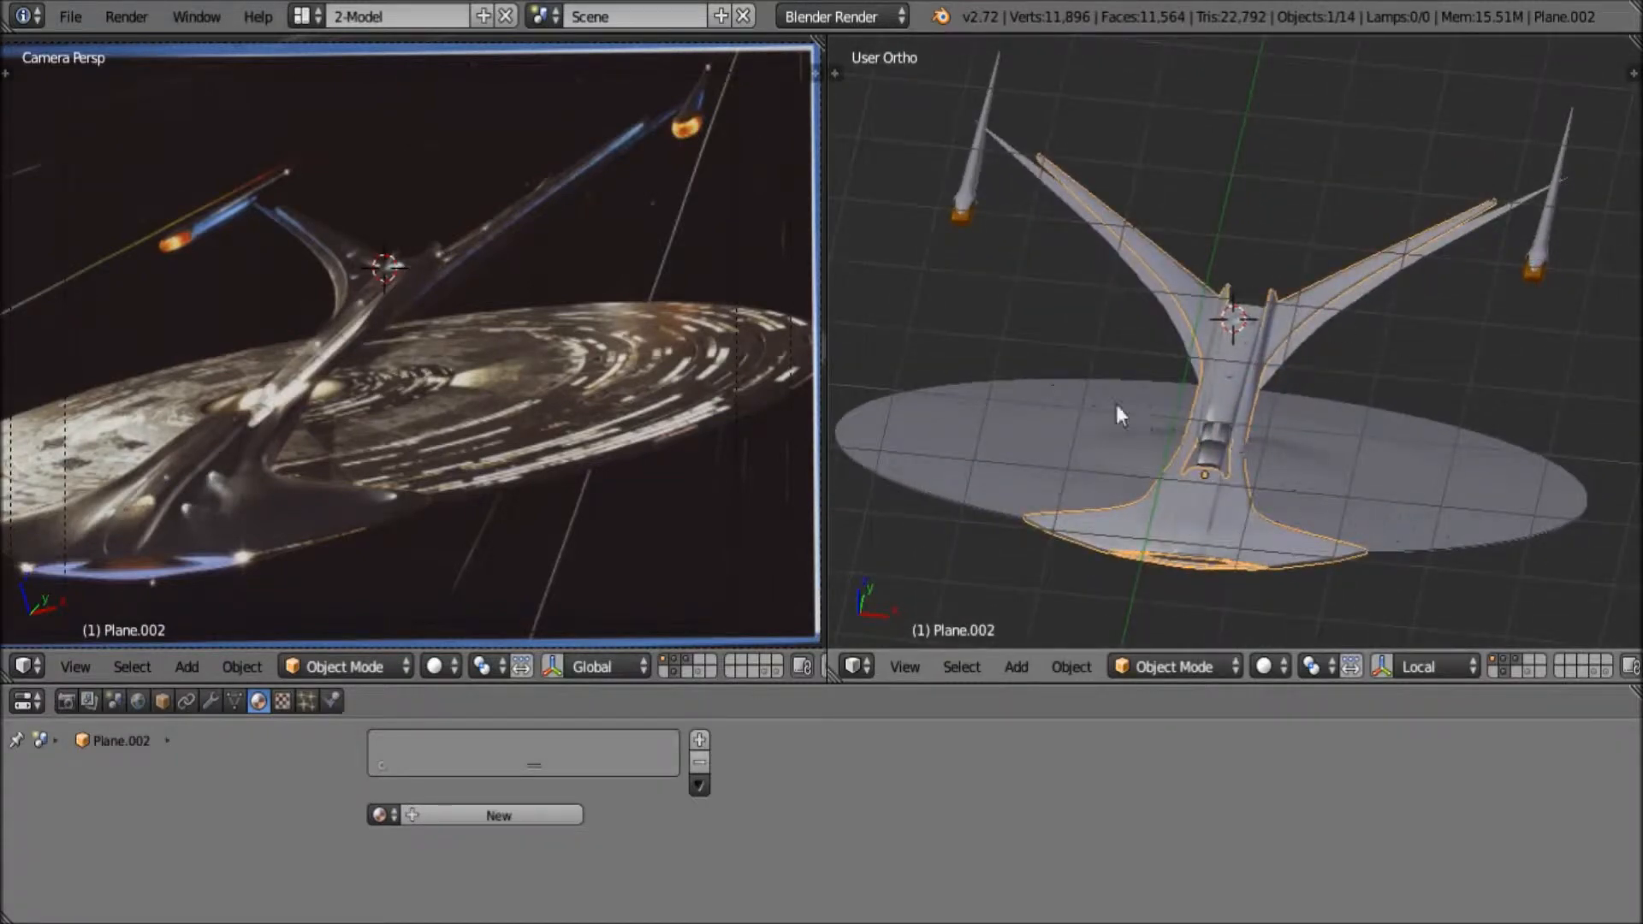
Examine the starship model's neck, pylons, saucer and deflector section from above, below and the front
middle_click_drag(1184, 444, 1179, 449)
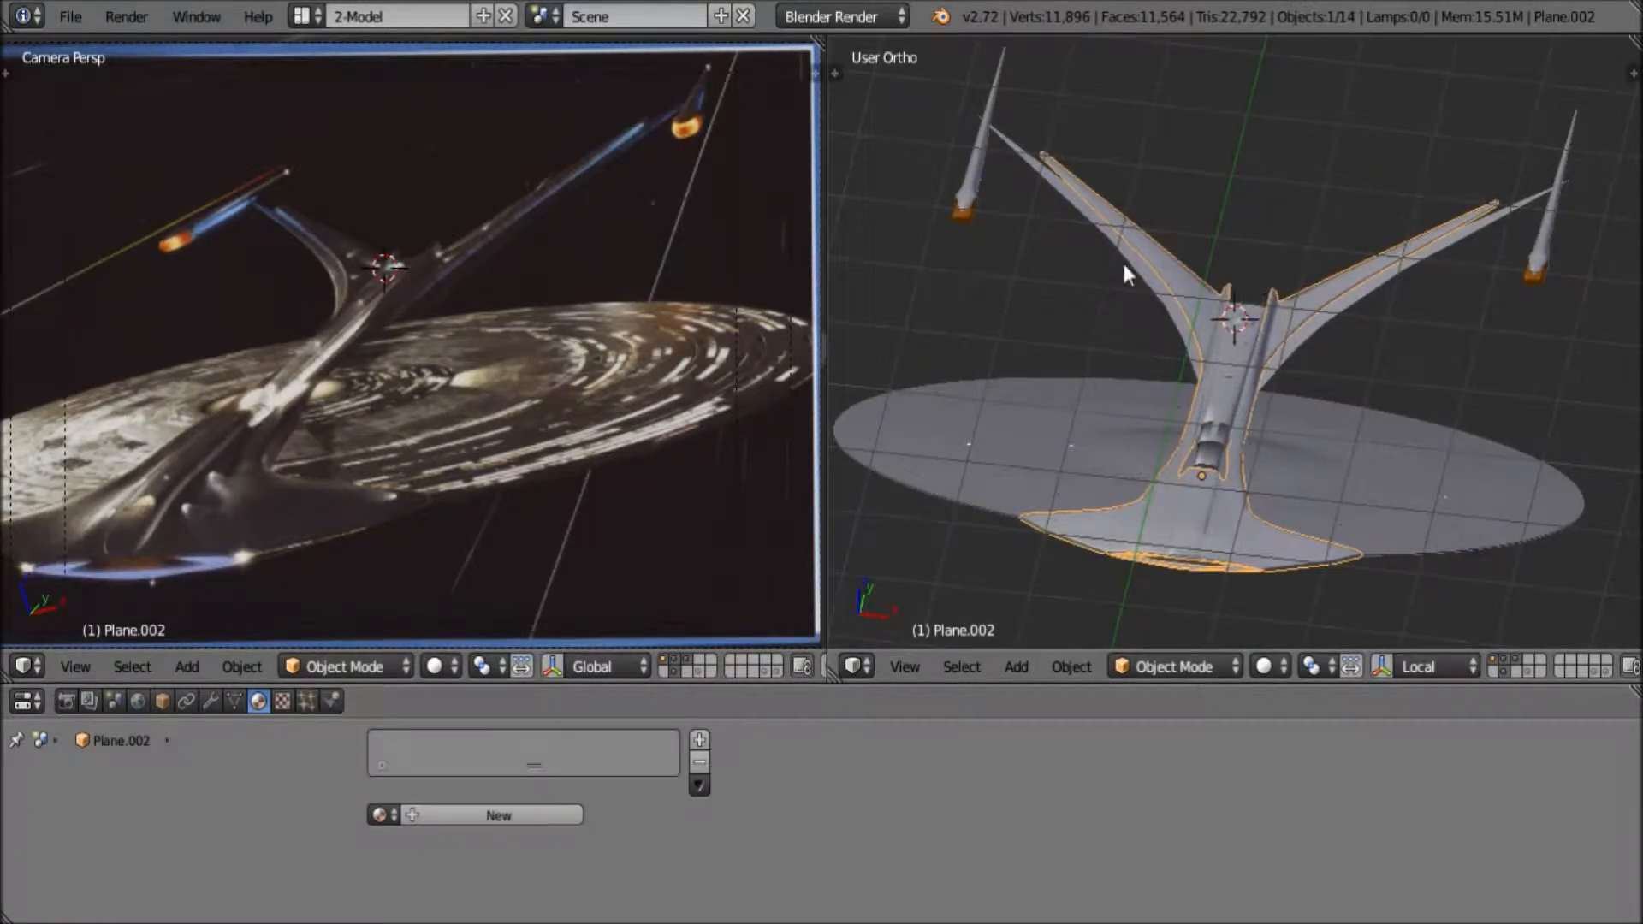
middle_click_drag(1269, 452, 1166, 312)
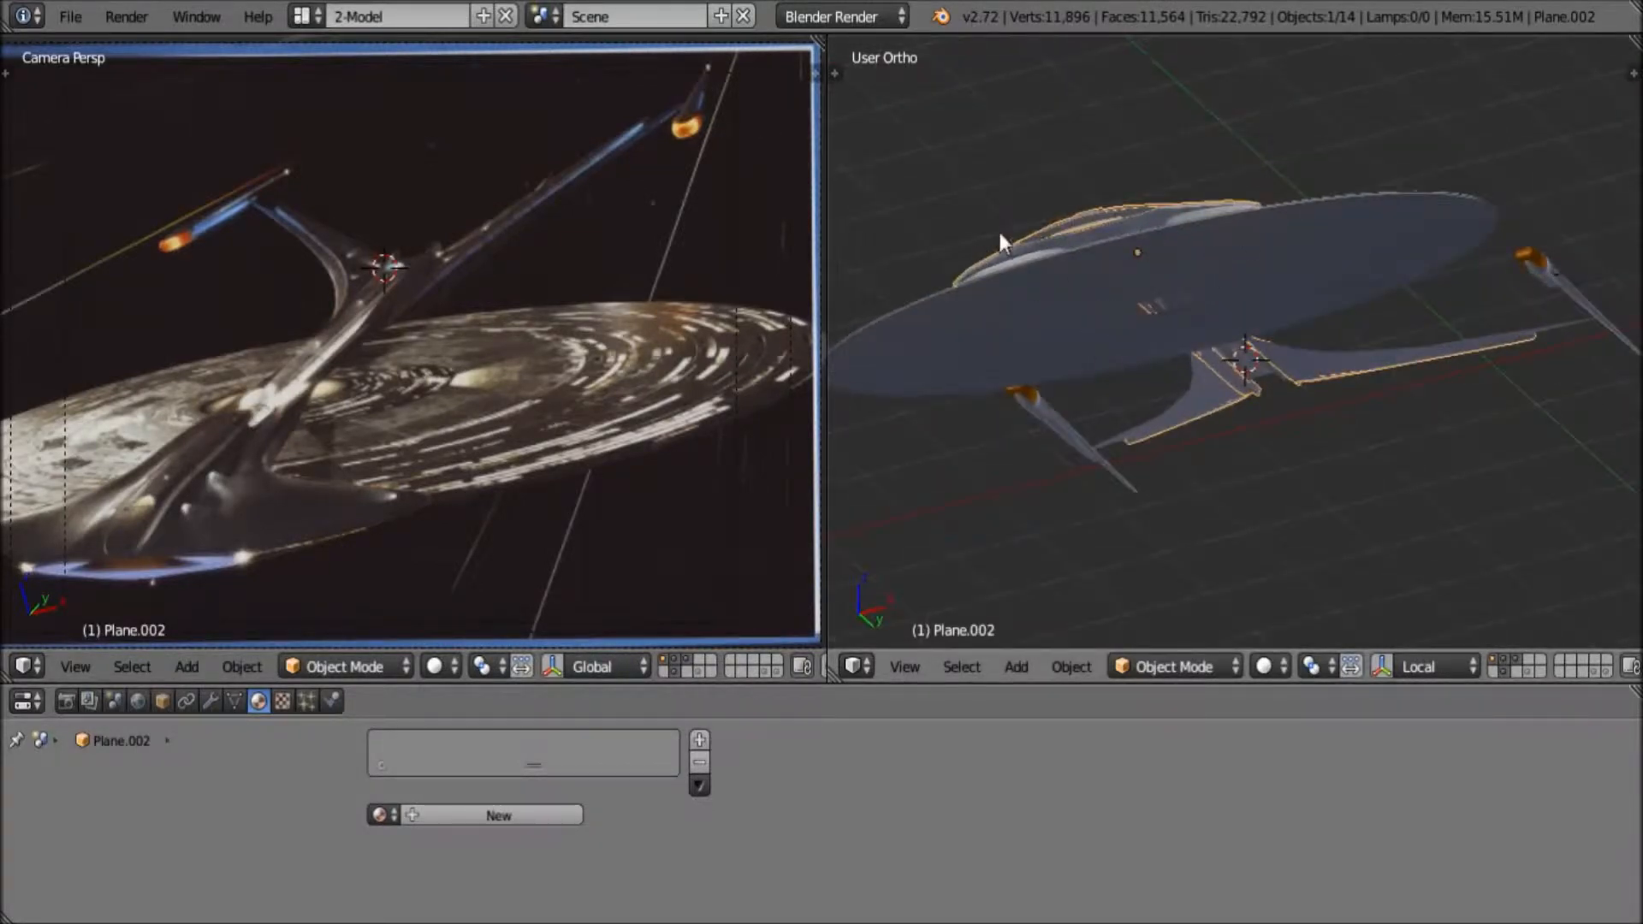
middle_click_drag(1076, 231, 1198, 481)
scroll(1199, 481, "up", 1)
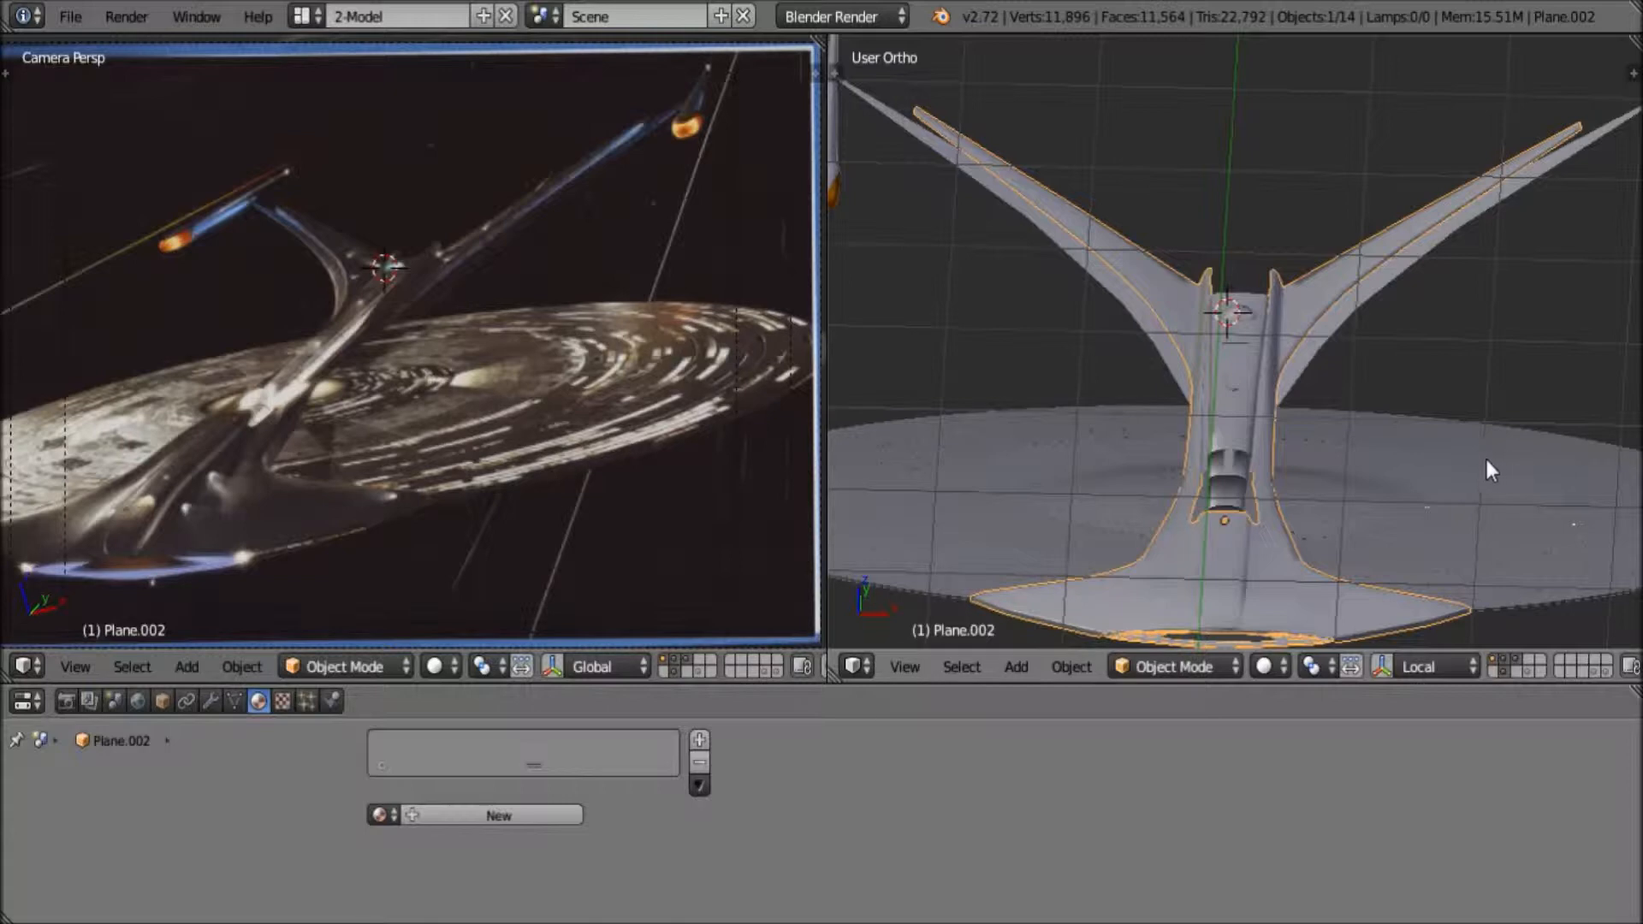
middle_click_drag(1443, 464, 1291, 458)
middle_click_drag(1430, 382, 1287, 469)
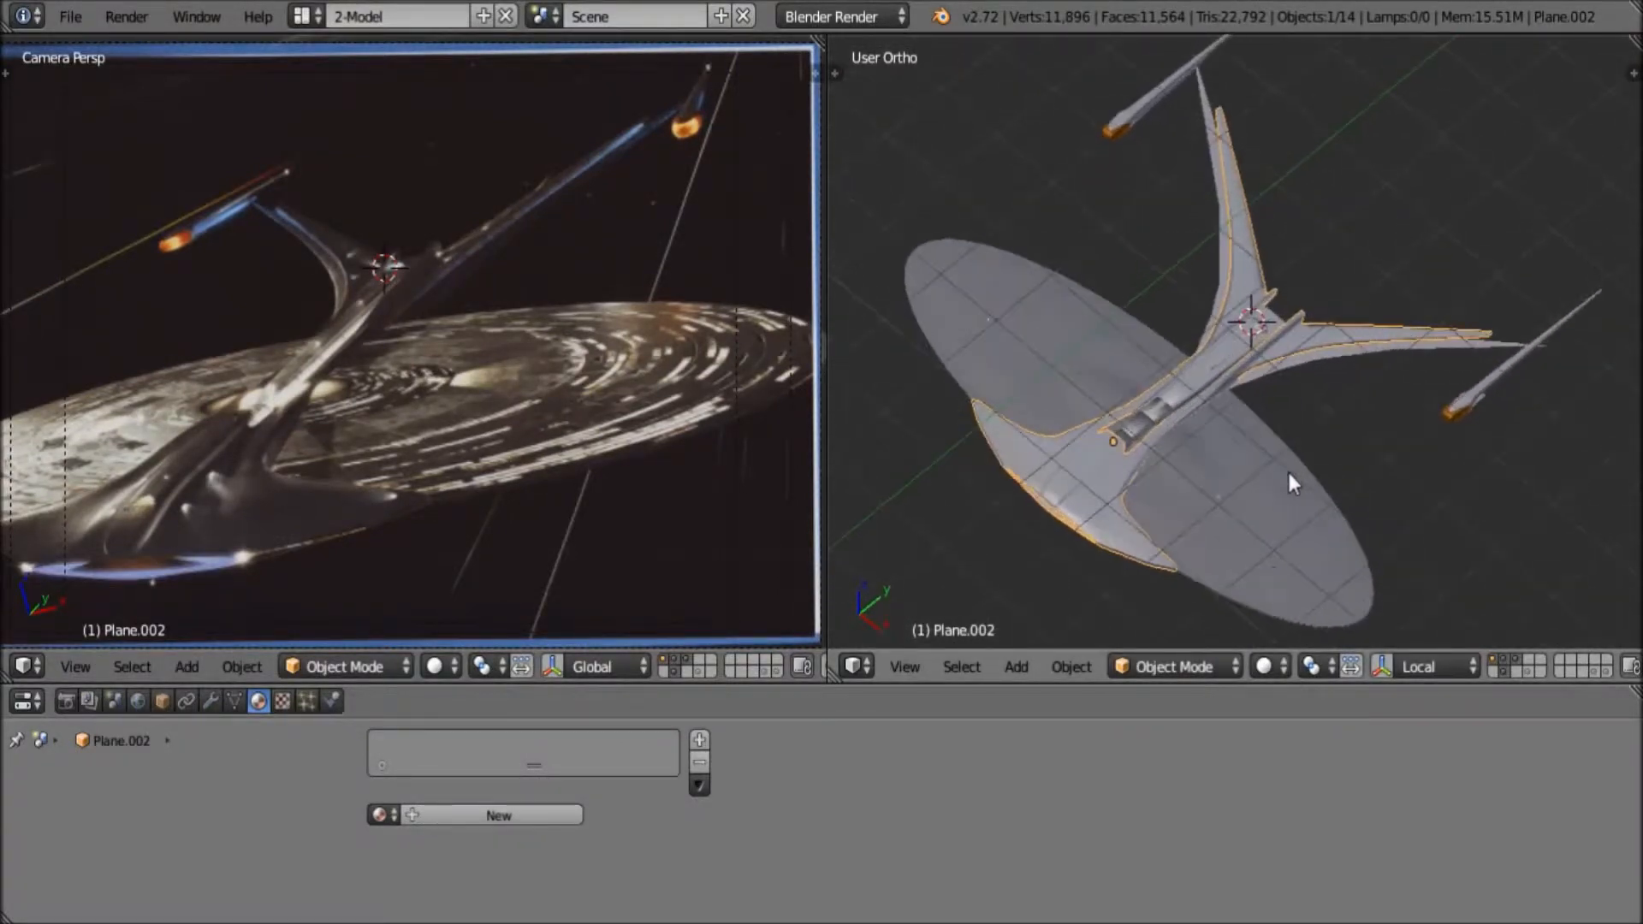
scroll(1290, 476, "up", 1)
scroll(1306, 505, "down", 1)
mouse_move(1307, 505)
middle_mouse_down()
mouse_move(1292, 503)
mouse_move(1324, 471)
mouse_move(1318, 486)
middle_mouse_up()
scroll(1317, 484, "up", 1)
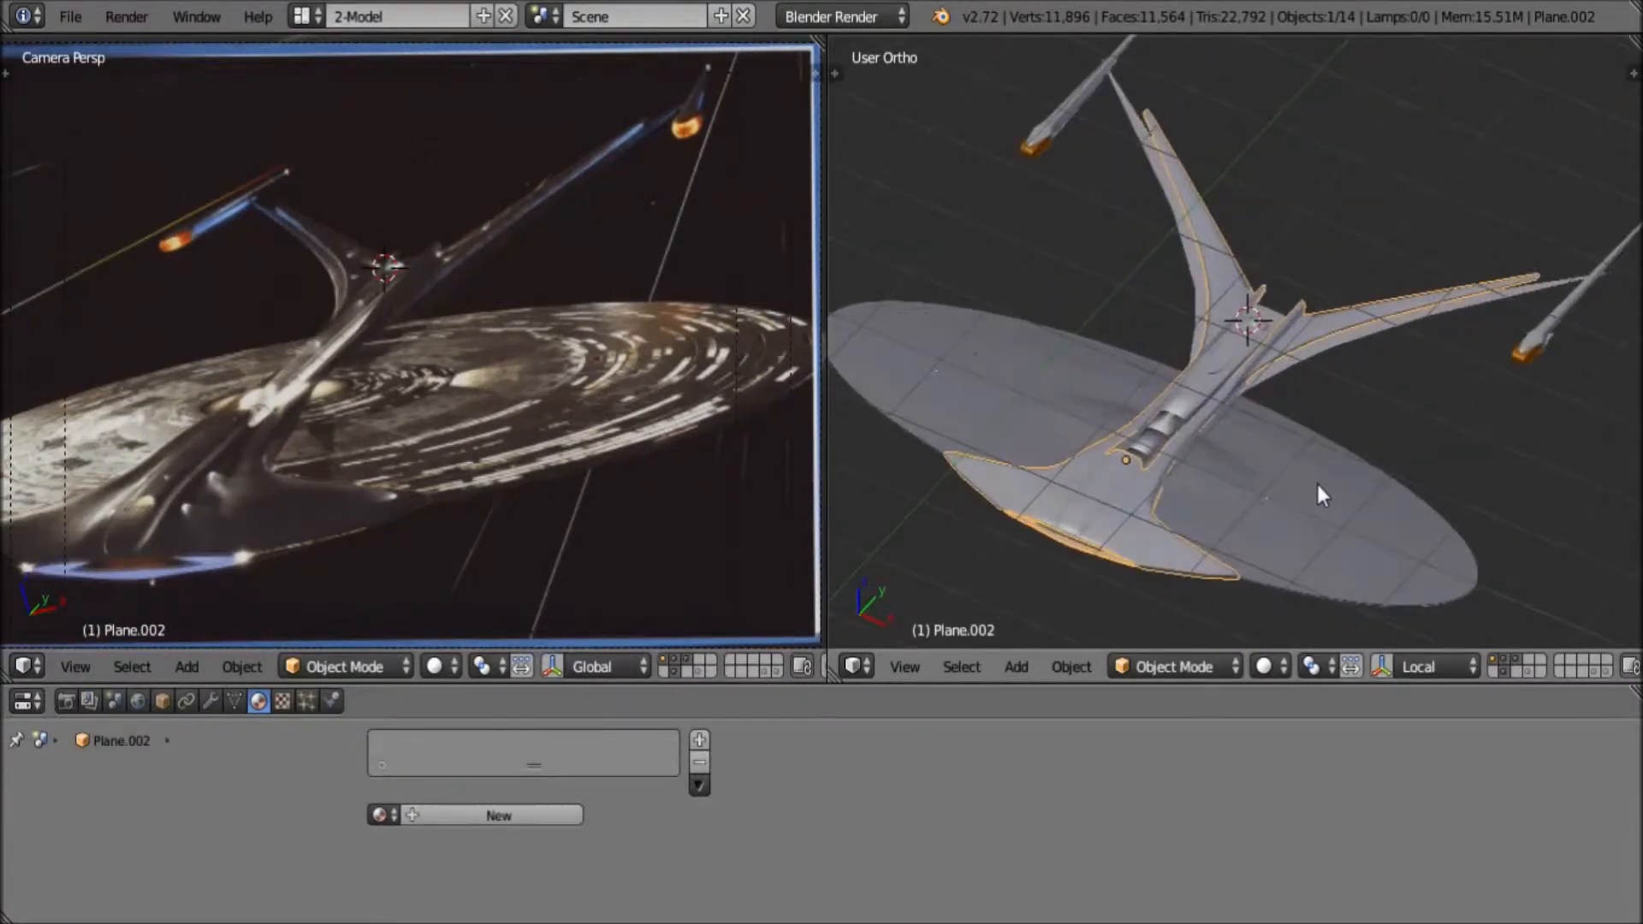
scroll(1188, 455, "up", 1)
middle_click_drag(1187, 455, 1285, 424, "shift")
scroll(1301, 402, "down", 1)
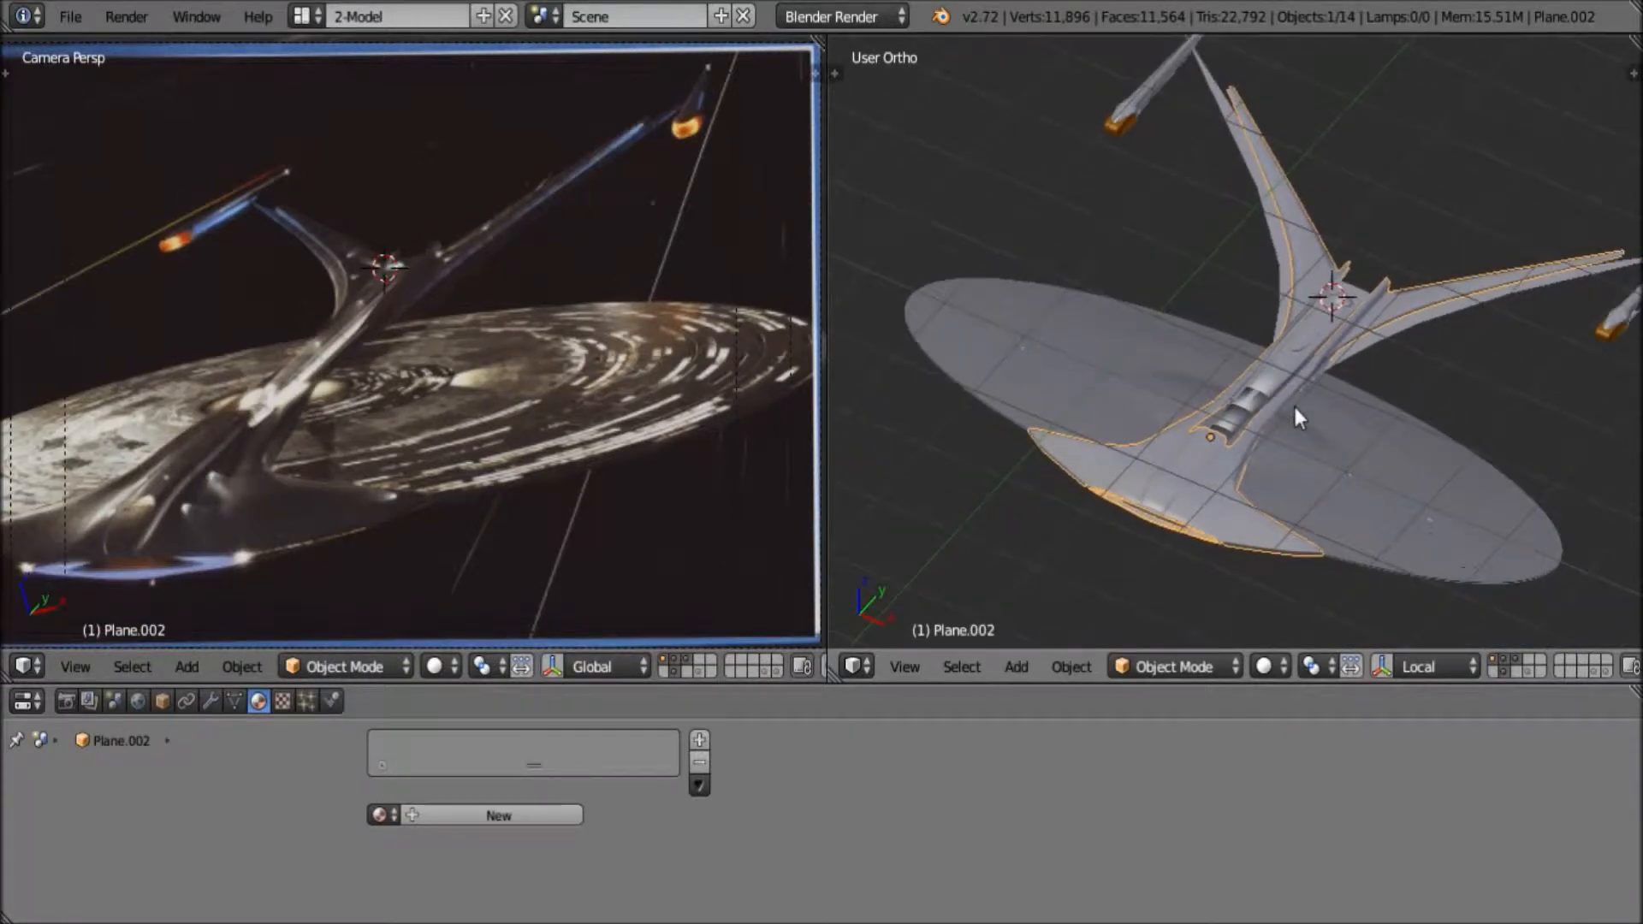
middle_click_drag(1290, 398, 1198, 465, "shift")
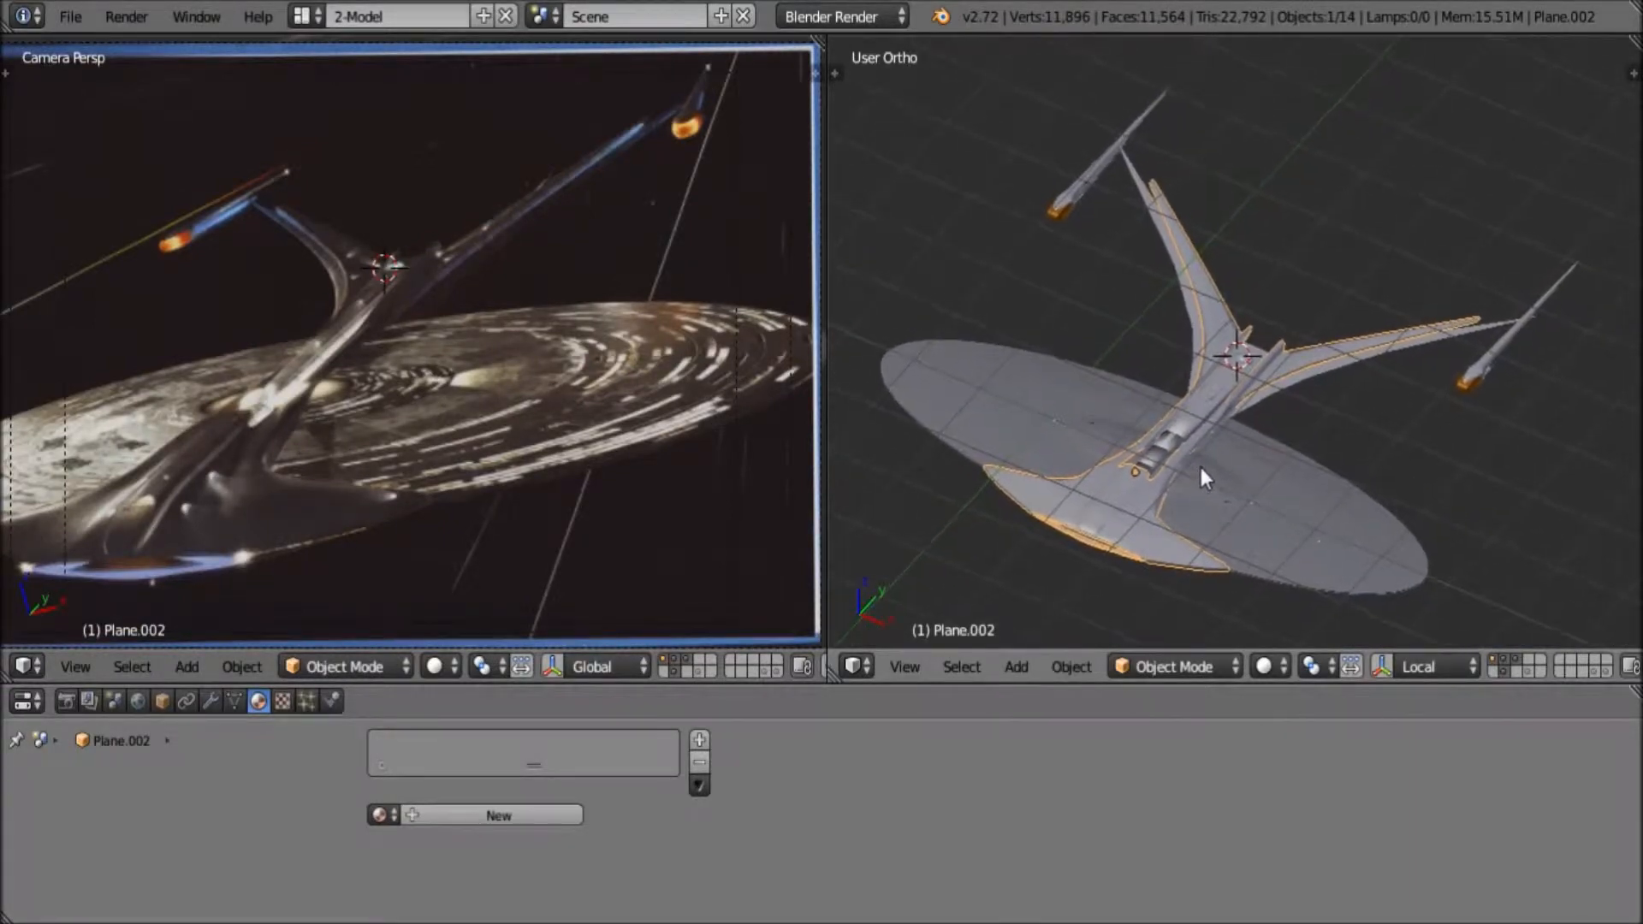
scroll(1169, 341, "down", 1)
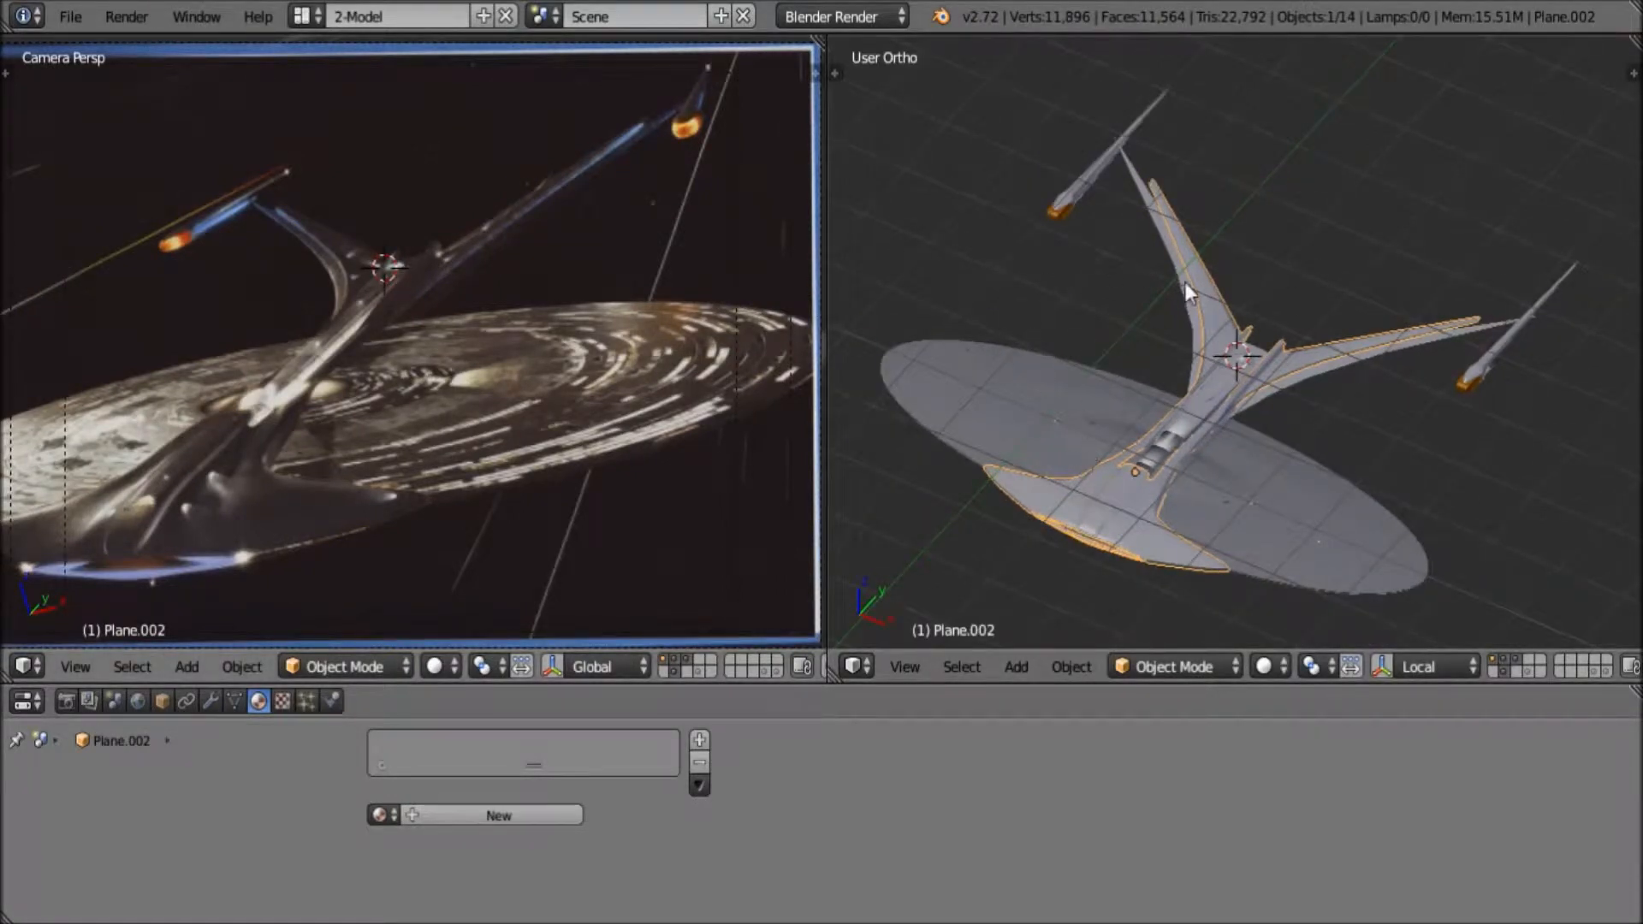
middle_click_drag(1342, 470, 1314, 426)
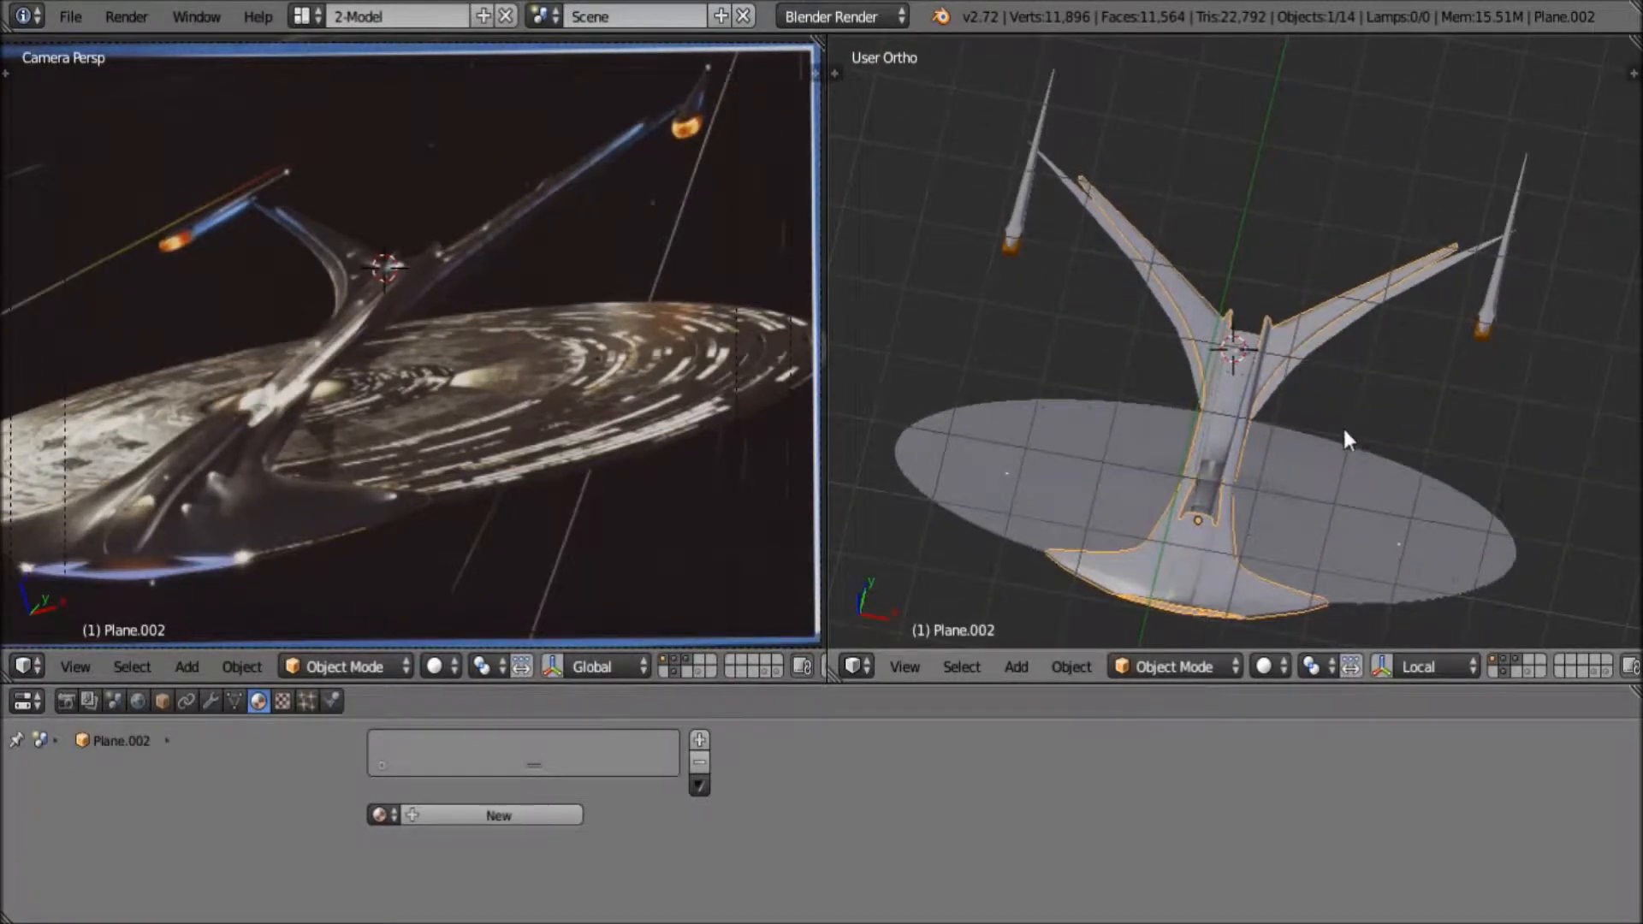
middle_click_drag(1347, 436, 1281, 256)
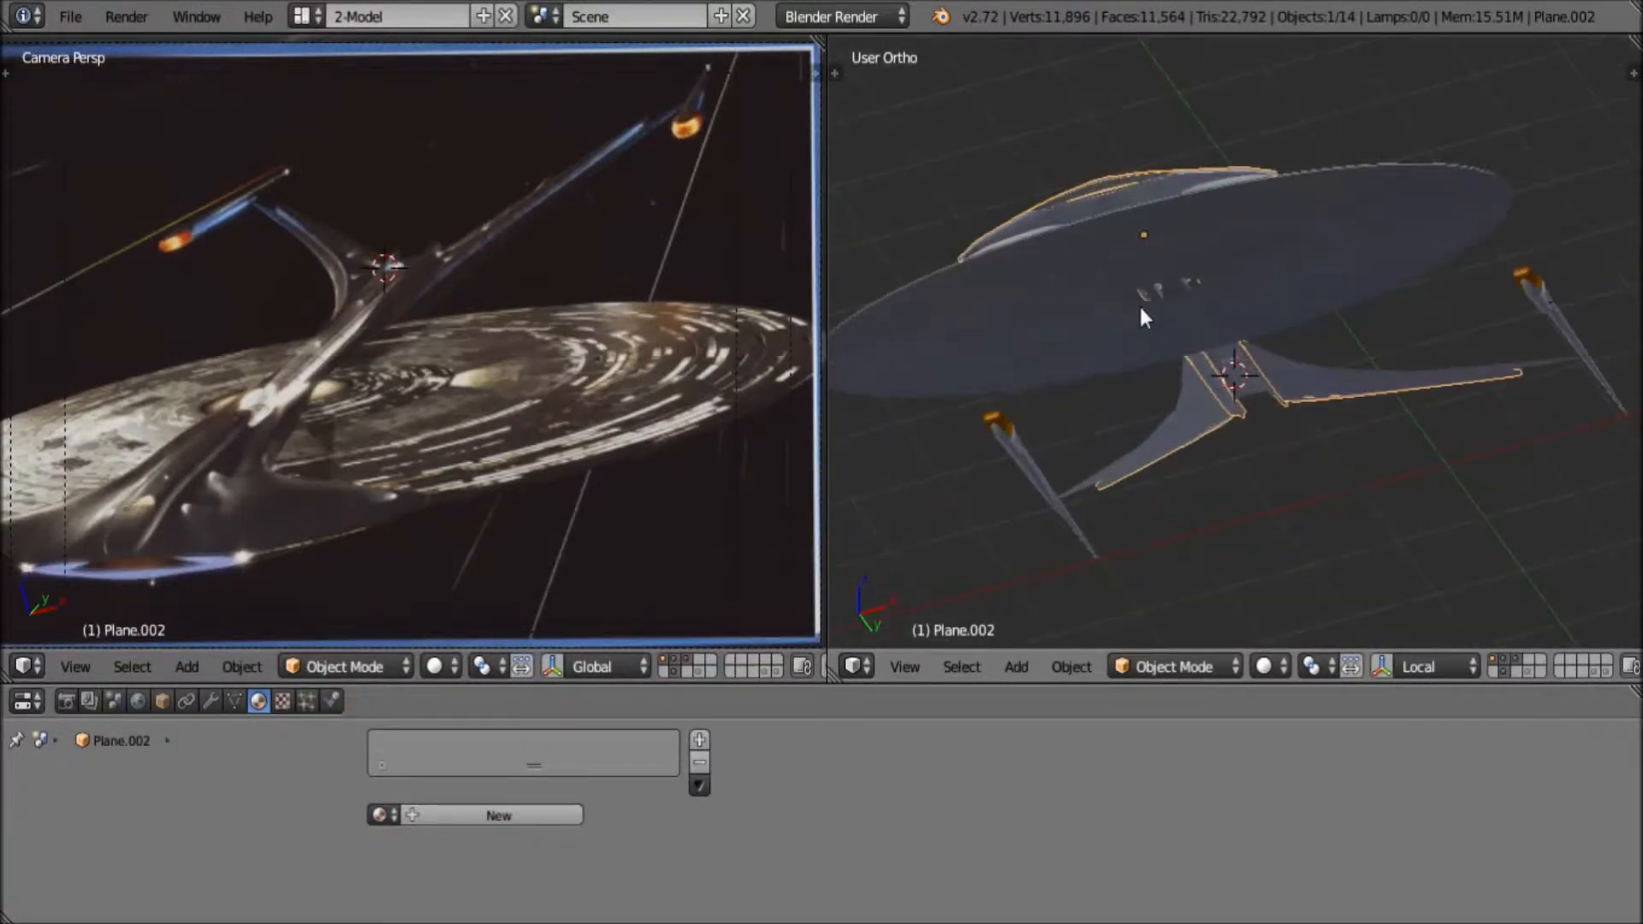
scroll(1179, 255, "up", 2)
middle_click_drag(1182, 262, 1243, 484)
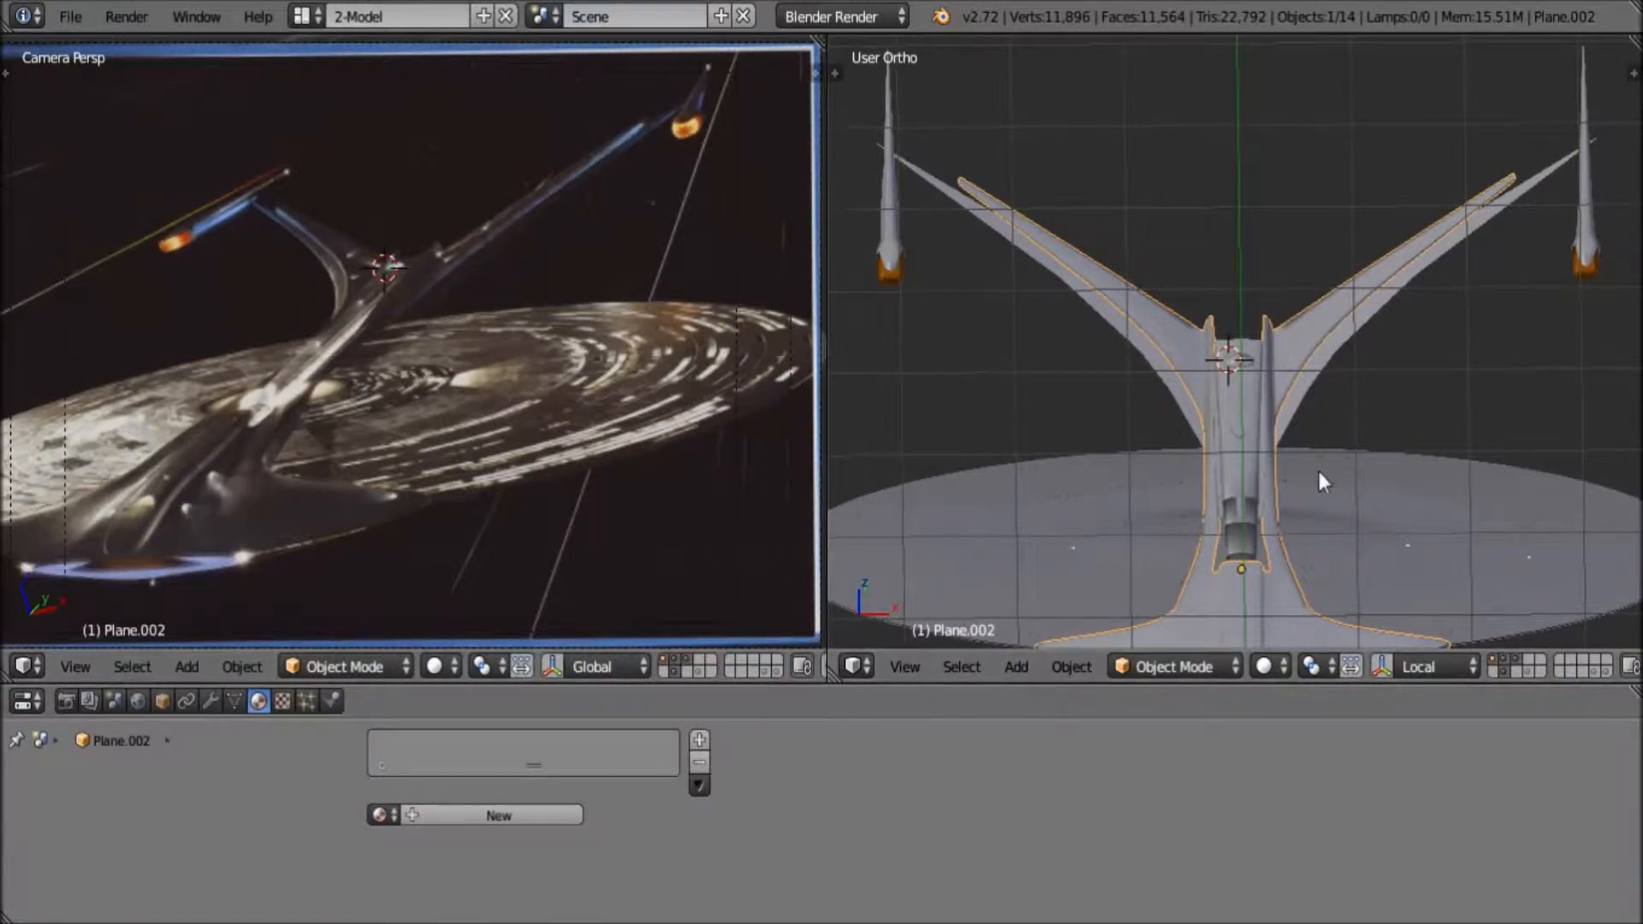
middle_click_drag(1290, 459, 1118, 270)
middle_click_drag(1174, 383, 1153, 198)
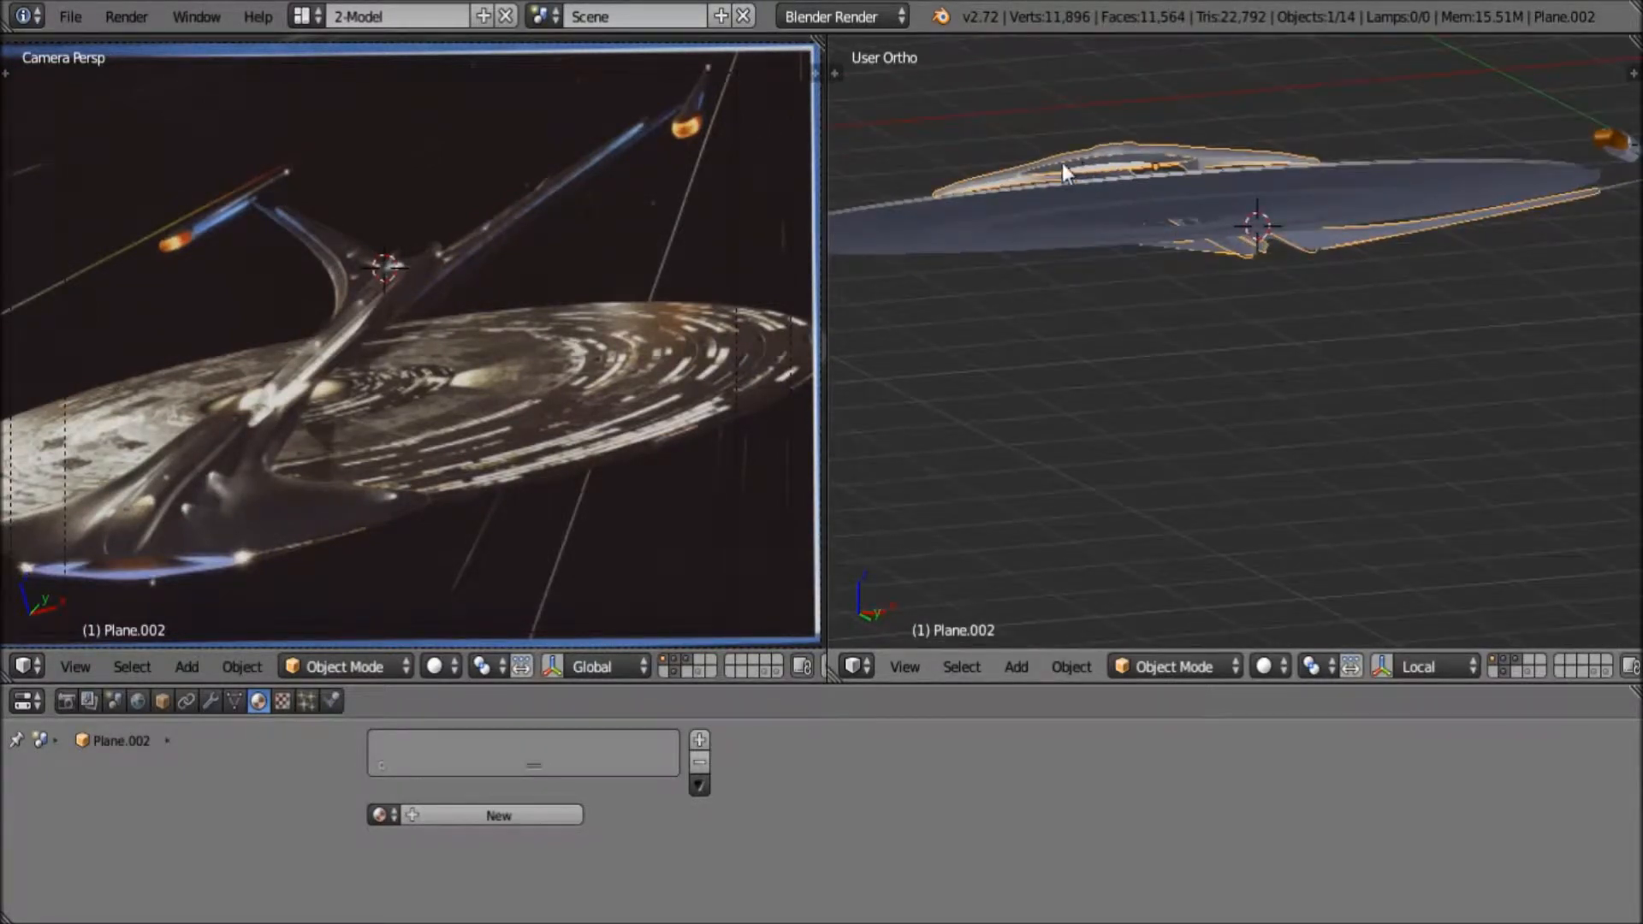
middle_click_drag(1071, 190, 1258, 231)
scroll(1258, 231, "up", 2)
middle_click_drag(1093, 379, 1312, 259)
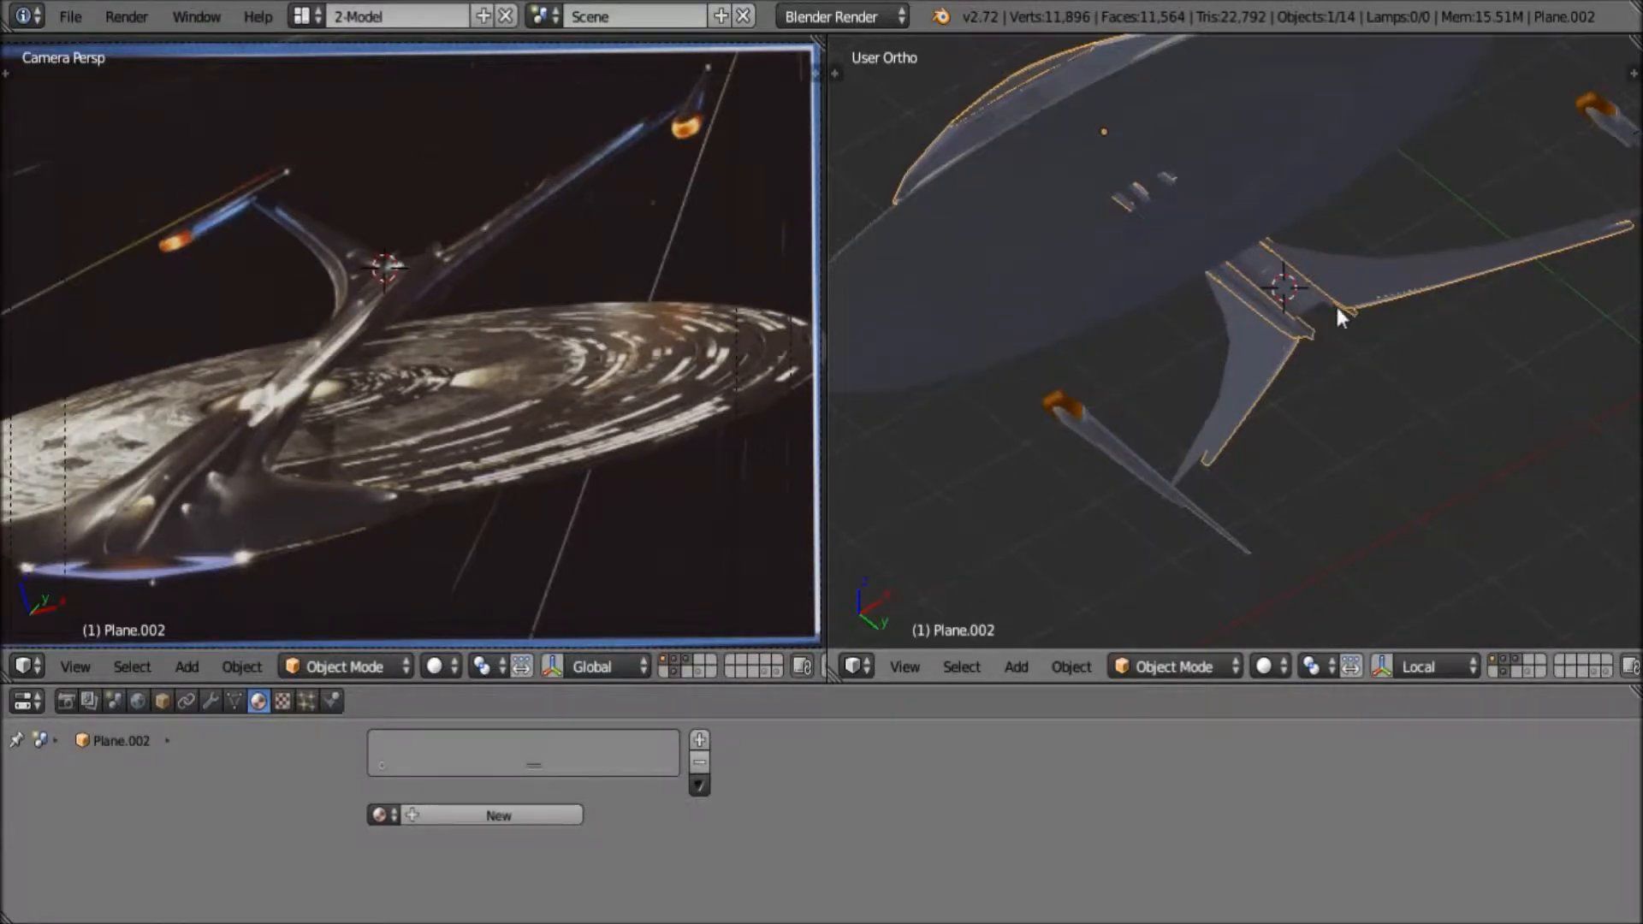
middle_click_drag(1269, 241, 1247, 360)
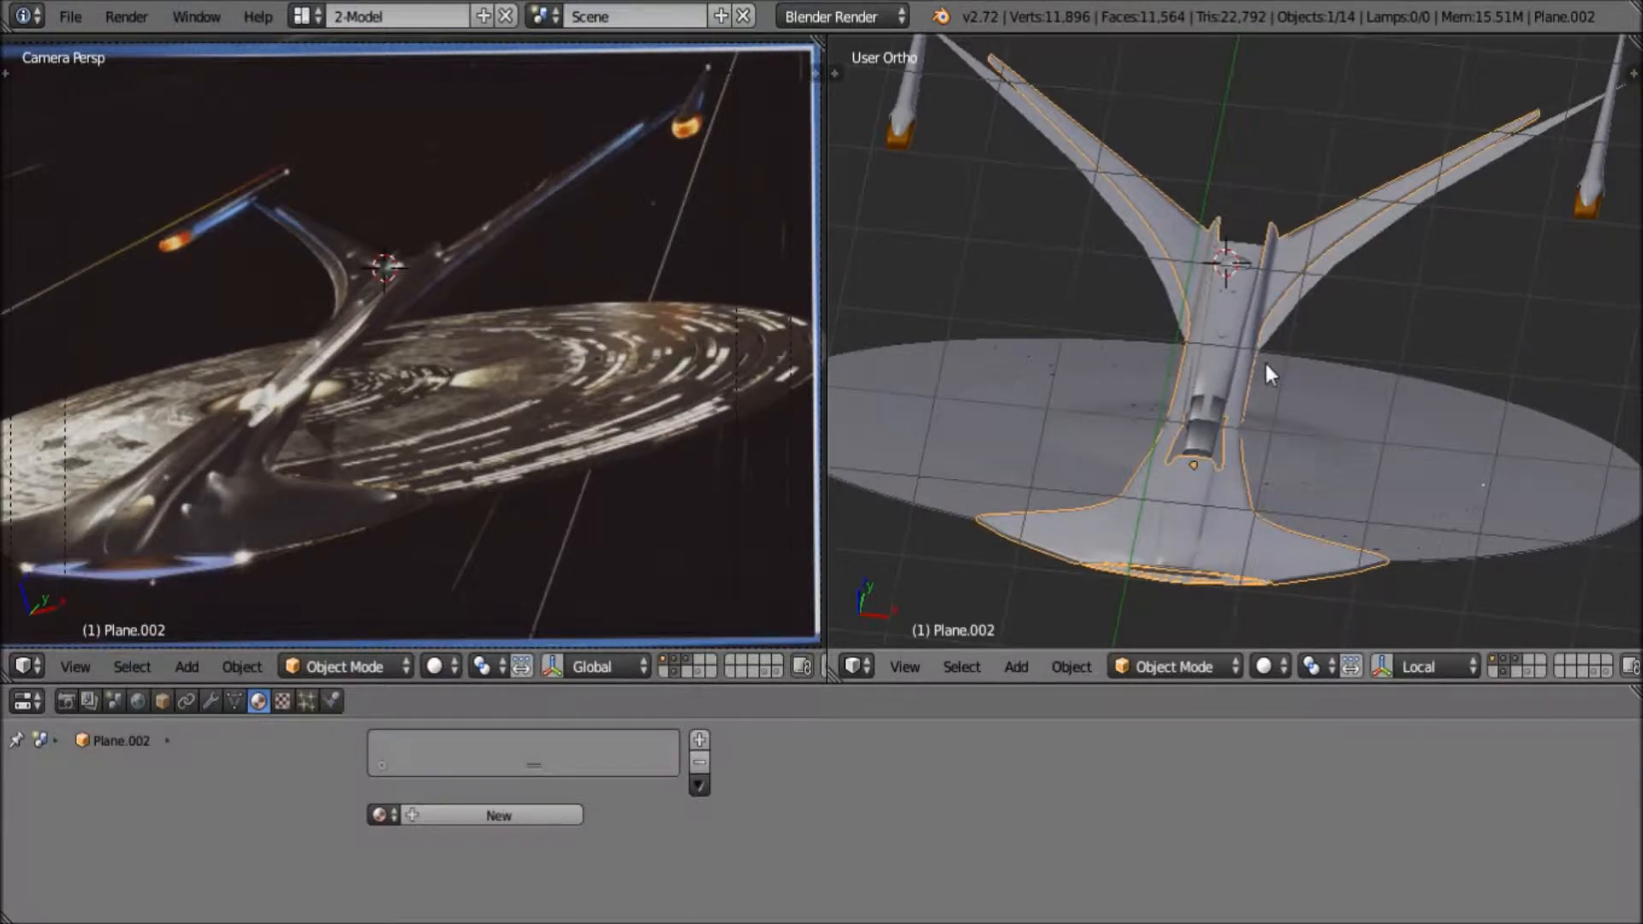
middle_click_drag(1215, 373, 1330, 453)
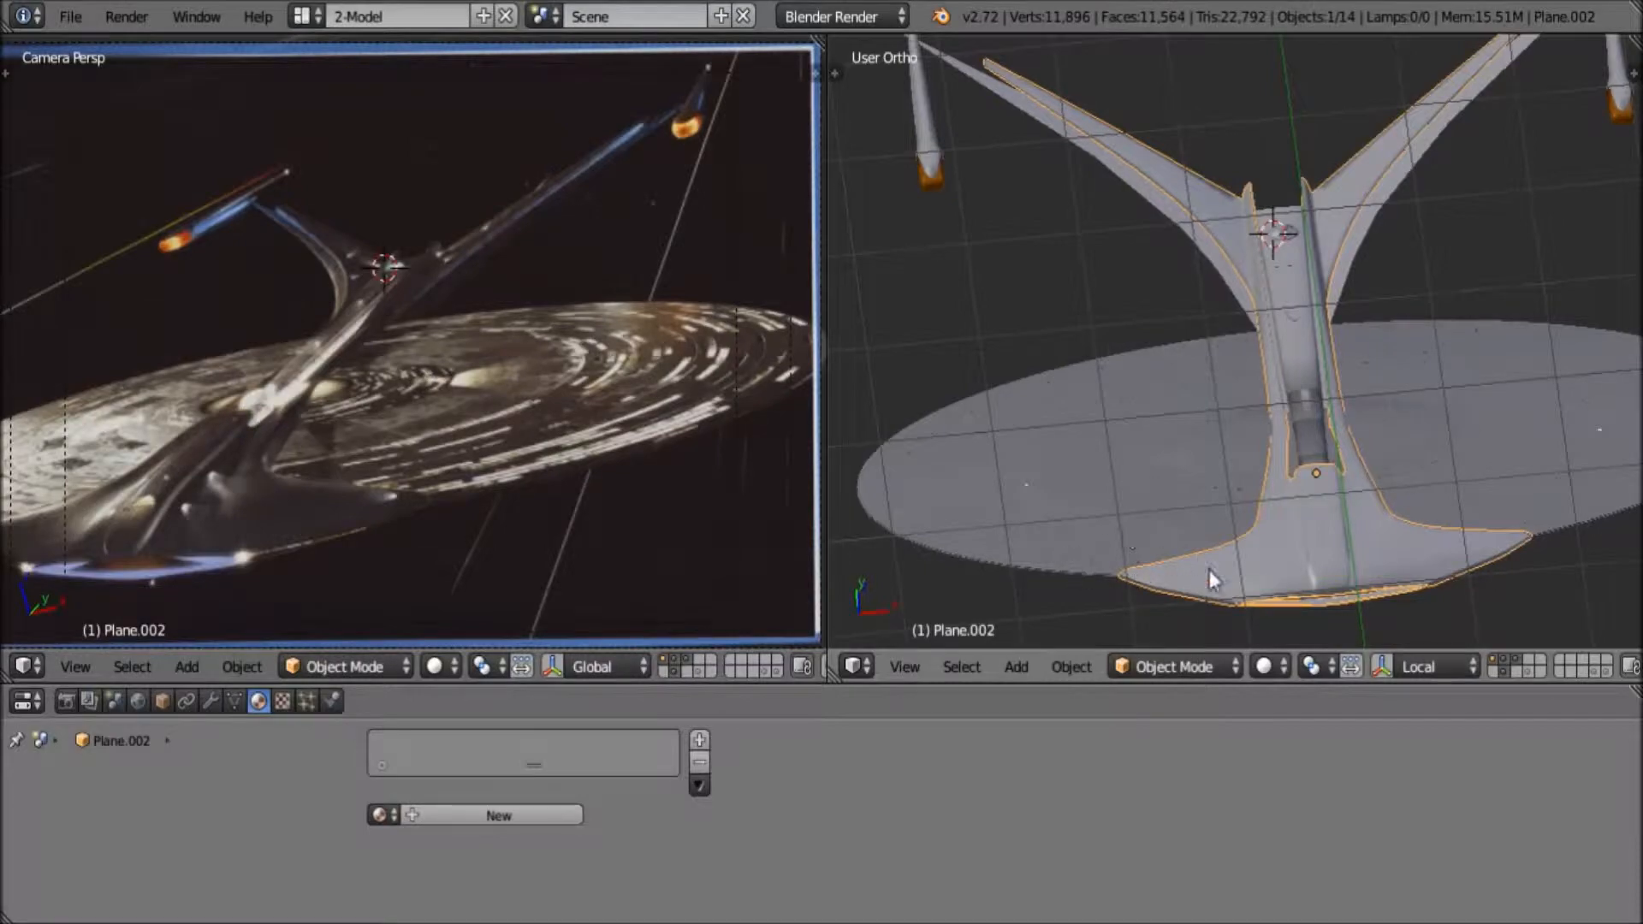
middle_click_drag(1404, 497, 1353, 517)
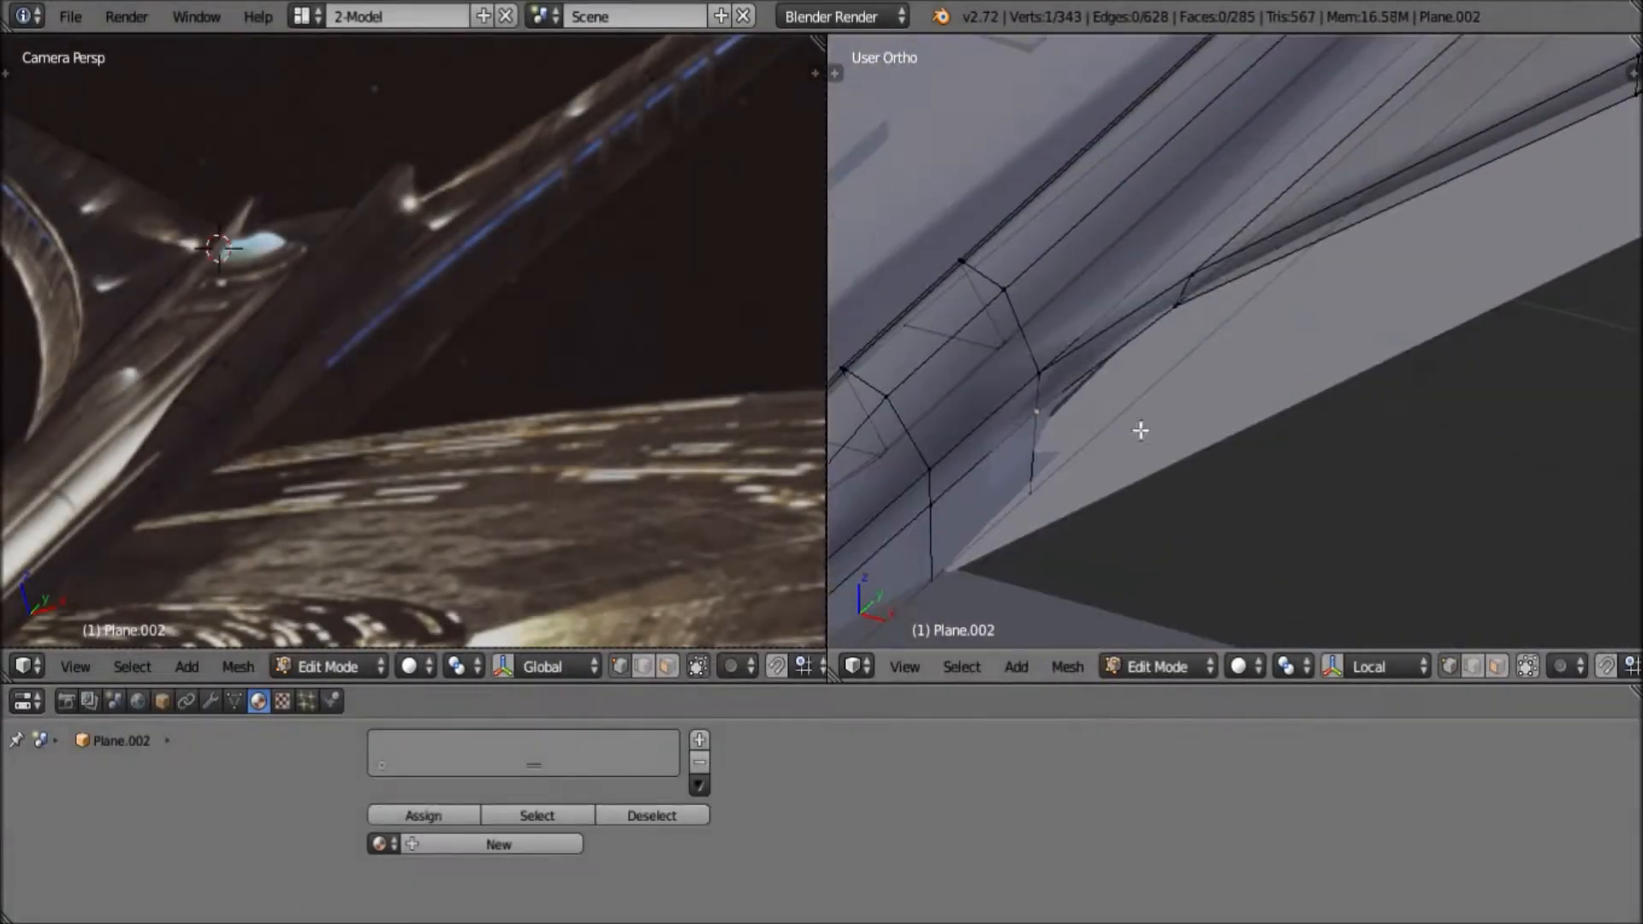
Compare the neck and the deflector section of the model with the reference image, ending in a top view
middle_click_drag(1137, 429, 1209, 637)
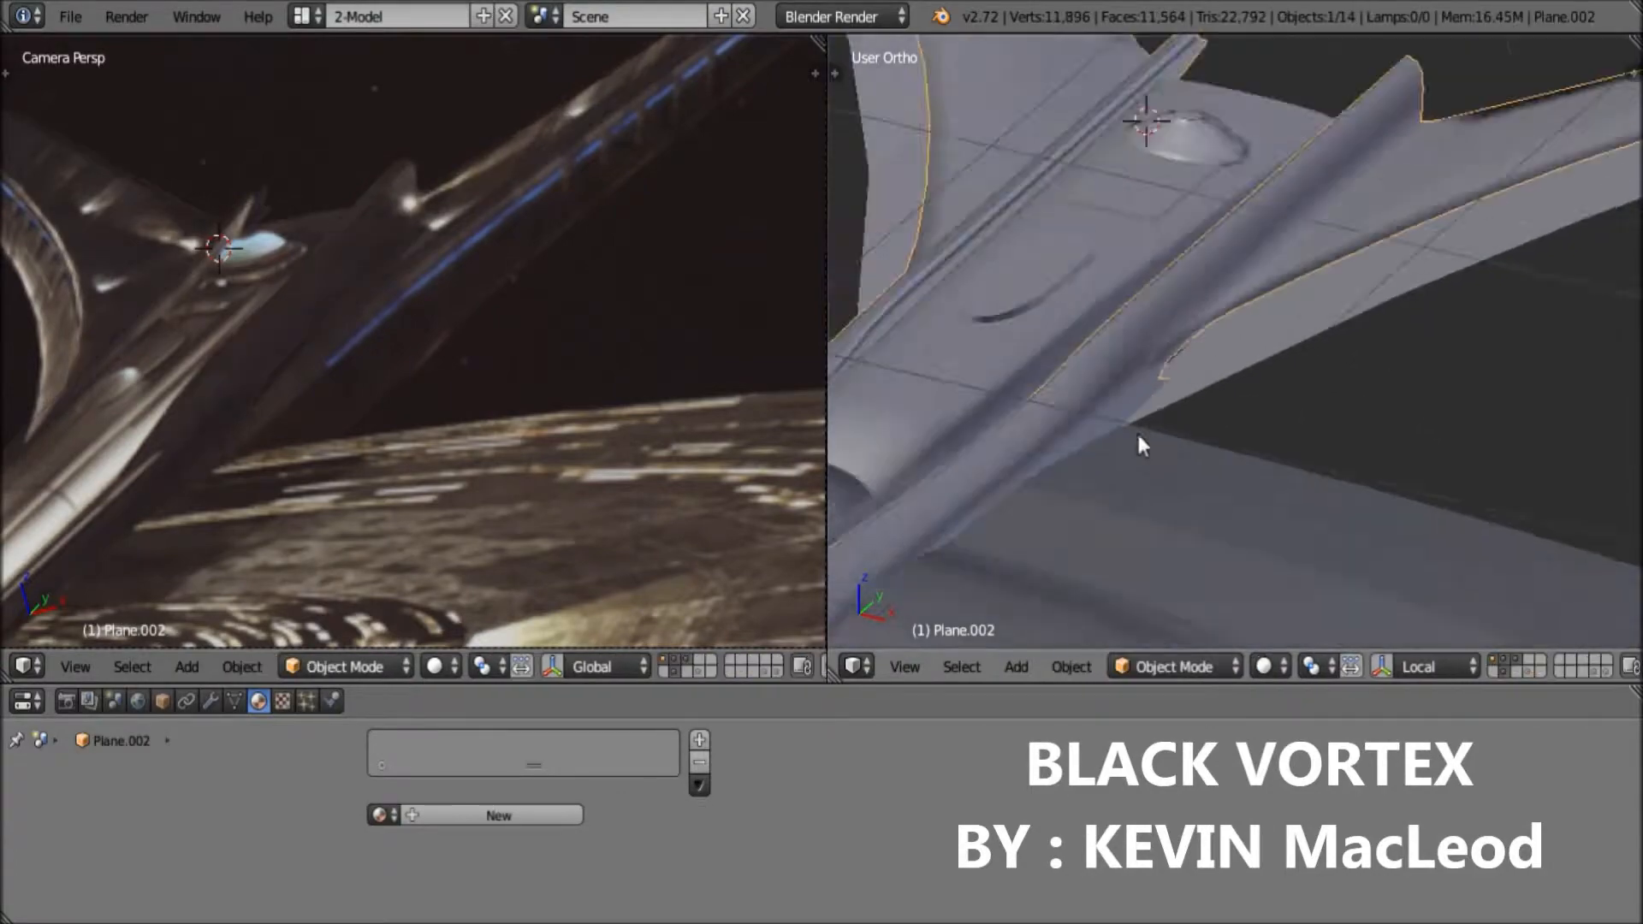
middle_click_drag(1136, 430, 1122, 399)
middle_click_drag(291, 459, 183, 460)
middle_click_drag(1185, 129, 1210, 300, "shift")
right_click(1210, 300)
middle_click_drag(180, 462, 359, 129, "shift")
scroll(983, 470, "down", 4)
right_click(983, 470)
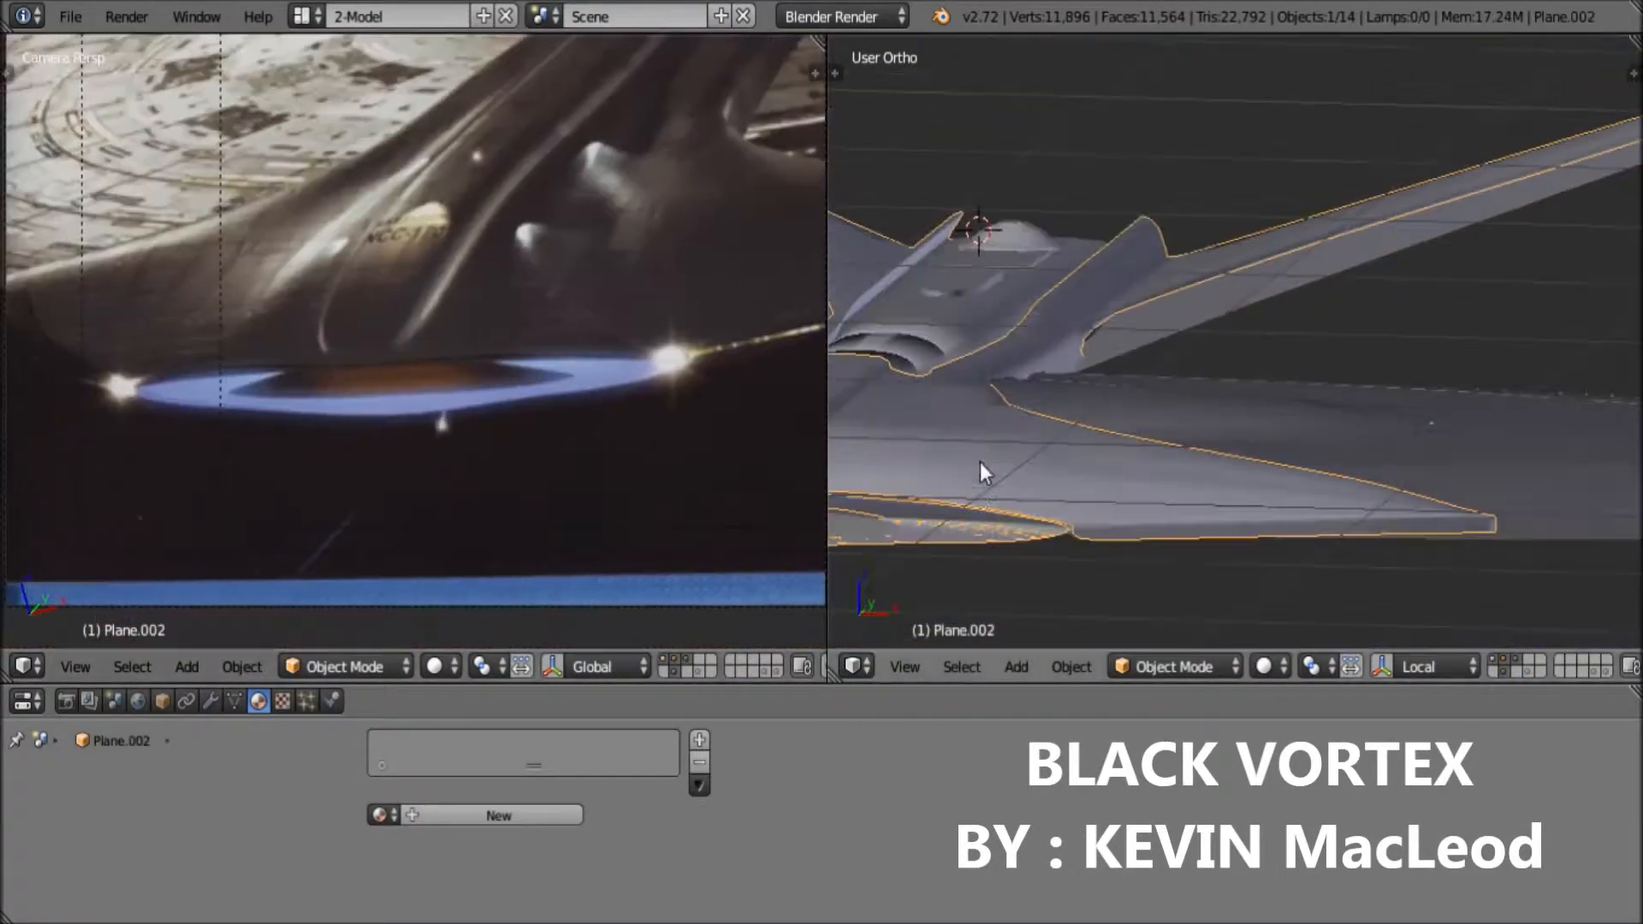
middle_click_drag(983, 470, 983, 402)
scroll(110, 345, "down", 2)
middle_click_drag(642, 375, 677, 487, "shift")
key("g")
left_click(984, 429)
scroll(983, 429, "down", 1)
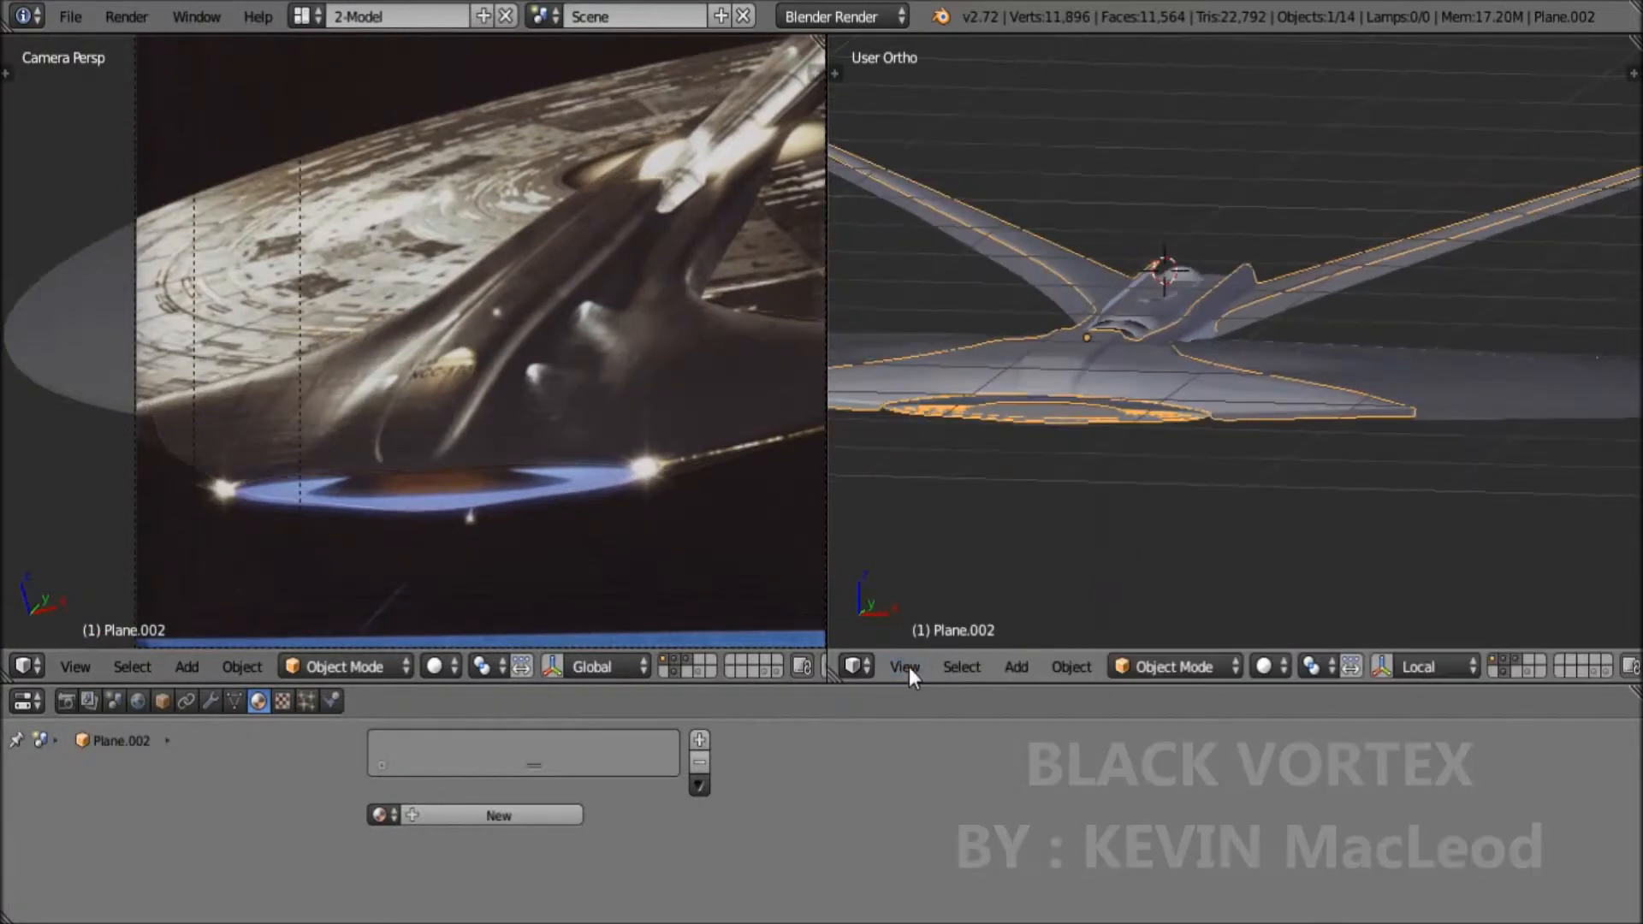
key("KP_7")
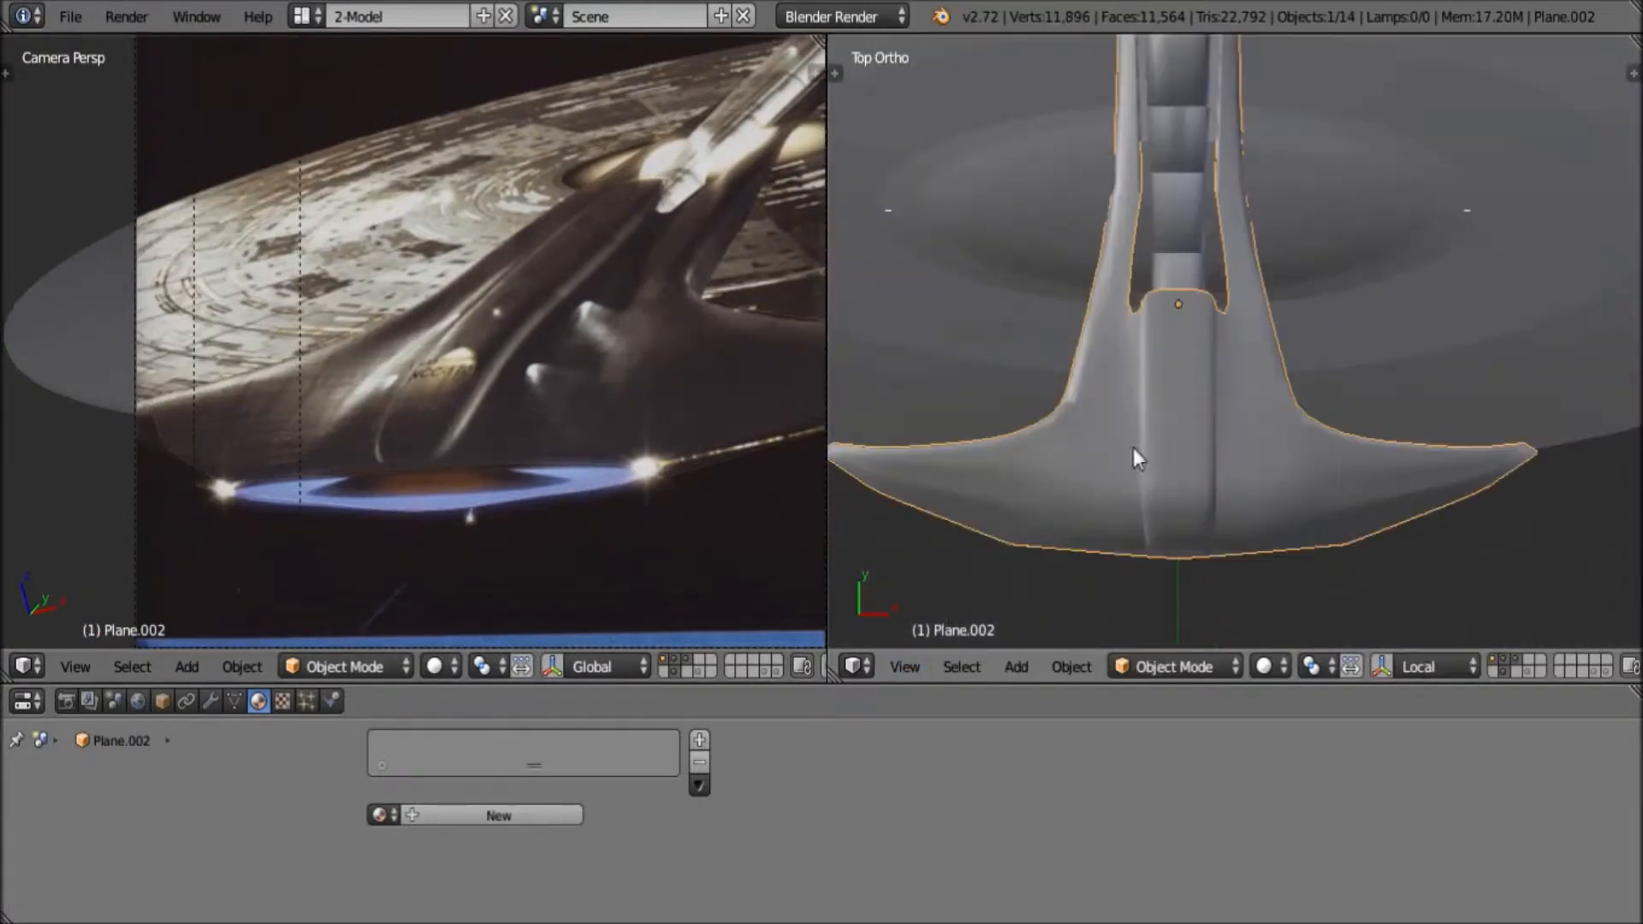
Enter Edit Mode on Plane.002 and select the bottom rim vertex beside the deflector's outer corner
middle_click_drag(1133, 448, 1239, 351)
scroll(1239, 352, "up", 5)
scroll(1239, 352, "up", 1)
left_click(1341, 394)
key("Tab")
middle_click_drag(1352, 389, 1159, 323, "shift")
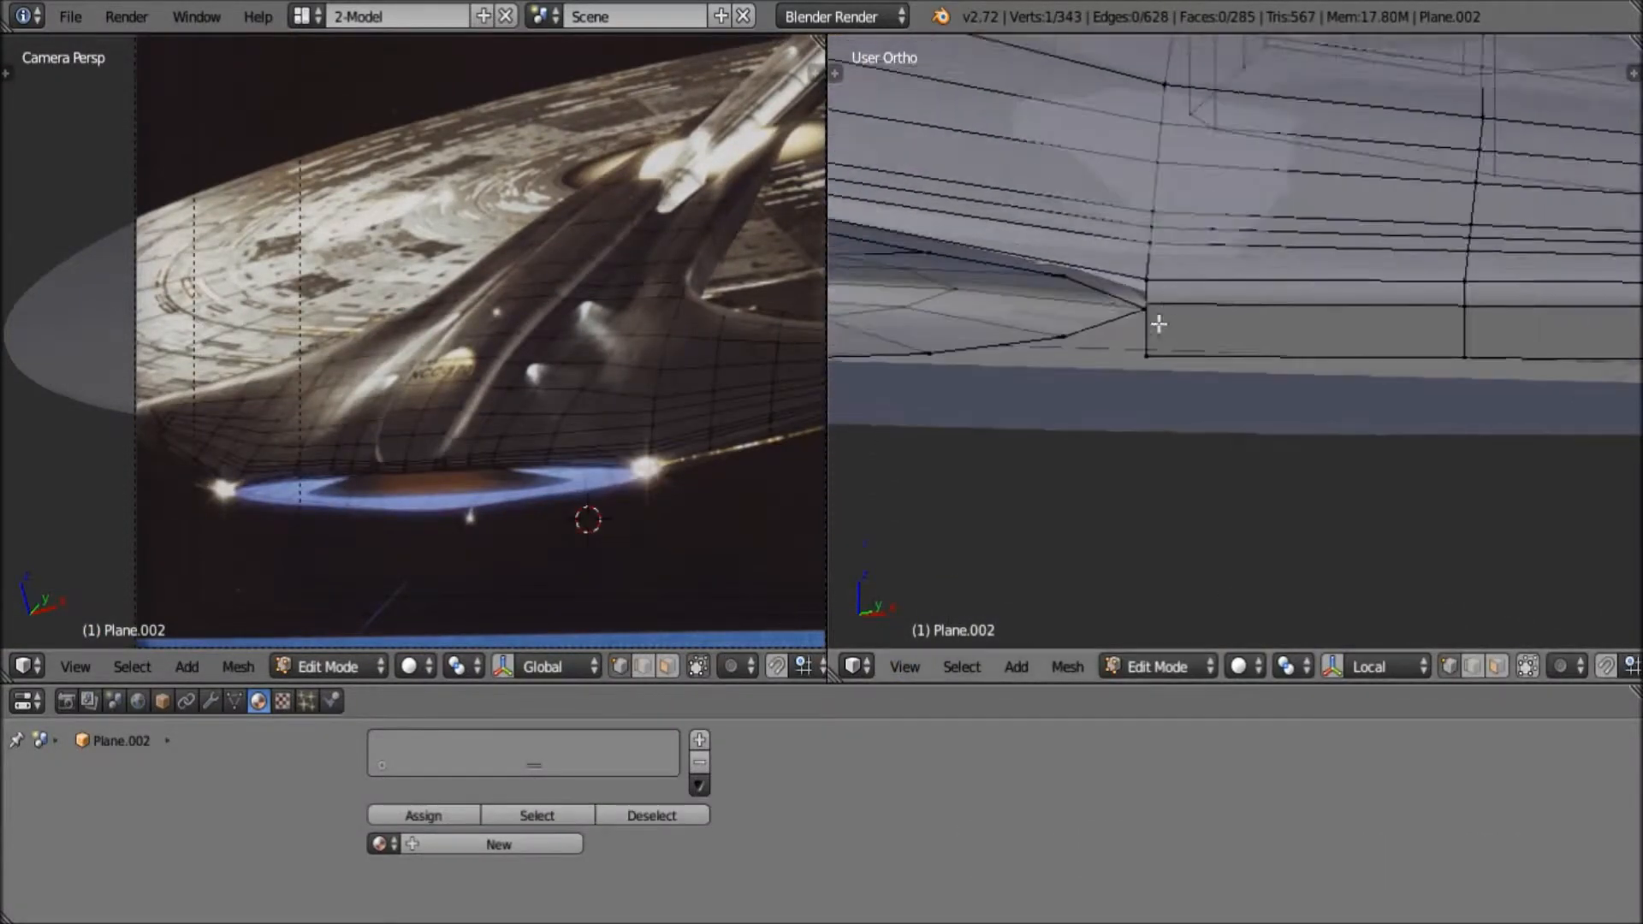
scroll(1158, 323, "up", 4)
right_click(1042, 365)
scroll(1008, 372, "down", 6)
scroll(484, 389, "up", 8)
middle_click_drag(726, 492, 272, 410, "shift")
scroll(407, 389, "down", 6)
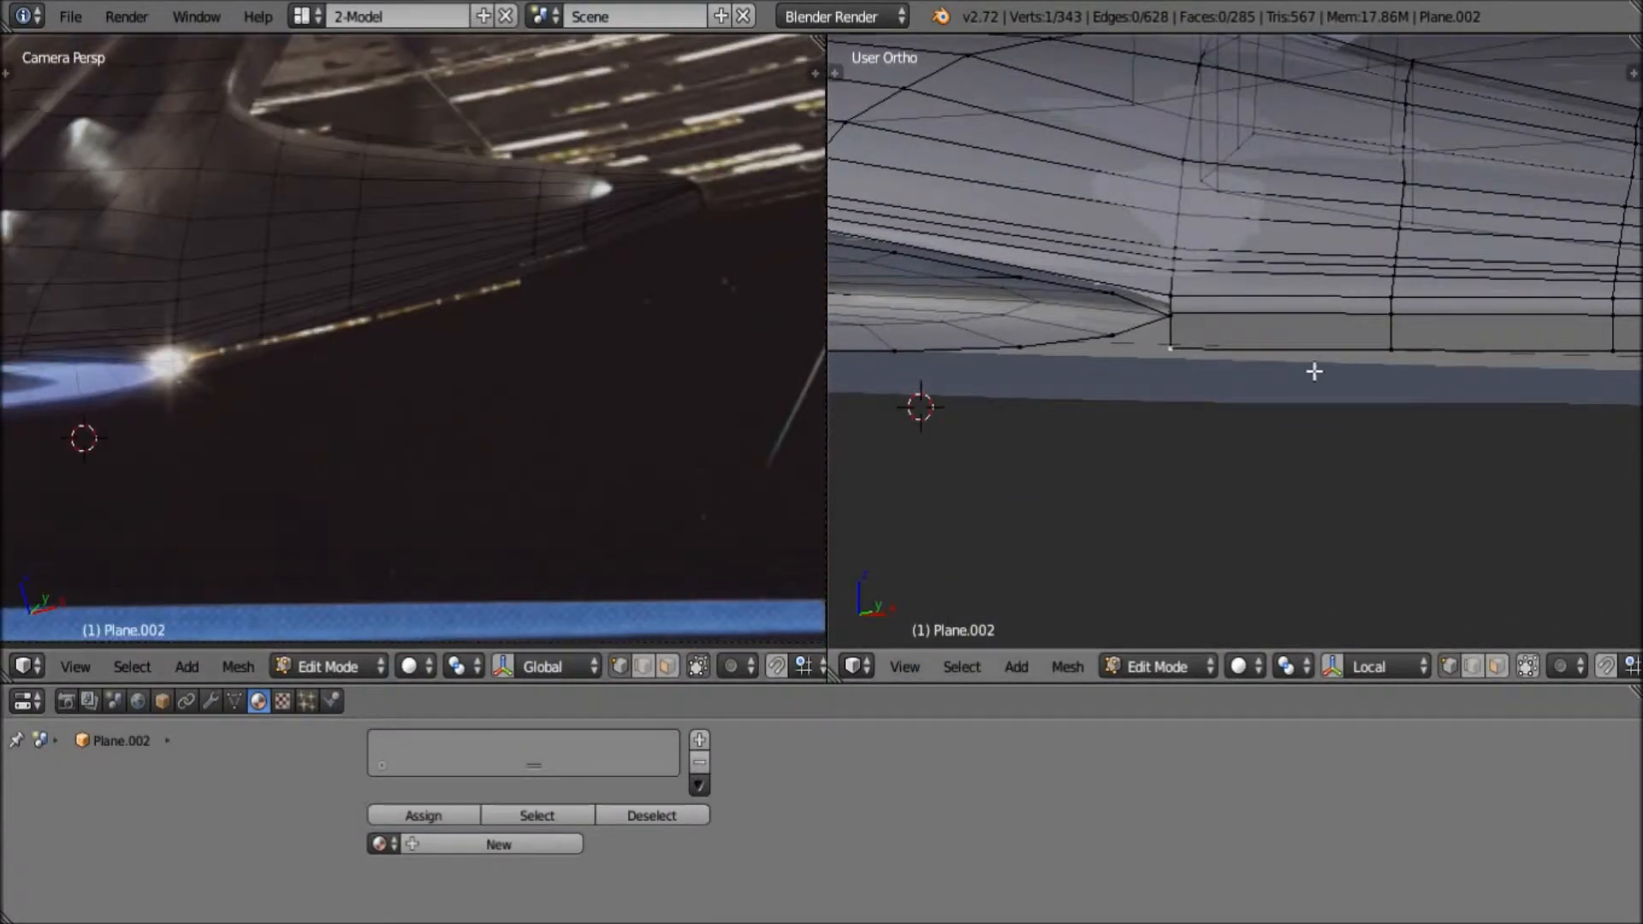
Extend the selection along the hull's lower rim edge from the deflector corner to the outer tip
scroll(1313, 370, "up", 4)
right_click(1554, 365, "shift")
middle_click_drag(1554, 364, 1117, 338, "shift")
scroll(1580, 338, "down", 4)
middle_click_drag(1581, 337, 1001, 331, "shift")
right_click(1445, 323, "ctrl")
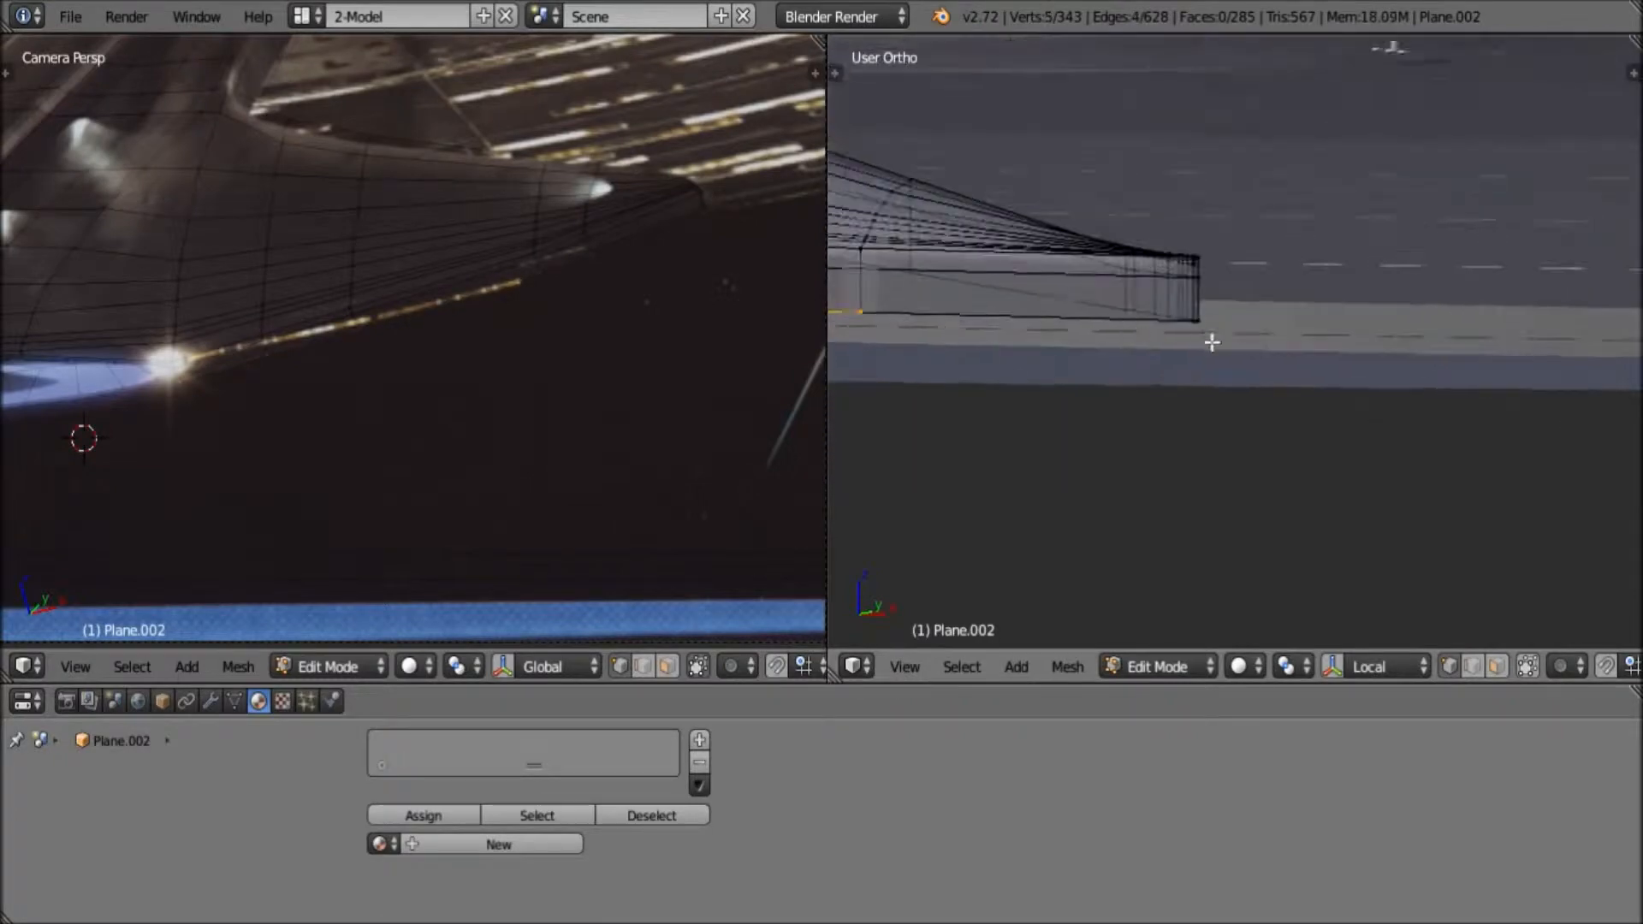
scroll(1207, 330, "up", 3)
right_click(1173, 303, "ctrl")
right_click(1173, 303, "shift")
scroll(1042, 242, "up", 7)
left_click(976, 225)
key("ctrl+z")
key("ctrl+z")
key("ctrl+z")
scroll(975, 224, "down", 6)
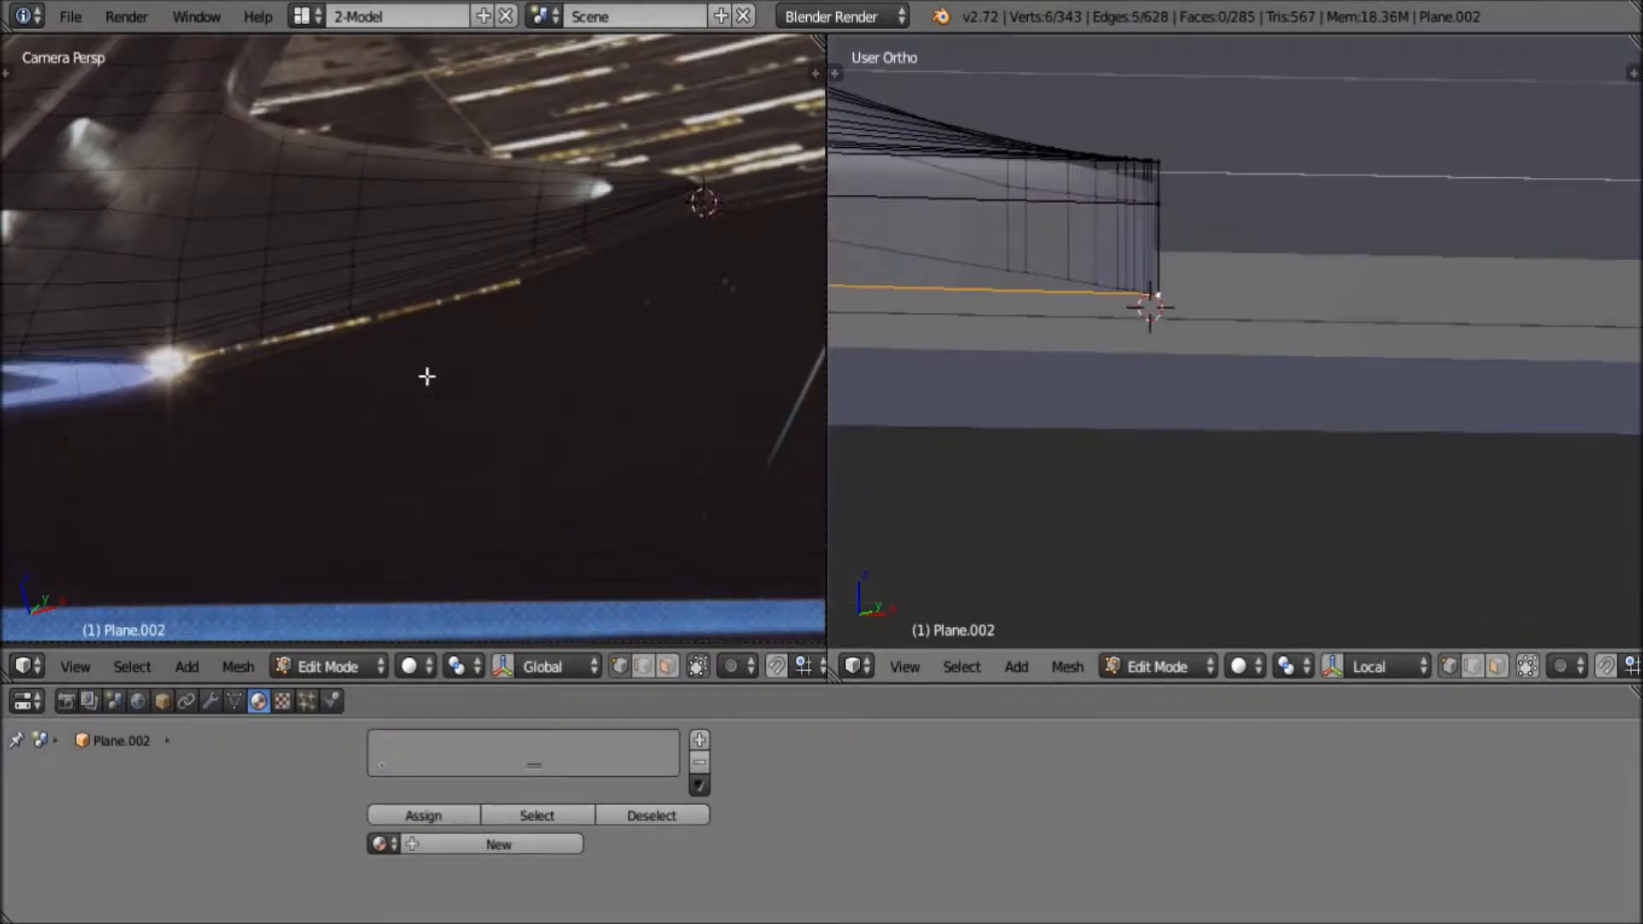
Extrude the selected lower rim edge downward along Z in the right side view
scroll(462, 377, "up", 3)
middle_click_drag(993, 368, 1251, 377, "shift")
scroll(1251, 378, "down", 10)
middle_click_drag(856, 432, 1112, 403, "shift")
scroll(1112, 403, "up", 4)
left_click(911, 666)
left_click(985, 457)
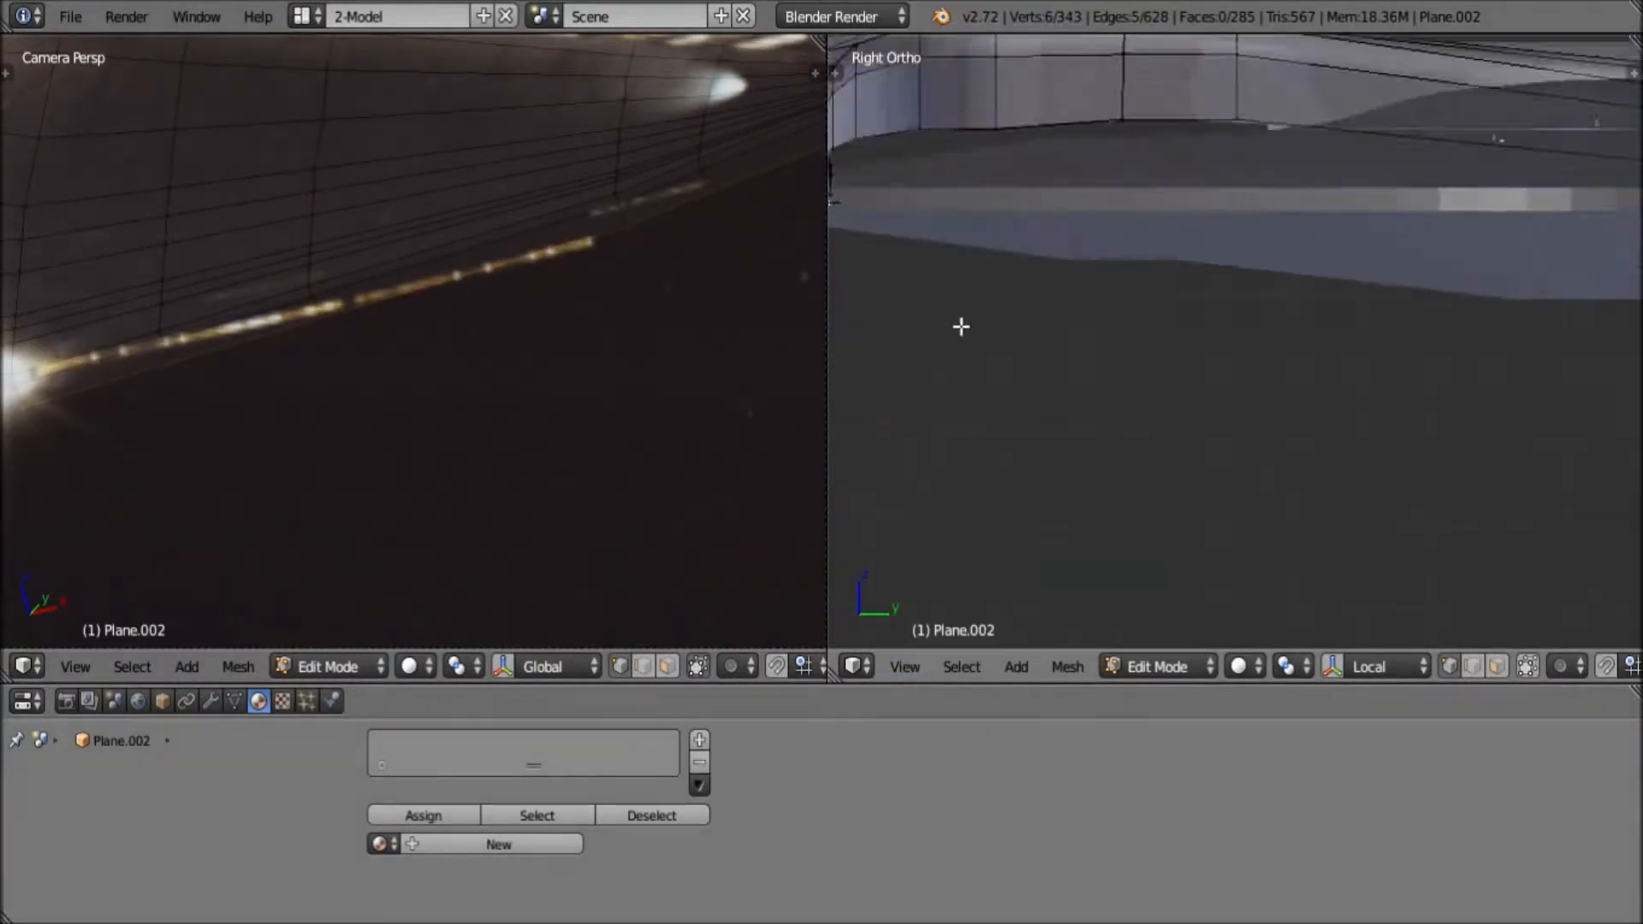
middle_click_drag(1035, 337, 1217, 451, "shift")
scroll(1217, 451, "up", 3)
key("e")
key("z")
left_click(1210, 504)
left_click(1207, 505)
Select the extruded lower edge from end to end and adjust its height along Z
middle_click_drag(958, 376, 1155, 455, "shift")
scroll(1155, 454, "up", 1)
scroll(1139, 440, "down", 3)
scroll(1249, 389, "down", 1)
right_click(1247, 380)
middle_click_drag(1345, 381, 886, 373, "shift")
right_click(1337, 367, "ctrl")
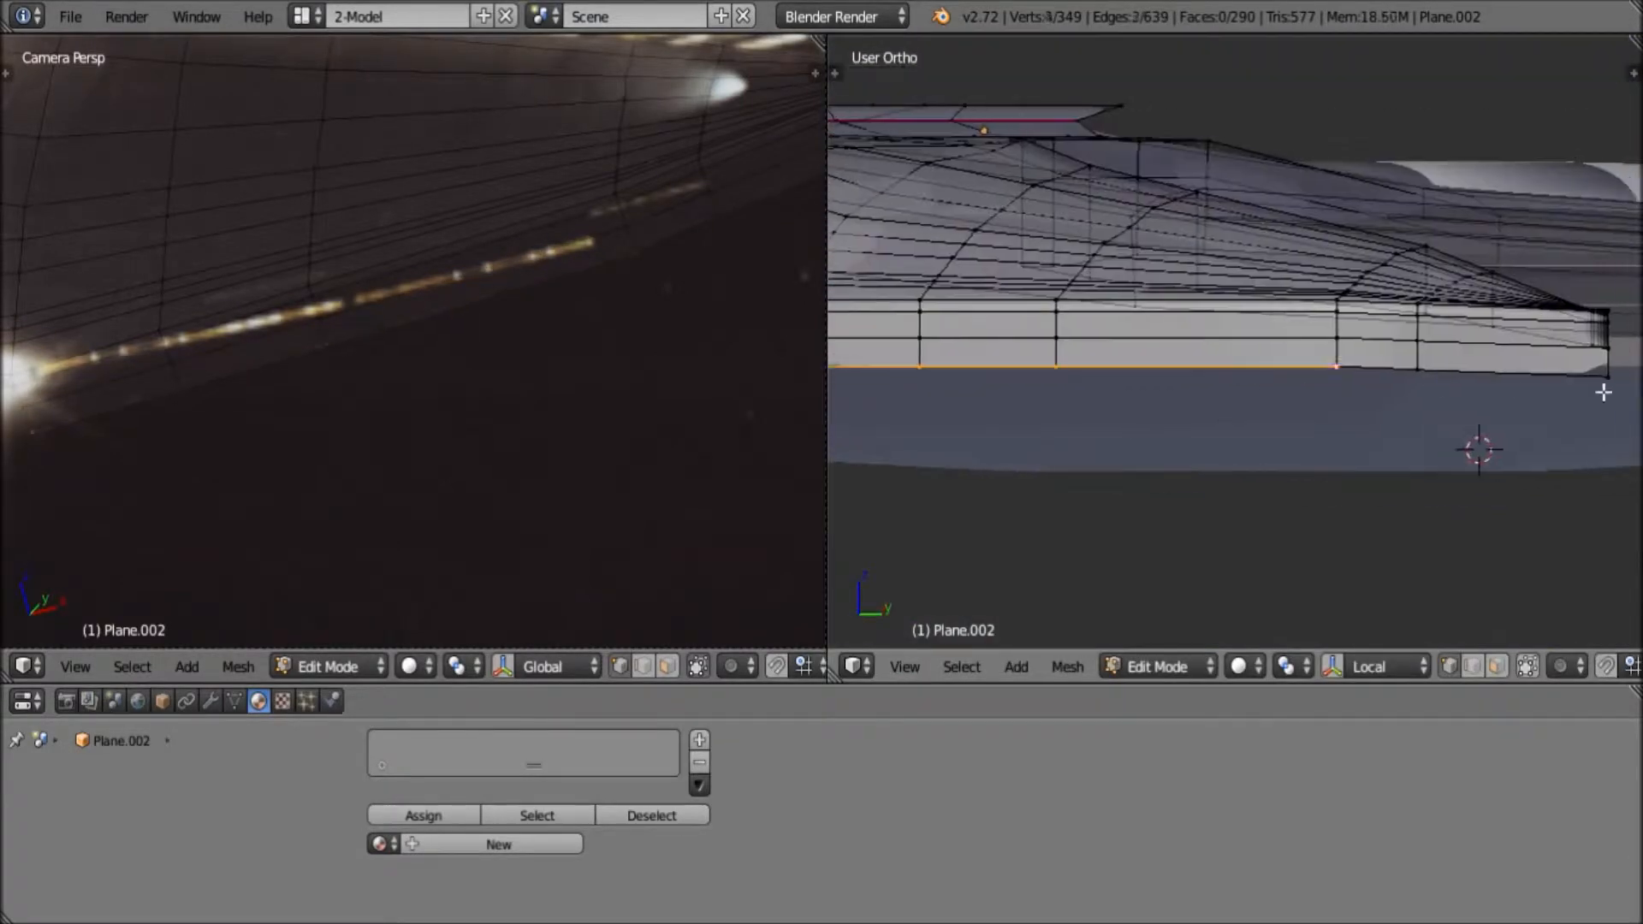
key("KP_3")
scroll(1144, 488, "up", 2)
middle_click_drag(994, 439, 1071, 506, "shift")
key("g")
key("z")
left_click(1141, 454)
left_click(1140, 458)
Extrude the lower rim edge once more and reposition it in the right side view
key("e")
left_click(1153, 488)
scroll(1049, 462, "down", 3)
scroll(1070, 505, "up", 7)
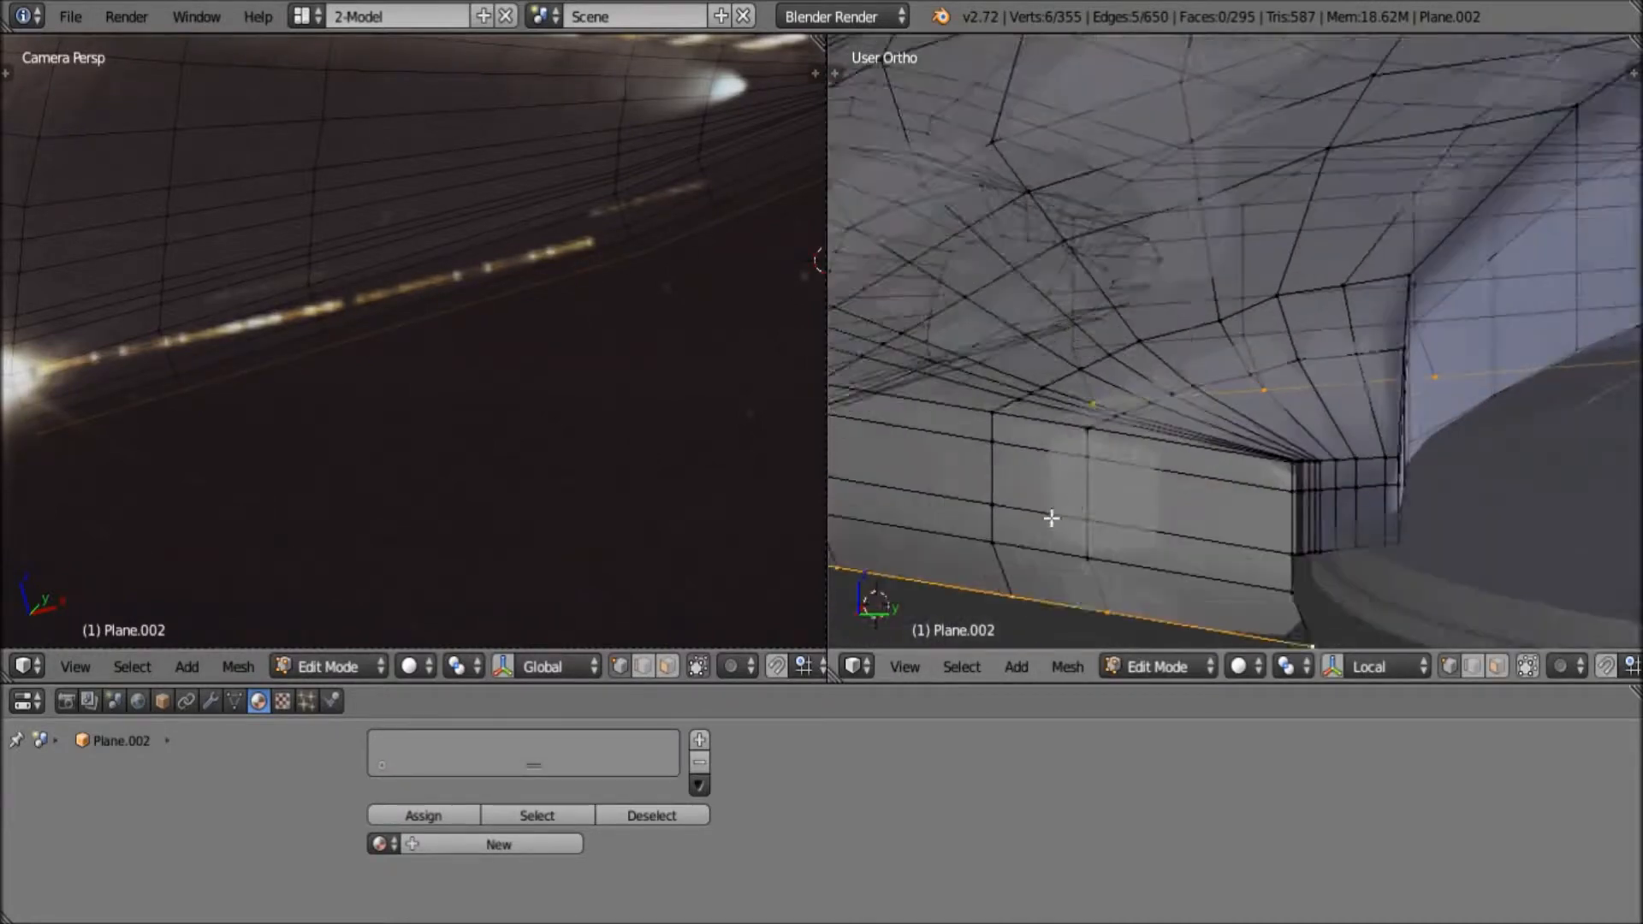
key("KP_3")
scroll(1244, 496, "down", 2)
scroll(1185, 513, "down", 3)
key("g")
left_click(1138, 505)
Extrude the short vertical edge at the deflector's corner inward beneath the deflector opening and adjust its position
key("KP_1")
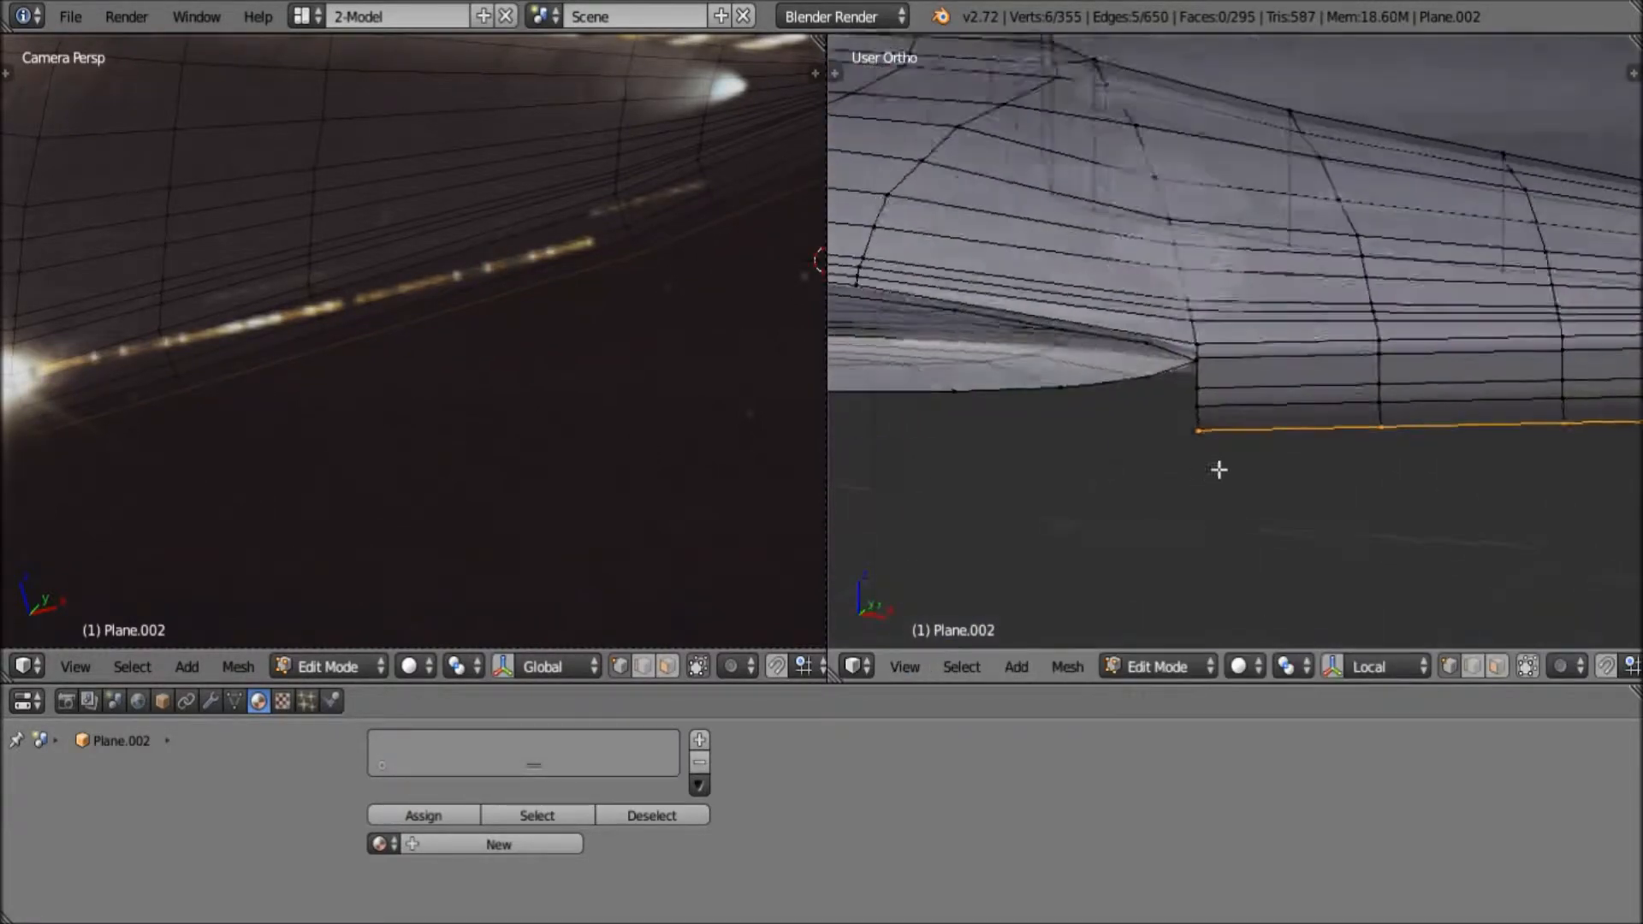
middle_click_drag(1057, 515, 1115, 486, "shift")
scroll(1115, 487, "up", 1)
scroll(1115, 487, "up", 2)
right_click(1230, 371)
right_click(1227, 409, "shift")
key("e")
left_click(907, 476)
middle_click_drag(886, 525, 1261, 507, "shift")
key("g")
left_click(989, 516)
left_click(986, 516)
Set the two viewports to top and front views and align the extruded edge with the hull's front curve
middle_click_drag(85, 488, 517, 480, "shift")
scroll(517, 481, "up", 2)
left_click(905, 667)
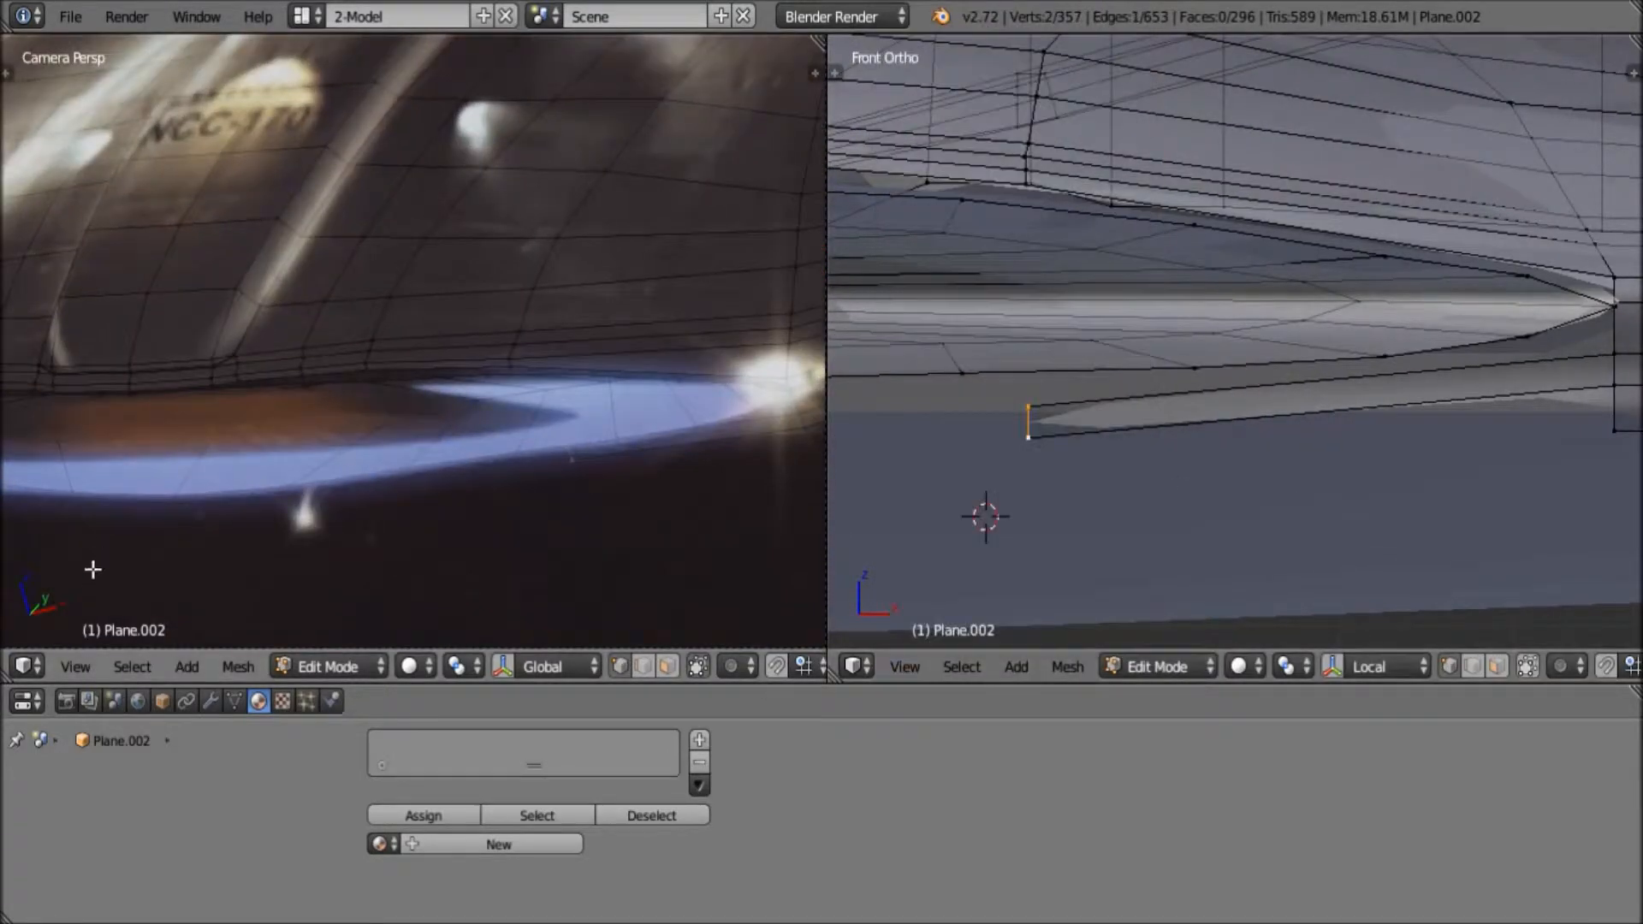
left_click(75, 667)
left_click(103, 544)
key("KP_Decimal")
left_click(75, 667)
left_click(120, 347)
key("g")
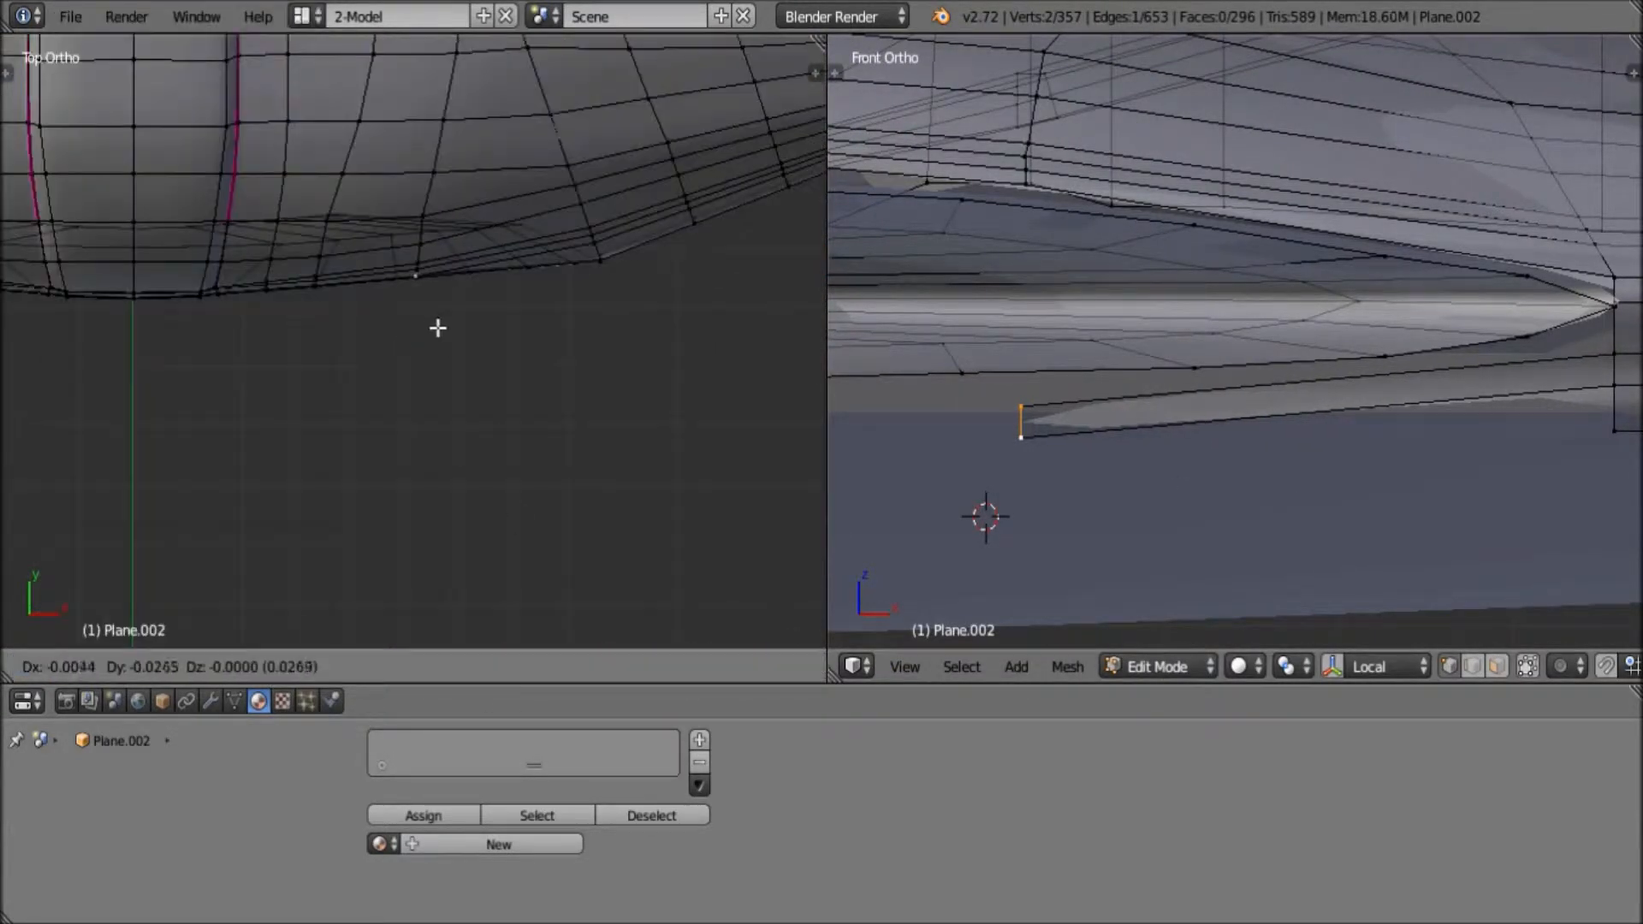
left_click(436, 327)
key("g")
scroll(1173, 439, "down", 1)
left_click(1173, 439)
Extrude the strip's end edge twice toward the centre line, following the hull's front curve in both views
middle_click_drag(1086, 463, 1510, 488, "shift")
key("e")
left_click(1223, 493)
key("g")
left_click(219, 363)
key("e")
left_click(1037, 470)
left_click(397, 377)
Extrude the strip's end edge twice more to reach the centre line and reposition one of its vertices
middle_click_drag(1068, 496, 1321, 502, "shift")
key("e")
left_click(1232, 506)
key("e")
left_click(987, 470)
right_click(1356, 464)
key("g")
left_click(1353, 474)
scroll(1353, 473, "down", 3)
middle_click_drag(1353, 473, 1073, 440, "shift")
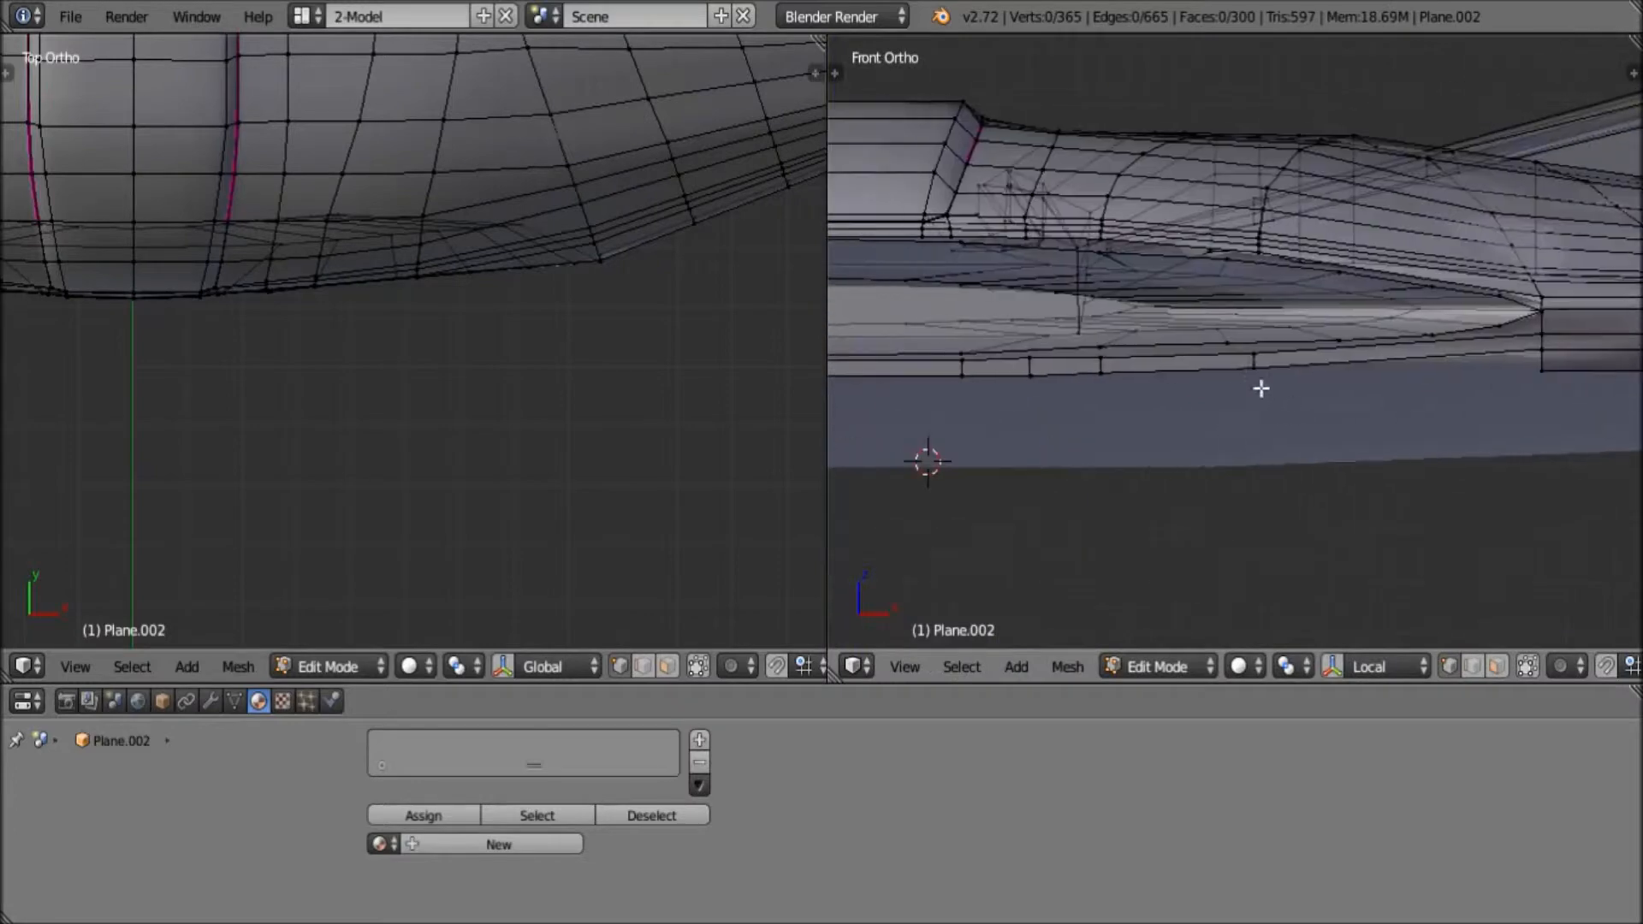
Extrude the hull's lower front rim edge across the centre line and move the new edge about 0.024 units down along Z
right_click(1255, 370)
middle_click_drag(1037, 376, 1473, 377, "shift")
right_click(1257, 375, "ctrl")
key("e")
right_click(1327, 489)
key("g")
left_click(605, 385)
key("g")
key("z")
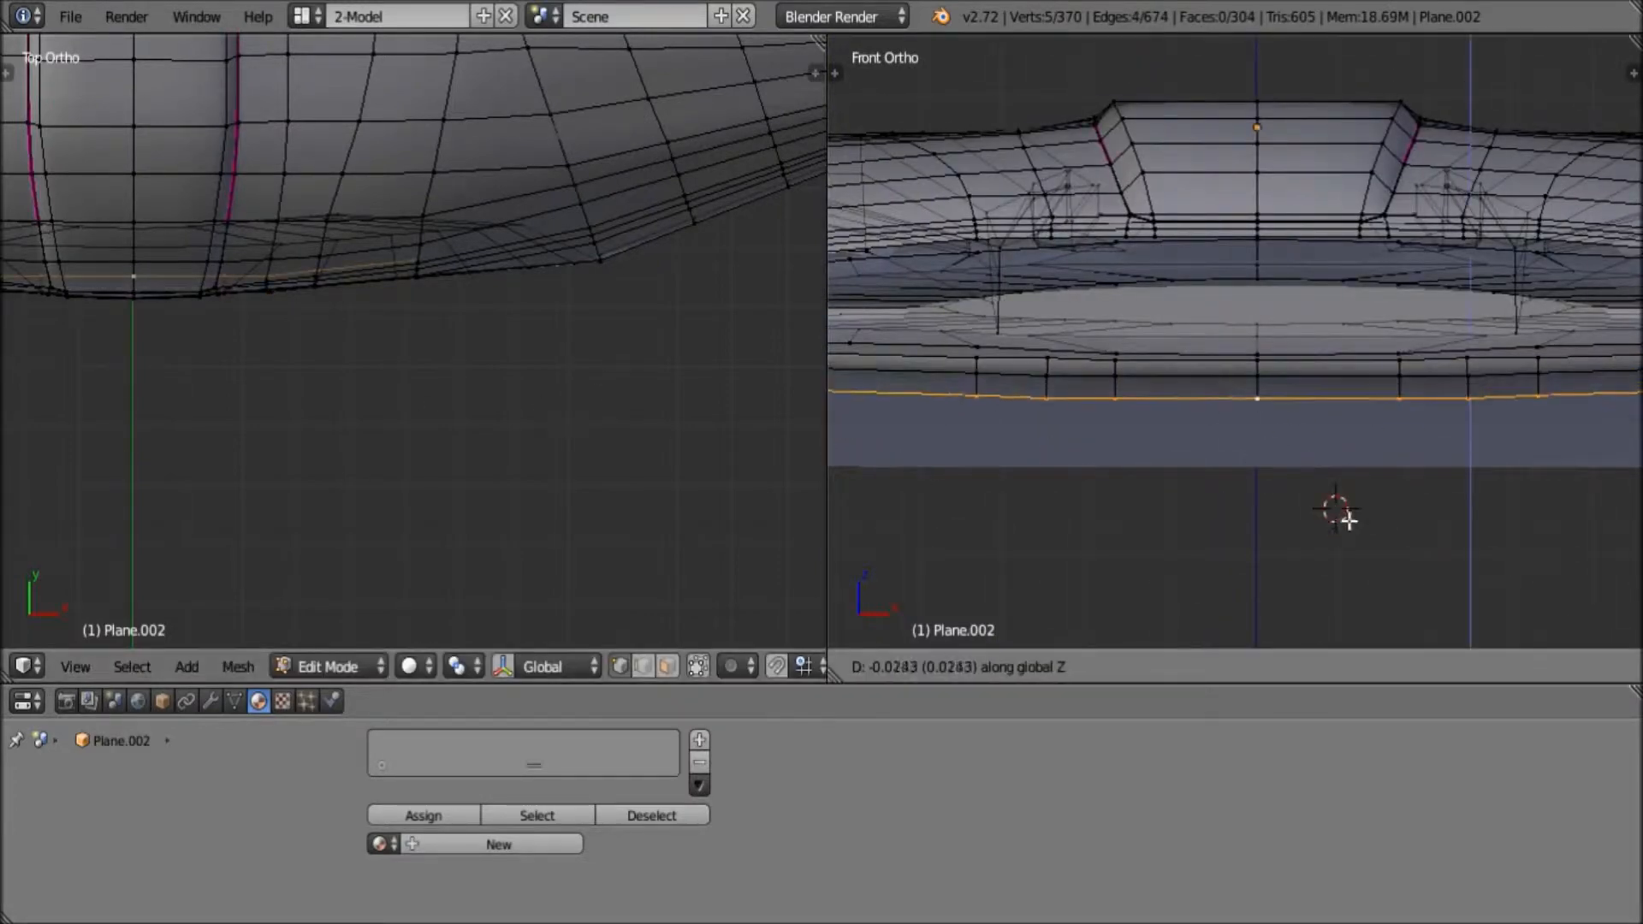
left_click(1349, 521)
Fill the gap at the end of the new lower rim strip with a face and reposition one of its vertices
middle_click_drag(1349, 521, 890, 509, "shift")
key("f")
right_click(1321, 364)
key("g")
left_click(1322, 407)
In the right view, extrude the lower rim's centre edge three times backward and down to begin a curved underside strip
scroll(1221, 470, "down", 4)
mouse_move(1221, 470)
middle_mouse_down()
mouse_move(1121, 482)
mouse_move(1191, 469)
middle_mouse_up()
right_click(1140, 283)
right_click(1207, 279, "shift")
key("KP_3")
scroll(964, 397, "up", 3)
key("e")
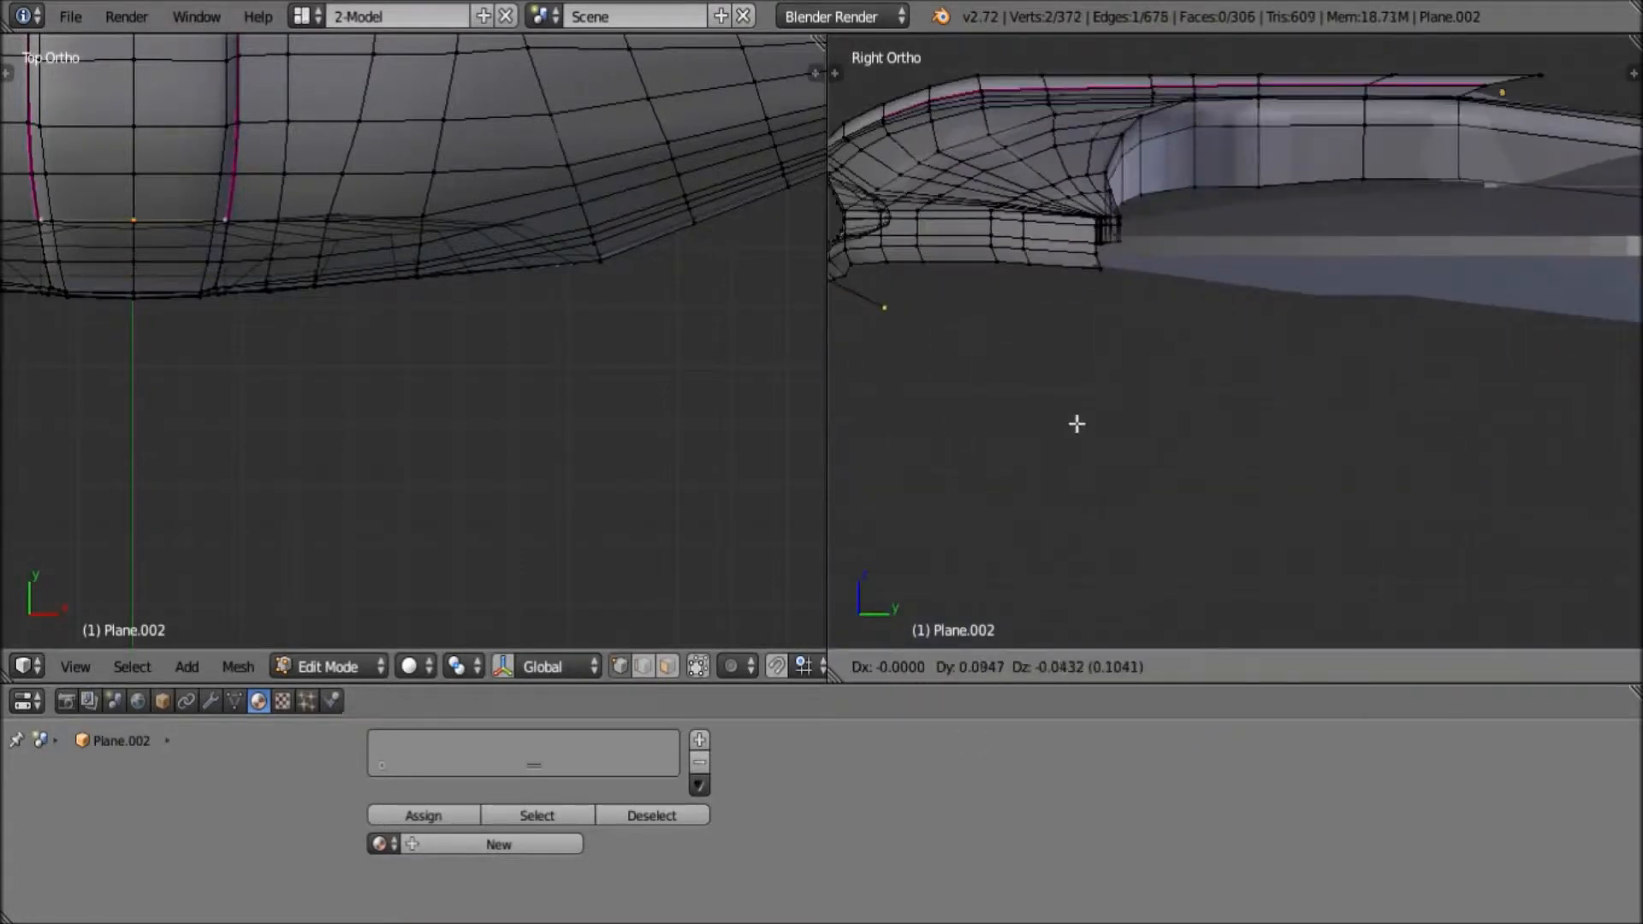
left_click(1072, 424)
key("e")
left_click(1170, 451)
key("e")
left_click(1227, 464)
Extrude the underside strip's end edge twice more backward, flattening its curve in the right view
scroll(1261, 454, "down", 4)
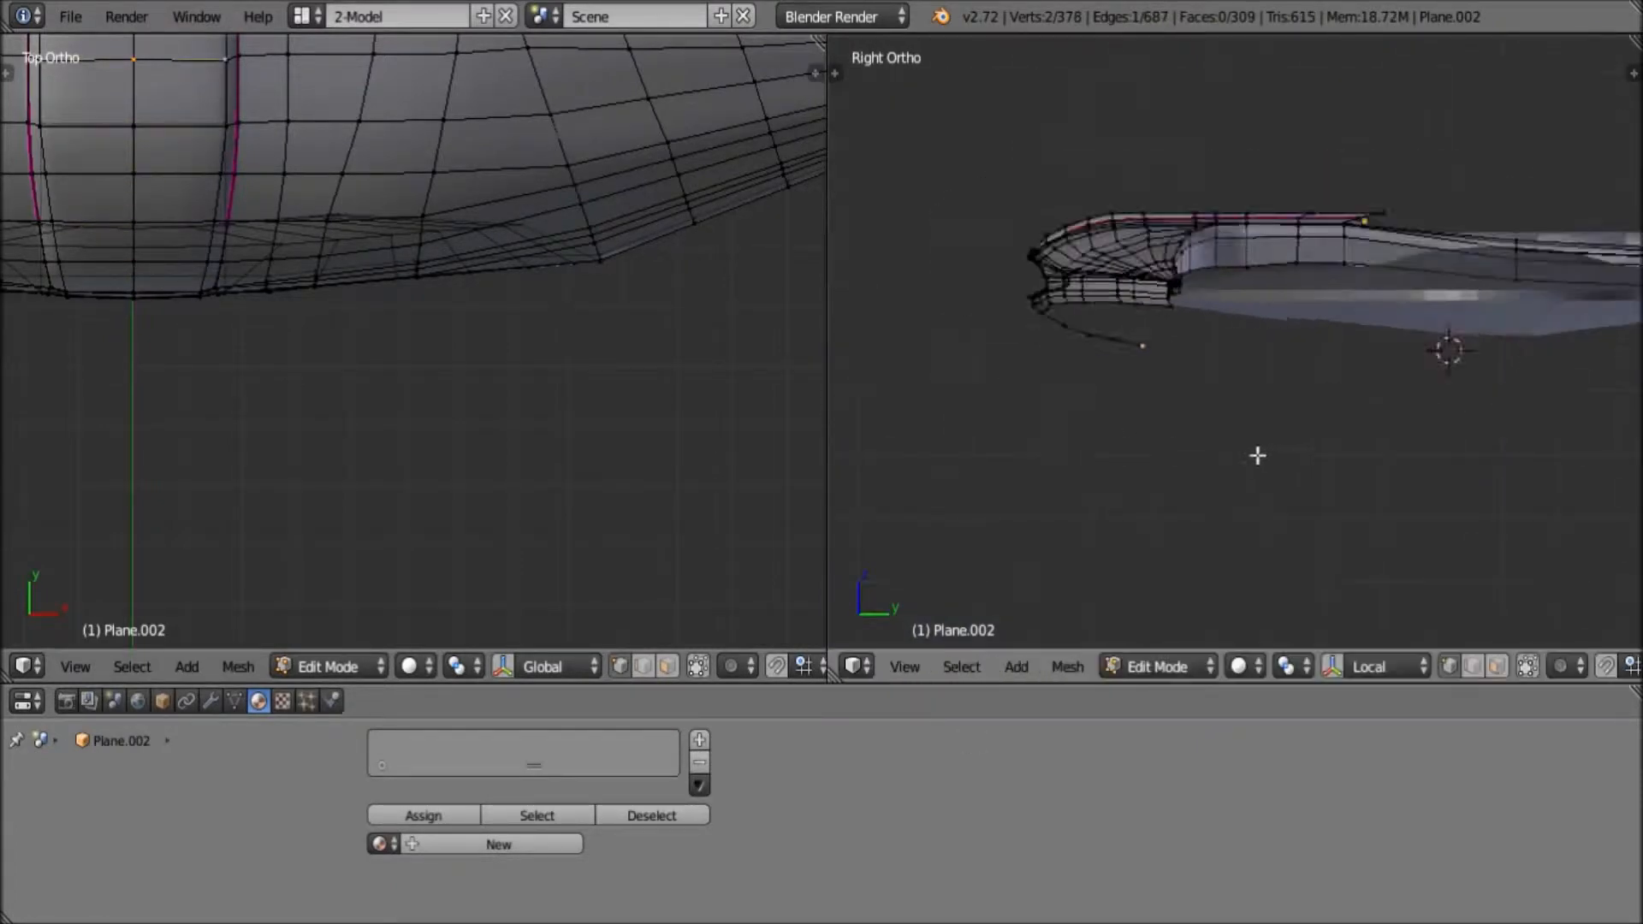
middle_click_drag(1261, 455, 1139, 421, "shift")
scroll(1116, 386, "up", 2)
middle_click_drag(736, 214, 752, 457, "shift")
key("e")
left_click(1055, 460)
left_click(1054, 460)
scroll(330, 312, "down", 3)
scroll(330, 311, "up", 1)
key("e")
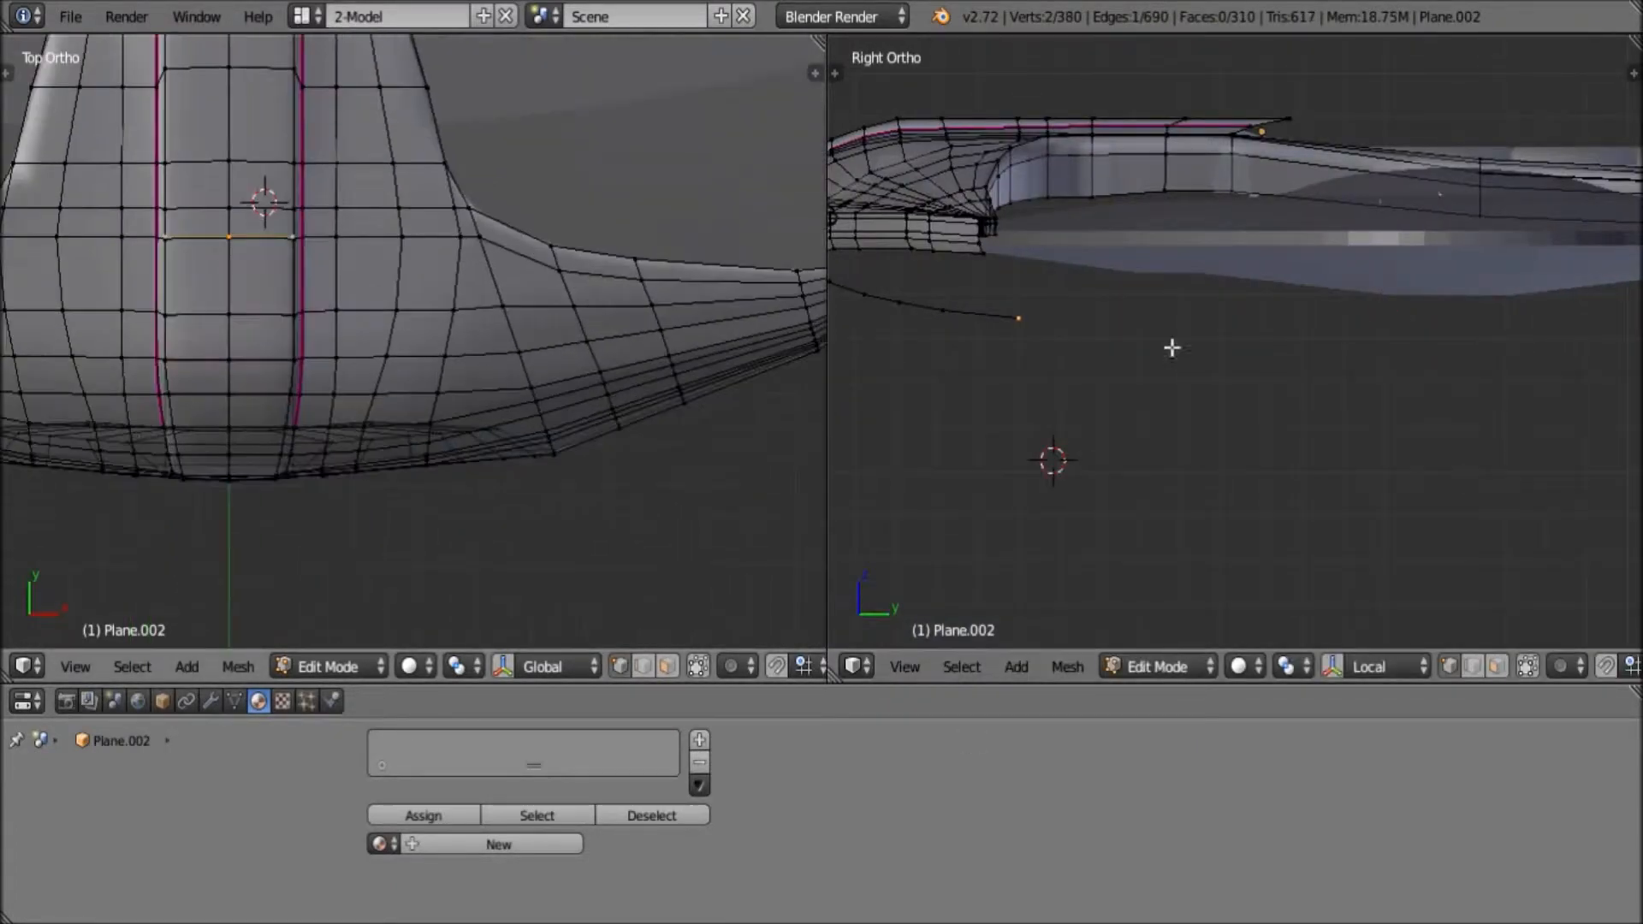
left_click(1210, 415)
Extend the underside strip straight backward with repeated extrusions of its end edge along the Y axis
key("e")
key("y")
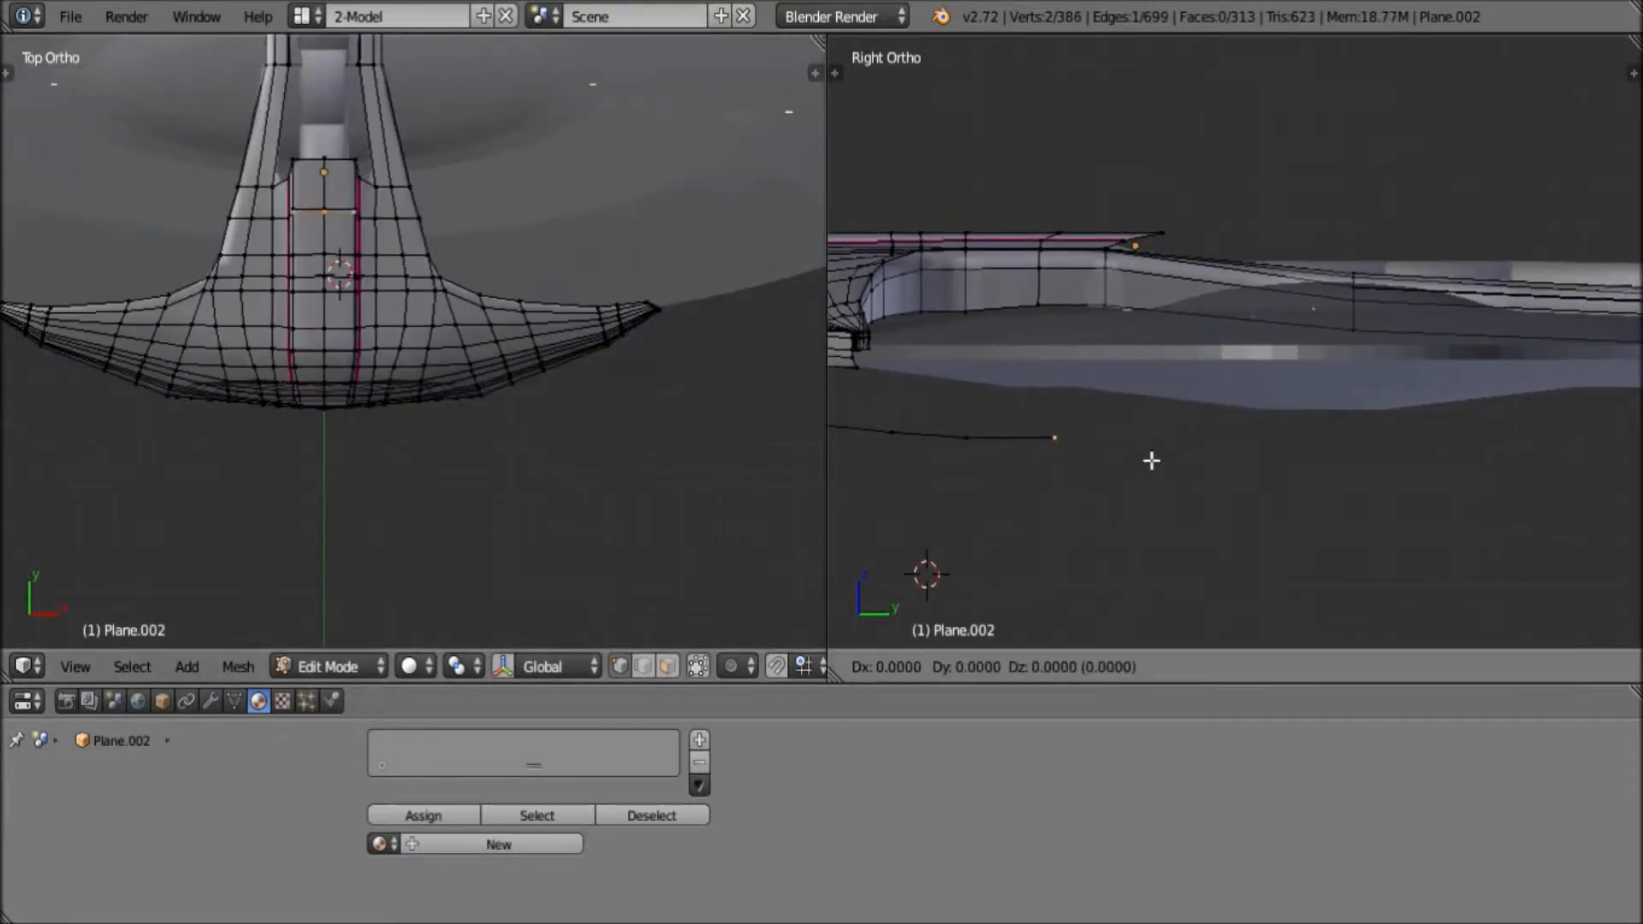
key("y")
left_click(1255, 460)
left_click(1256, 459)
key("e")
key("y")
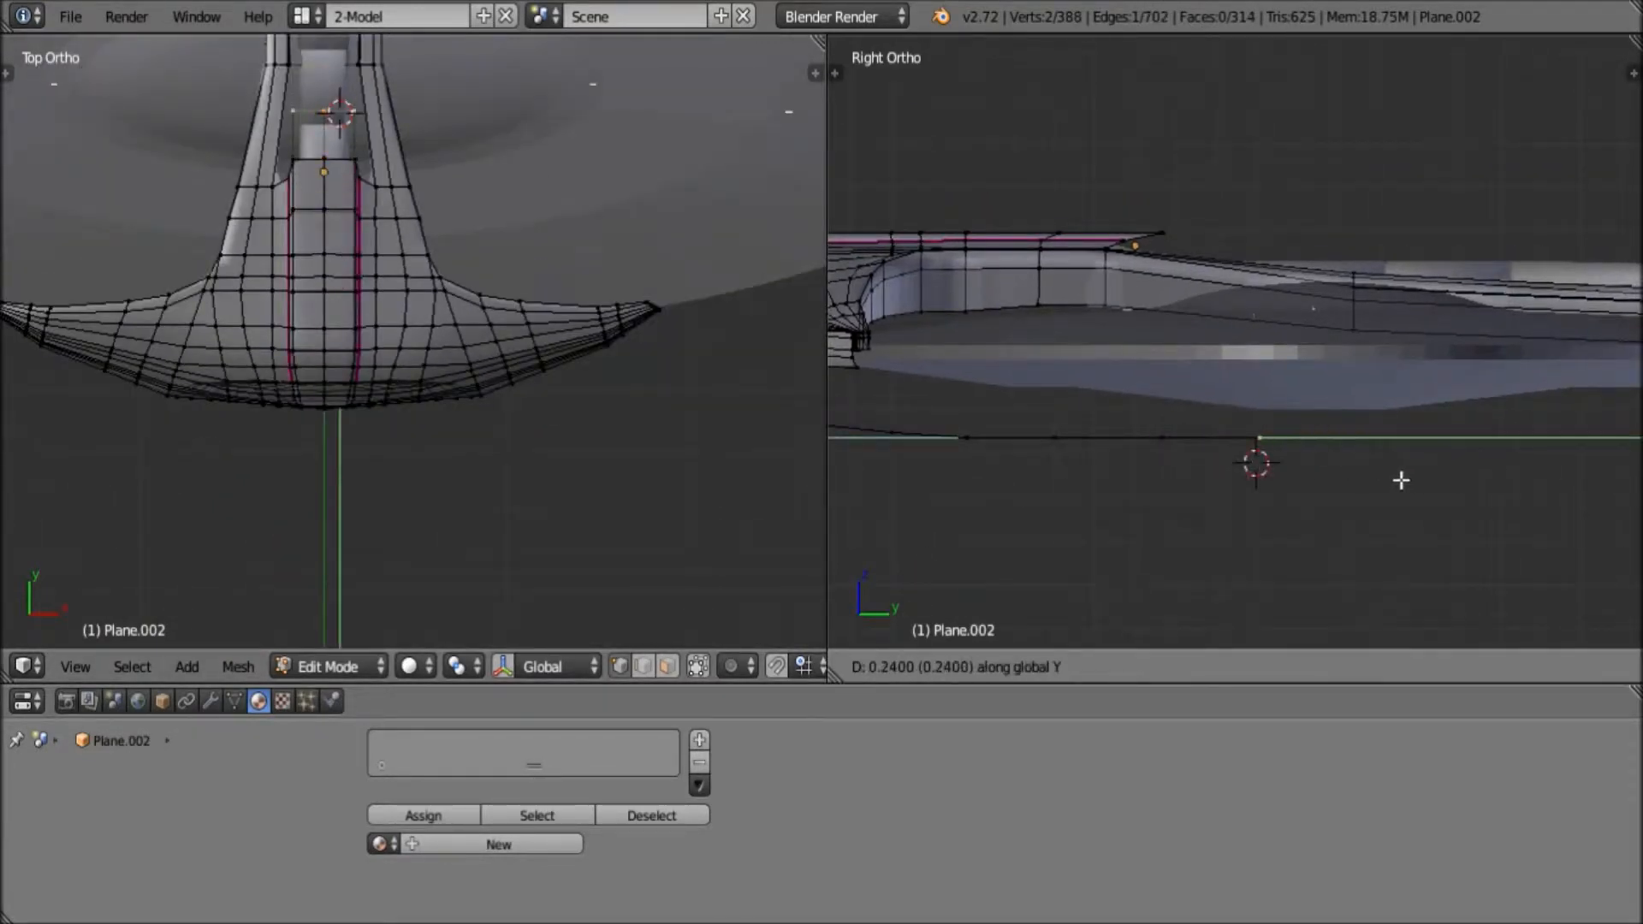
left_click(1378, 485)
Show the underside strip from directly below and toggle limiting selection to visible geometry
middle_click_drag(1378, 484, 1283, 466)
right_click(1195, 477)
right_click(981, 440, "ctrl")
middle_click_drag(978, 440, 1188, 459, "shift")
right_click(1031, 409, "ctrl")
middle_click_drag(1031, 409, 1327, 311)
scroll(1327, 312, "down", 7)
scroll(1327, 311, "up", 4)
key("ctrl+KP_7")
left_click(1525, 666)
middle_click_drag(1163, 423, 1106, 420, "shift")
Extrude a vertex near the underside strip's aft end four times, tracing a curved outline toward the hull's outer tip
right_click(1103, 417)
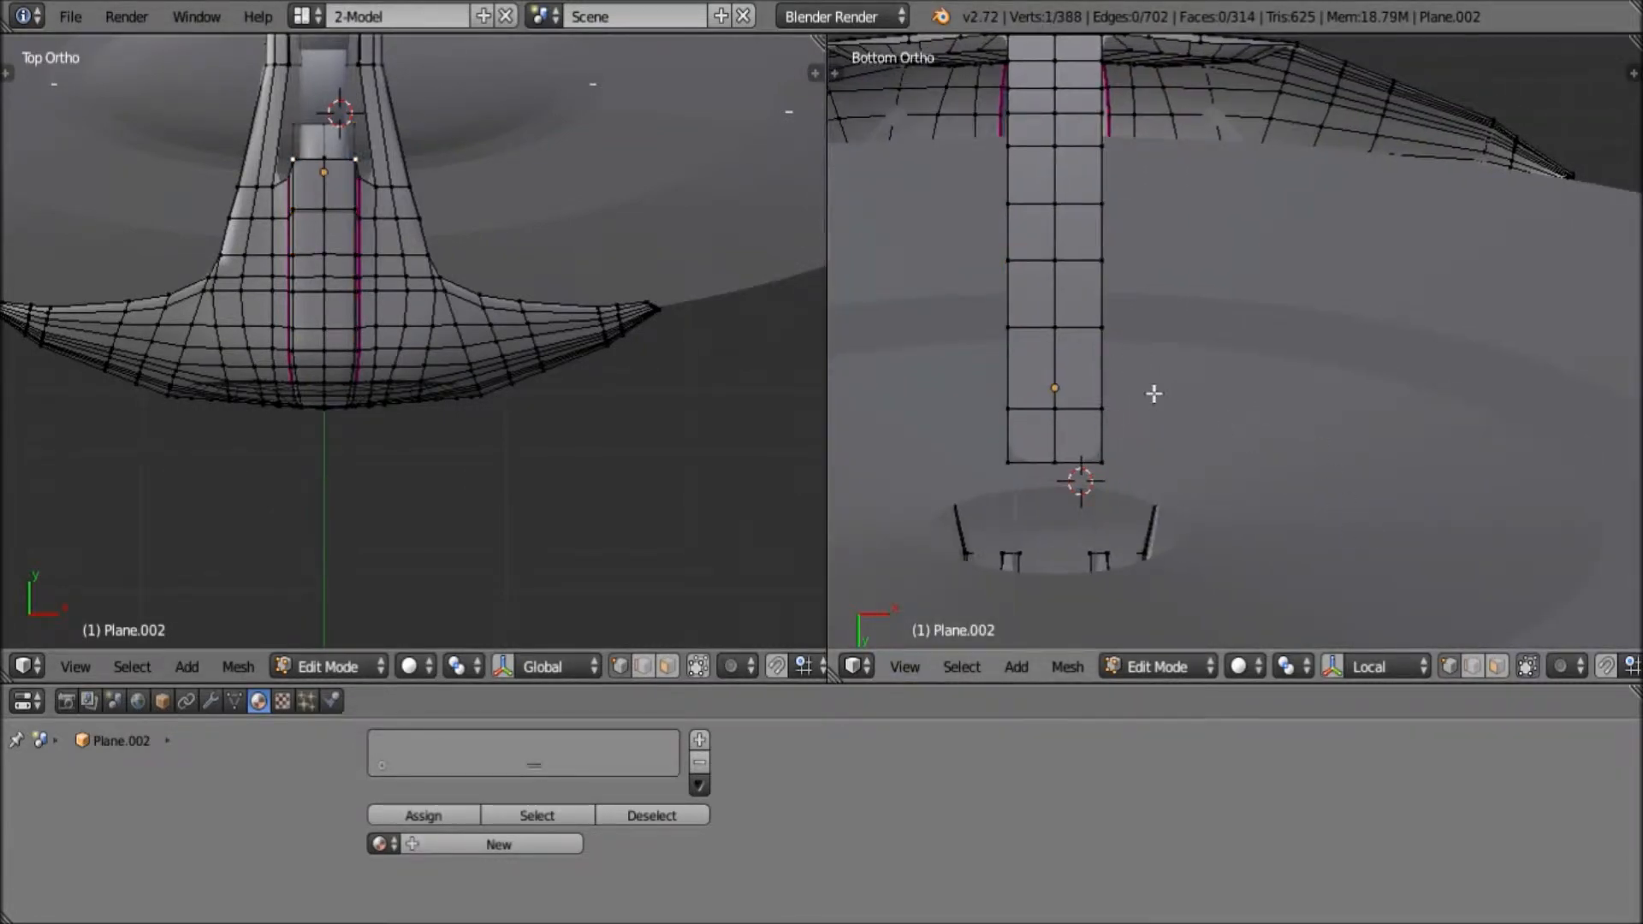
key("e")
left_click(1189, 354)
key("e")
left_click(1258, 312)
key("e")
left_click(1314, 289)
key("e")
middle_click_drag(1333, 286, 1390, 304, "shift")
left_click(1353, 352)
Connect the last vertex of the traced outline to the hull's outer tip with an edge
right_click(1374, 281)
right_click(1087, 481, "shift")
key("f")
key("a")
Subdivide the long outline edge that ends at the hull's outer tip, working in the bottom view
middle_click_drag(1268, 474, 1235, 342)
scroll(1234, 342, "up", 2)
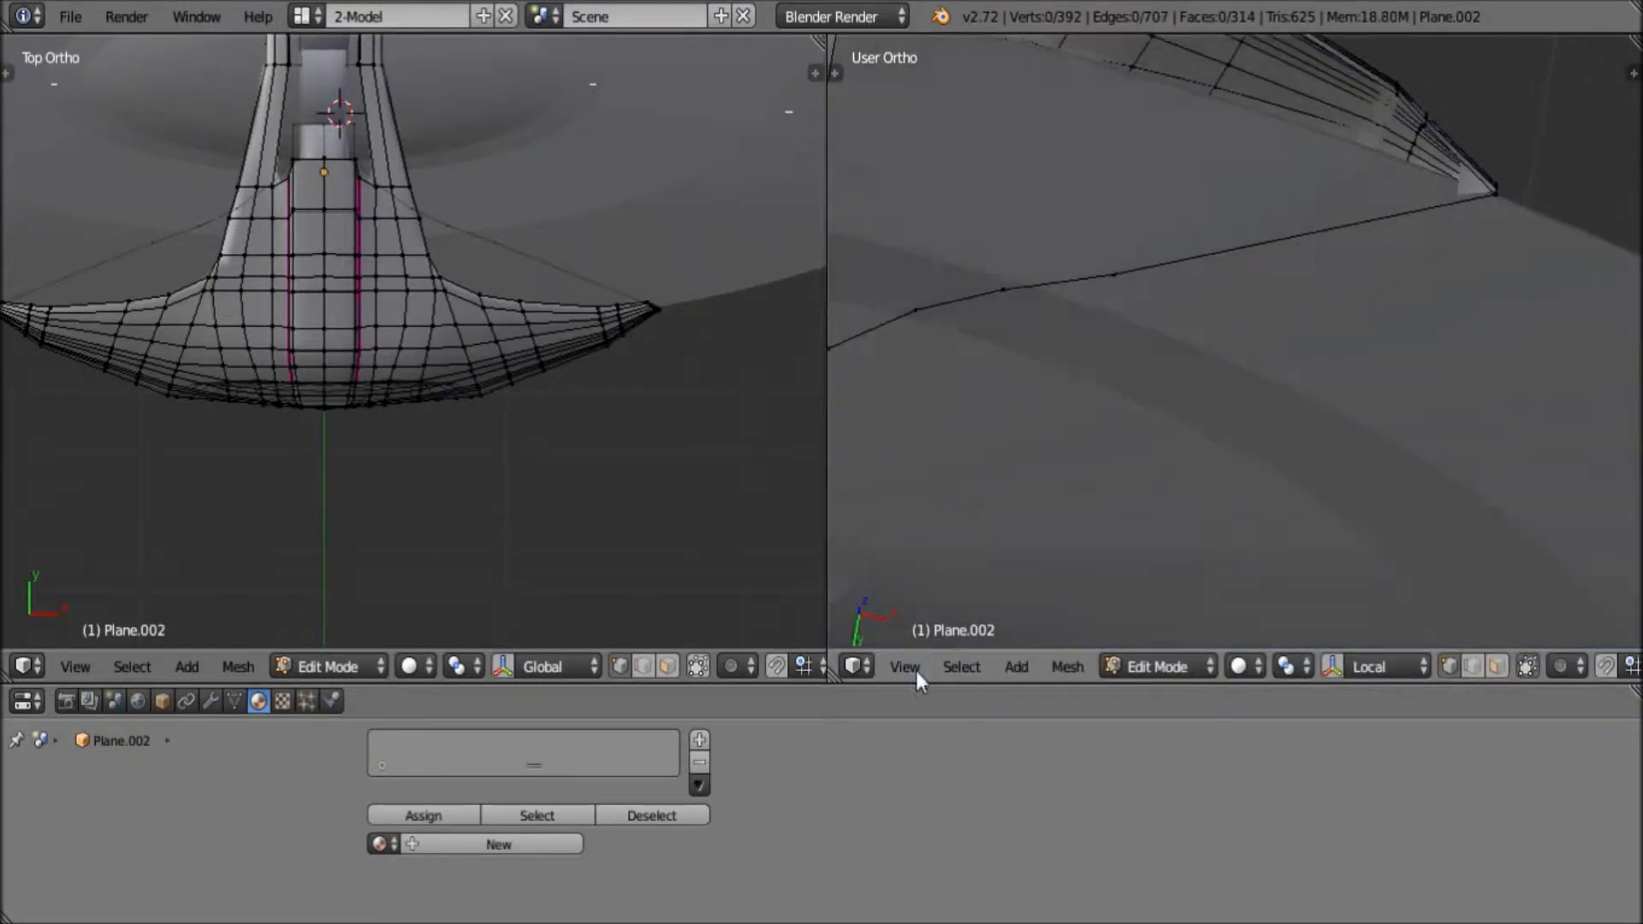
left_click(915, 671)
left_click(933, 537)
left_click(1466, 670)
right_click(1222, 223)
left_click(1448, 667)
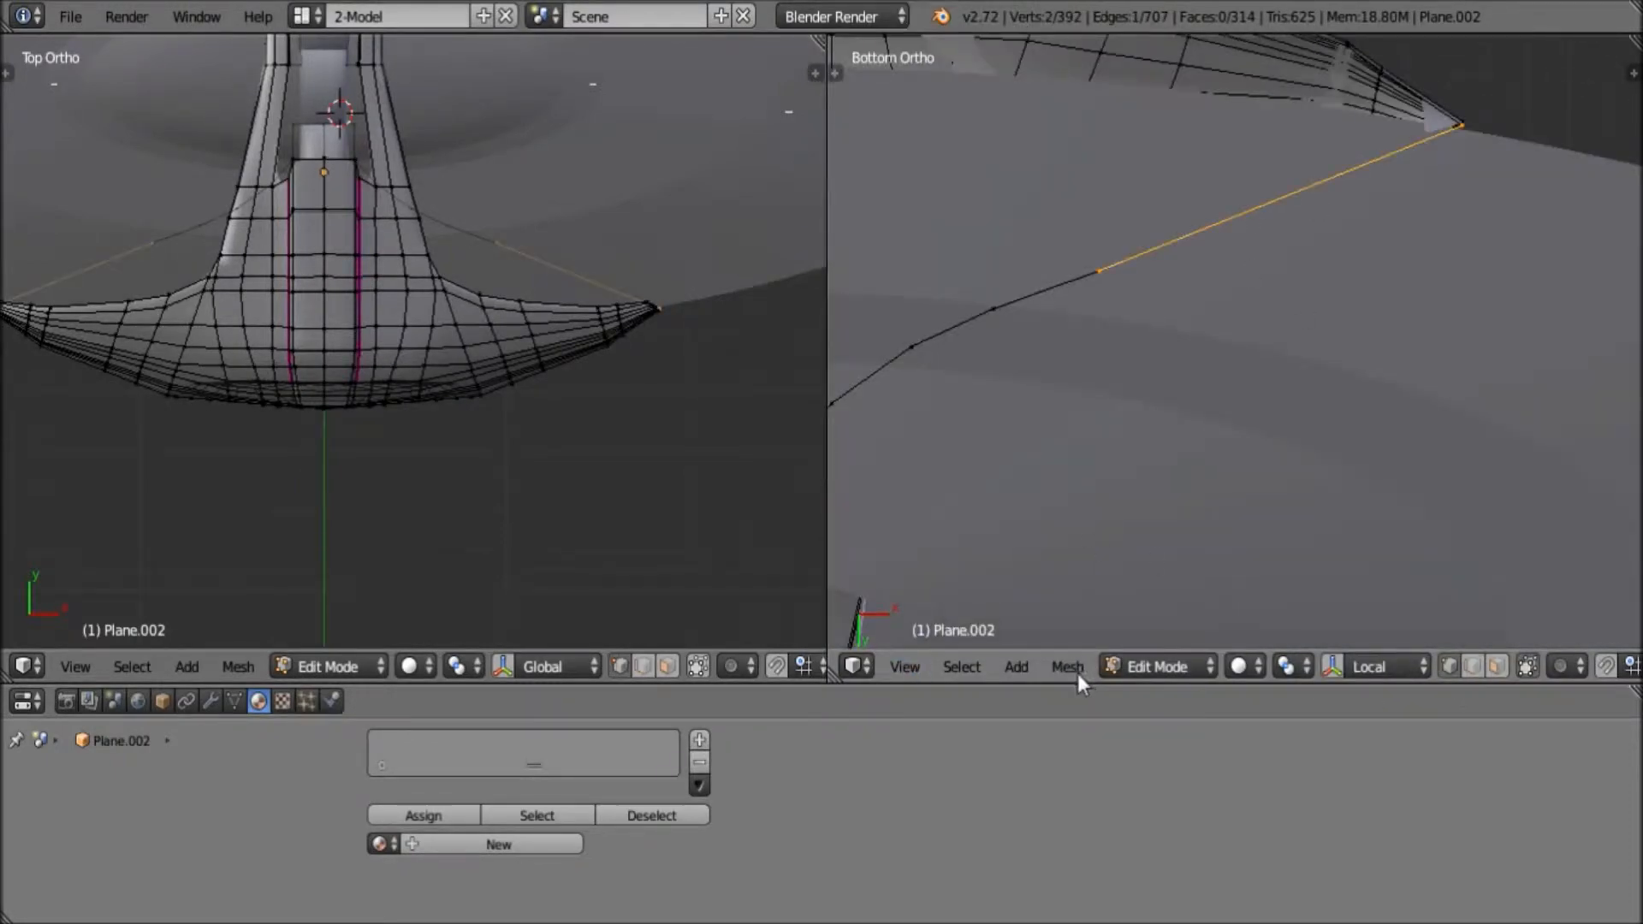
left_click(1068, 667)
mouse_move(1229, 300)
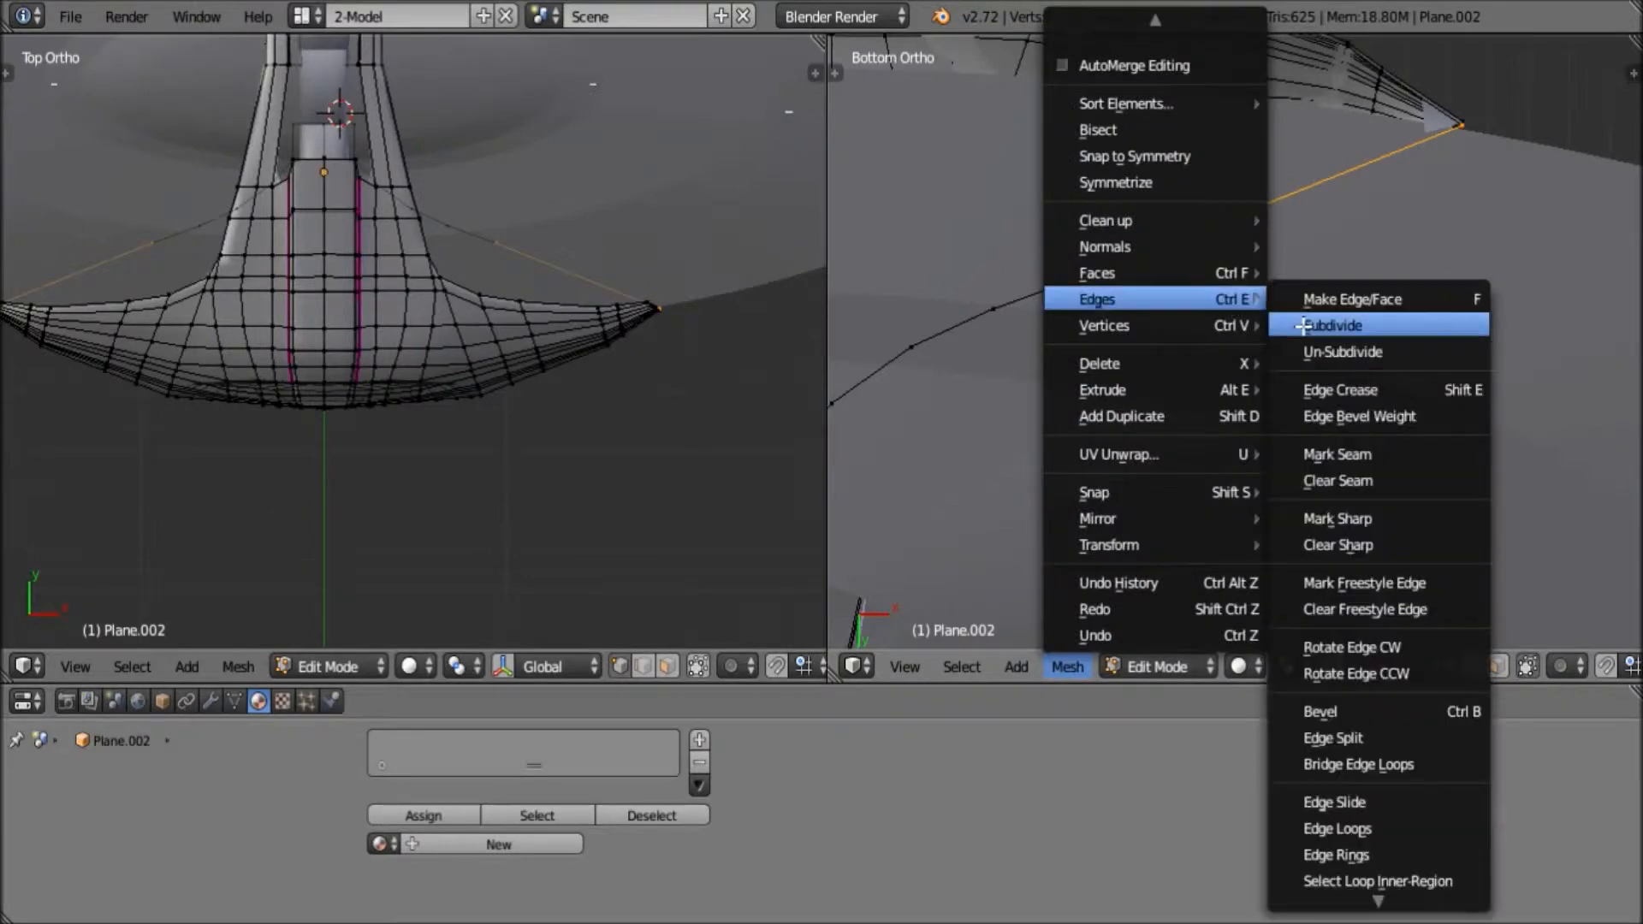
left_click(1335, 316)
In the front view, move two of the underside outline's vertices along Z to smooth its curve
middle_click_drag(979, 345, 1170, 448)
scroll(1169, 448, "down", 4)
key("KP_1")
scroll(1045, 491, "up", 2)
right_click(1142, 462)
key("g")
key("z")
left_click(1144, 466)
right_click(1015, 478)
key("g")
key("z")
left_click(1023, 473)
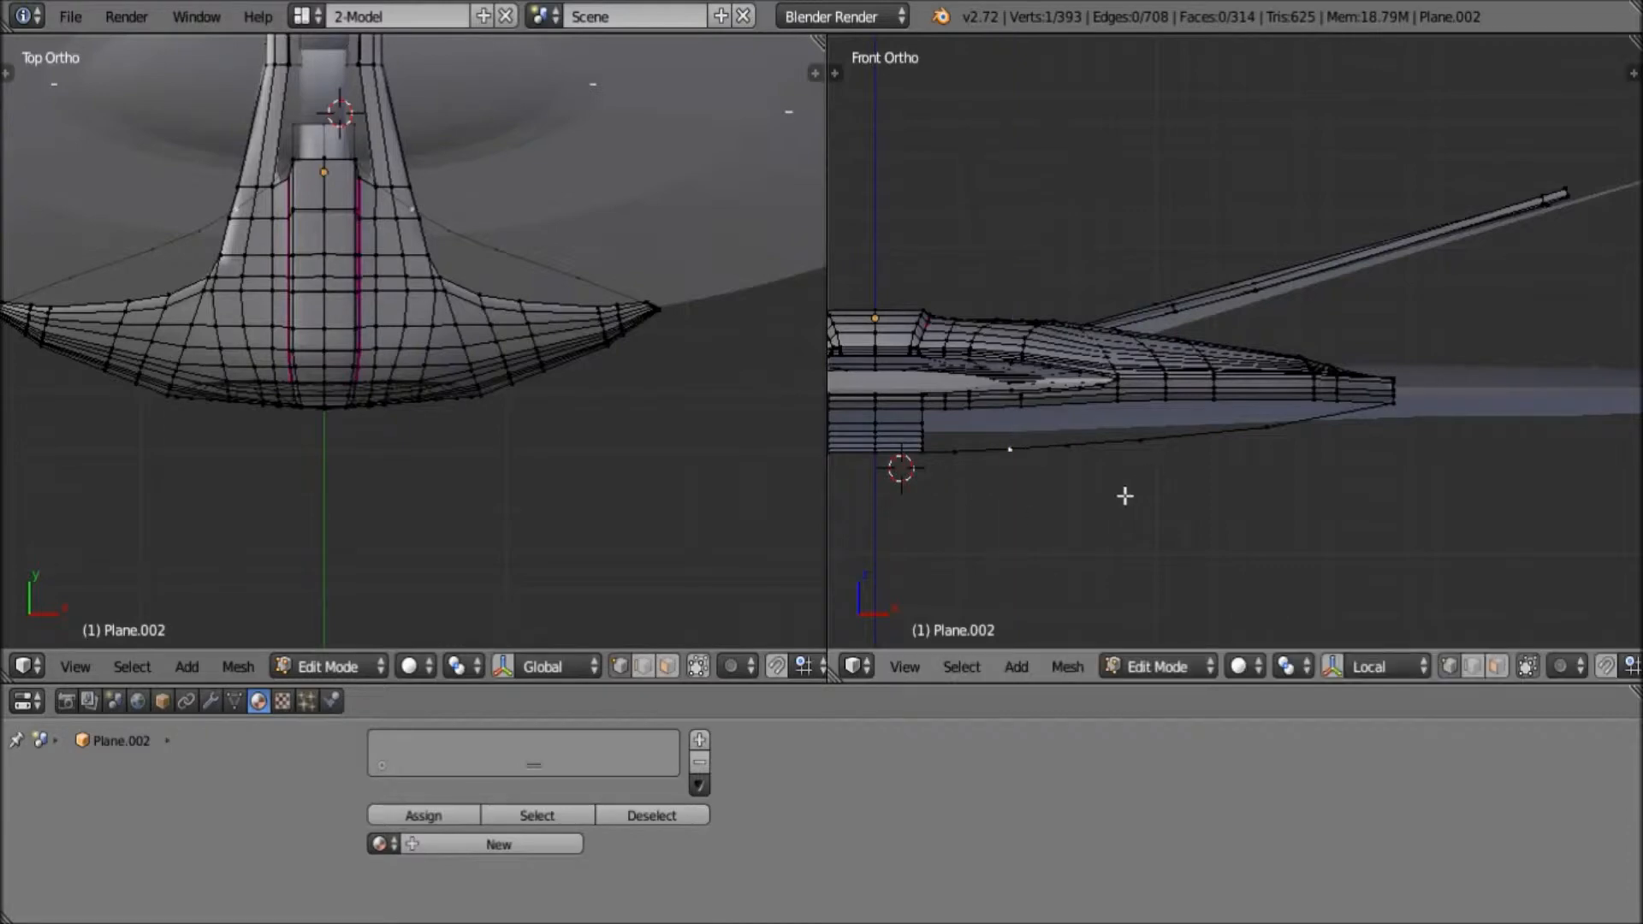
Subdivide the outermost outline edge between its last intermediate vertex and the hull's outer tip
middle_click_drag(1126, 495, 1134, 394)
middle_click_drag(1009, 376, 1194, 404, "shift")
scroll(1158, 451, "up", 1)
scroll(1159, 449, "down", 3)
scroll(1229, 447, "up", 4)
right_click(1104, 433)
middle_click_drag(1138, 517, 1412, 400)
middle_click_drag(1412, 400, 1203, 370, "shift")
scroll(1203, 371, "up", 3)
right_click(1202, 462)
right_click(1416, 172, "shift")
left_click(1069, 666)
mouse_move(1230, 300)
left_click(1347, 327)
Subdivide the outline edge again between the two neighbouring vertices near the outer tip
key("a")
middle_click_drag(1185, 283, 1441, 341)
scroll(1441, 341, "up", 2)
right_click(1443, 363)
right_click(1346, 418, "shift")
left_click(1071, 666)
mouse_move(1198, 297)
left_click(1371, 323)
Fill the two outermost gaps between the hull's lower rim and the underside outline with faces
right_click(1389, 265)
right_click(1434, 277, "shift")
scroll(634, 326, "up", 7)
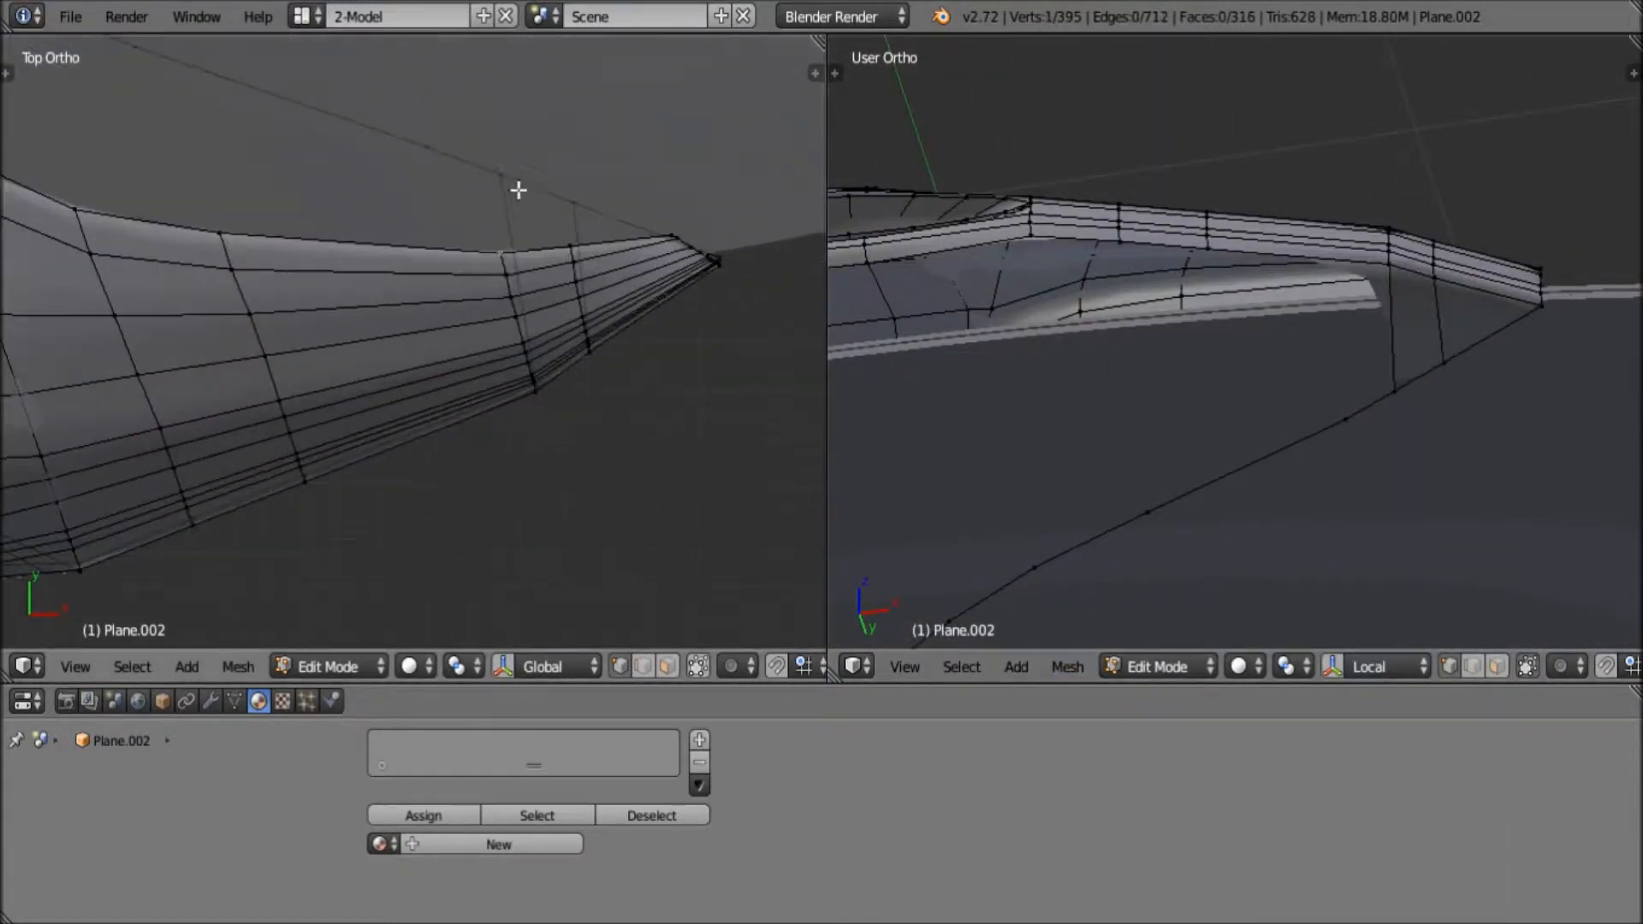
Reposition the outline vertices near the outer tip in the top view and check their alignment from the front
right_click(1394, 392)
key("g")
scroll(420, 190, "down", 3)
right_click(394, 221)
key("g")
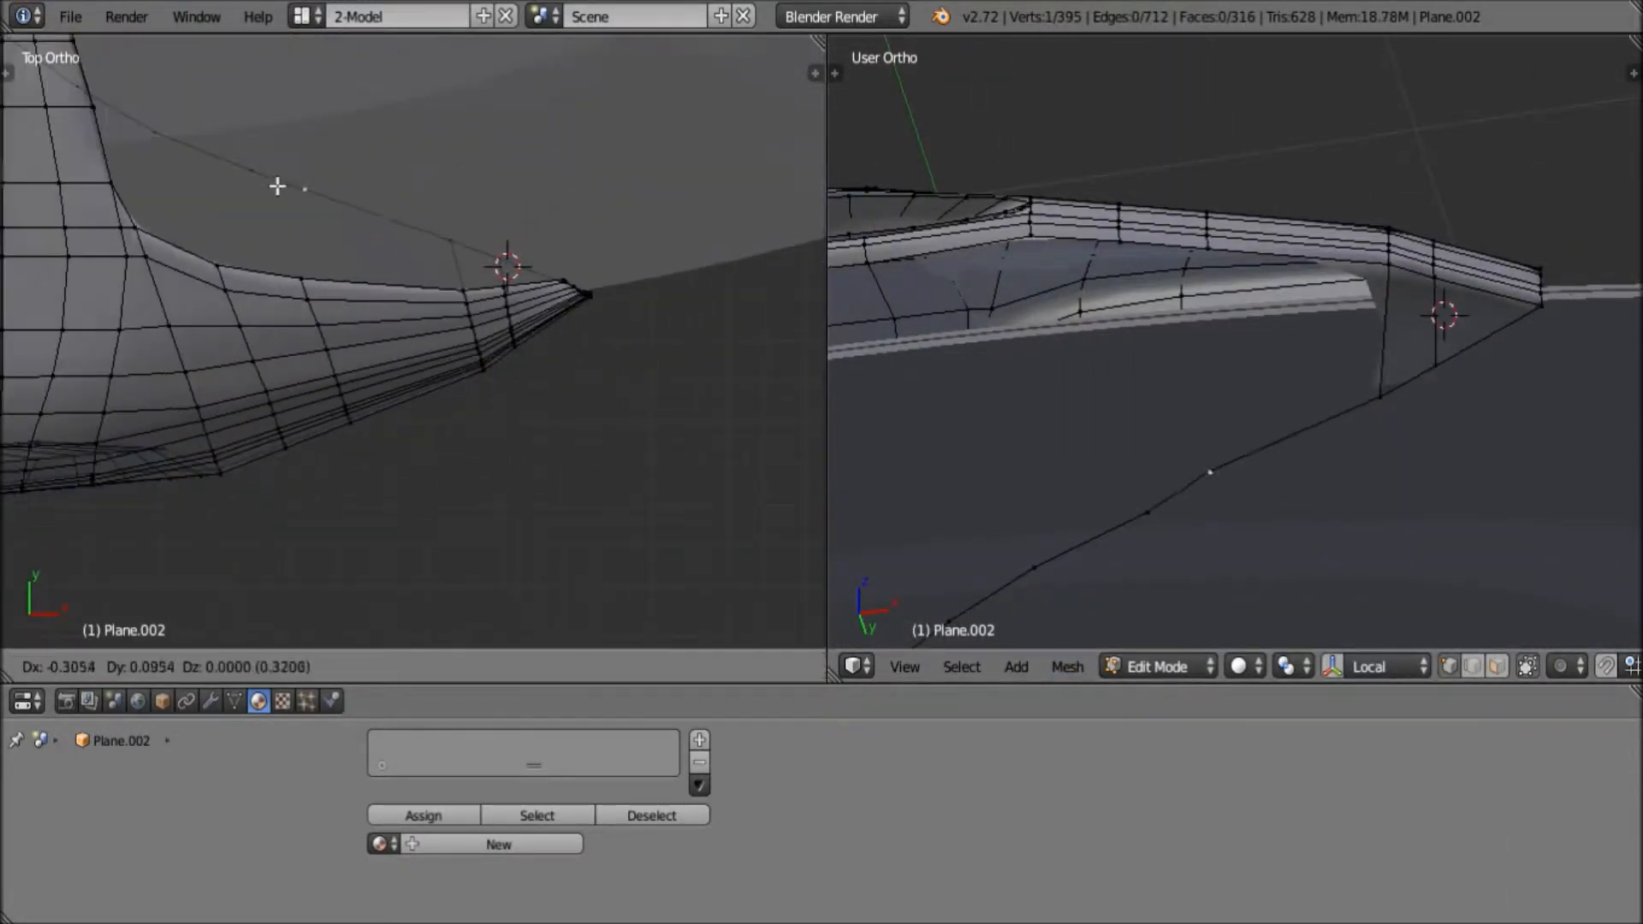
left_click(906, 668)
left_click(905, 668)
key("KP_1")
key("a")
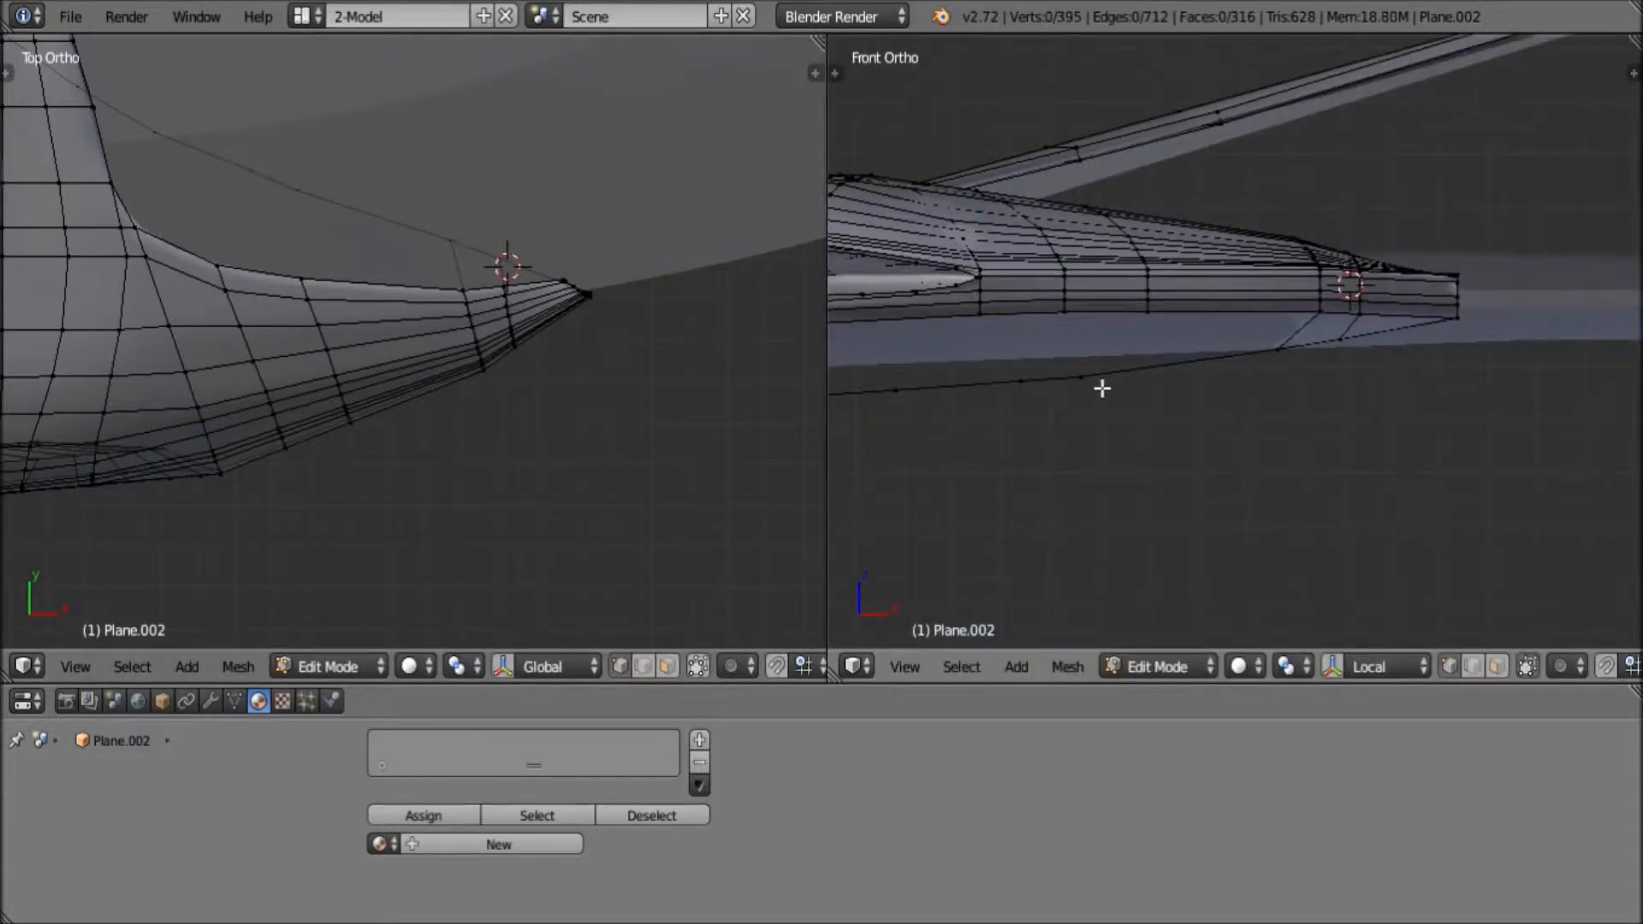
Fill the next two gaps between the lower rim and the underside outline with faces, working inward
right_click(1265, 376)
key("f")
middle_click_drag(1264, 377, 1283, 300)
right_click(1210, 414)
right_click(1292, 216, "shift")
key("f")
Adjust the outline vertices of the newly filled faces in the top and front views
right_click(260, 188)
key("g")
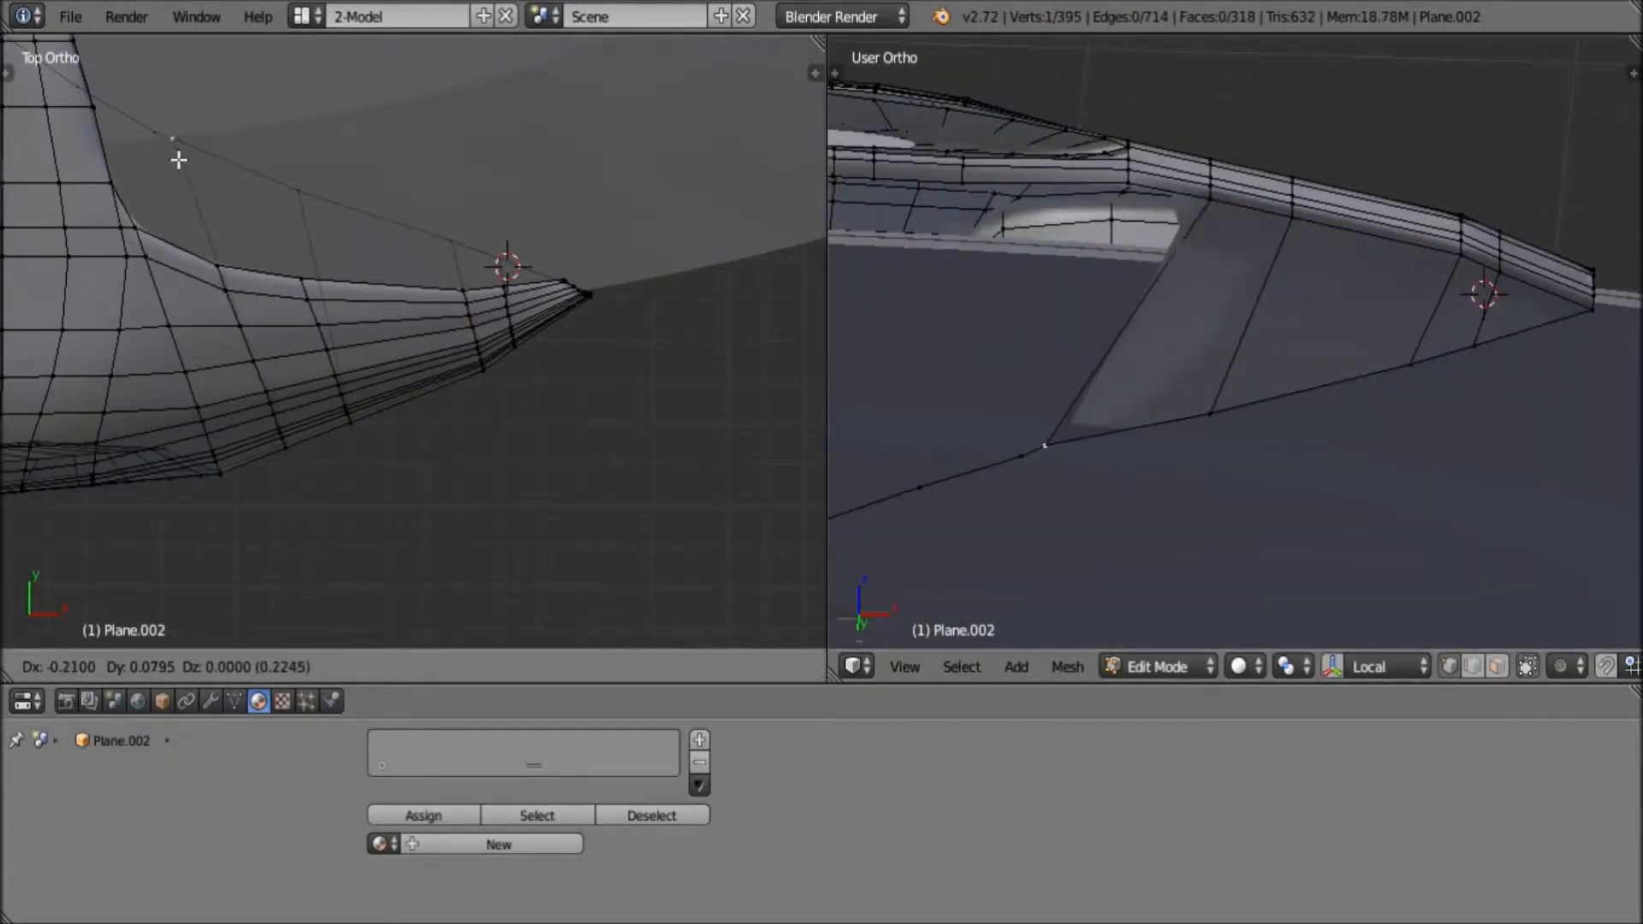
key("a")
key("KP_1")
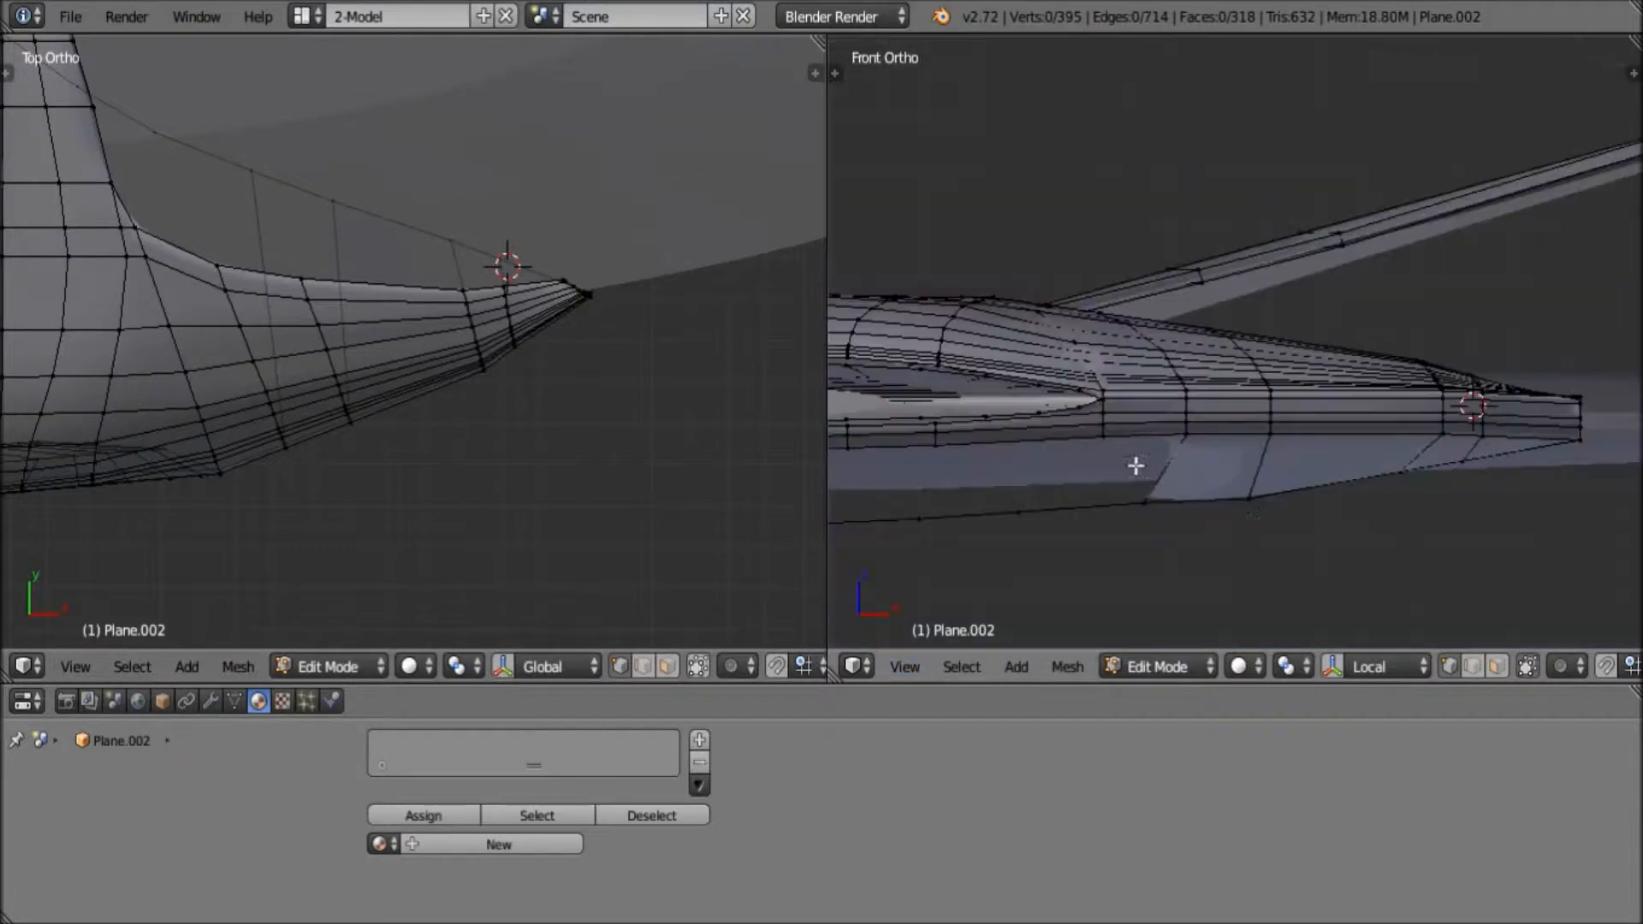
right_click(1256, 496)
scroll(1252, 498, "down", 1)
key("g")
Fill one more face between the lower rim and the underside outline on the inner side of the existing faces
middle_click_drag(1165, 511, 1163, 127)
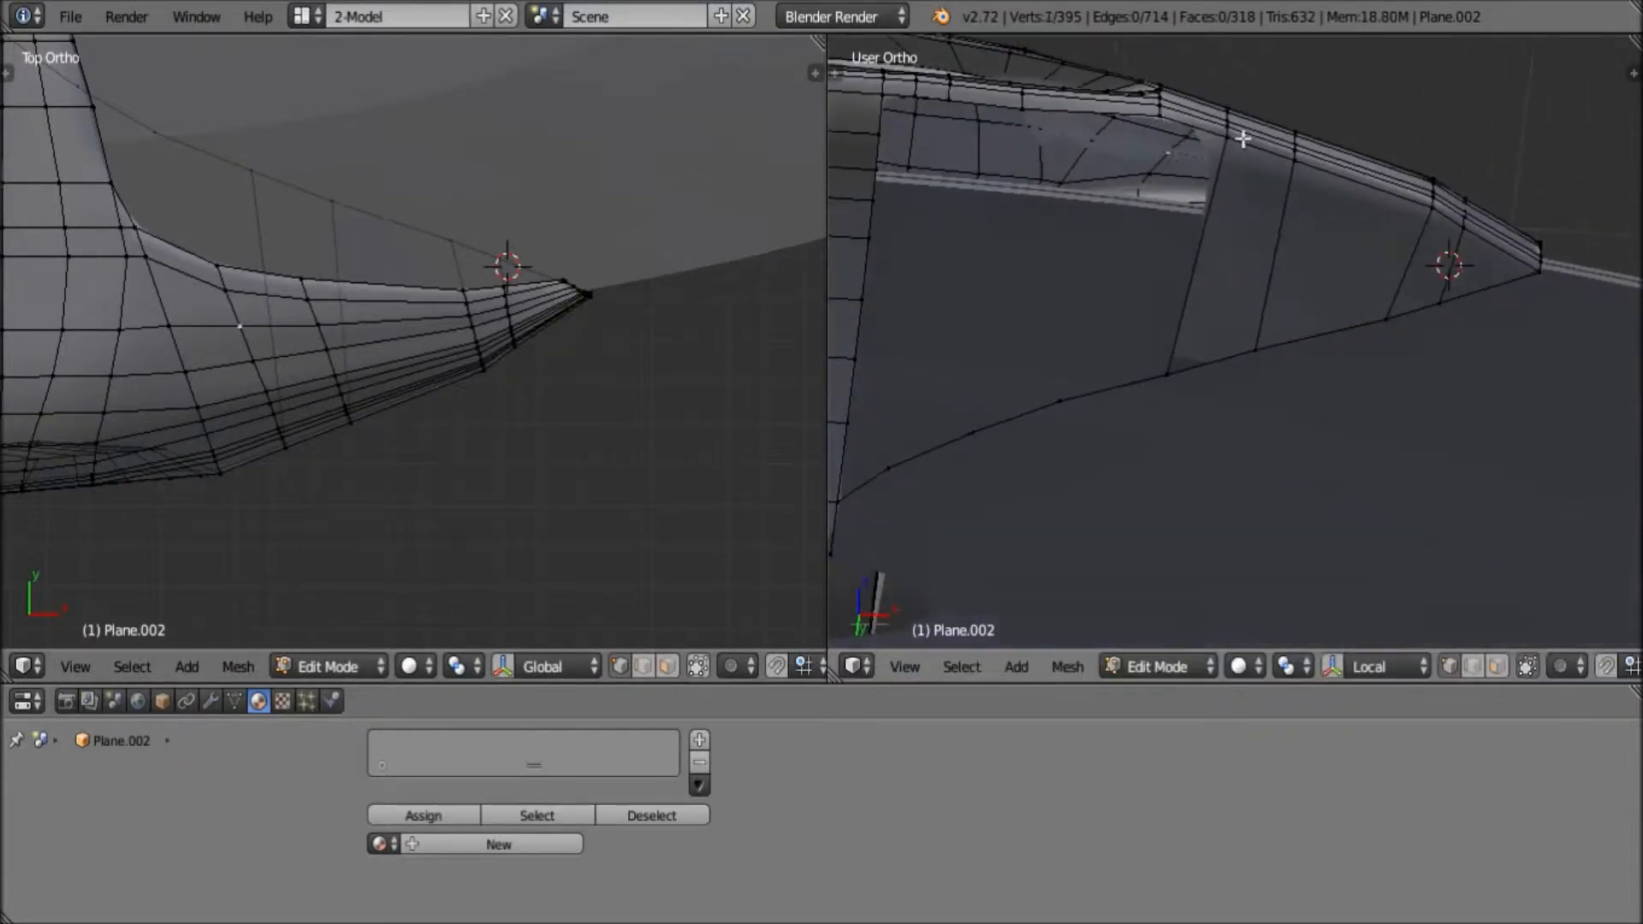
key("f")
key("a")
Extrude the side edges of the centre strip on the hull's underside
scroll(1191, 475, "down", 3)
middle_click_drag(1346, 356, 1267, 359)
scroll(1338, 466, "up", 3)
middle_click_drag(1185, 403, 1258, 329, "shift")
scroll(1262, 487, "up", 1)
right_click(1163, 359)
right_click(1172, 436, "shift")
right_click(1185, 561, "shift")
right_click(1135, 110, "ctrl")
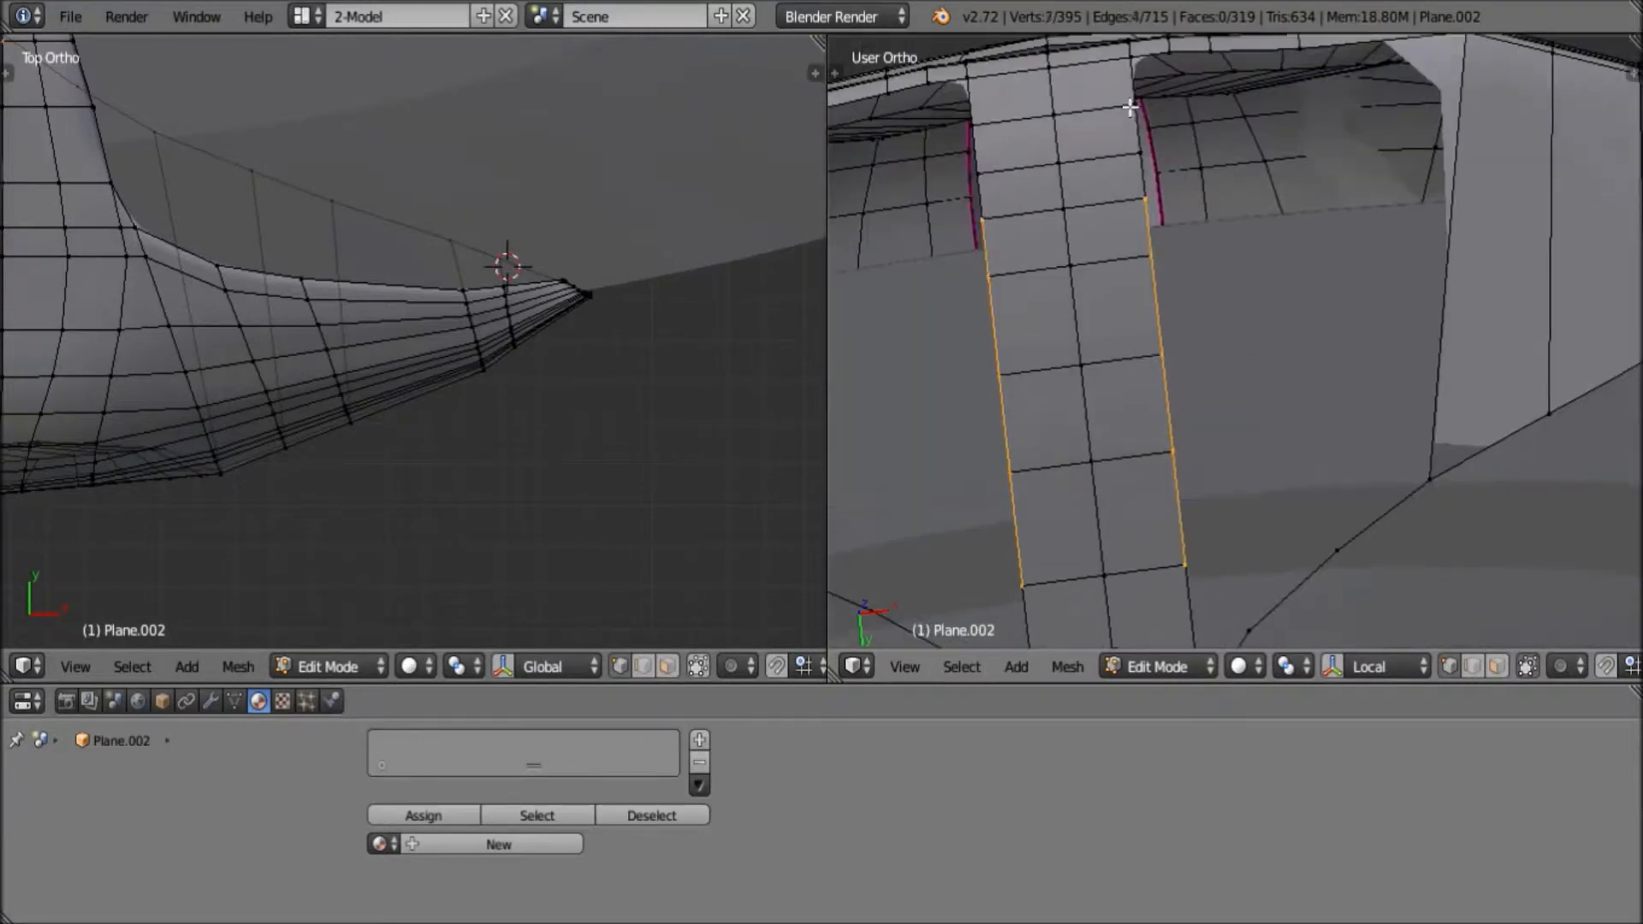
middle_click_drag(150, 69, 591, 329, "shift")
scroll(508, 262, "up", 5)
key("e")
right_click(1122, 368)
Move the extruded side edges outward from the centre strip, adjusting their placement in the front and top views
middle_click_drag(1122, 367, 1113, 453)
left_click(903, 666)
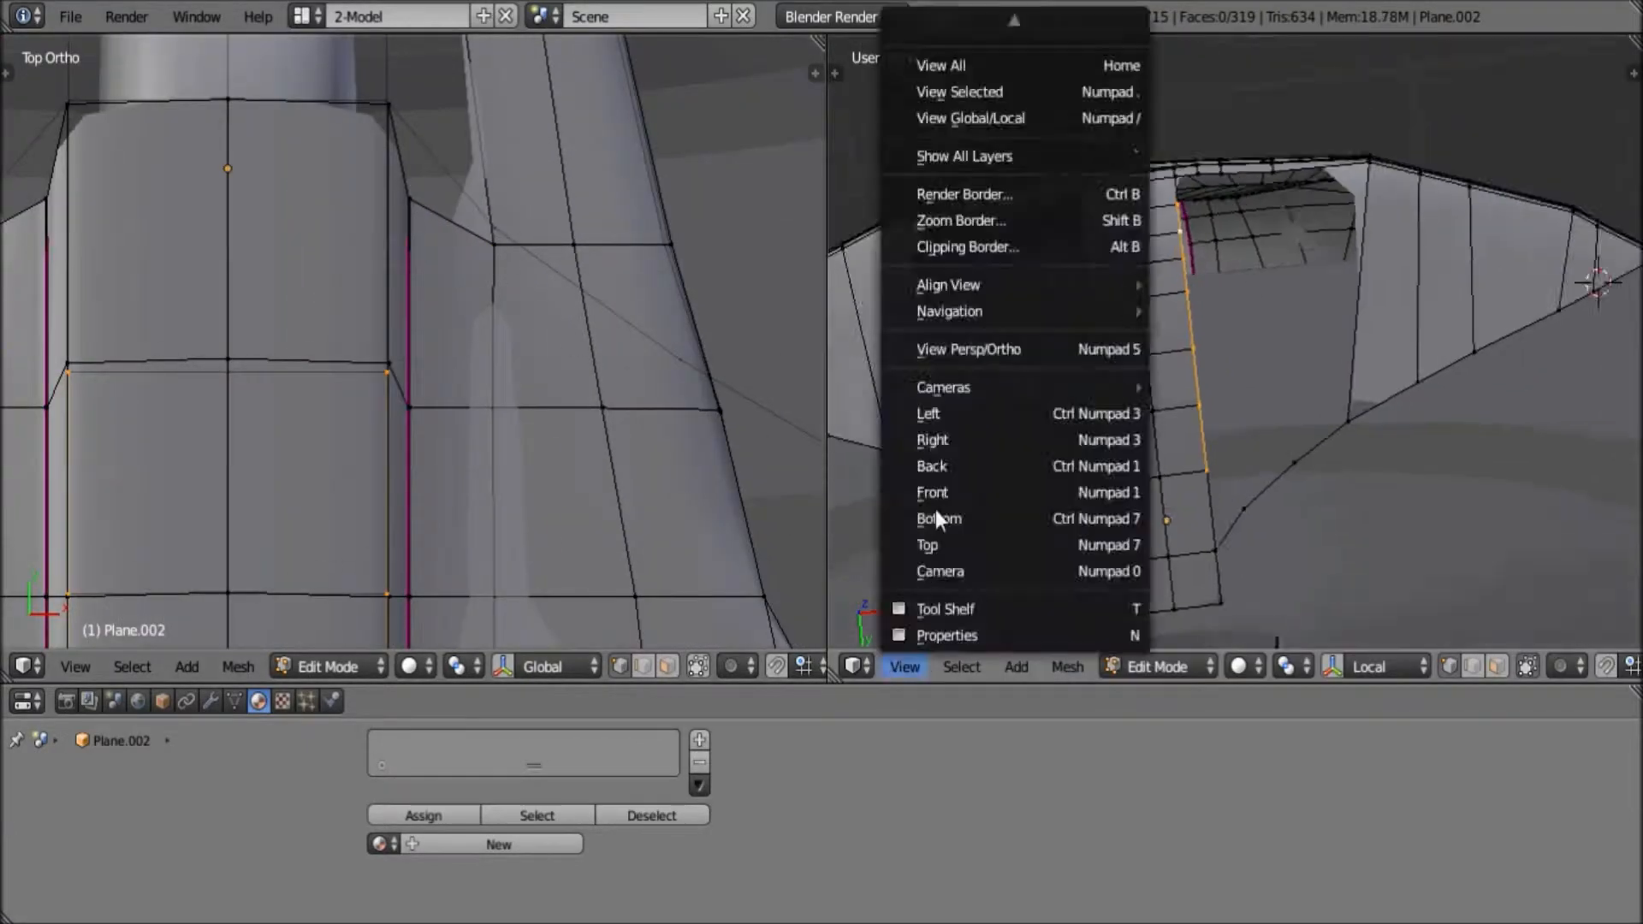
left_click(926, 492)
key("g")
left_click(1273, 554)
key("g")
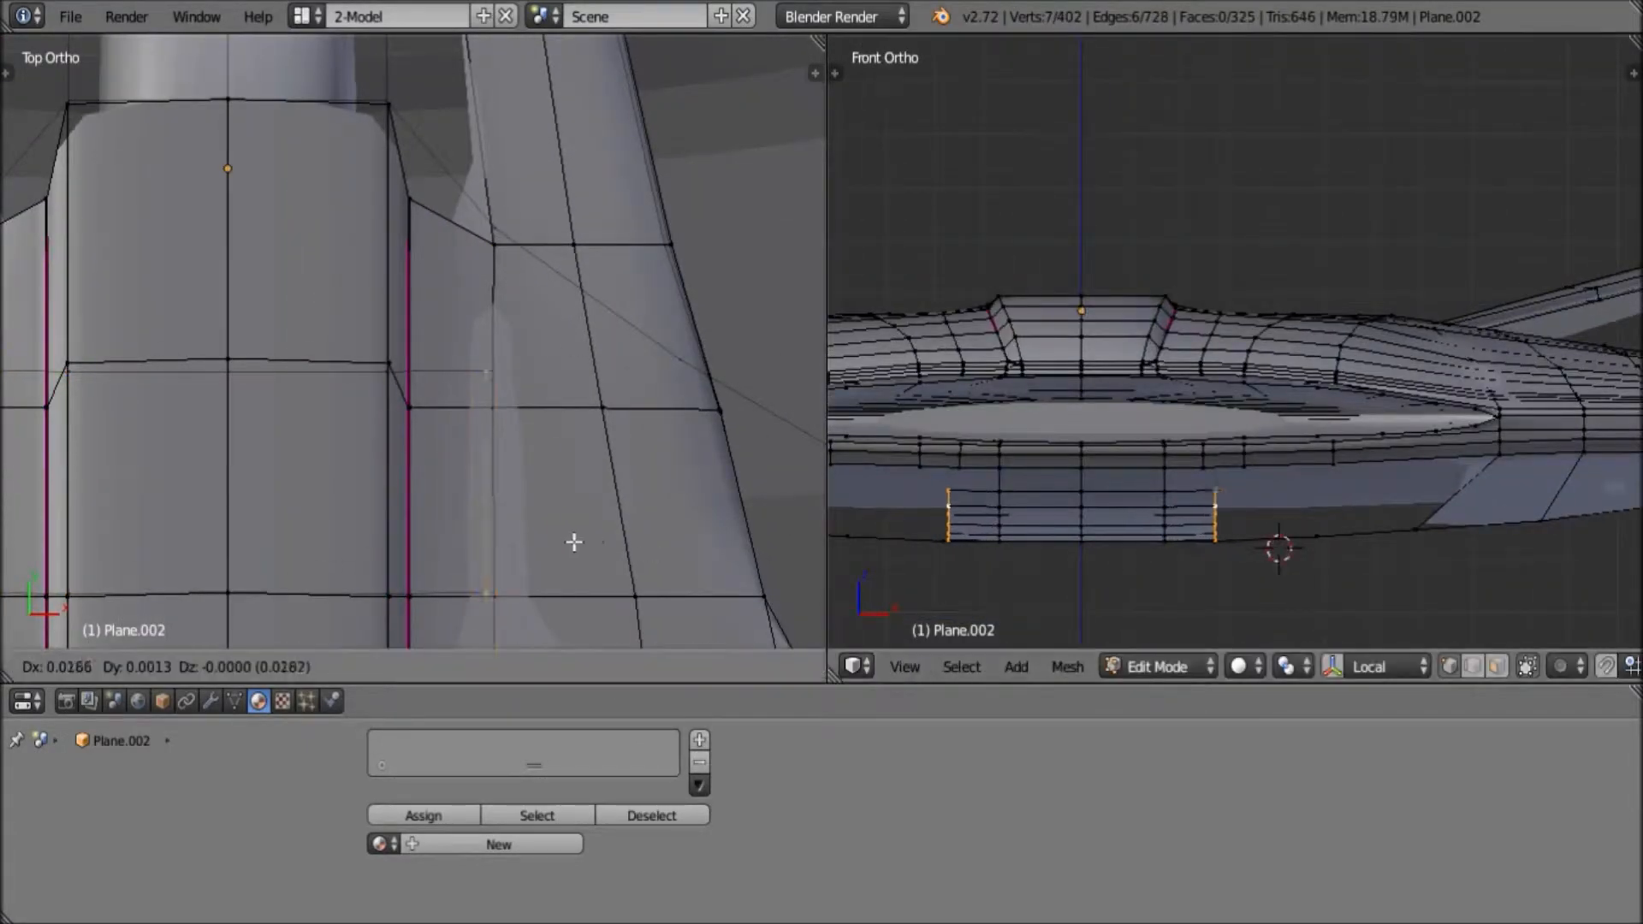
left_click(567, 542)
Fill the remaining gap beside the widened strip with a face and reposition its side vertex near the rim from below
left_click(904, 667)
left_click(933, 523)
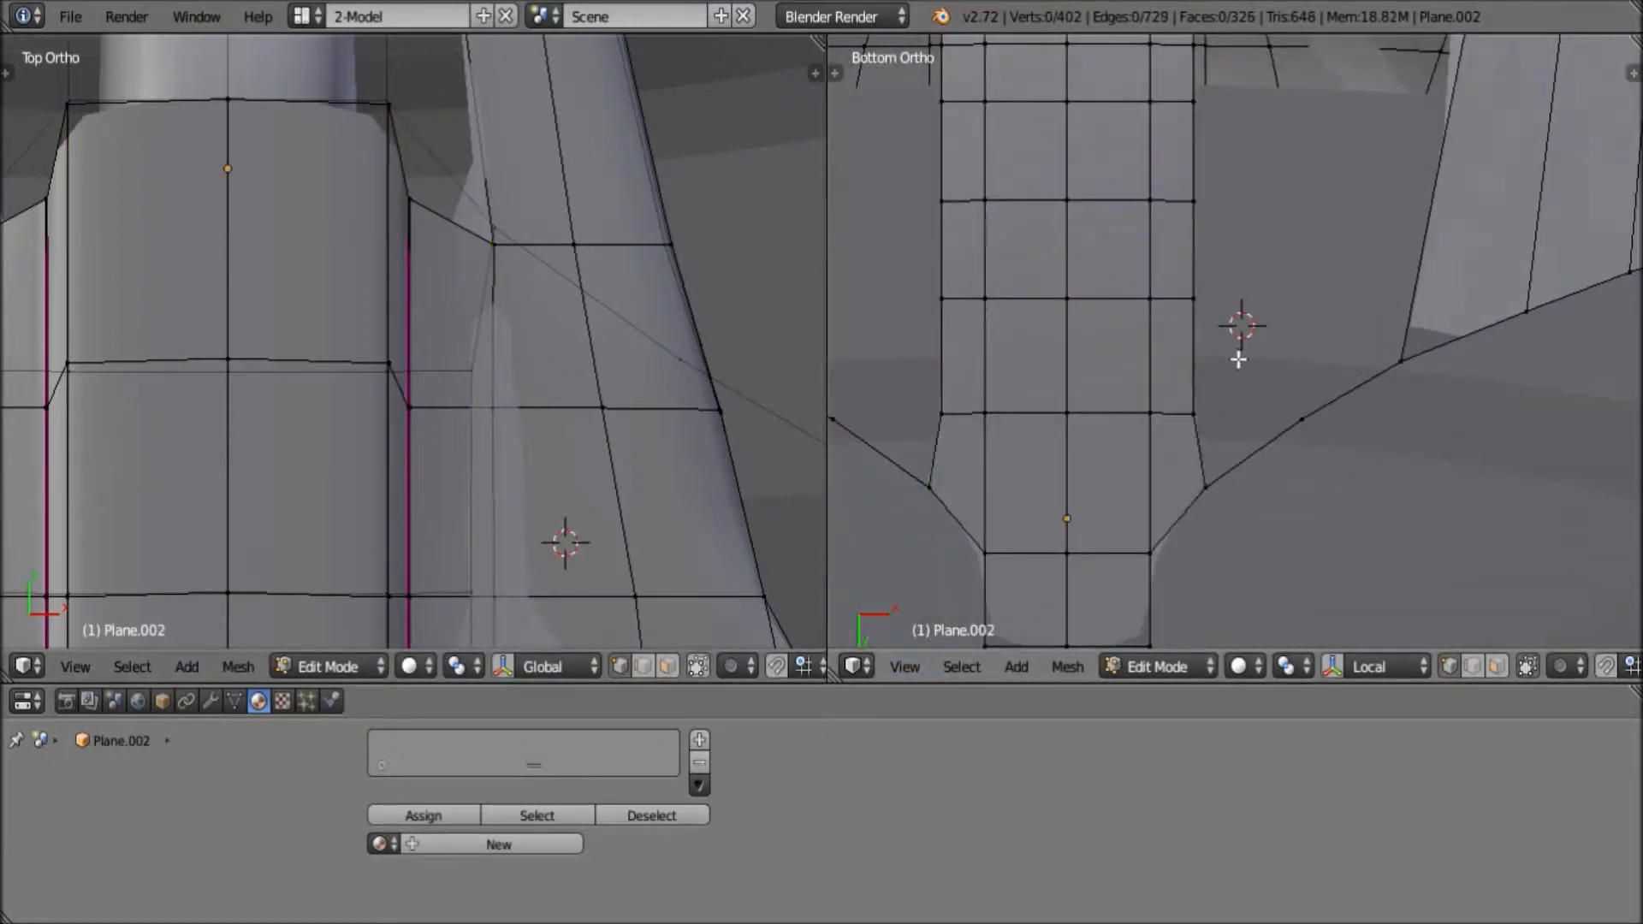
left_click(1203, 312)
middle_click_drag(1200, 312, 1190, 606, "shift")
key("f")
middle_click_drag(1107, 74, 1090, 206, "shift")
key("g")
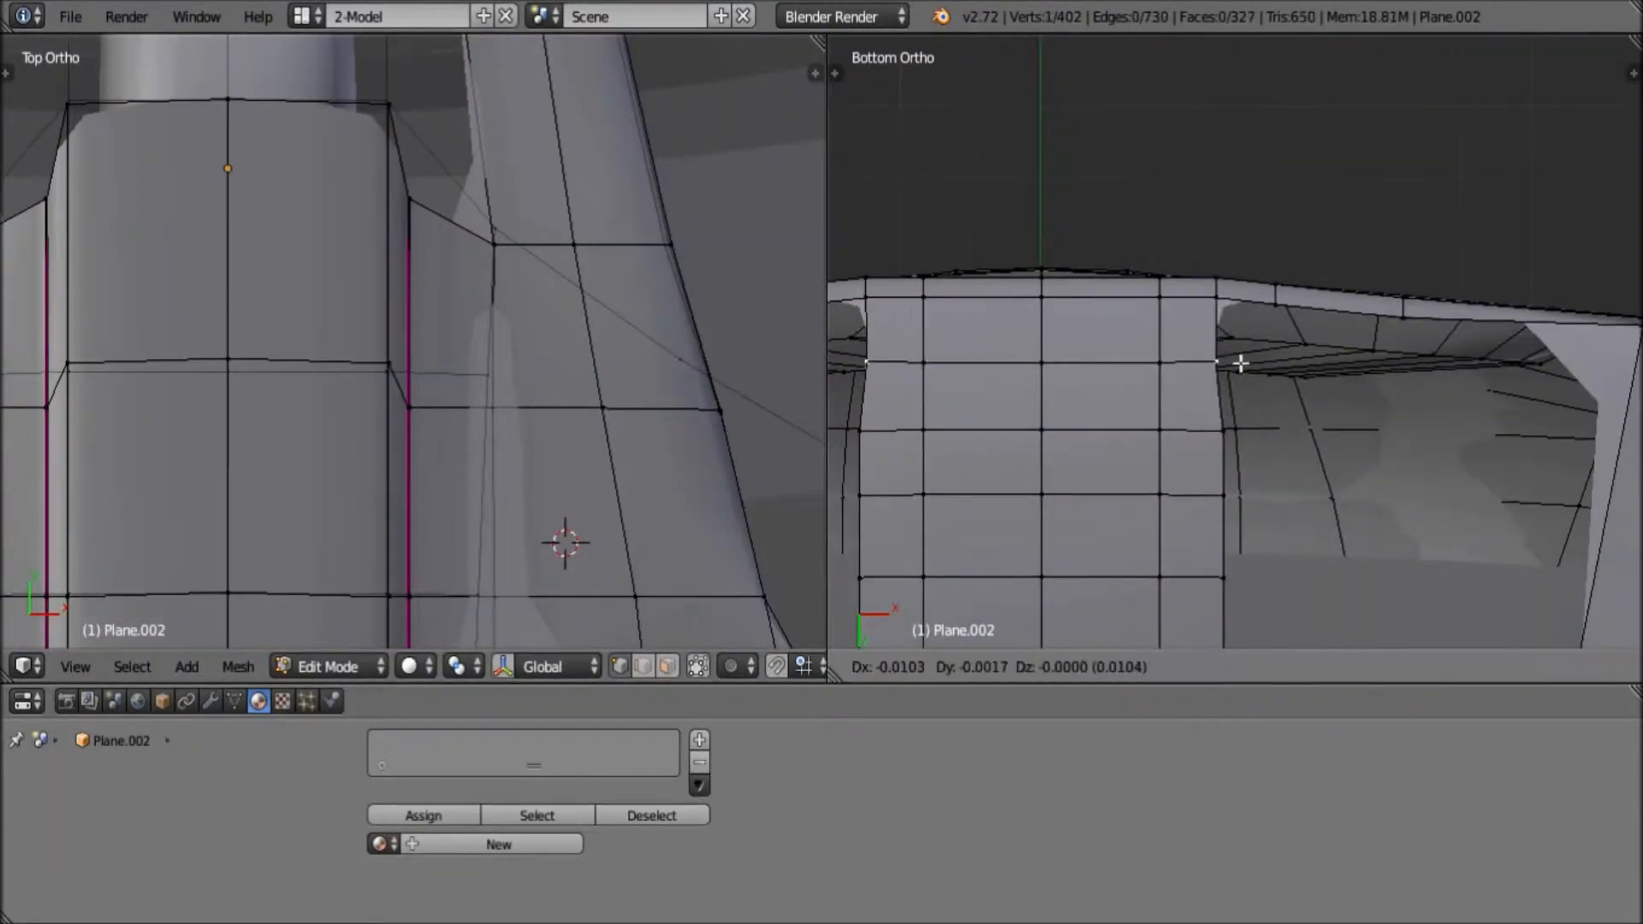
left_click(1241, 363)
Extrude the outer side edge of the widened centre strip outward in the bottom view
key("a")
scroll(1285, 441, "down", 4)
scroll(1285, 440, "up", 1)
right_click(1261, 578)
middle_click_drag(1254, 618, 1137, 571, "shift")
scroll(1113, 459, "up", 3)
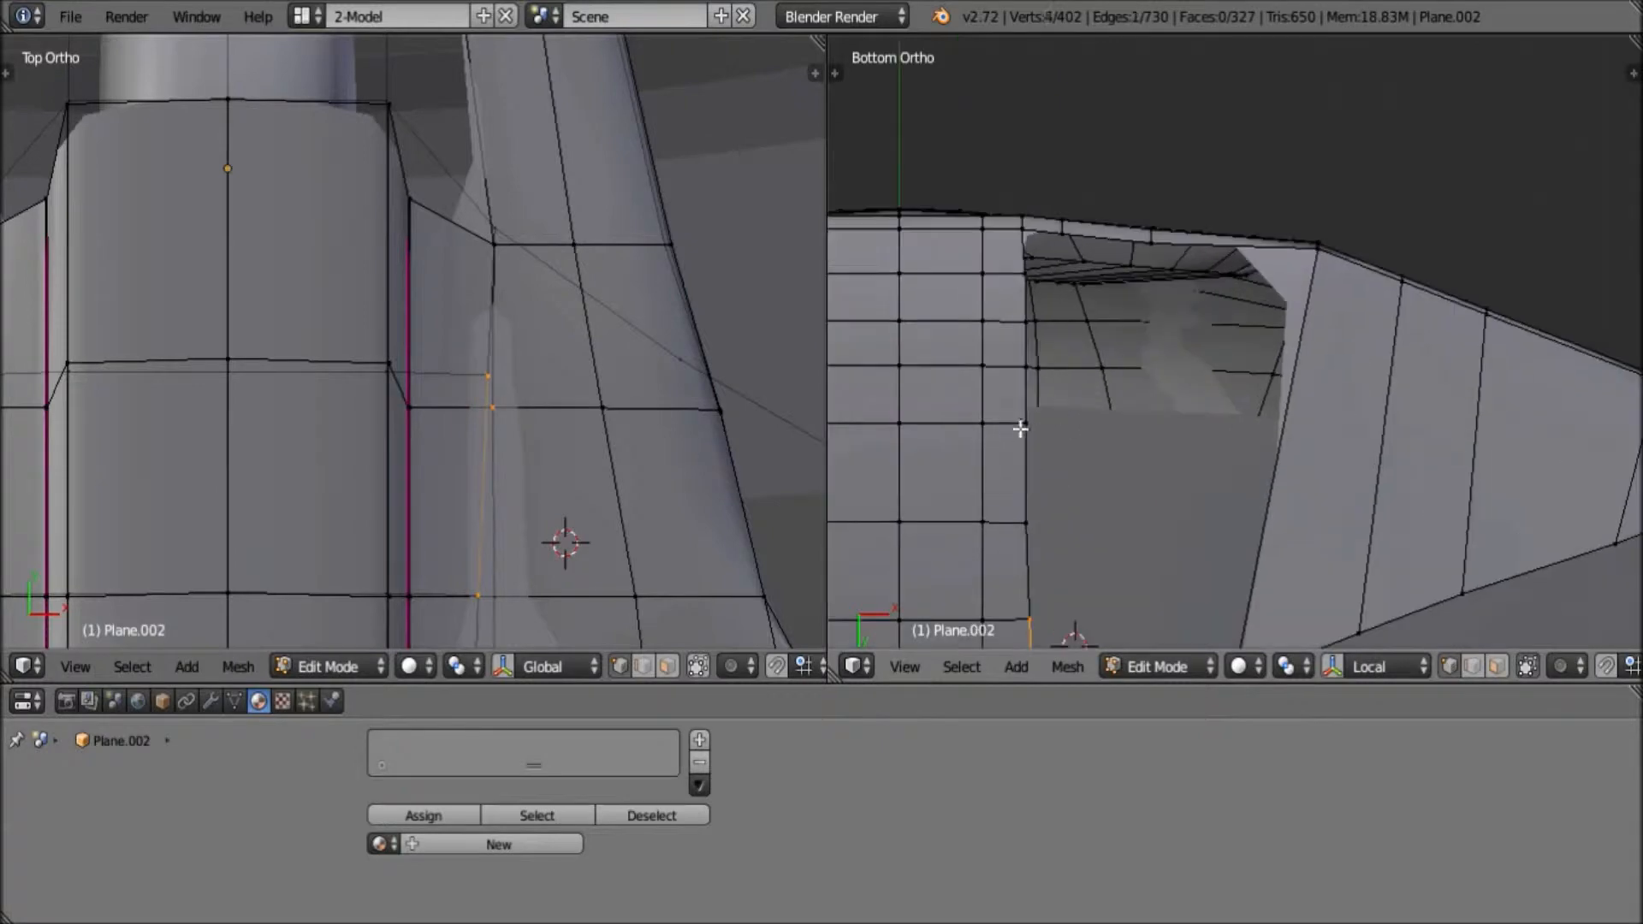
scroll(1102, 404, "down", 2)
key("e")
left_click(1170, 402)
Reposition the newly extruded side edge in the front view to follow the underside's curvature
middle_click_drag(1171, 402, 1181, 440)
key("KP_1")
key("g")
left_click(1196, 520)
scroll(979, 359, "up", 1)
Close the end of the new face column at the underside outline with a face, undoing the misplaced fill
key("f")
left_click(906, 671)
left_click(939, 519)
right_click(1061, 532)
right_click(1059, 460, "shift")
right_click(1153, 451, "shift")
key("f")
key("ctrl+z")
key("ctrl+z")
right_click(1164, 478, "shift")
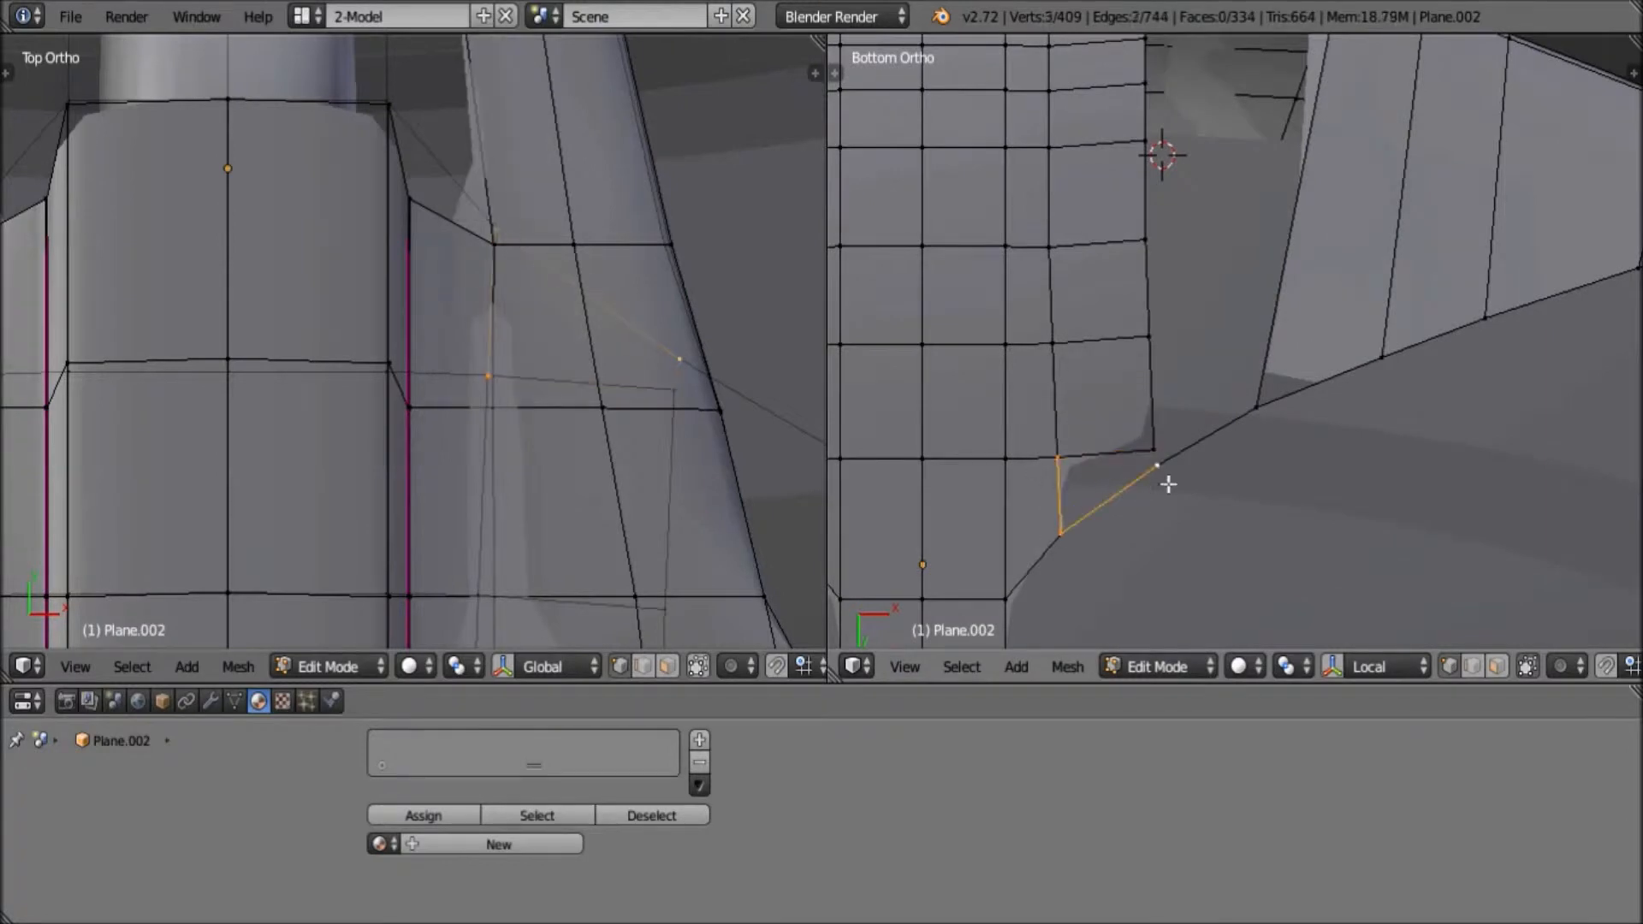
left_click(1141, 343)
Move the side vertices of the new face column individually in the bottom view to form a smooth tapering edge
middle_click_drag(1140, 343, 1150, 561, "shift")
right_click(1154, 460)
key("g")
left_click(1139, 459)
right_click(1151, 366)
key("g")
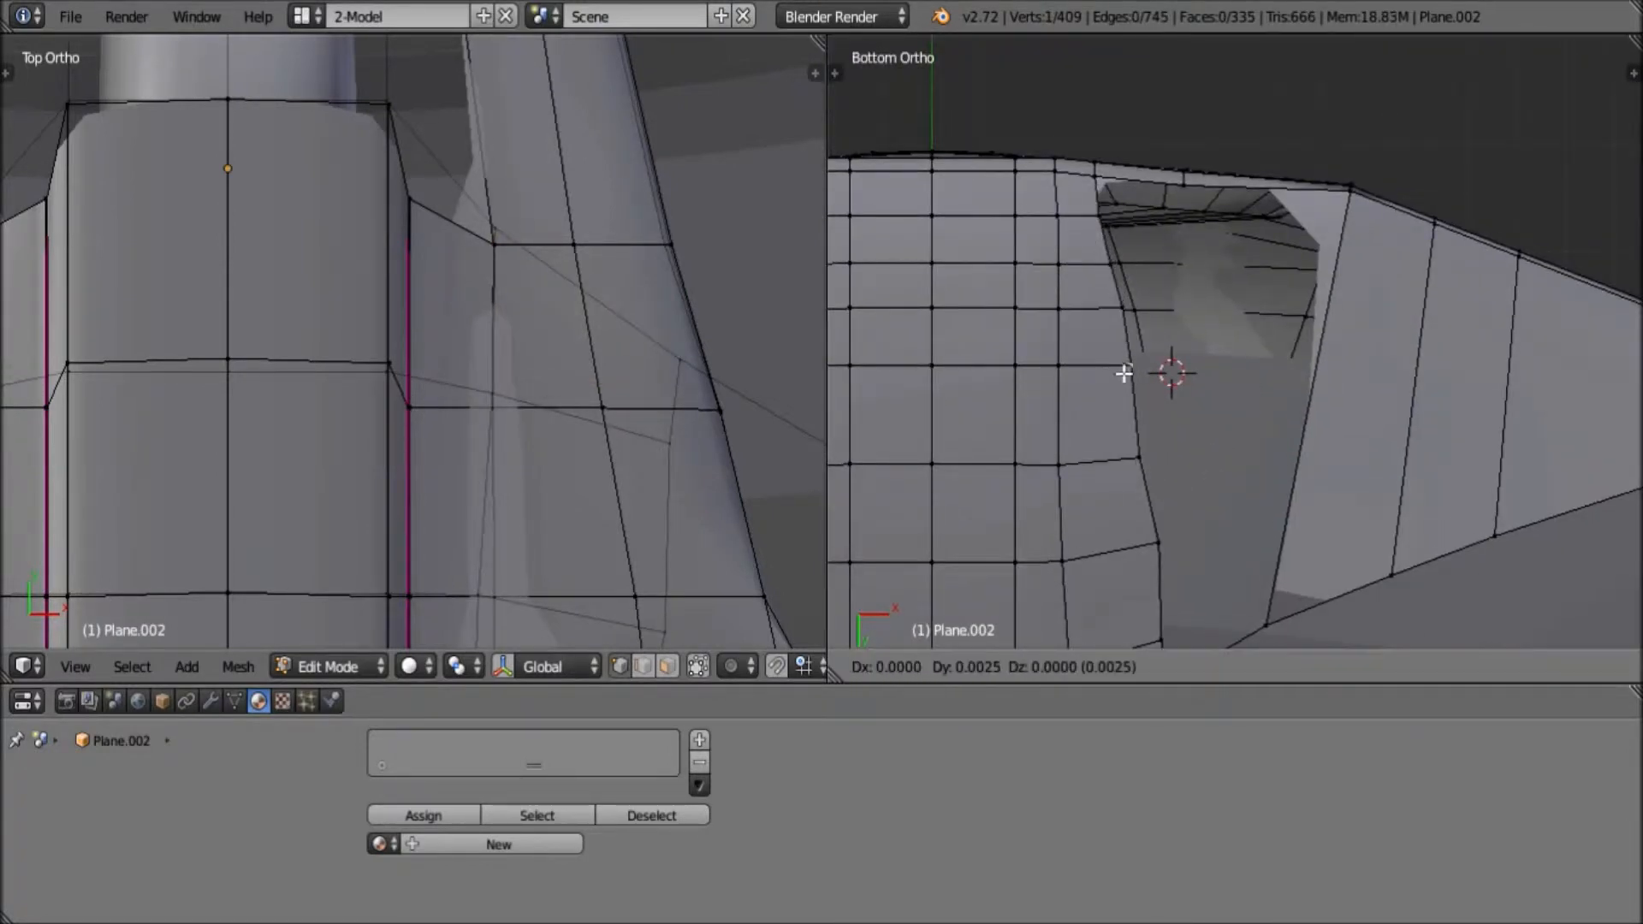
left_click(1111, 318)
scroll(1147, 385, "down", 4)
scroll(1154, 401, "up", 2)
key("g")
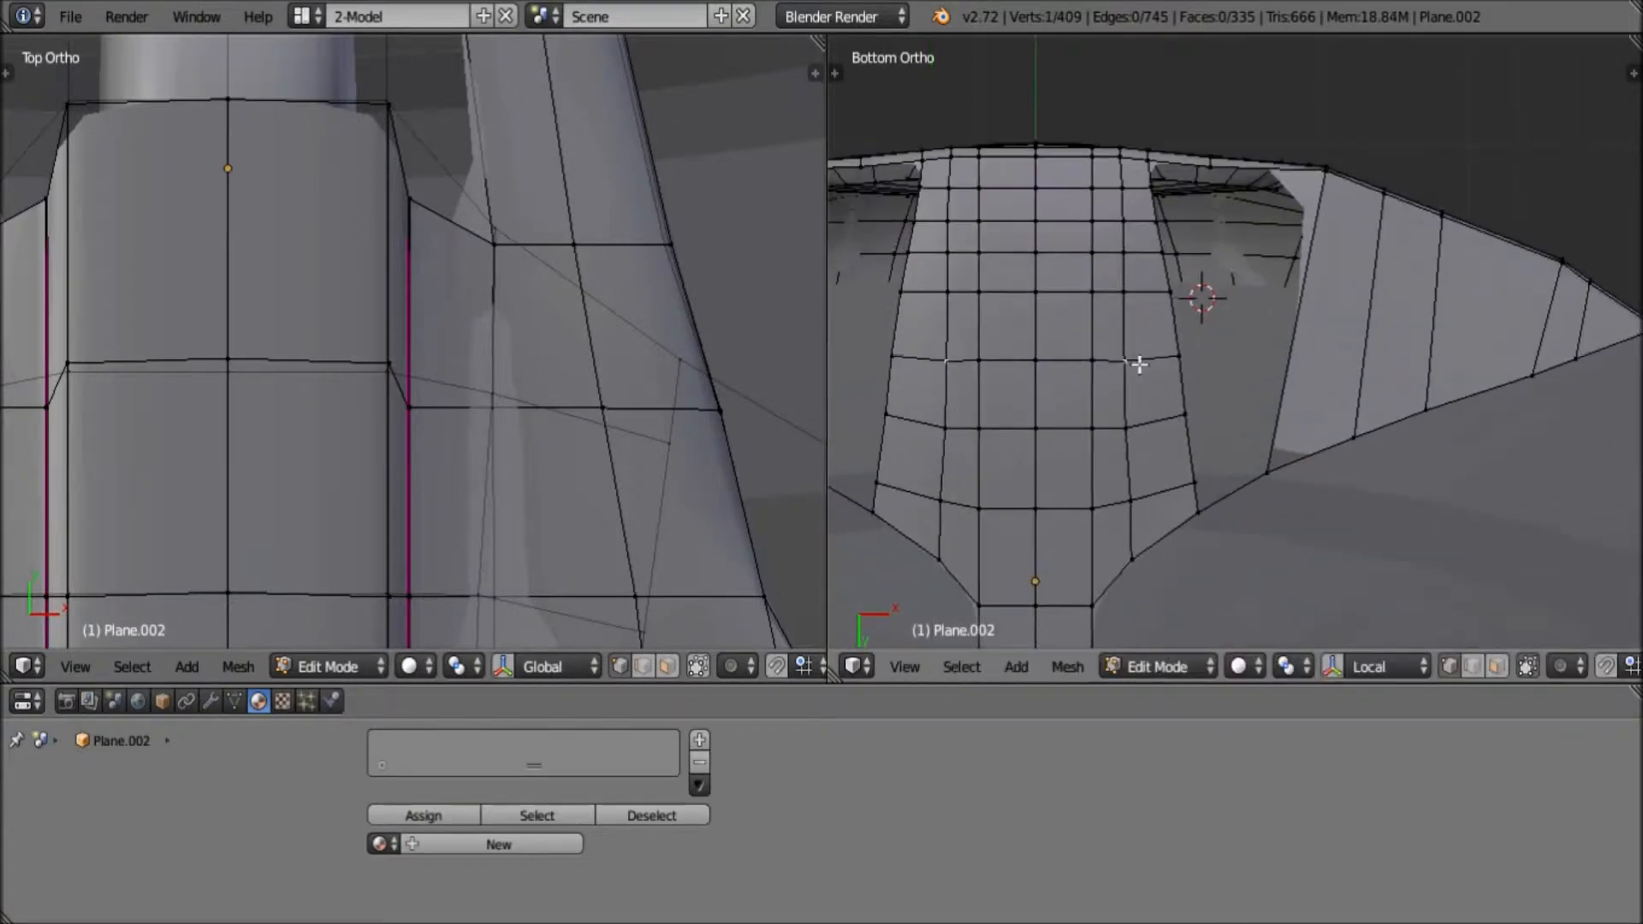
left_click(1137, 363)
Extrude another column of faces outward from the widened strip's outer edge toward the hull's outer section
scroll(1198, 248, "up", 3)
right_click(1170, 636)
right_click(1290, 568, "shift")
scroll(1222, 421, "down", 3)
key("shift+e")
left_click(1273, 551)
key("ctrl+e")
left_click(1177, 313)
right_click(1193, 480)
right_click(1186, 415, "shift")
right_click(1181, 354, "shift")
right_click(1219, 272, "shift")
right_click(1210, 215, "shift")
key("e")
left_click(1373, 410)
Reposition the new column's outer vertices in the front and bottom views and close its remaining gaps with faces
middle_click_drag(1375, 428, 1366, 197, "shift")
key("g")
left_click(1346, 423)
key("KP_1")
left_click(905, 667)
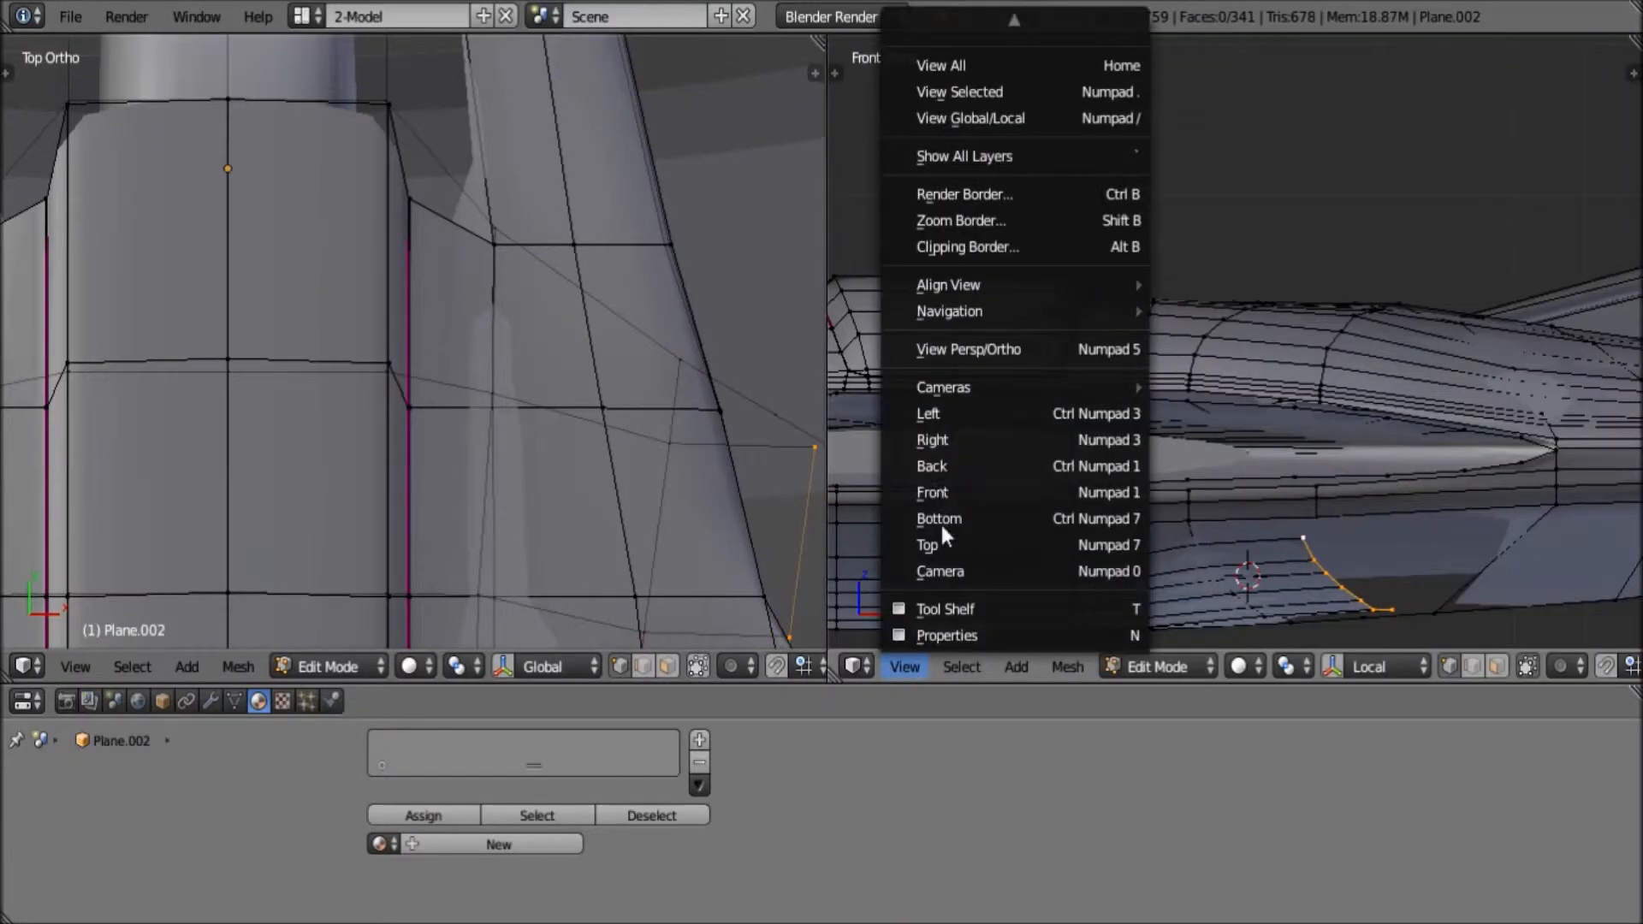
left_click(940, 521)
scroll(1365, 246, "up", 1)
middle_click_drag(1365, 247, 1349, 442, "shift")
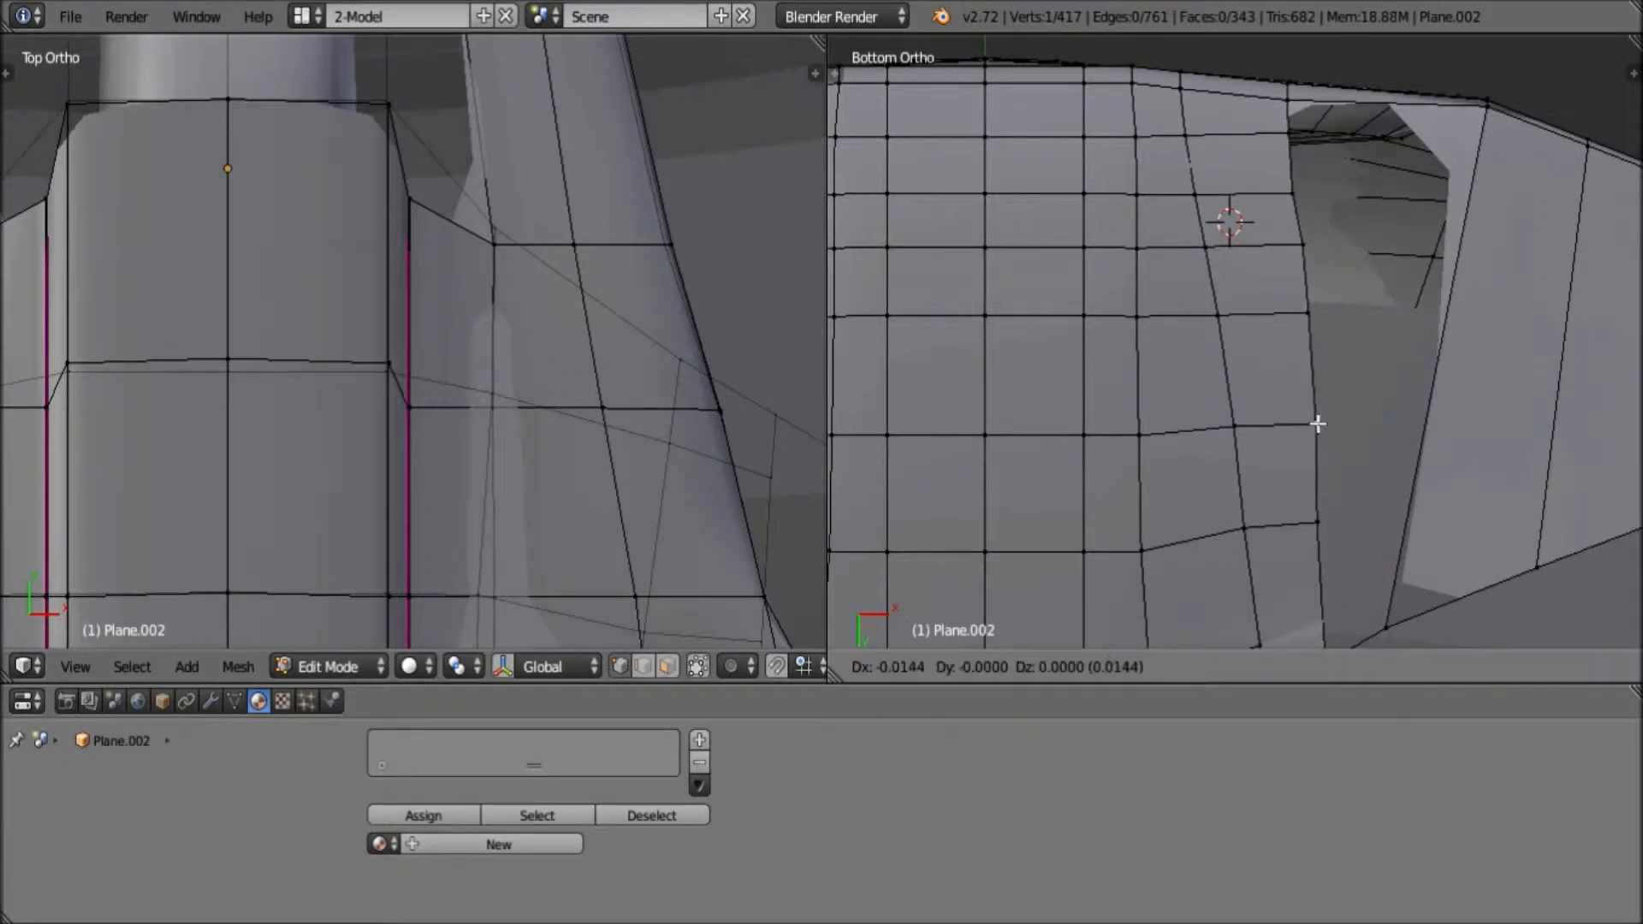
left_click(1318, 425)
Add seven loop cuts across the outer underside faces between the lower rim and the outline
scroll(1318, 425, "down", 4)
key("Tab")
middle_click_drag(1194, 635, 1320, 378)
key("Tab")
key("ctrl+r")
scroll(1115, 330, "up", 4)
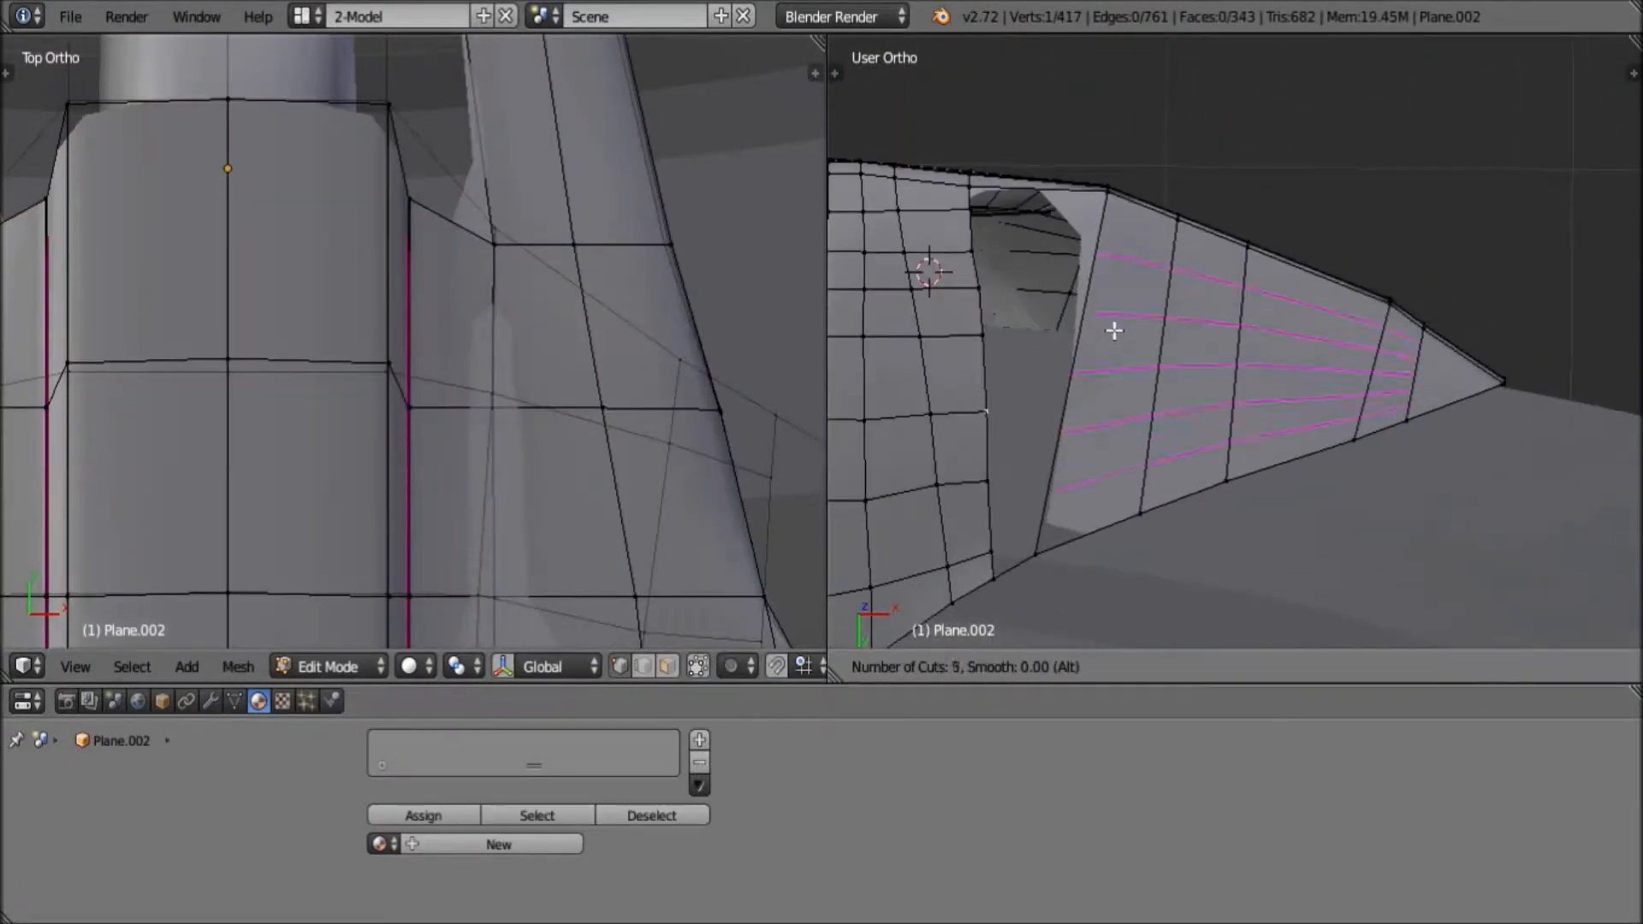
left_click(1114, 330)
left_click(1112, 316)
left_click(1111, 315)
Fill the gap between the extruded centre section and the subdivided outer section with faces
right_click(1043, 504)
right_click(961, 212, "shift")
scroll(961, 211, "up", 1)
right_click(915, 157, "shift")
right_click(1081, 171, "shift")
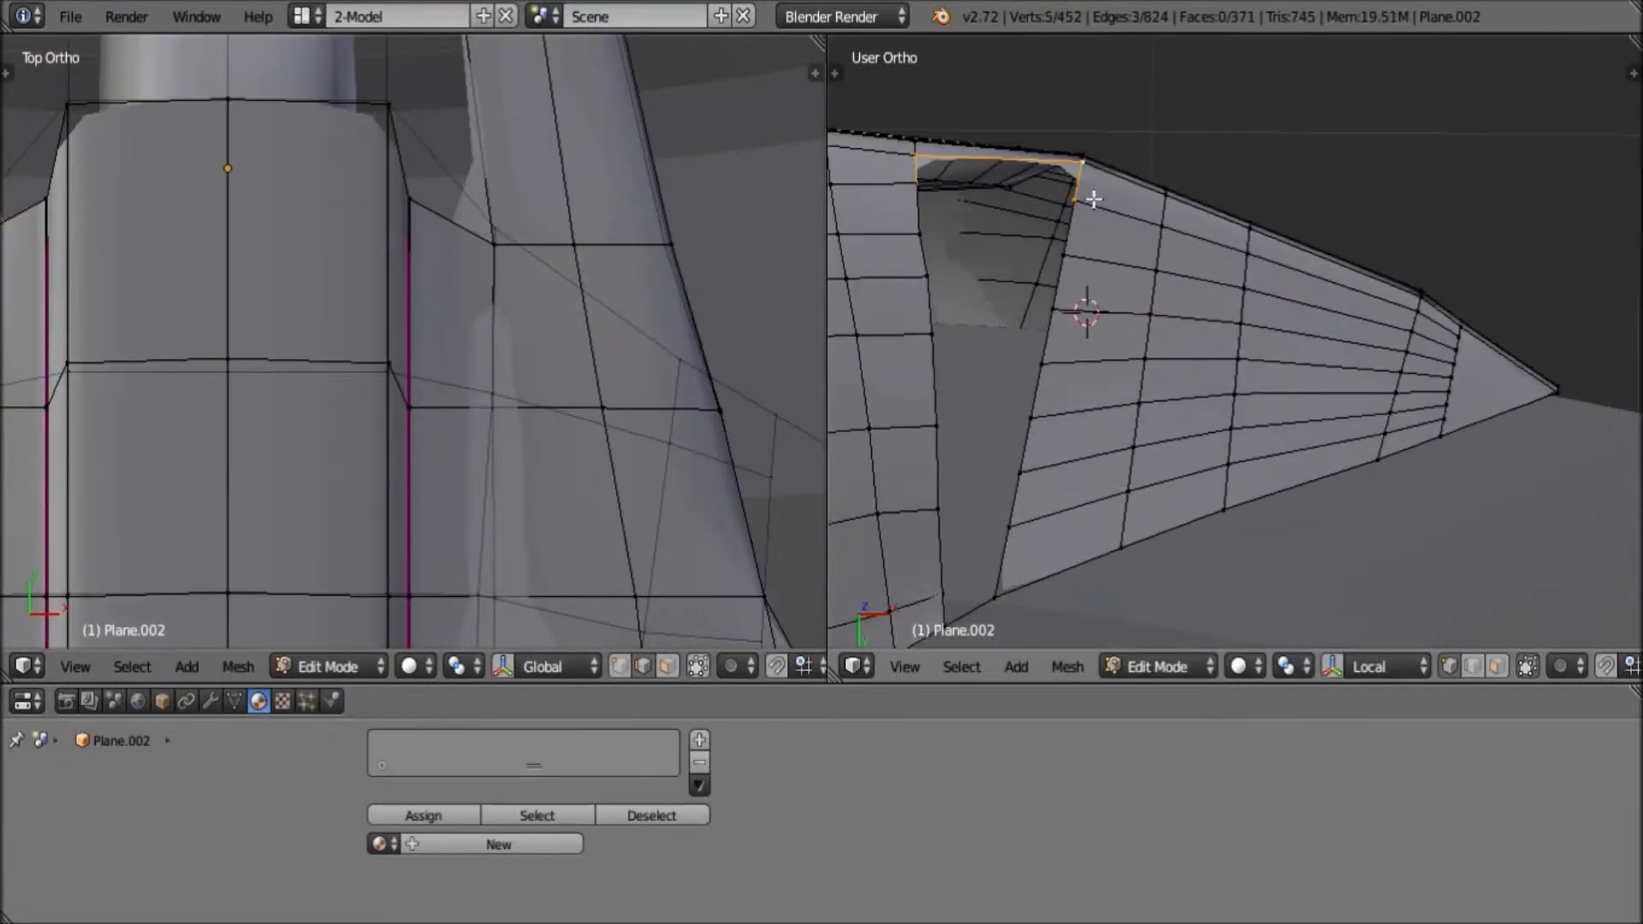
key("ctrl+z")
right_click(1074, 200)
middle_click_drag(1075, 200, 1111, 158)
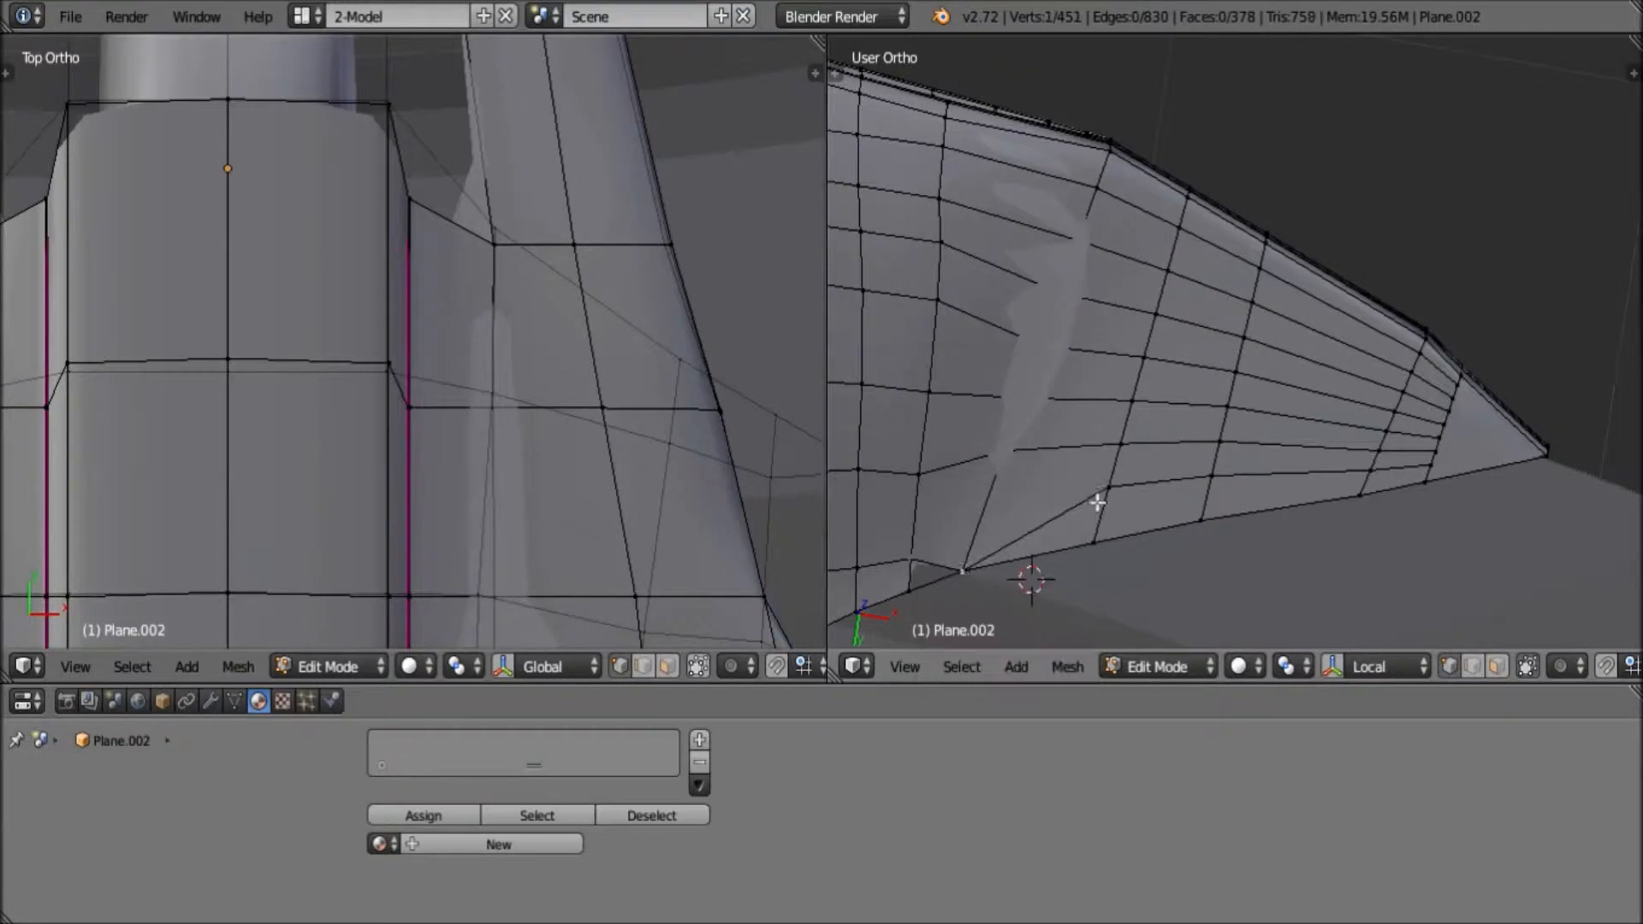
Merge the surplus loop-cut vertices near the underside outline to simplify the lowest row of faces
key("alt+m")
left_click(1191, 526)
right_click(1370, 471)
right_click(1364, 498, "shift")
key("alt+m")
left_click(1417, 501)
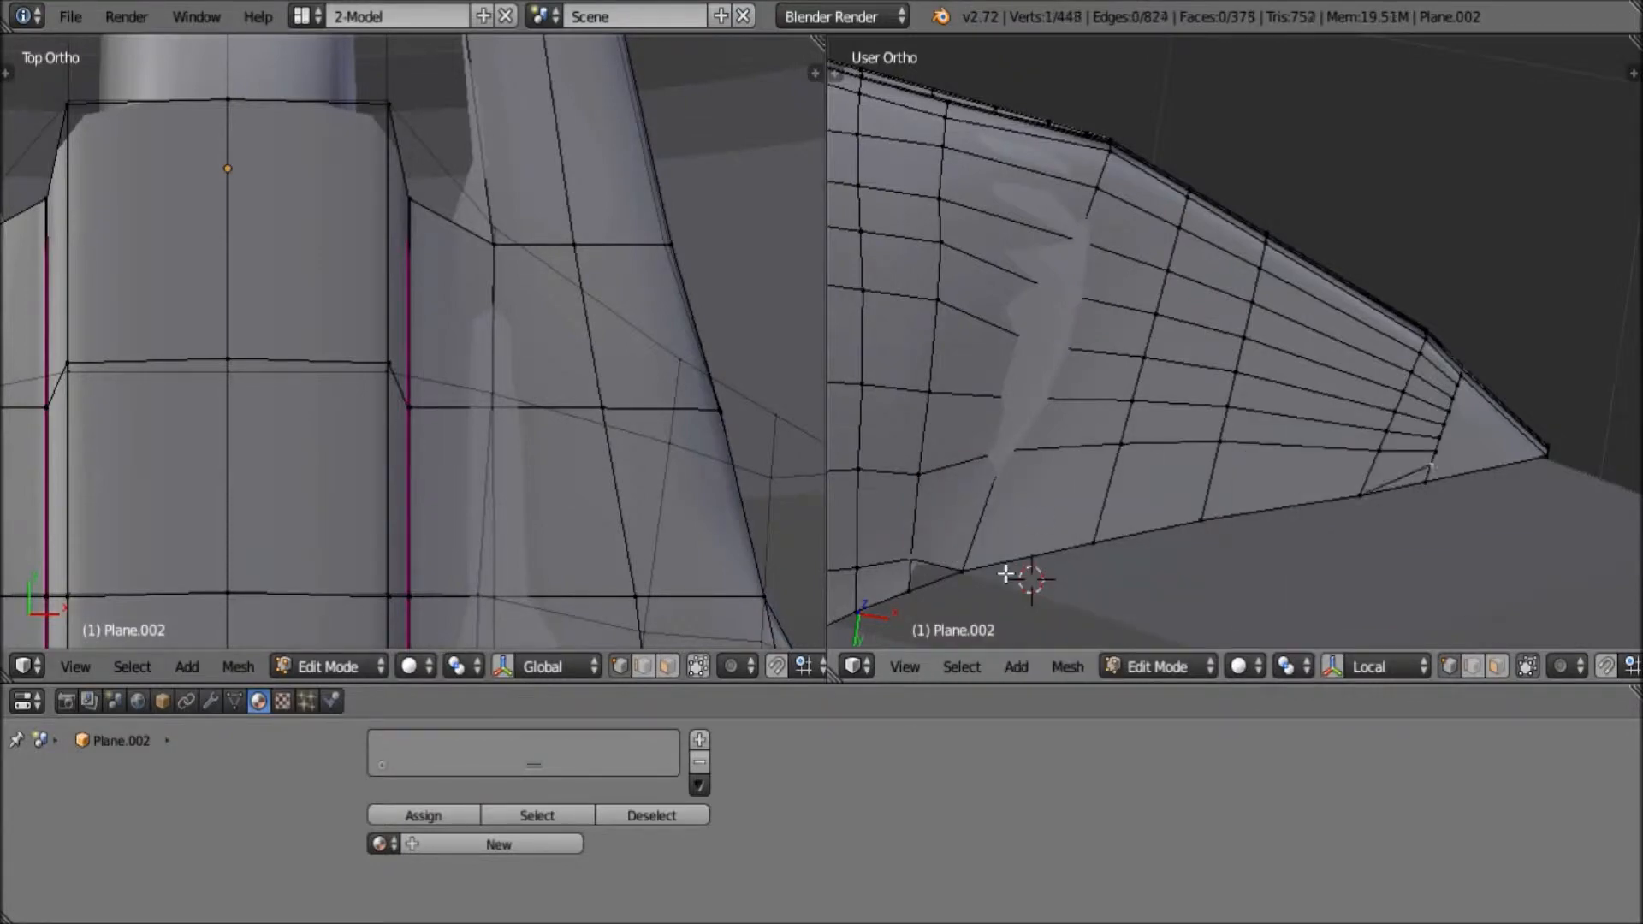
Switch the hull to Object Mode and examine the completed underside surface
scroll(914, 591, "down", 5)
middle_click_drag(914, 590, 1113, 556)
left_click(1157, 667)
left_click(1190, 635)
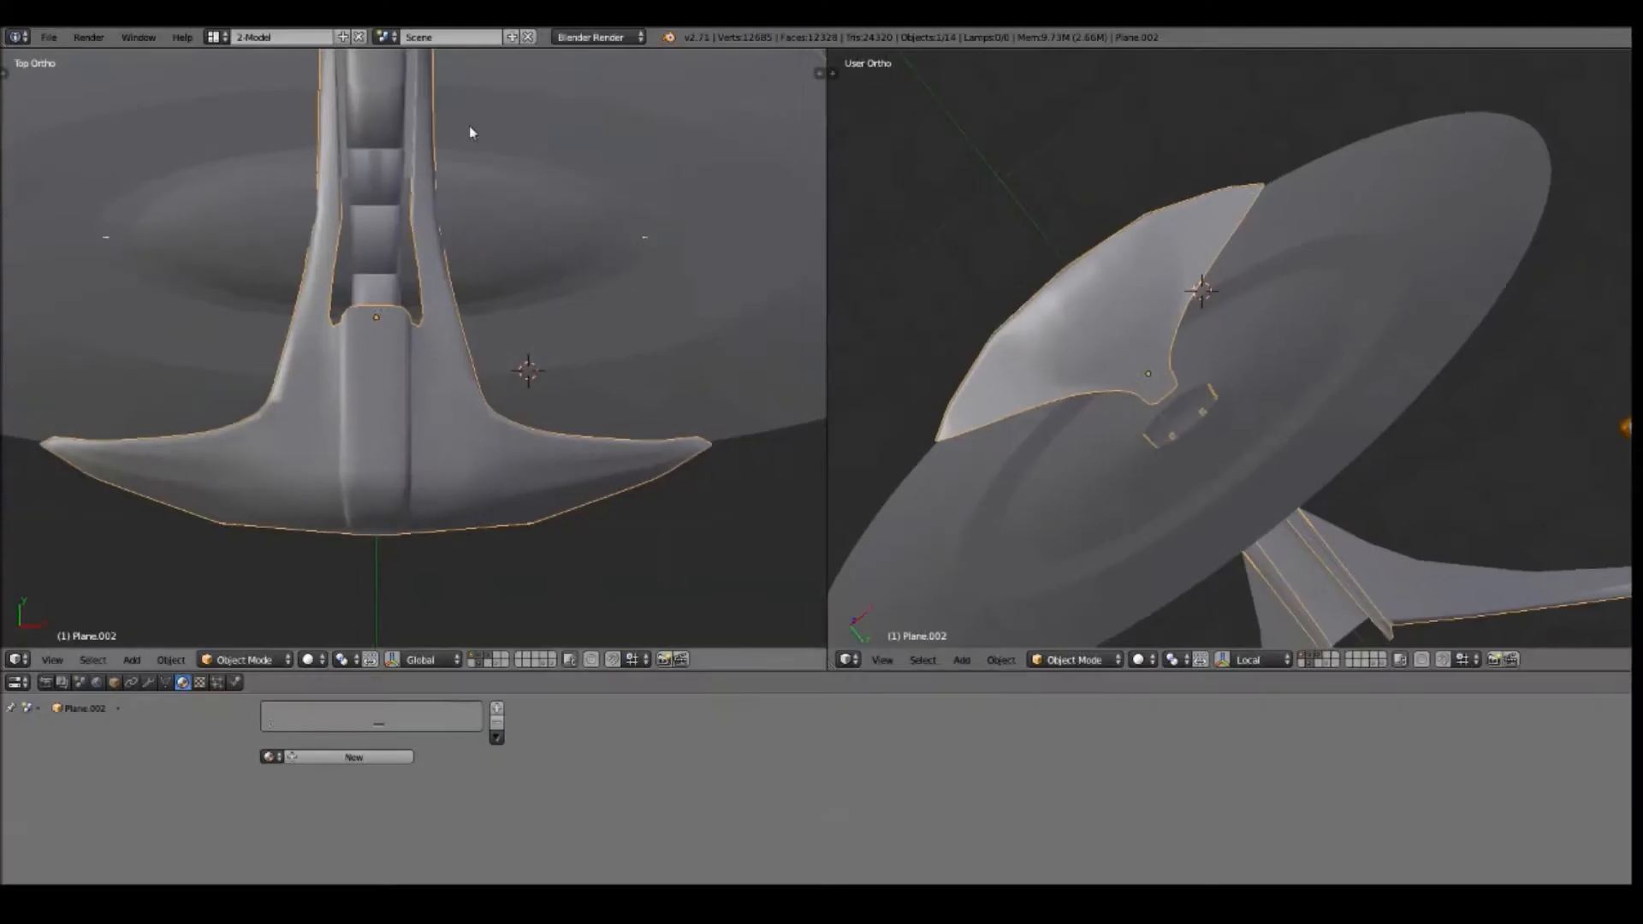
Show the hull from below in one viewport and from the top in Wireframe shading in the other
middle_click_drag(469, 126, 352, 414)
left_click(52, 660)
left_click(95, 564)
left_click(881, 660)
left_click(924, 581)
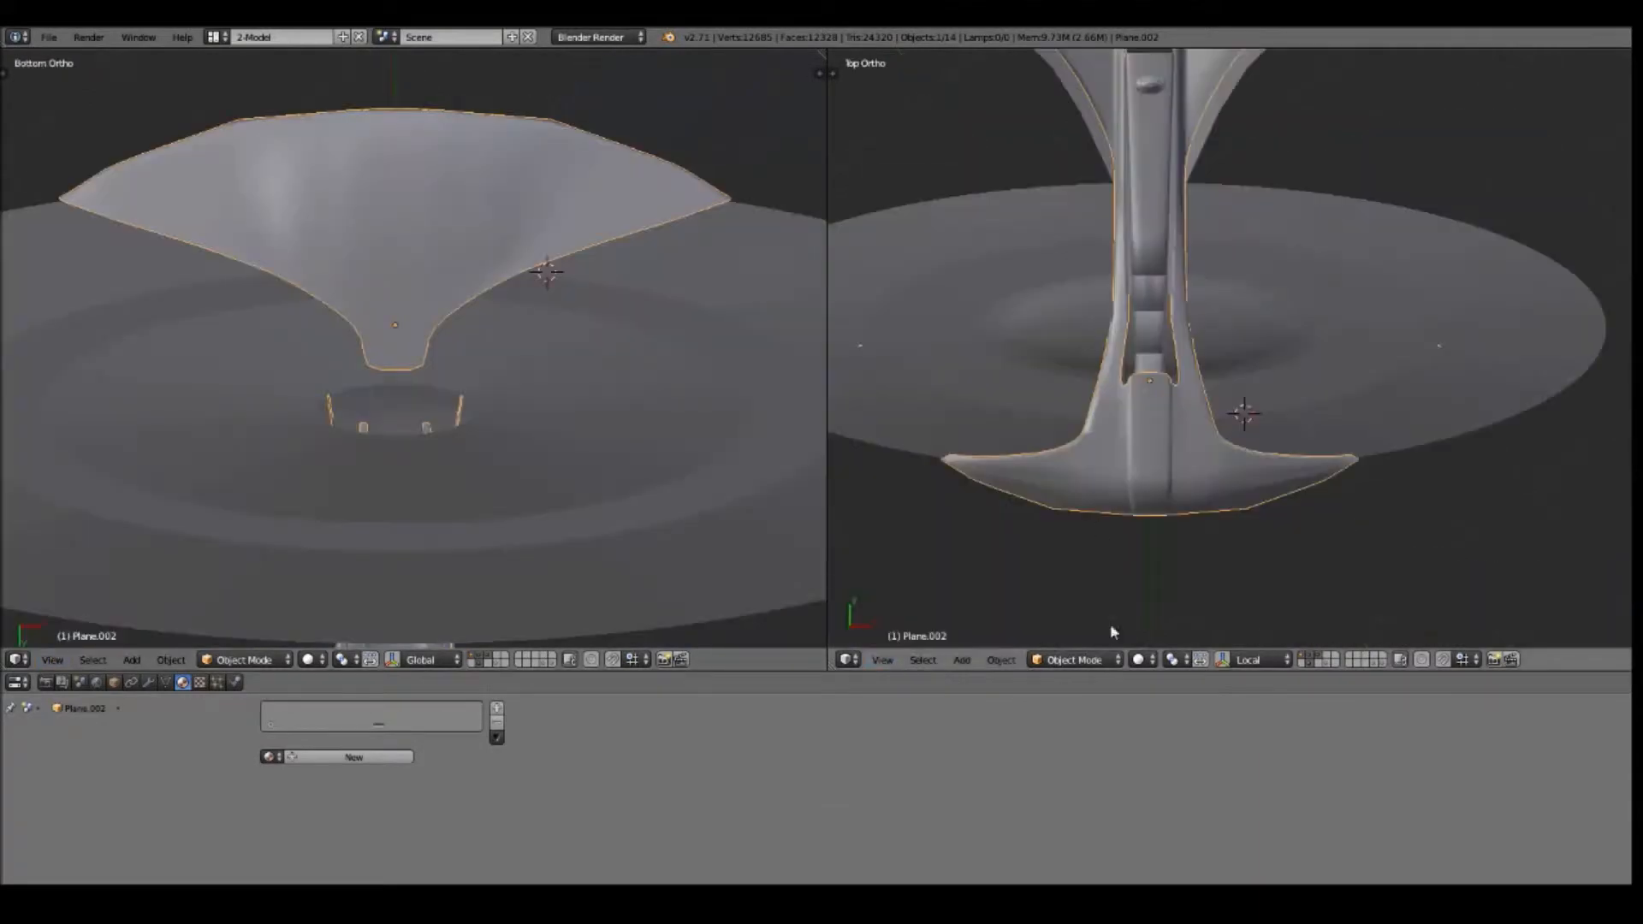
left_click(1174, 621)
left_click(311, 660)
right_click(384, 387)
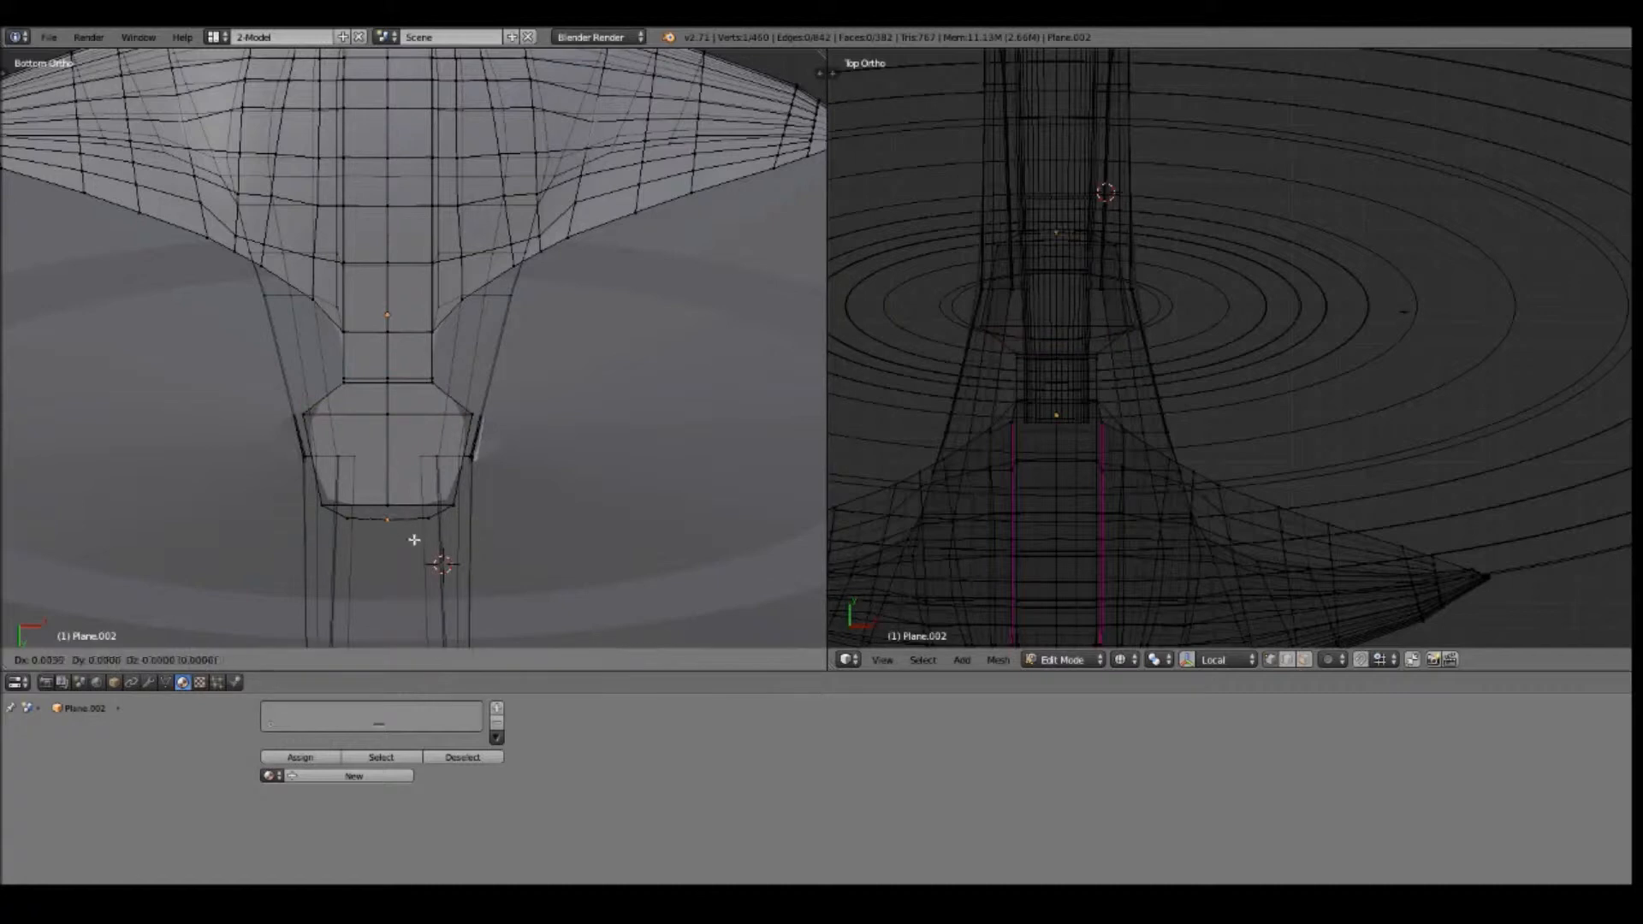
Change the wireframe viewport to the right side view with Solid shading
left_click(884, 660)
left_click(901, 510)
left_click(1121, 660)
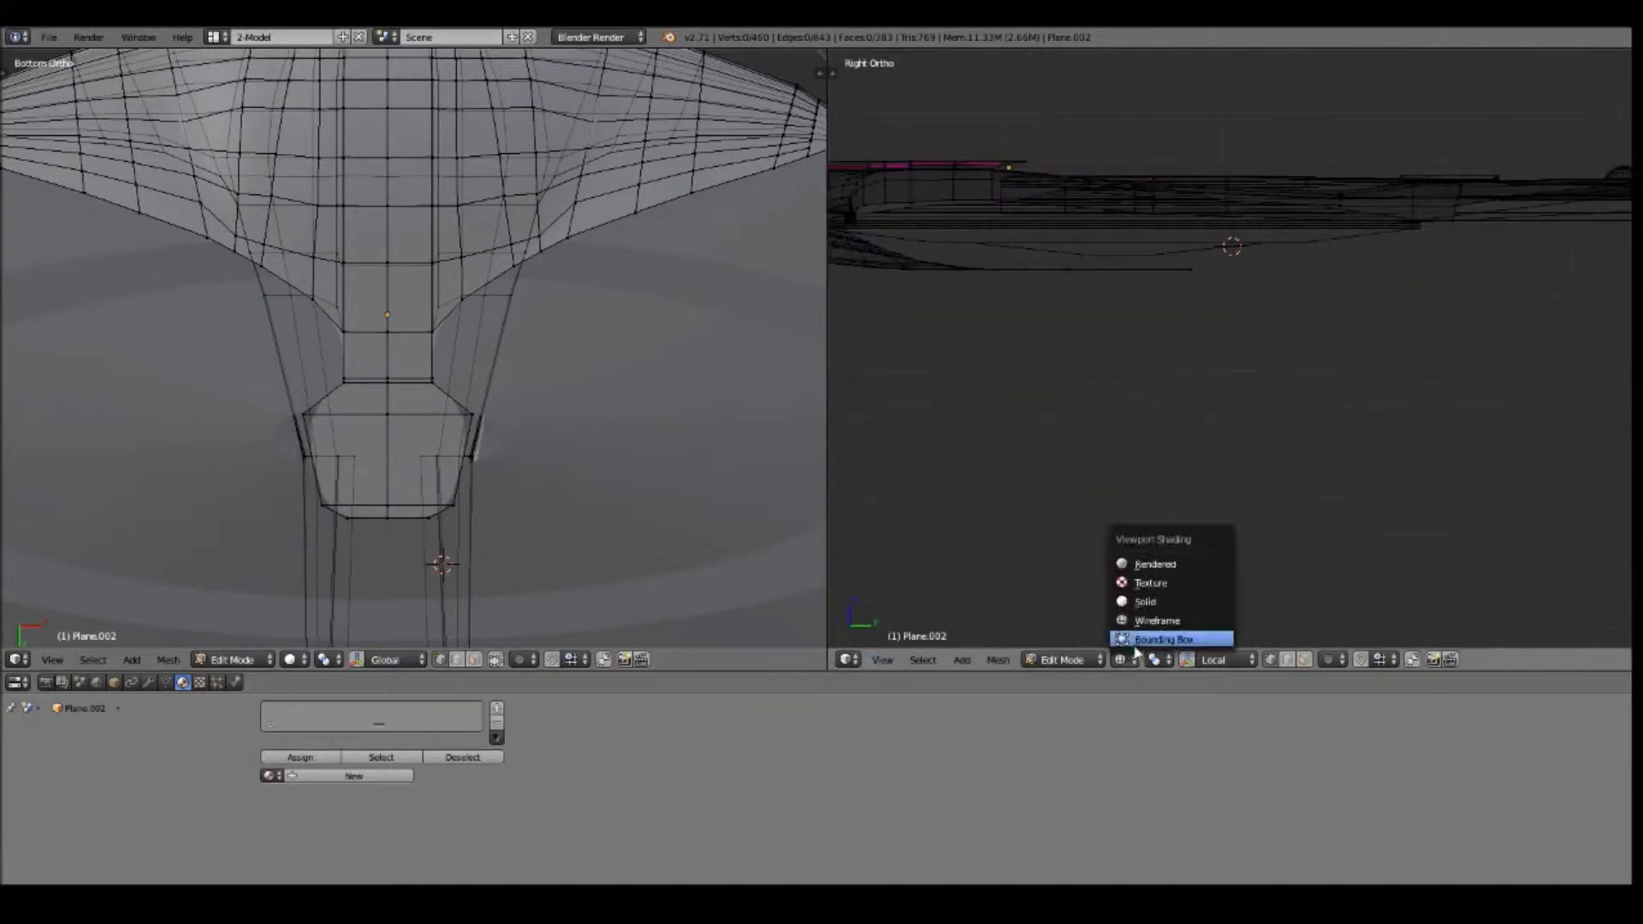
left_click(1159, 602)
Select the bottom edge loop of the upper hull's side wall and lower it along Z in the right view
scroll(1095, 343, "up", 1)
middle_click_drag(1087, 333, 1188, 418, "shift")
scroll(1105, 408, "up", 1)
middle_click_drag(948, 360, 1147, 407, "shift")
scroll(1112, 341, "up", 3)
scroll(1111, 340, "down", 2)
middle_click_drag(1141, 324, 1273, 275)
left_click(882, 660)
left_click(902, 512)
right_click(1317, 322, "alt")
middle_click_drag(1037, 346, 1205, 618)
left_click(882, 659)
left_click(902, 512)
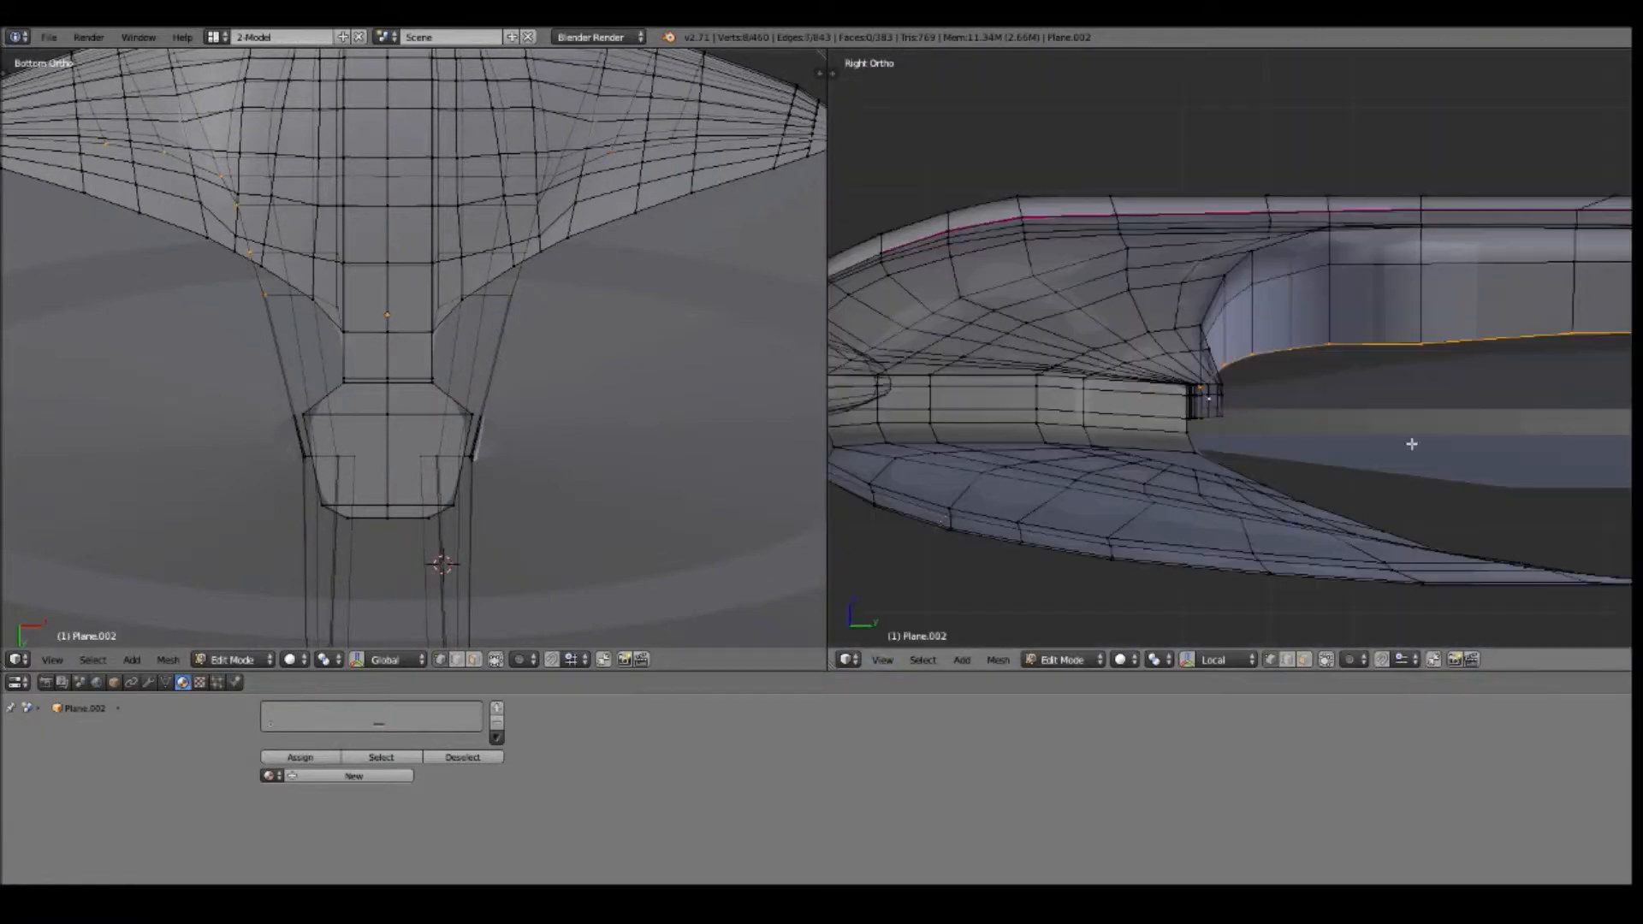
key("g")
key("z")
left_click(1187, 460)
Try to flatten the upper hull along Z in the right view while comparing it with the camera reference
key("a")
mouse_move(1188, 460)
middle_mouse_down()
mouse_move(1173, 444)
mouse_move(1239, 536)
mouse_move(1218, 464)
middle_mouse_up()
scroll(1207, 466, "down", 3)
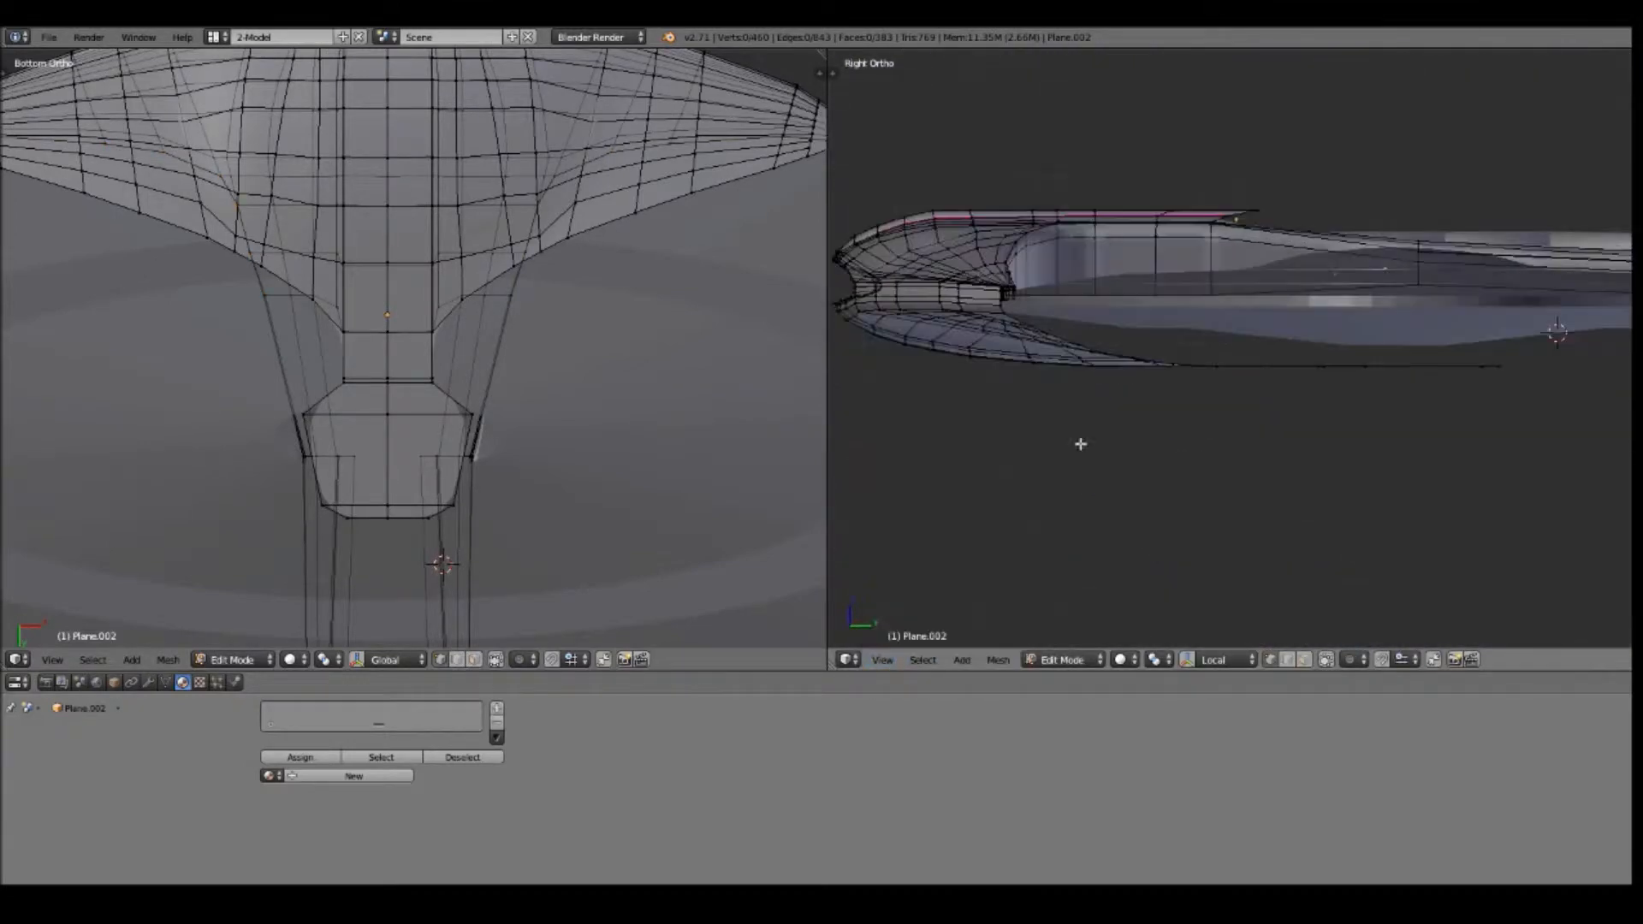
key("KP_3")
key("b")
left_click_drag(873, 191, 1285, 289)
scroll(1103, 377, "up", 2)
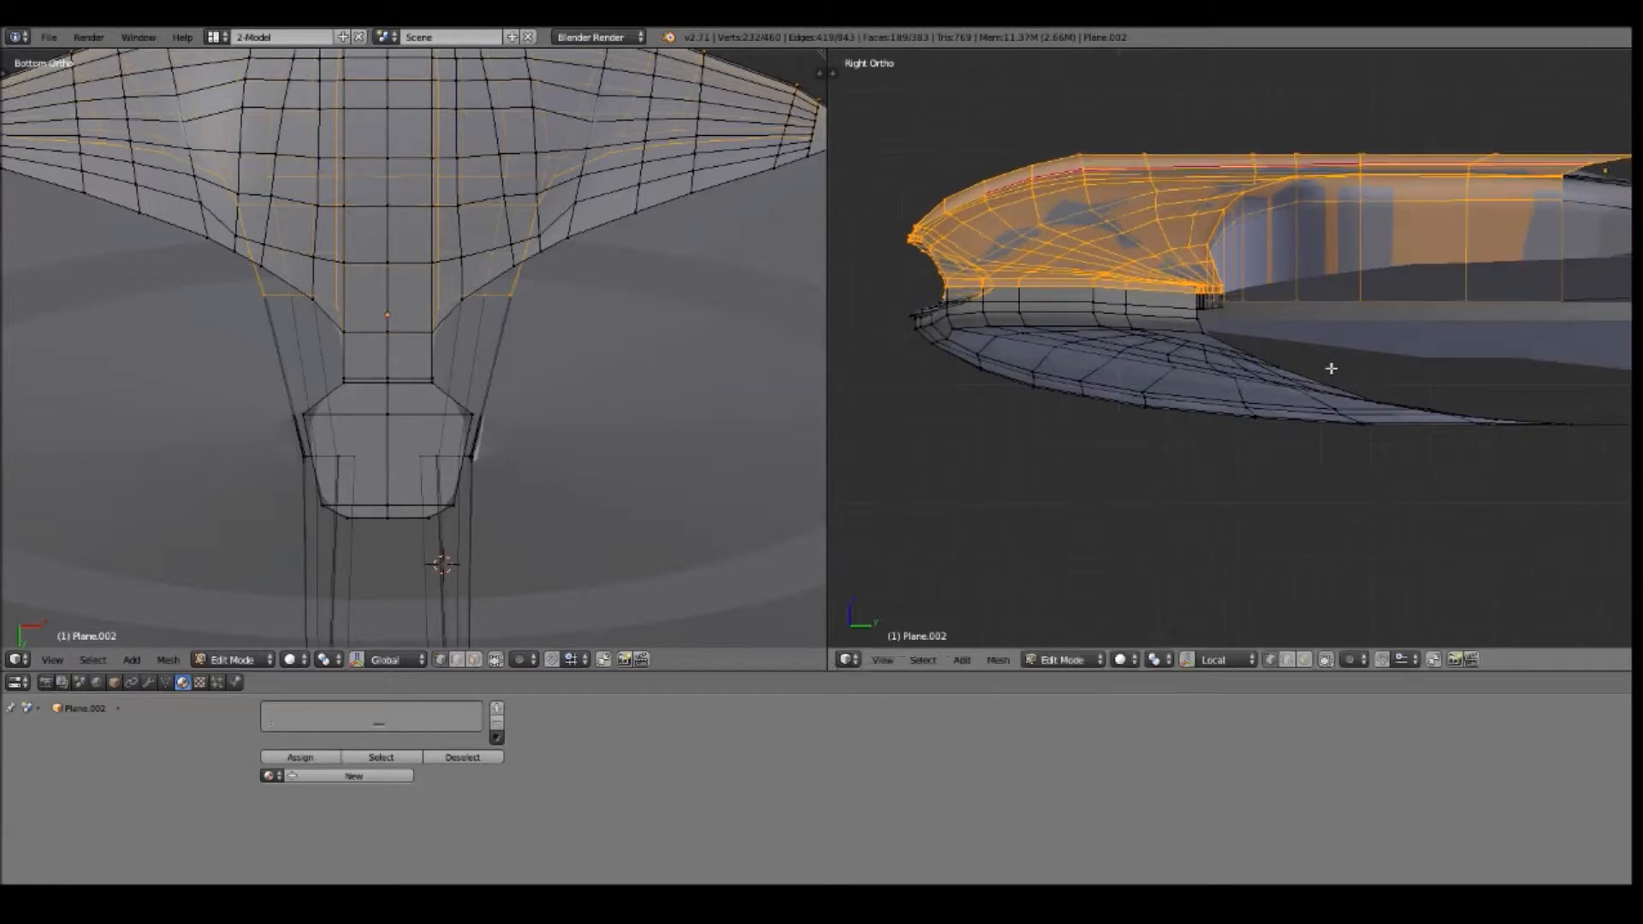
key("KP_0")
key("s")
key("z")
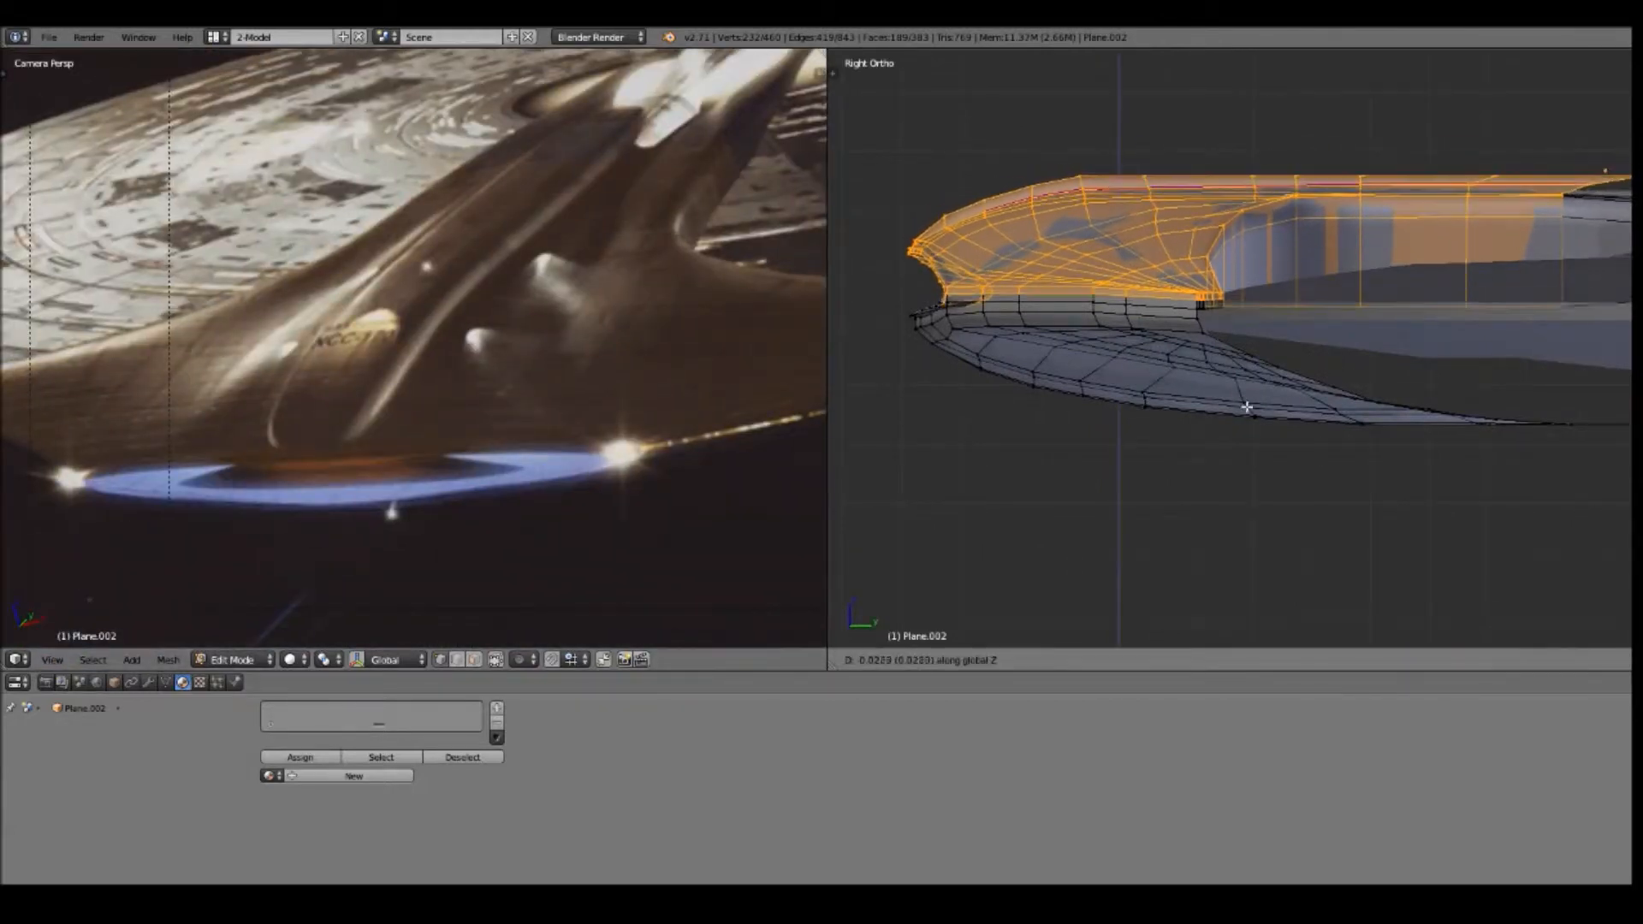
right_click(1246, 393)
key("a")
From the bottom view, extend the underside's centre strip backward by extruding its rear edge along Y
scroll(1232, 397, "down", 4)
middle_click_drag(1229, 396, 1009, 407, "shift")
left_click(53, 660)
left_click(91, 578)
left_click(52, 659)
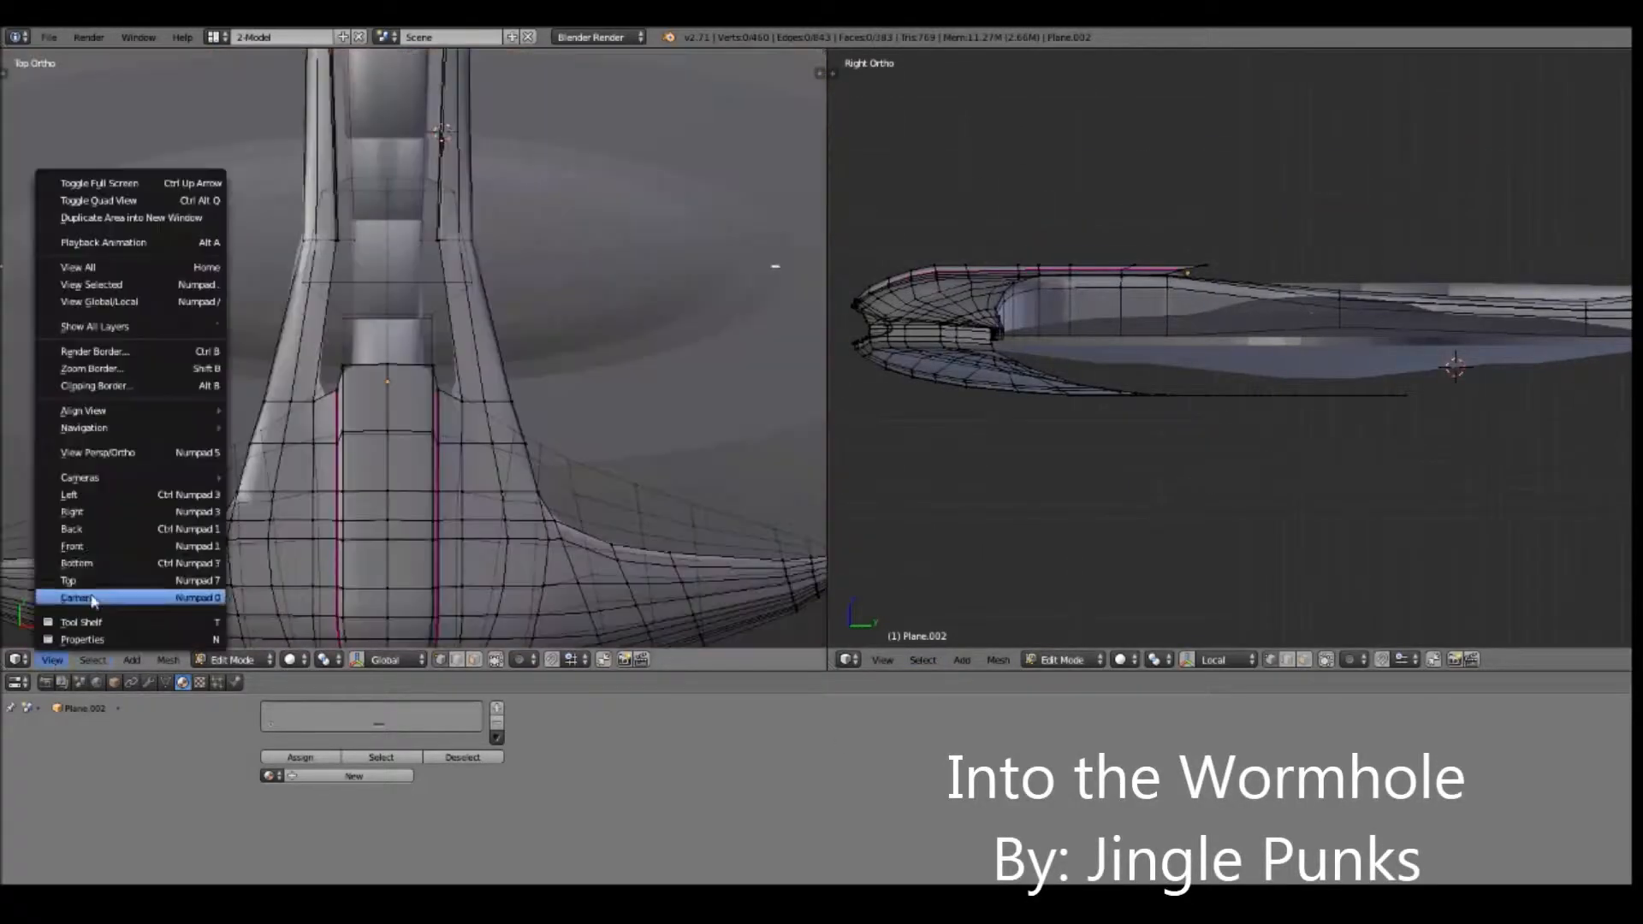
left_click(91, 559)
right_click(399, 497, "alt")
left_click(425, 640)
middle_click_drag(463, 580, 466, 427, "shift")
key("g")
key("y")
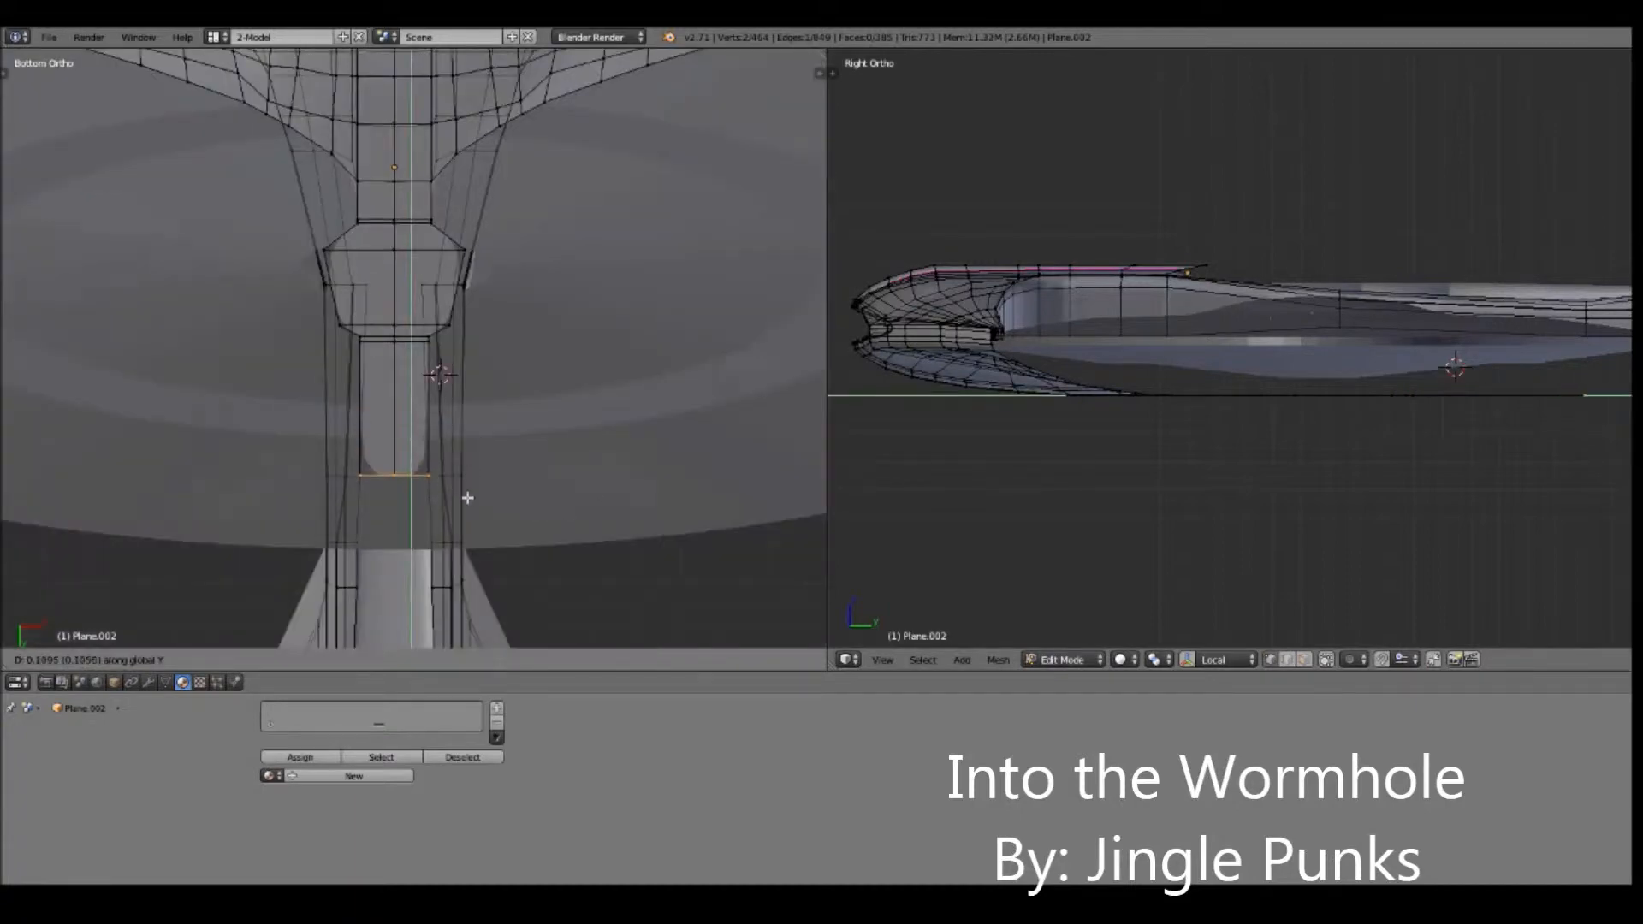
left_click(465, 495)
middle_click_drag(1455, 396, 1055, 392, "shift")
key("e")
key("y")
middle_click_drag(1101, 479, 1240, 480, "shift")
Extrude the side edges of the rear underside strip outward along X and shift the new edges along Z
right_click(431, 220)
right_click(357, 220, "shift")
right_click(440, 473, "shift")
right_click(429, 475, "shift")
key("e")
key("x")
left_click(549, 423)
key("g")
key("z")
left_click(1198, 432)
Extrude the outer edges of the rear underside strip along Z to form its side walls
key("e")
key("z")
left_click(1376, 427)
Hide the saucer's layer from Object Mode and return to editing the hull mesh
middle_click_drag(1375, 427, 1192, 440)
key("Tab")
left_click(1310, 663)
left_click(1310, 664, "shift")
key("Tab")
Cut two edge loops across the side walls of the neck behind the forward hull and slide them into position
middle_click_drag(1309, 462, 1031, 476)
scroll(1126, 492, "up", 3)
right_click(1086, 433, "shift")
key("ctrl+r")
left_click(1091, 279)
left_click(970, 284)
middle_click_drag(970, 284, 1191, 460)
scroll(1173, 414, "down", 2)
key("a")
middle_click_drag(599, 282, 610, 368, "shift")
key("ctrl+r")
left_click(1019, 220)
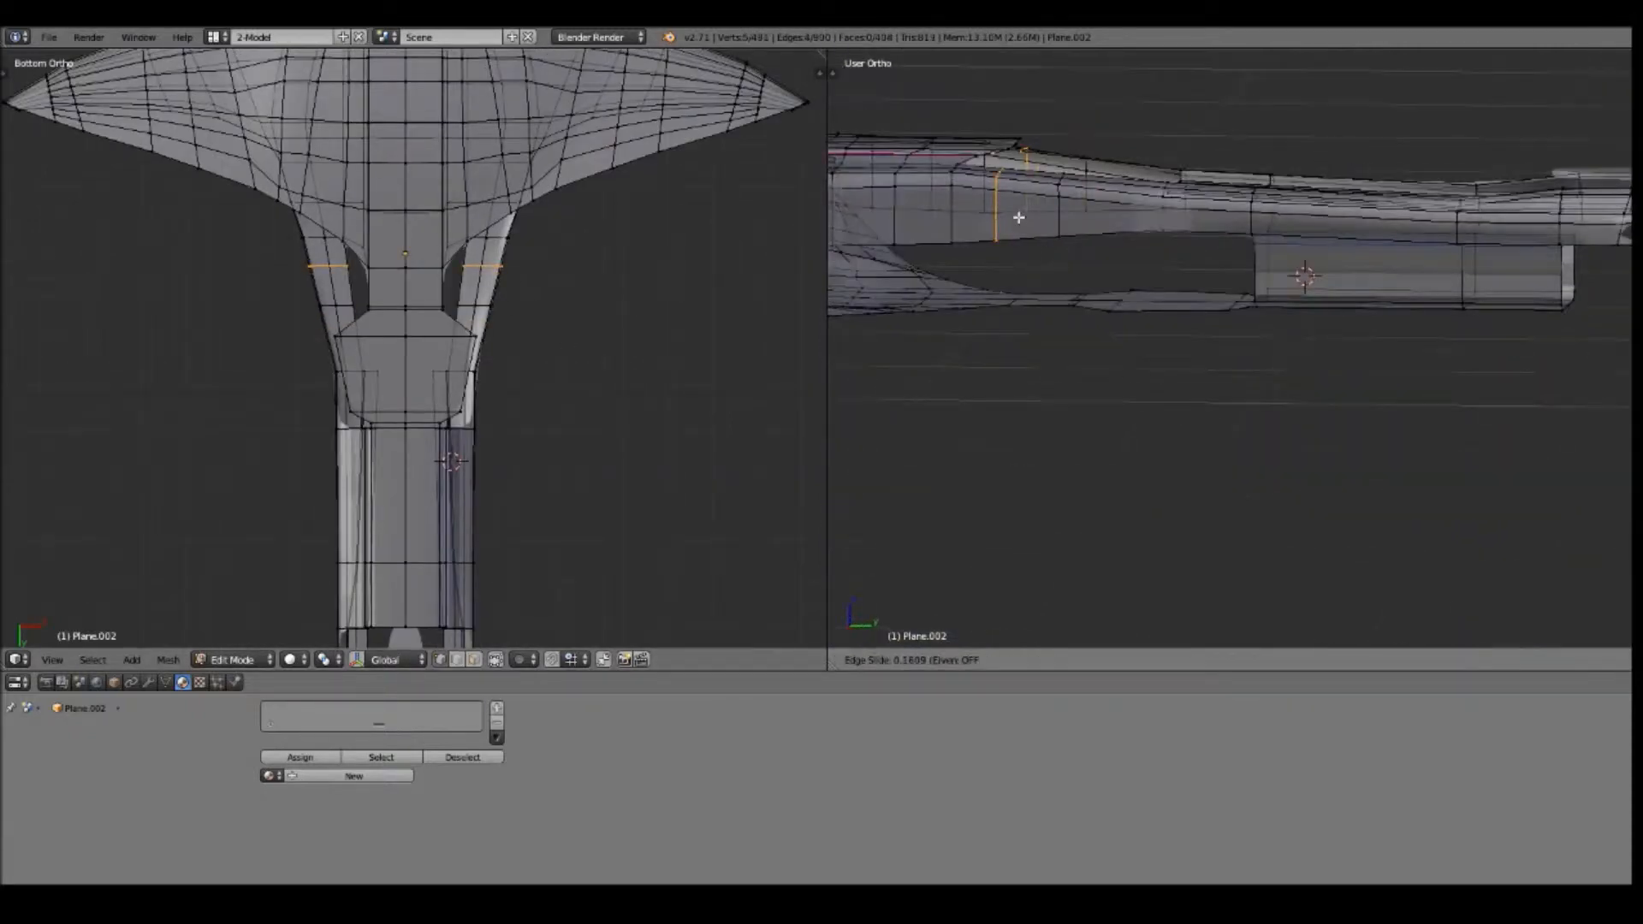
left_click(1019, 220)
middle_click_drag(1019, 220, 1075, 351)
Extrude the selected edge path beside the underside strip in the right view and fill a face joining it to the upper wall
right_click(1074, 349)
scroll(480, 260, "up", 4)
left_click(502, 252)
left_click(882, 660)
left_click(935, 526)
middle_click_drag(1045, 447, 1228, 479)
scroll(1229, 480, "up", 3)
right_click(914, 519)
right_click(1205, 147, "ctrl")
middle_click_drag(1191, 224, 1177, 415, "shift")
middle_click_drag(695, 164, 655, 335, "shift")
left_click(882, 660)
left_click(918, 512)
key("e")
left_click(968, 495)
middle_click_drag(984, 492, 1027, 547)
key("f")
Select the run of edges along the lower hull's rear rim and extrude it up along Z in the right view
middle_click_drag(1325, 533, 1251, 488)
scroll(1181, 526, "up", 4)
scroll(1098, 557, "down", 4)
scroll(1251, 488, "up", 4)
right_click(1282, 396, "ctrl")
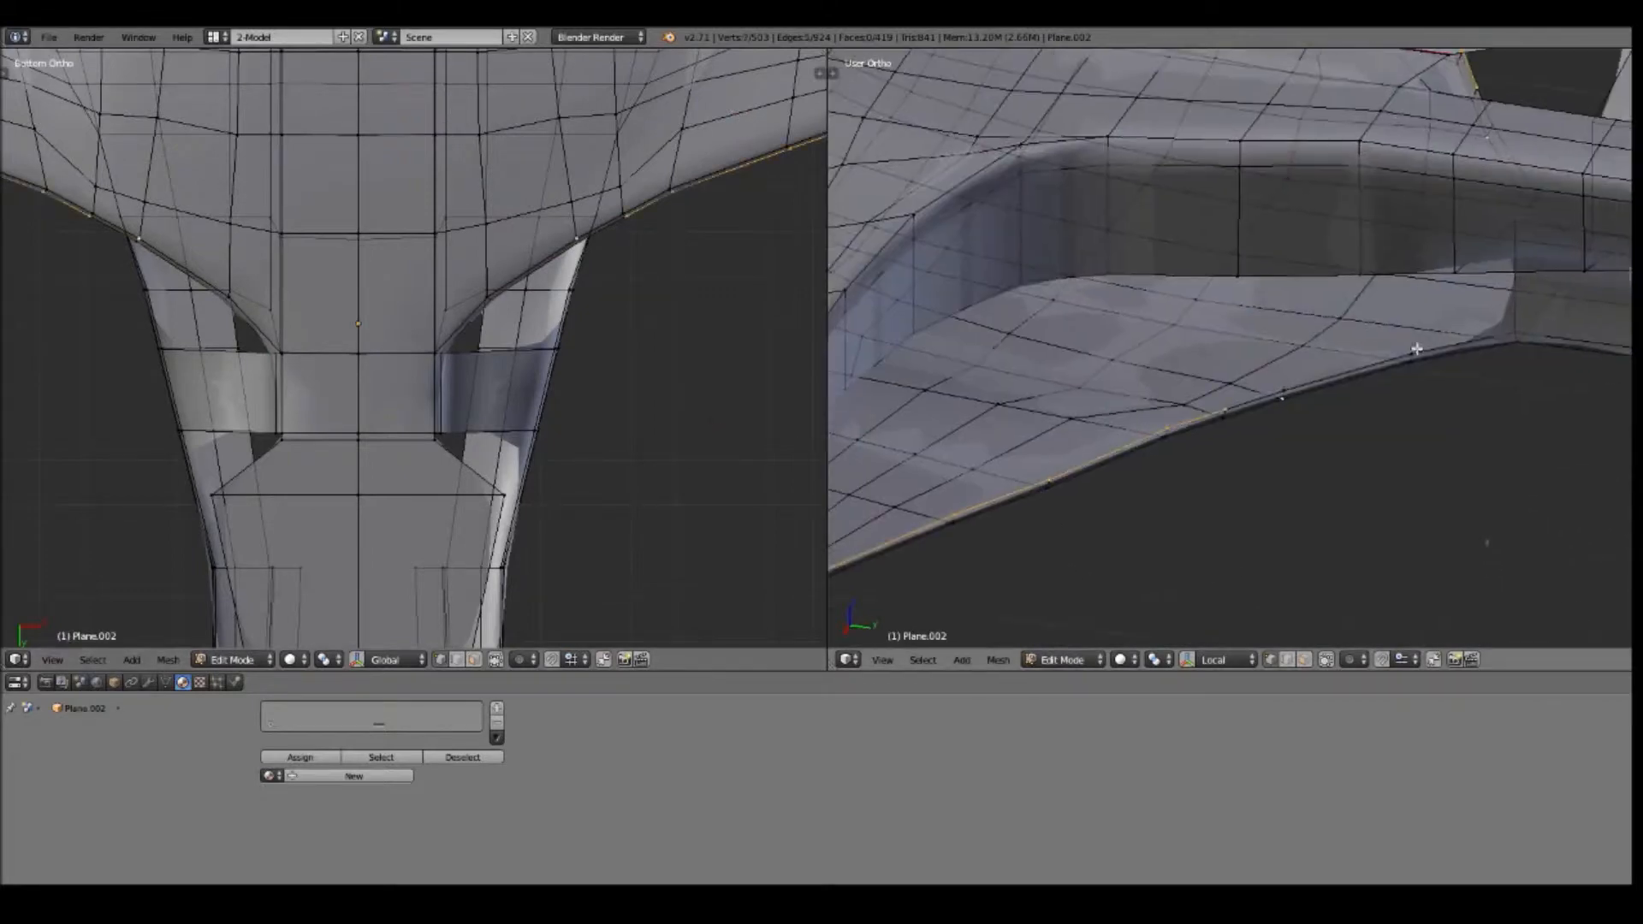
key("KP_3")
key("e")
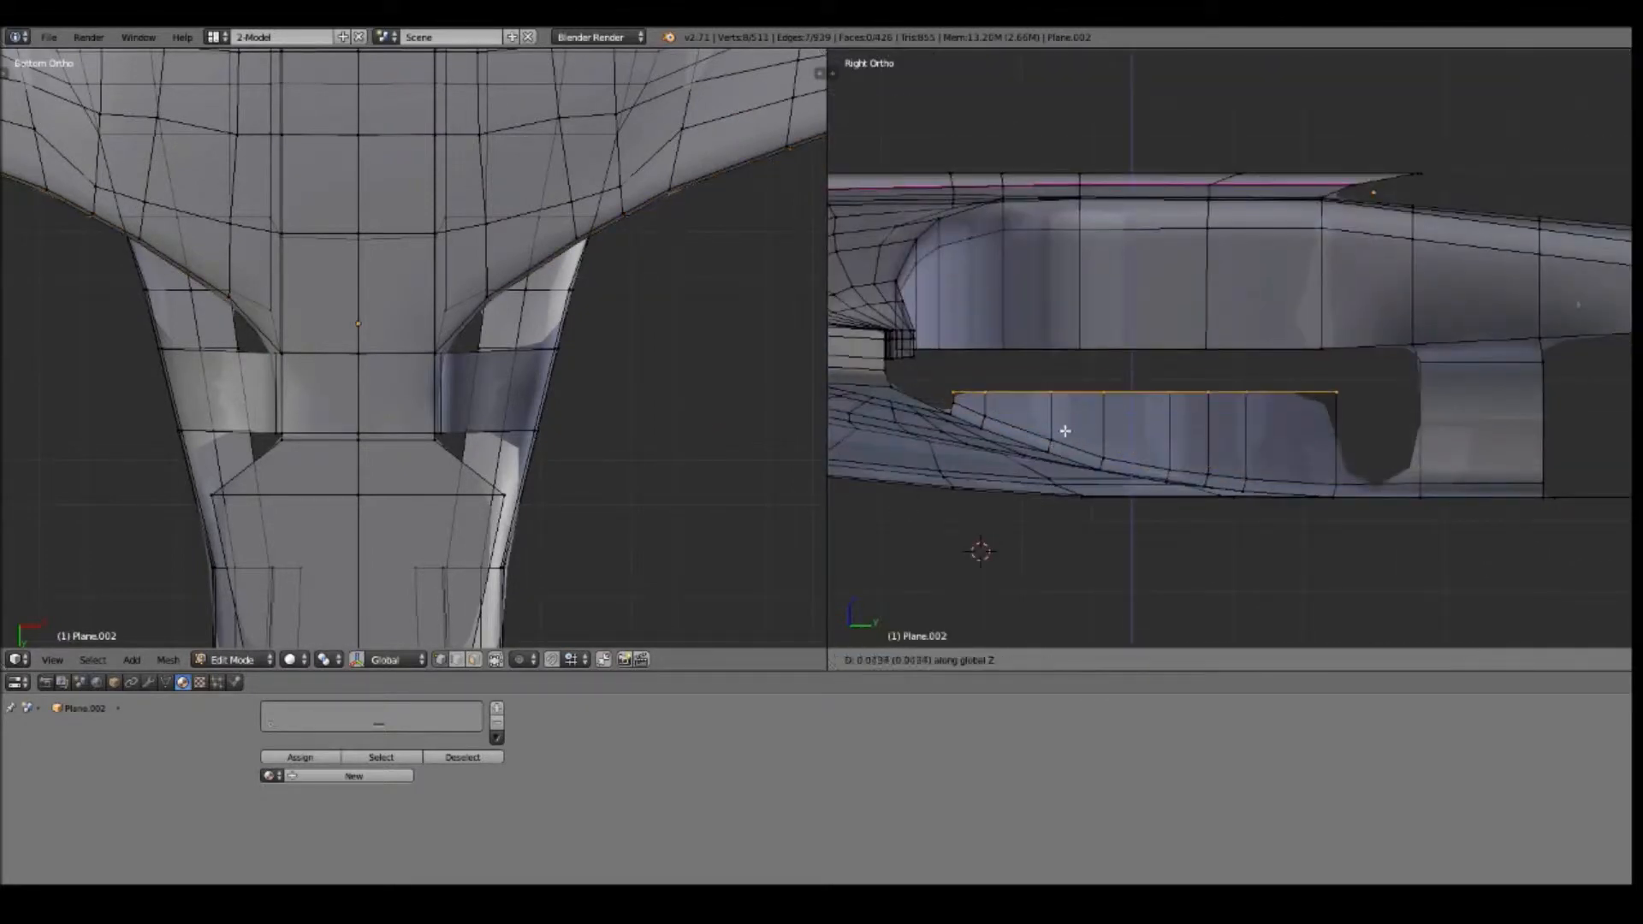
Fill the gaps between the new lower rim wall, the upper hull's side wall and the rear side panel with faces
middle_click_drag(1410, 441, 1102, 423)
key("f")
key("f")
key("a")
key("f")
key("f")
scroll(1258, 433, "down", 5)
scroll(1258, 433, "up", 5)
right_click(1128, 356)
key("Escape")
middle_click_drag(1045, 377, 1121, 453)
scroll(1121, 453, "up", 2)
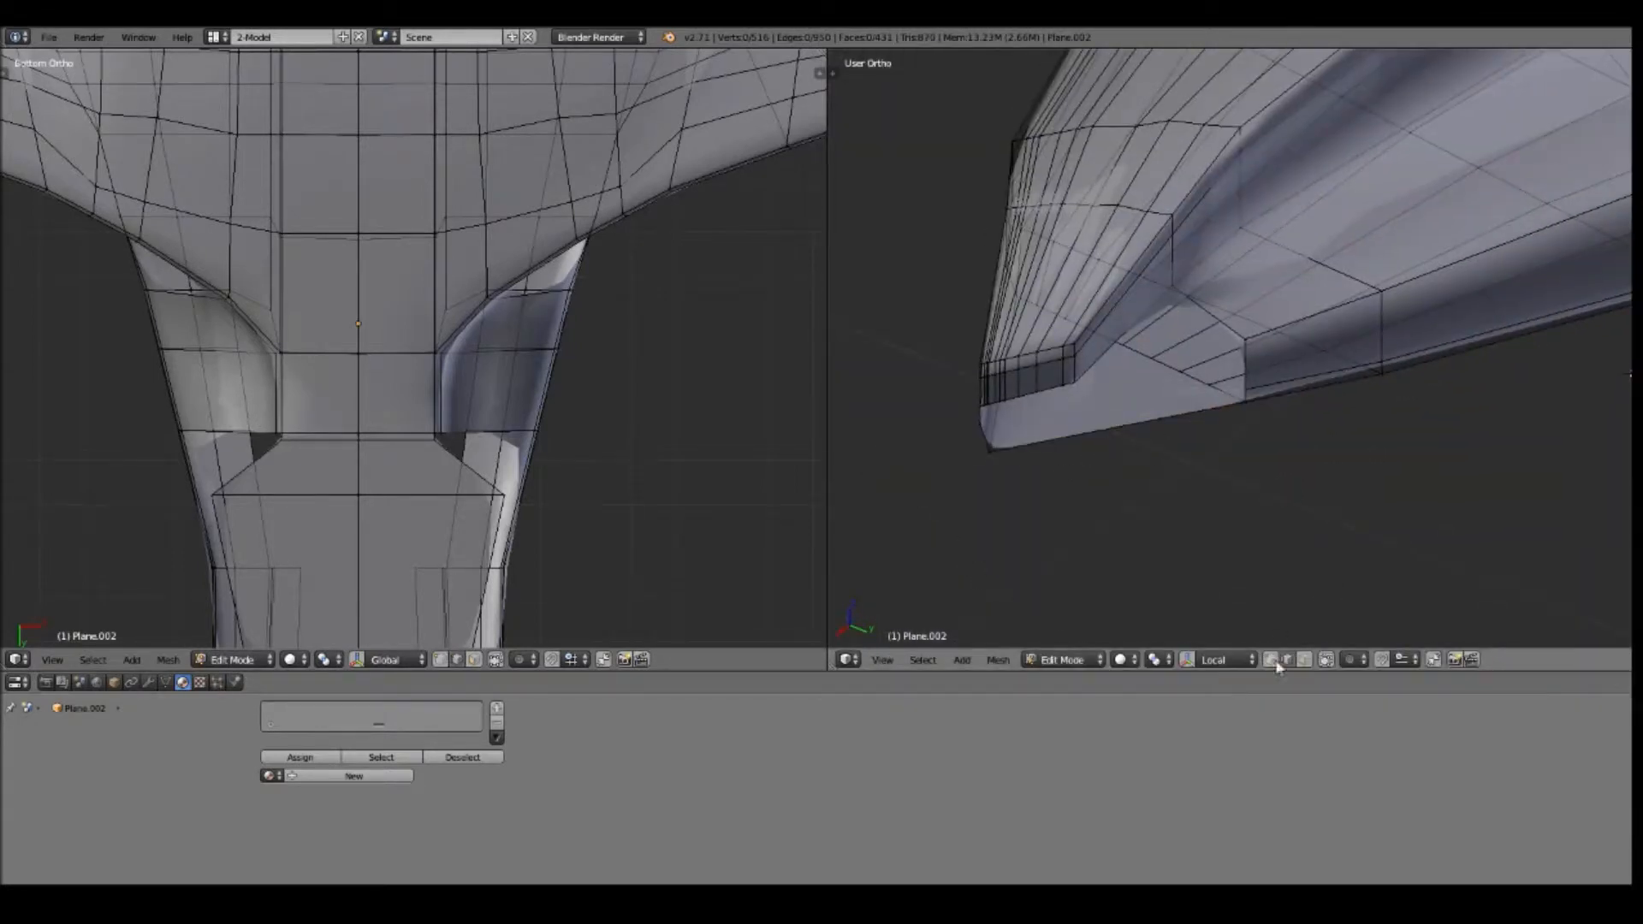
Refine the side wall near the forward hull's outer tip with a loop cut
key("ctrl+r")
middle_click_drag(1065, 462, 1055, 449)
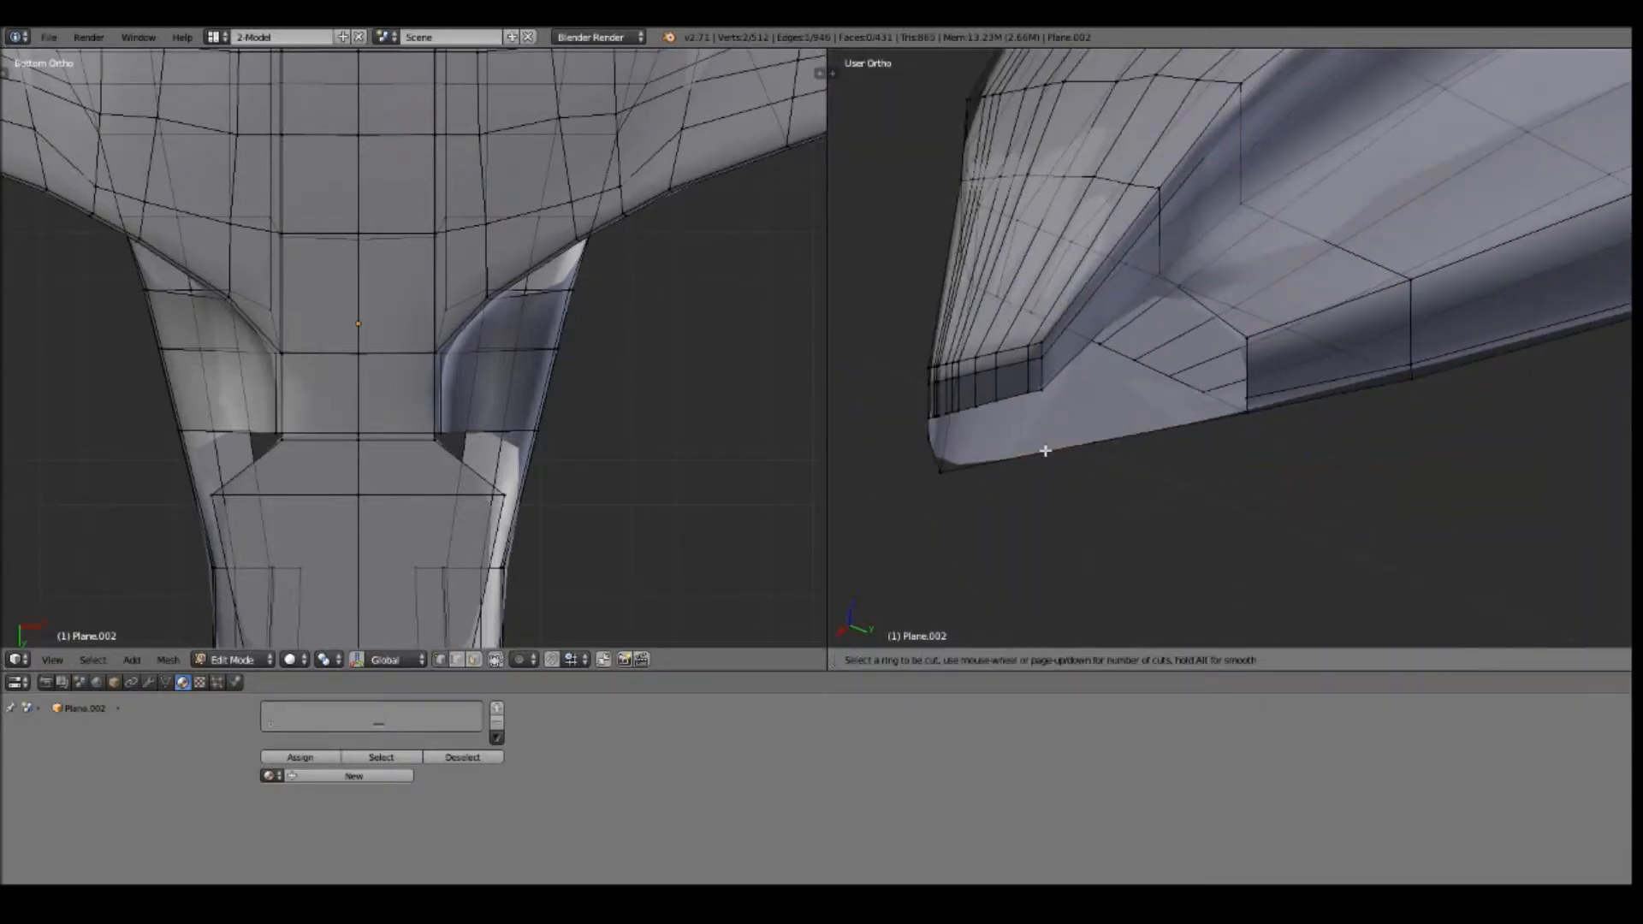
right_click(969, 477)
middle_click_drag(969, 478, 1267, 591)
scroll(1008, 432, "up", 4)
scroll(993, 441, "down", 4)
key("a")
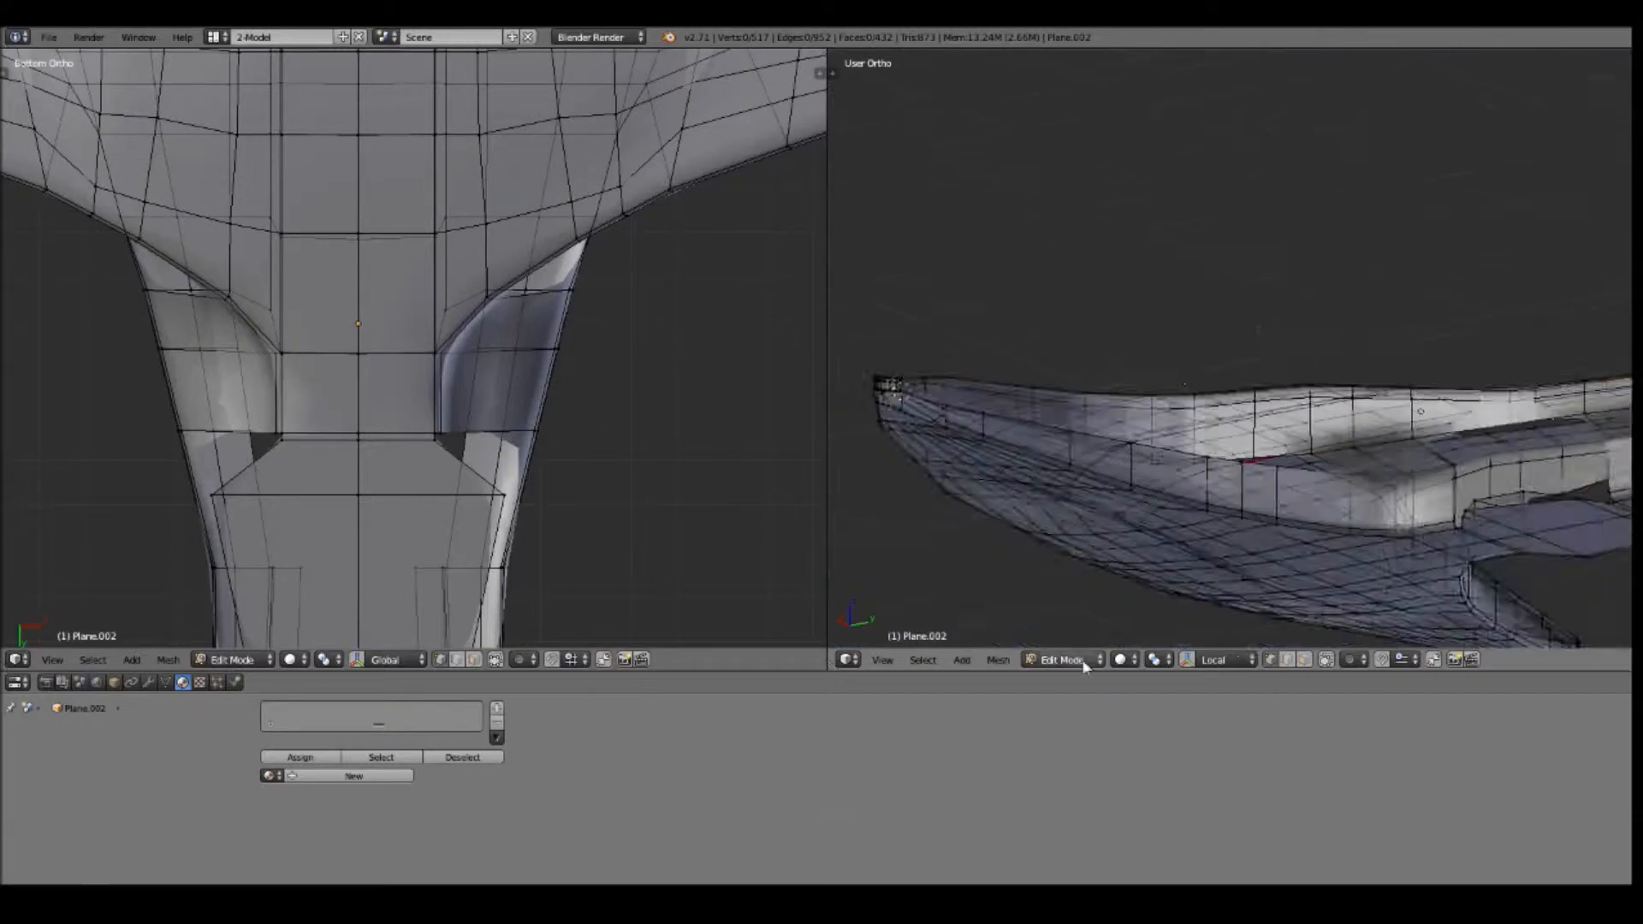
Examine the joined upper and lower hull in Object Mode with Rendered shading, then restore Solid shading
key("Tab")
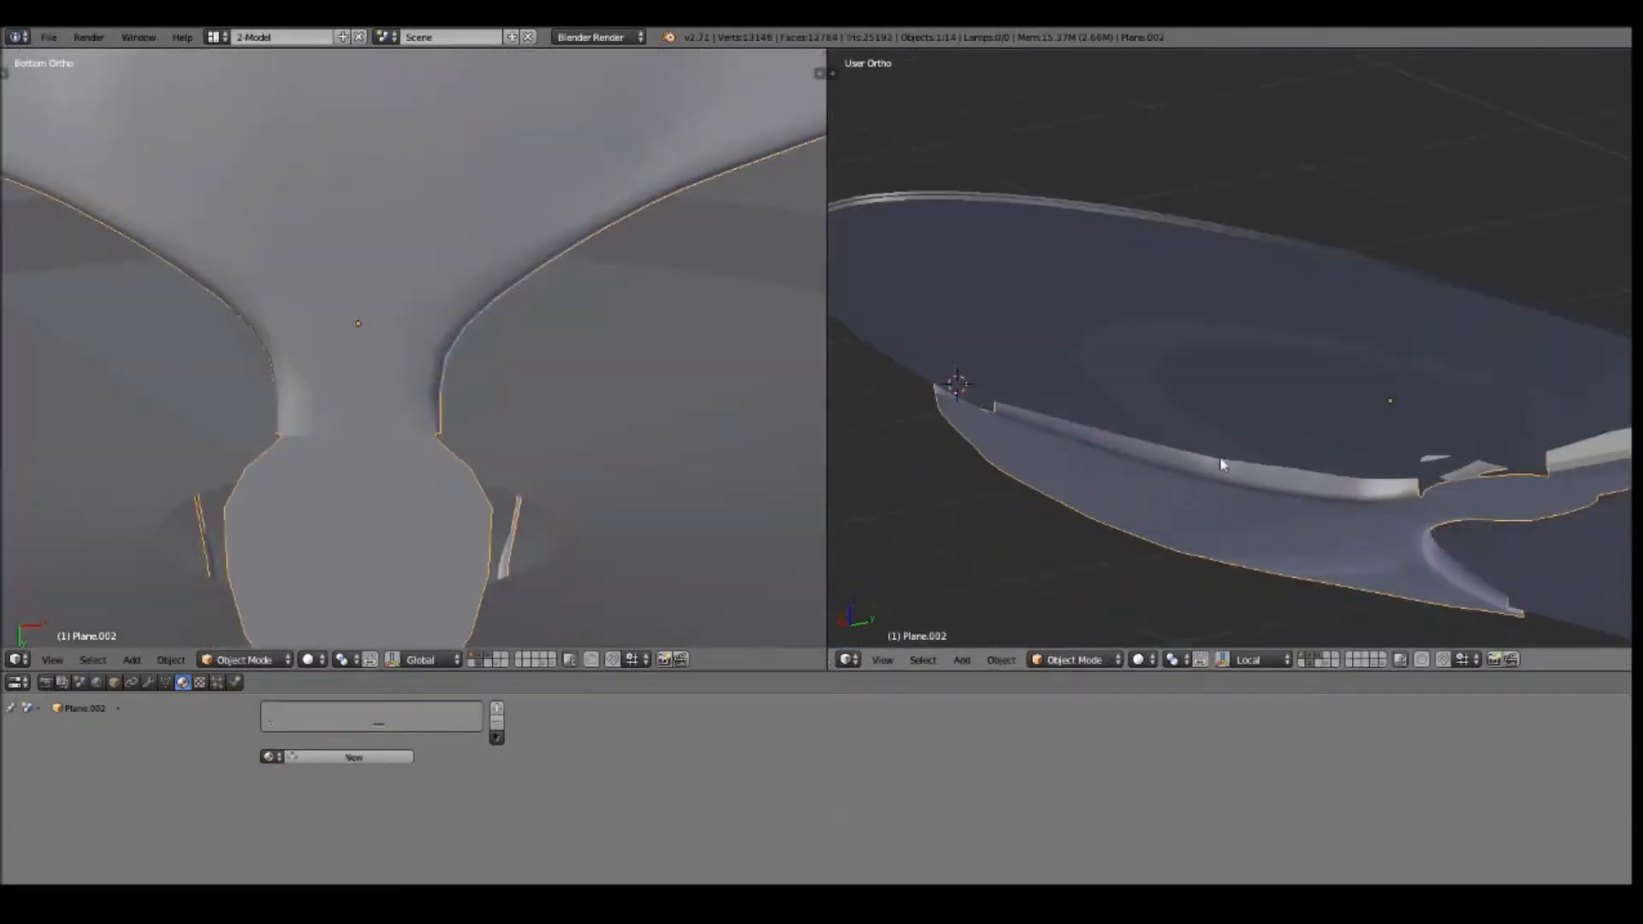
middle_click_drag(1221, 466, 1210, 426)
scroll(1199, 356, "up", 4)
left_click(1001, 659)
mouse_move(1068, 320)
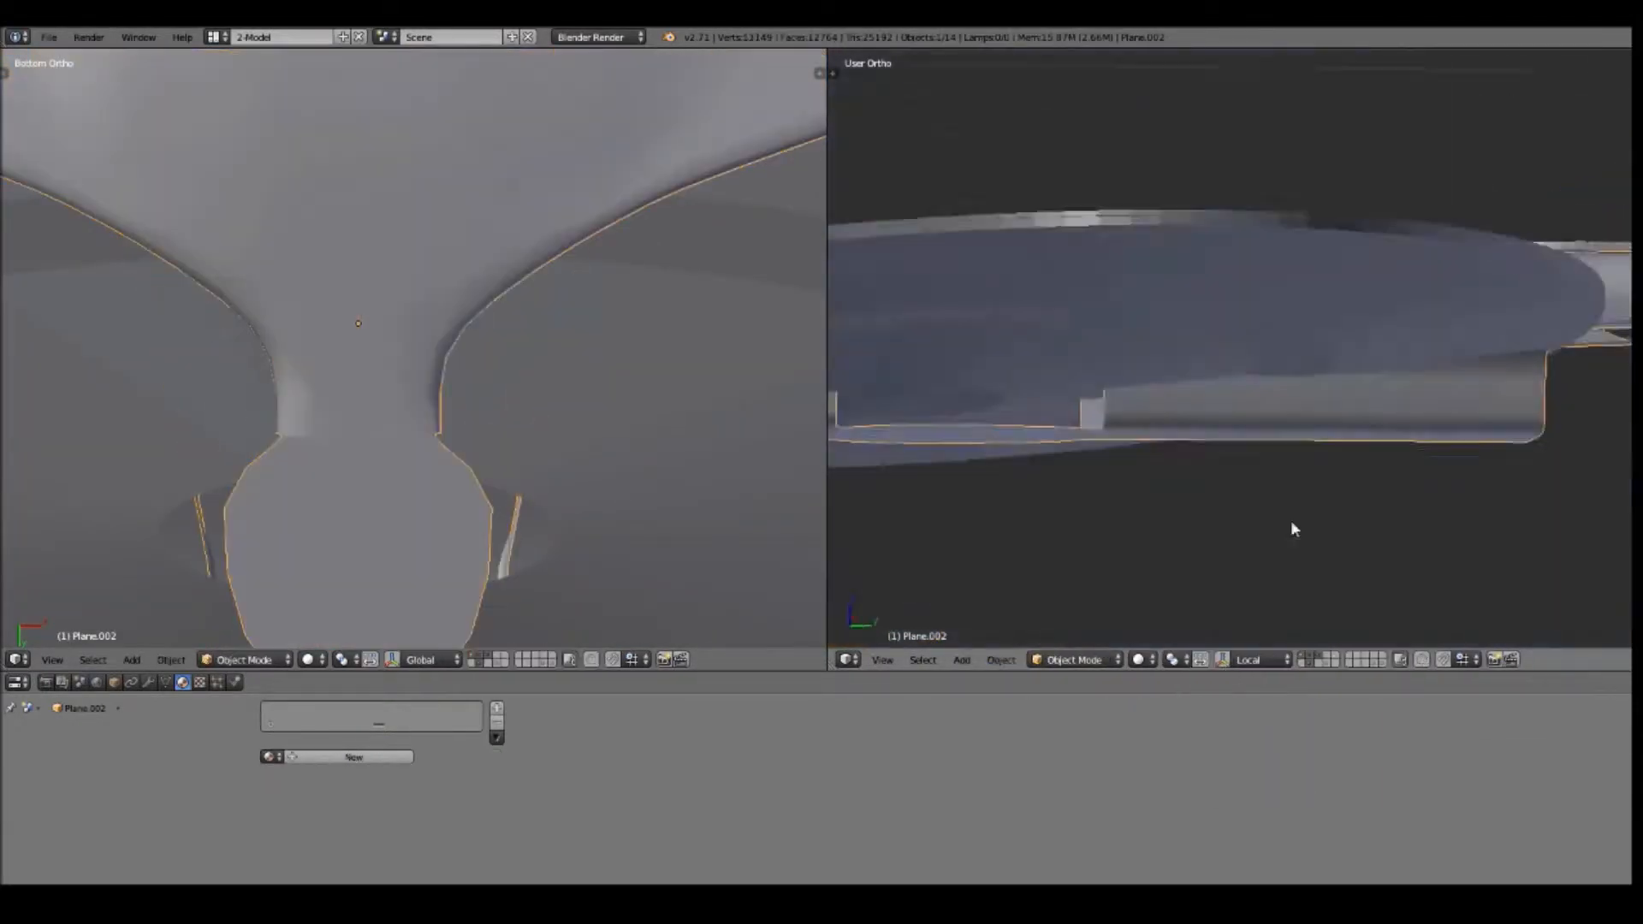
key("F12")
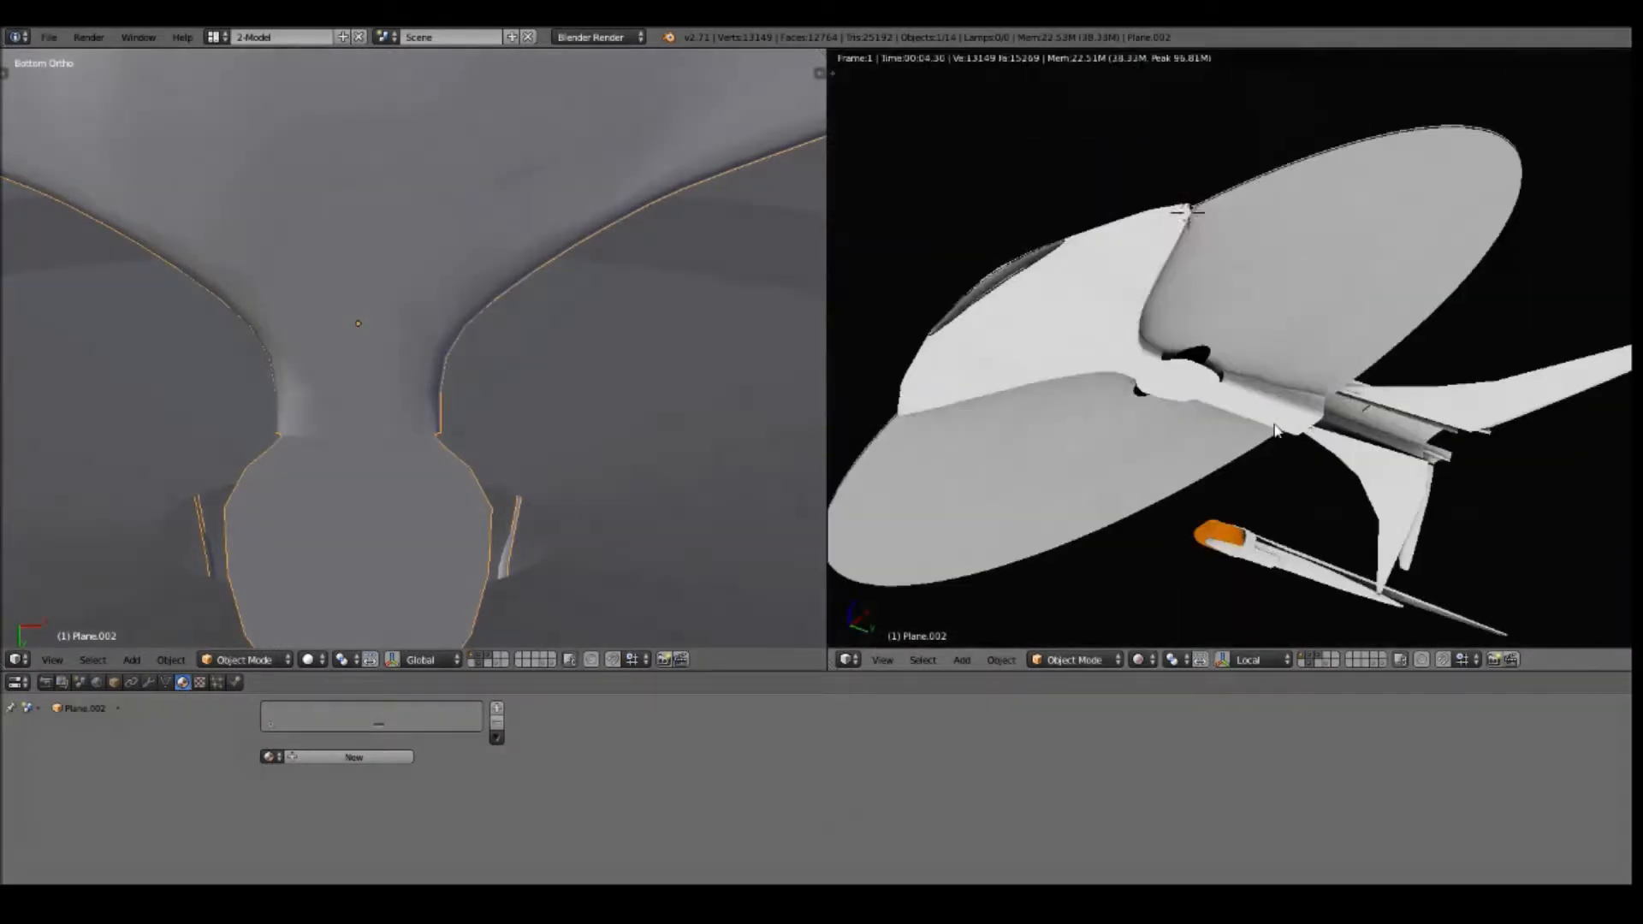
scroll(1178, 406, "up", 2)
left_click(1138, 659)
left_click(1129, 587)
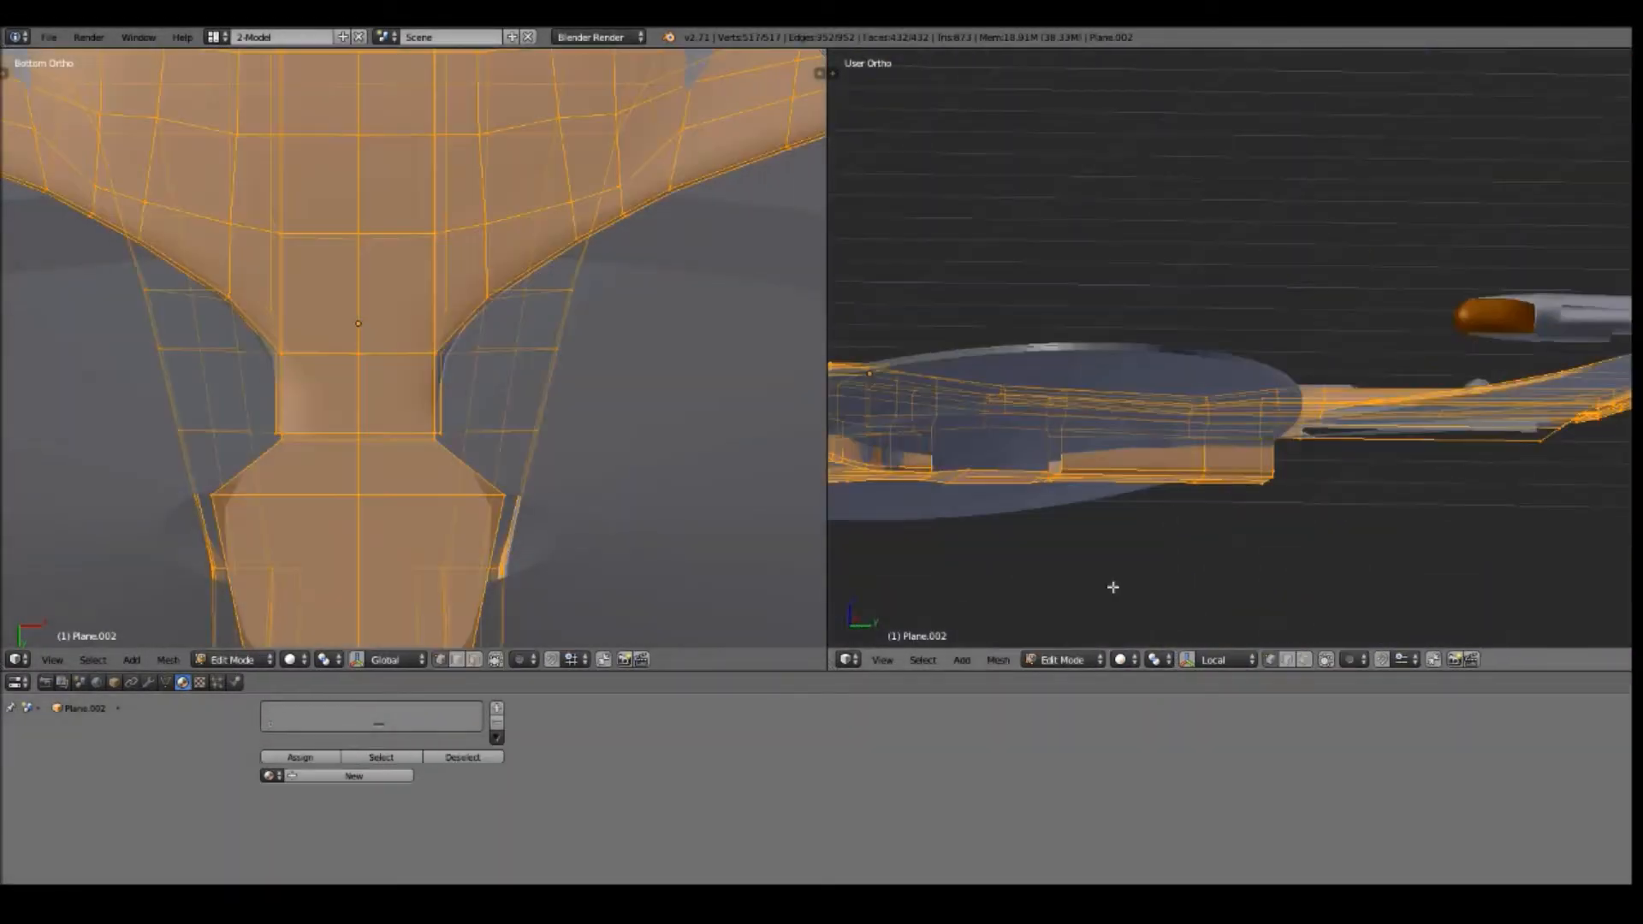
In the right view, raise the underside edges in front of and behind the wider middle section of the centre strip
key("KP_3")
right_click(1245, 456)
key("g")
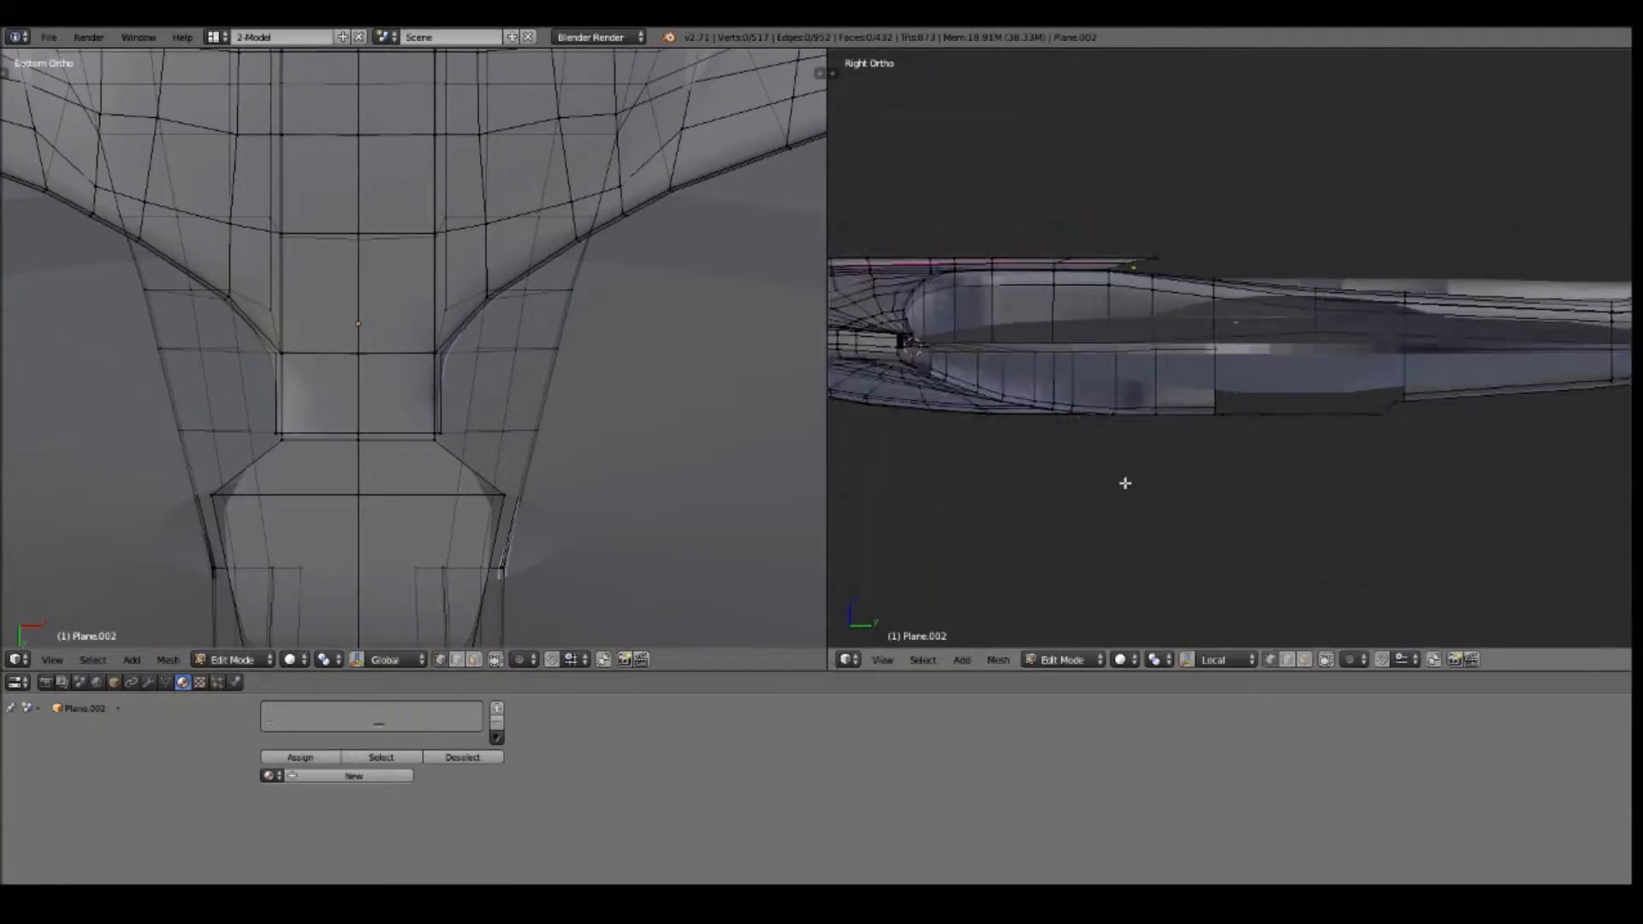
scroll(1127, 481, "up", 2)
right_click(1210, 432)
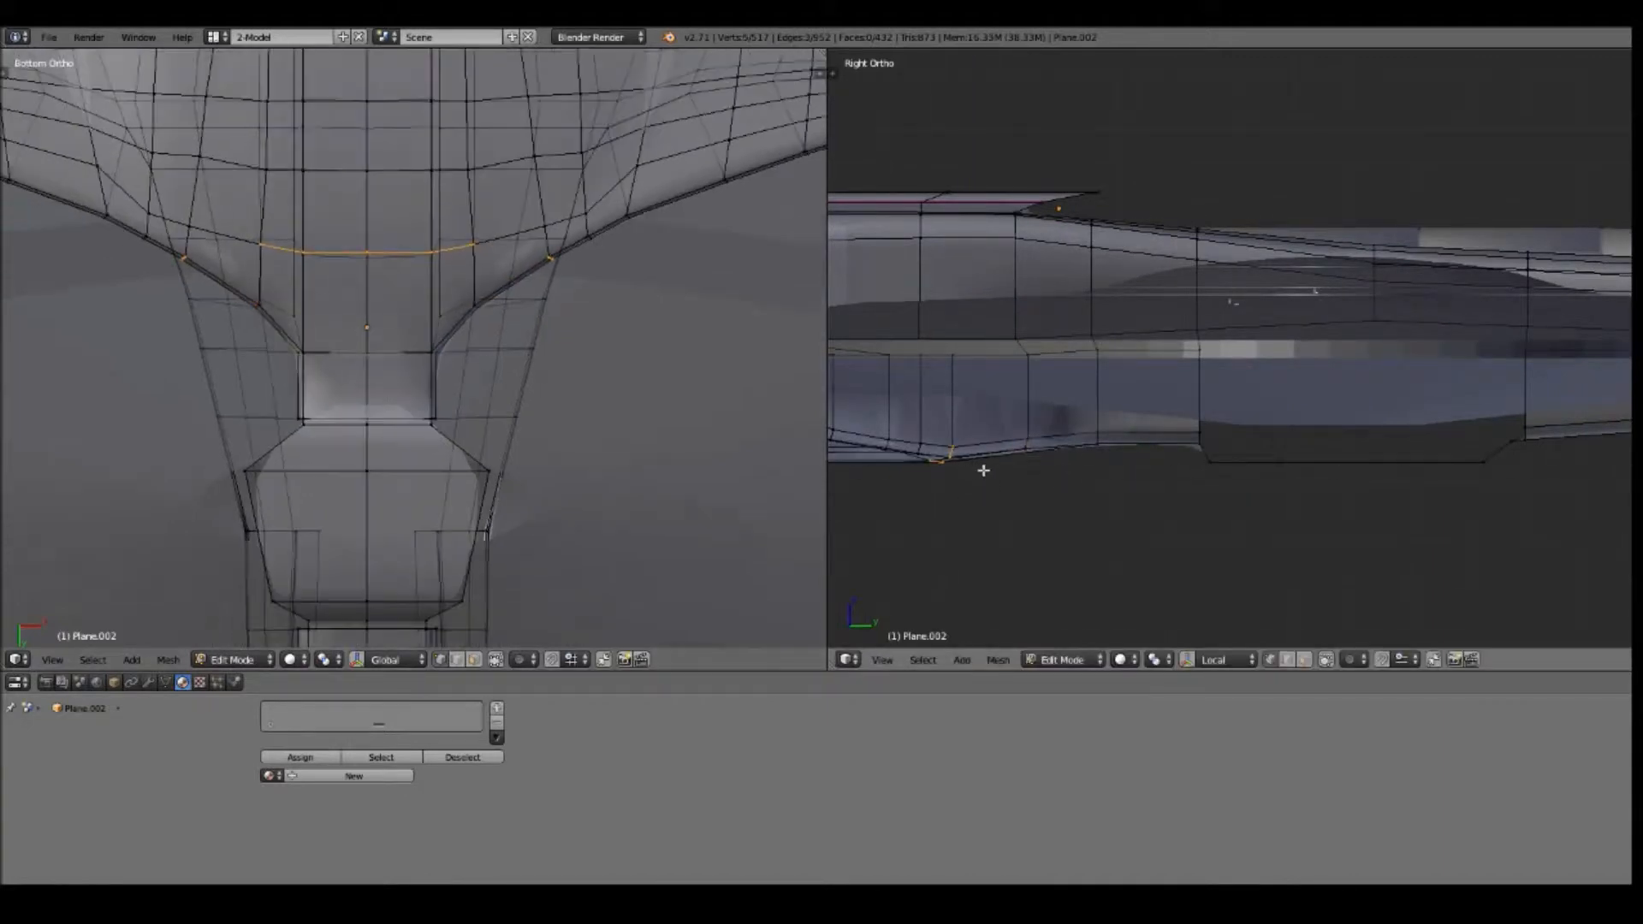
Select the forward hull's underside faces and raise them along Z to line up with the centre strip
scroll(1019, 468, "down", 3)
scroll(662, 363, "down", 3)
scroll(1072, 438, "up", 3)
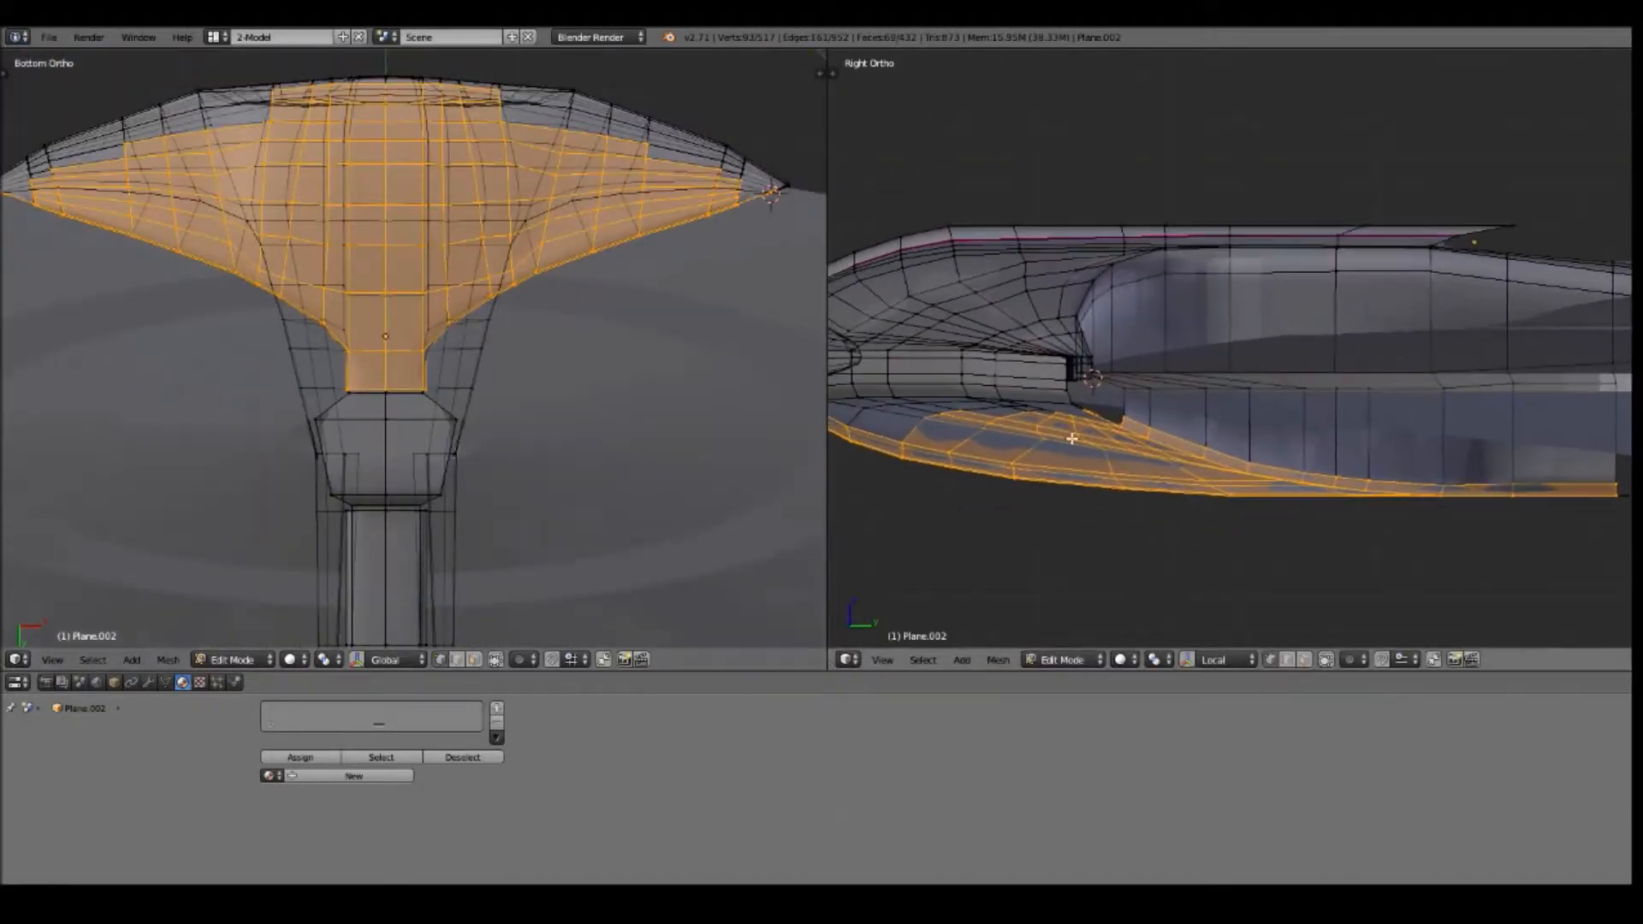
scroll(1215, 517, "down", 1)
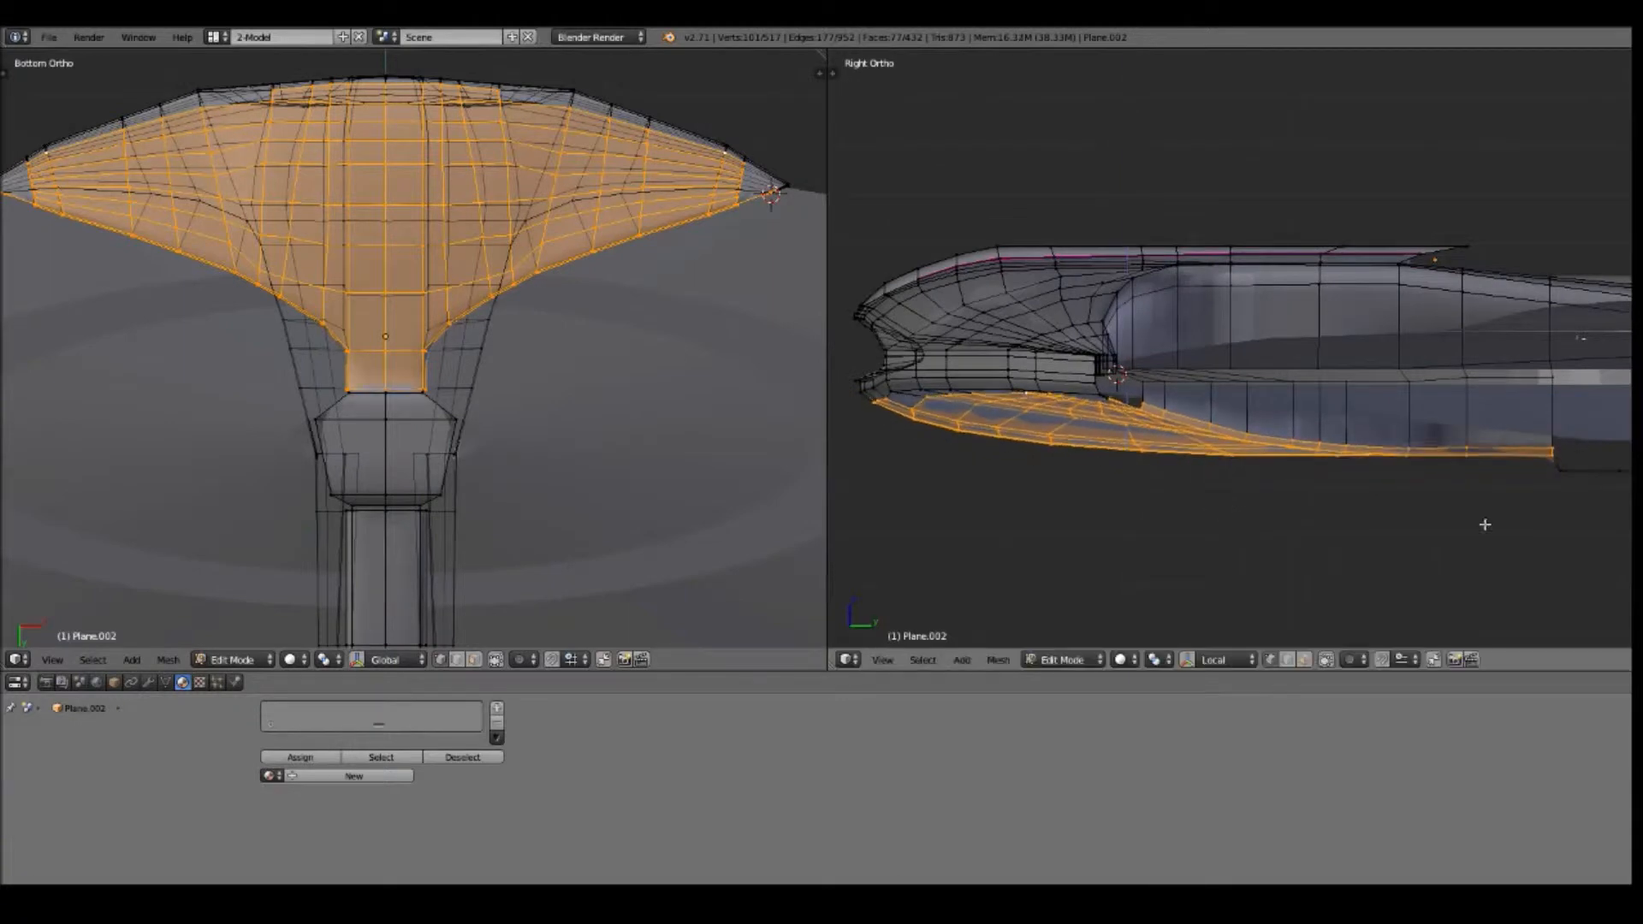
middle_click_drag(1486, 525, 1119, 507, "shift")
Crease the cross edges where the centre strip meets the front and rear of the wider middle section
key("a")
middle_click_drag(1198, 445, 1236, 294)
scroll(1293, 308, "up", 2)
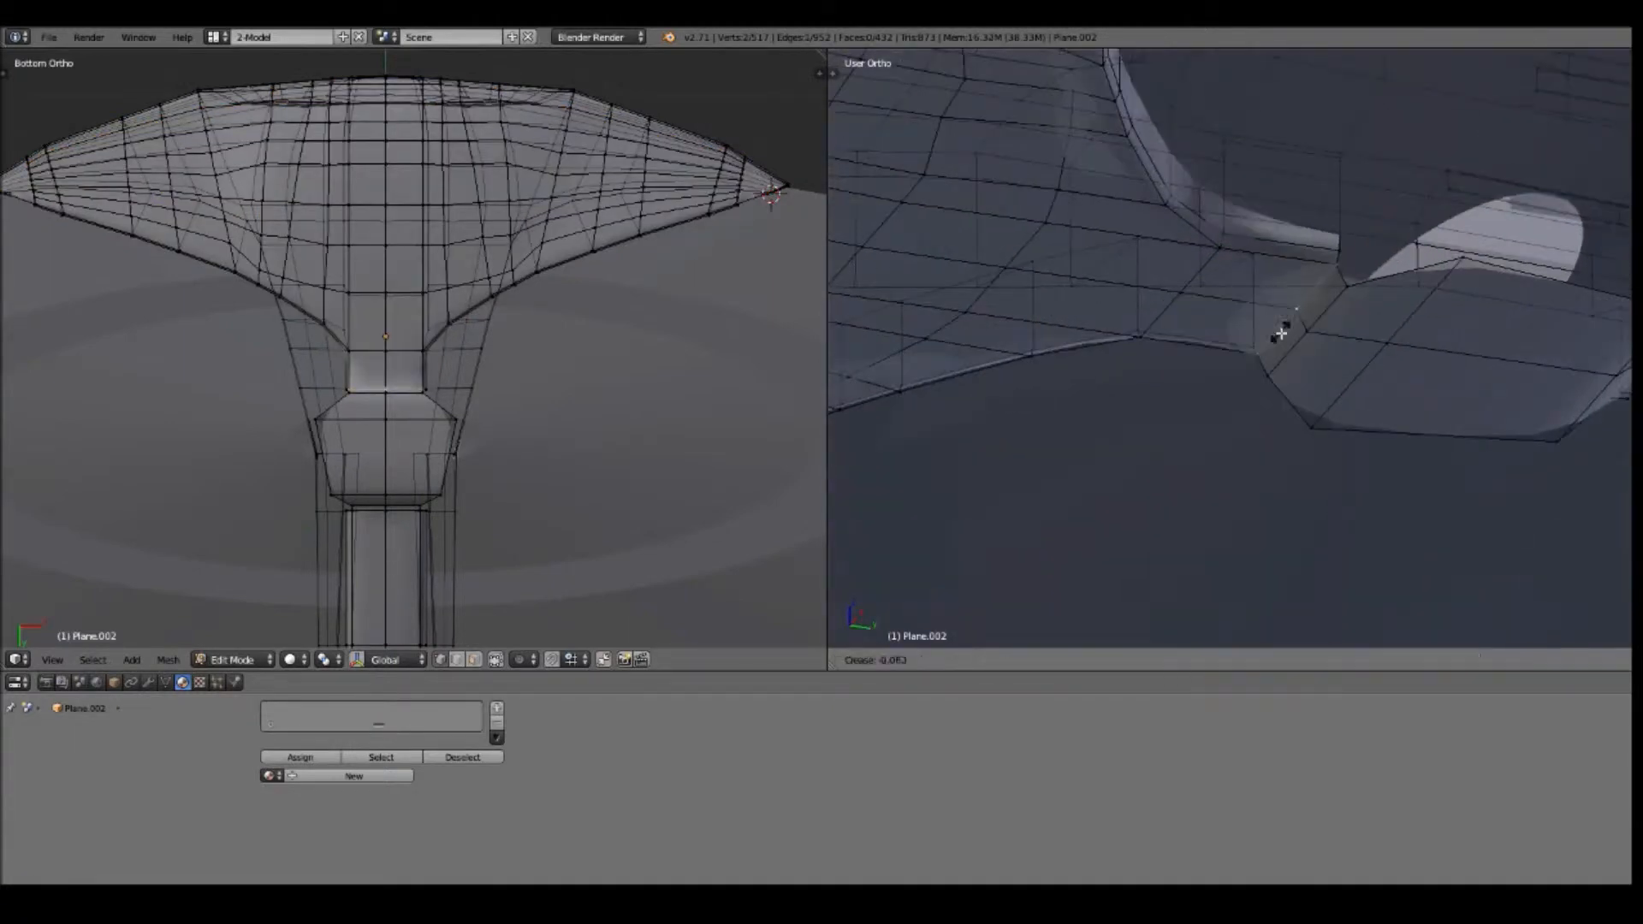
left_click(1294, 401)
middle_click_drag(1294, 401, 1150, 334)
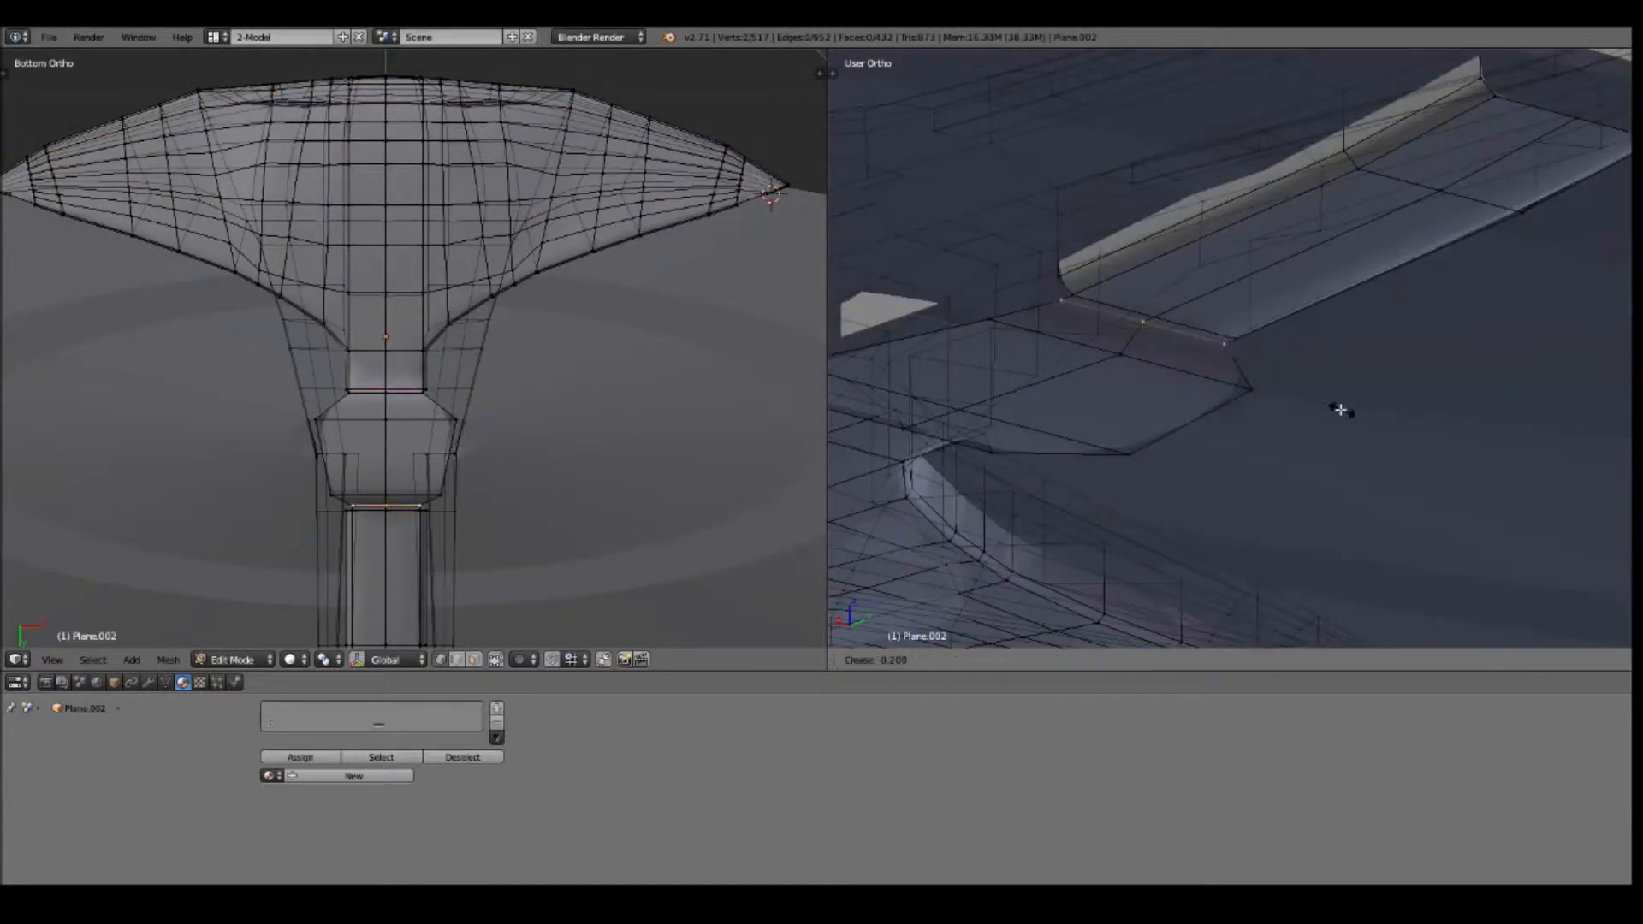
left_click(1115, 469)
Examine the creased middle section of the underside in Object Mode
scroll(1170, 440, "down", 3)
scroll(1170, 440, "up", 4)
key("Tab")
scroll(1122, 399, "down", 5)
middle_click_drag(1122, 400, 1111, 650)
scroll(1250, 451, "up", 5)
key("alt+Tab")
left_click(1319, 38)
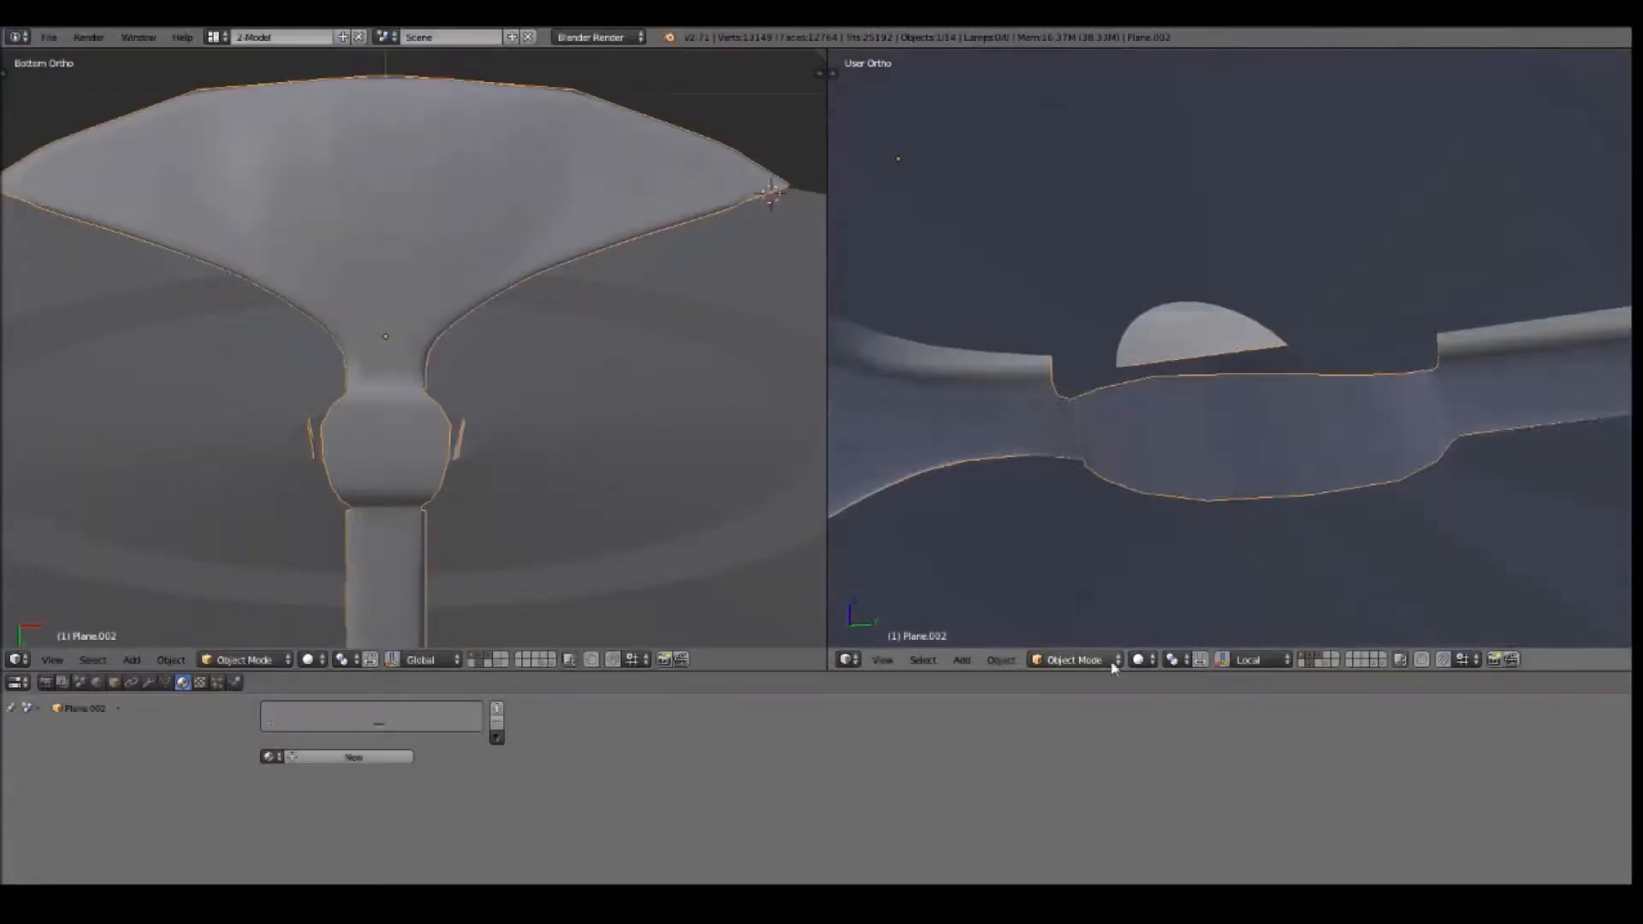
Extrude the side edge of the underside's wider middle section up along Z in the right view
key("Tab")
right_click(1369, 444)
left_click(881, 660)
left_click(961, 512)
scroll(491, 492, "up", 4)
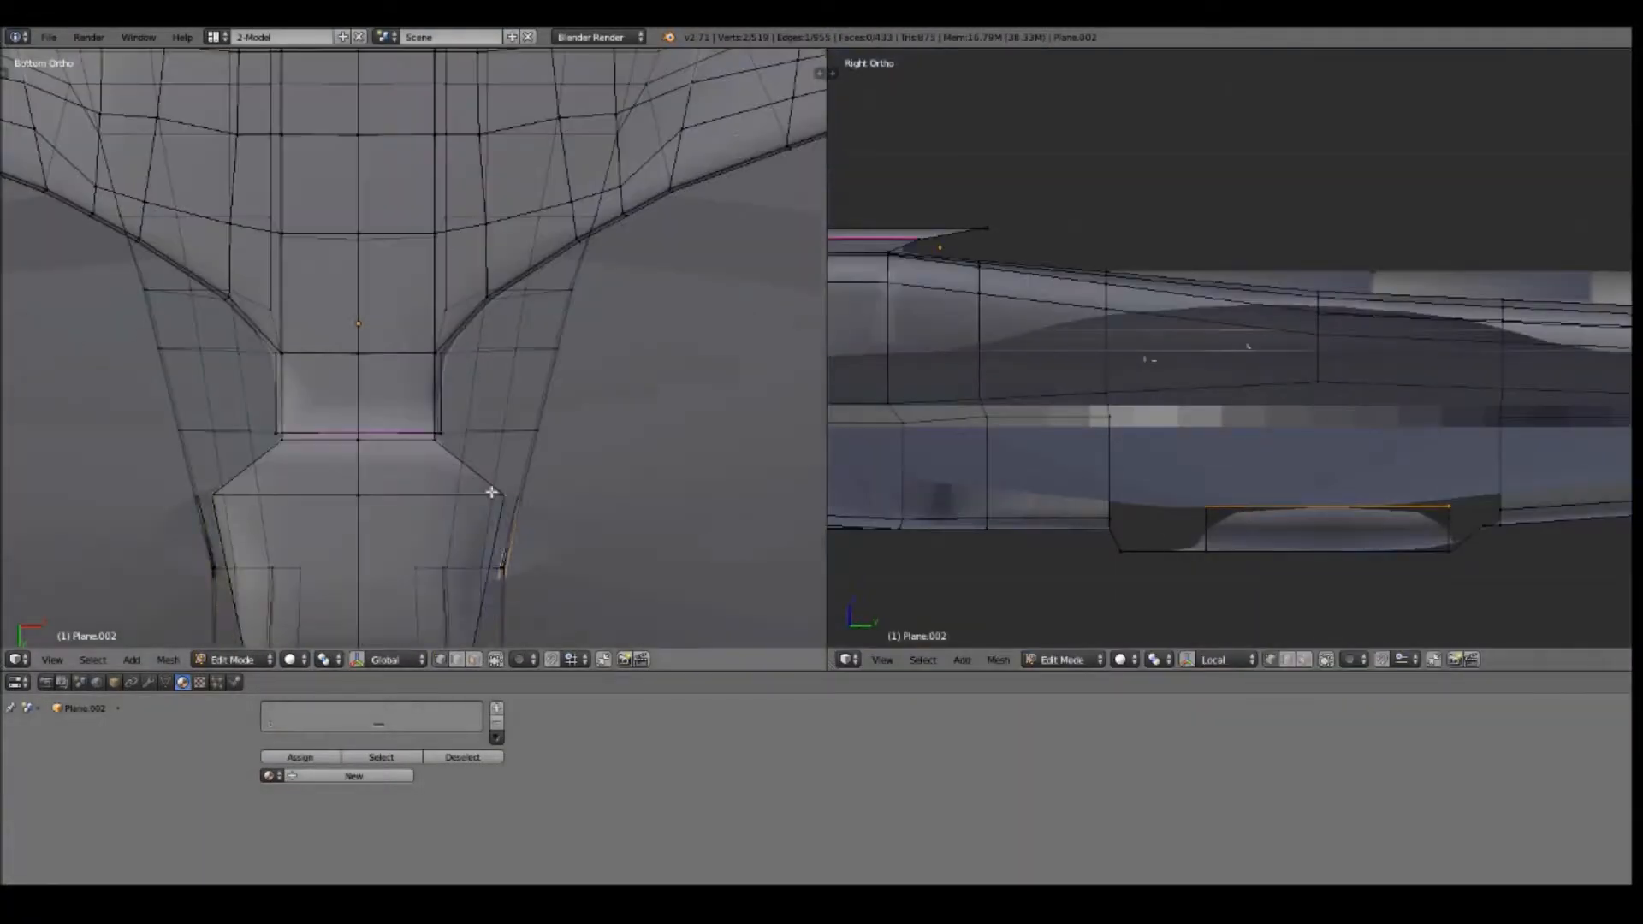
left_click(1350, 516)
Extrude the sloped front corner of the underside's wider section up along Z to continue the side wall
right_click(1120, 551)
middle_click_drag(1158, 554, 1174, 514)
right_click(1250, 381, "shift")
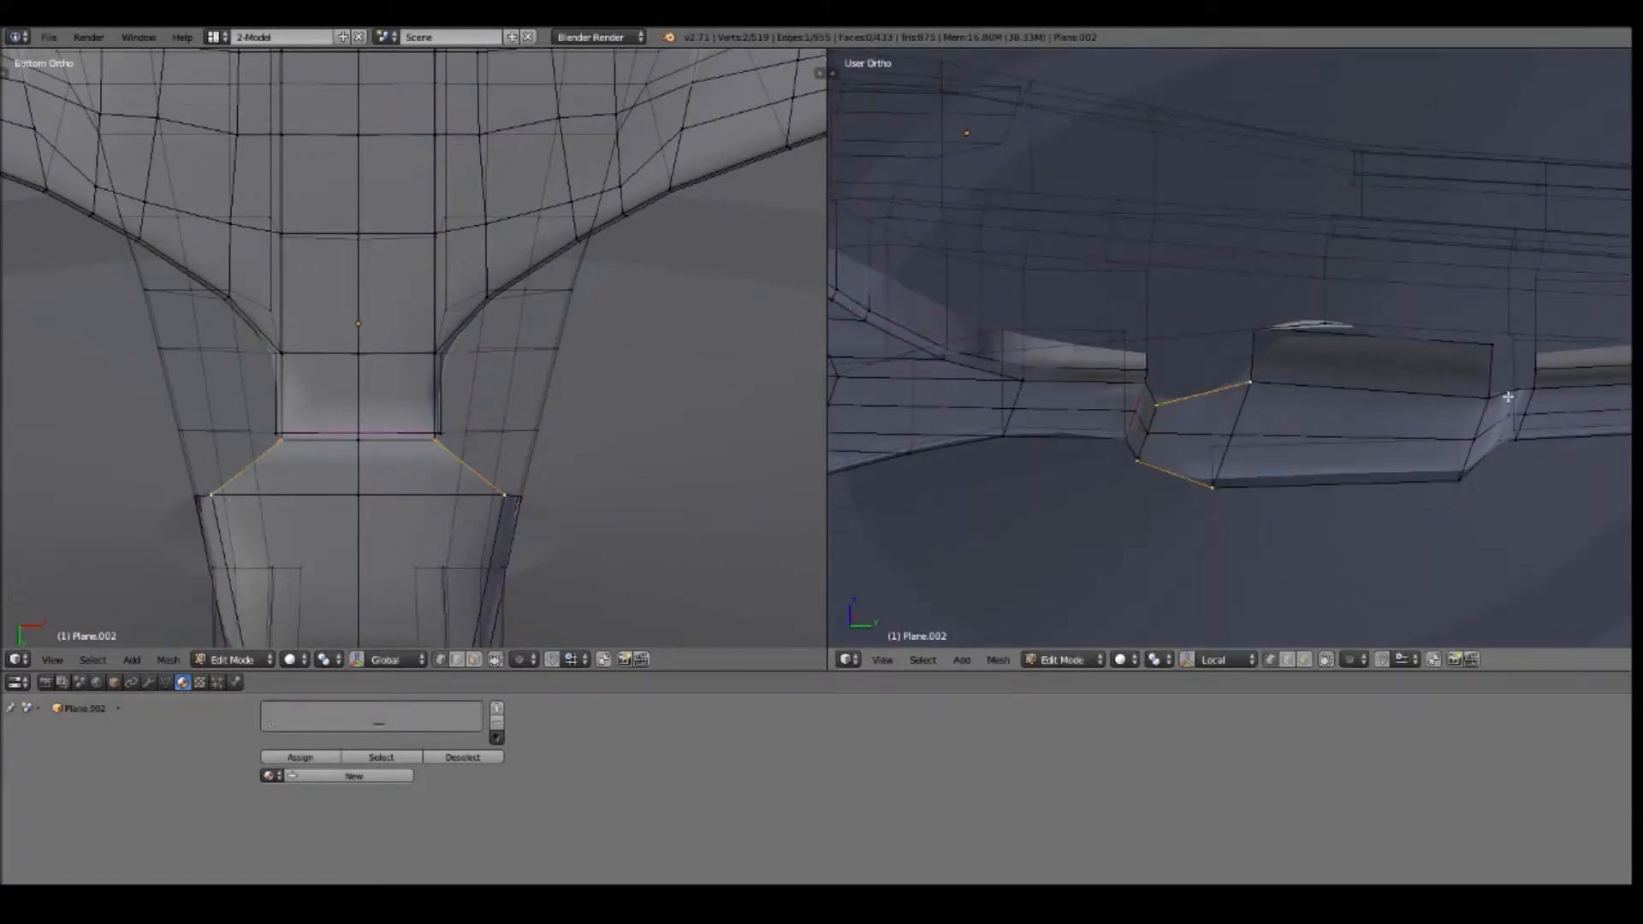
key("ctrl+z")
middle_click_drag(1501, 418, 1455, 377)
left_click(881, 660)
left_click(961, 512)
key("e")
key("z")
left_click(1170, 495)
Move the side wall's upper edges, including the front corner, along Z in the right view
key("g")
middle_click_drag(1333, 526, 1301, 466)
left_click(881, 660)
left_click(946, 511)
key("g")
key("z")
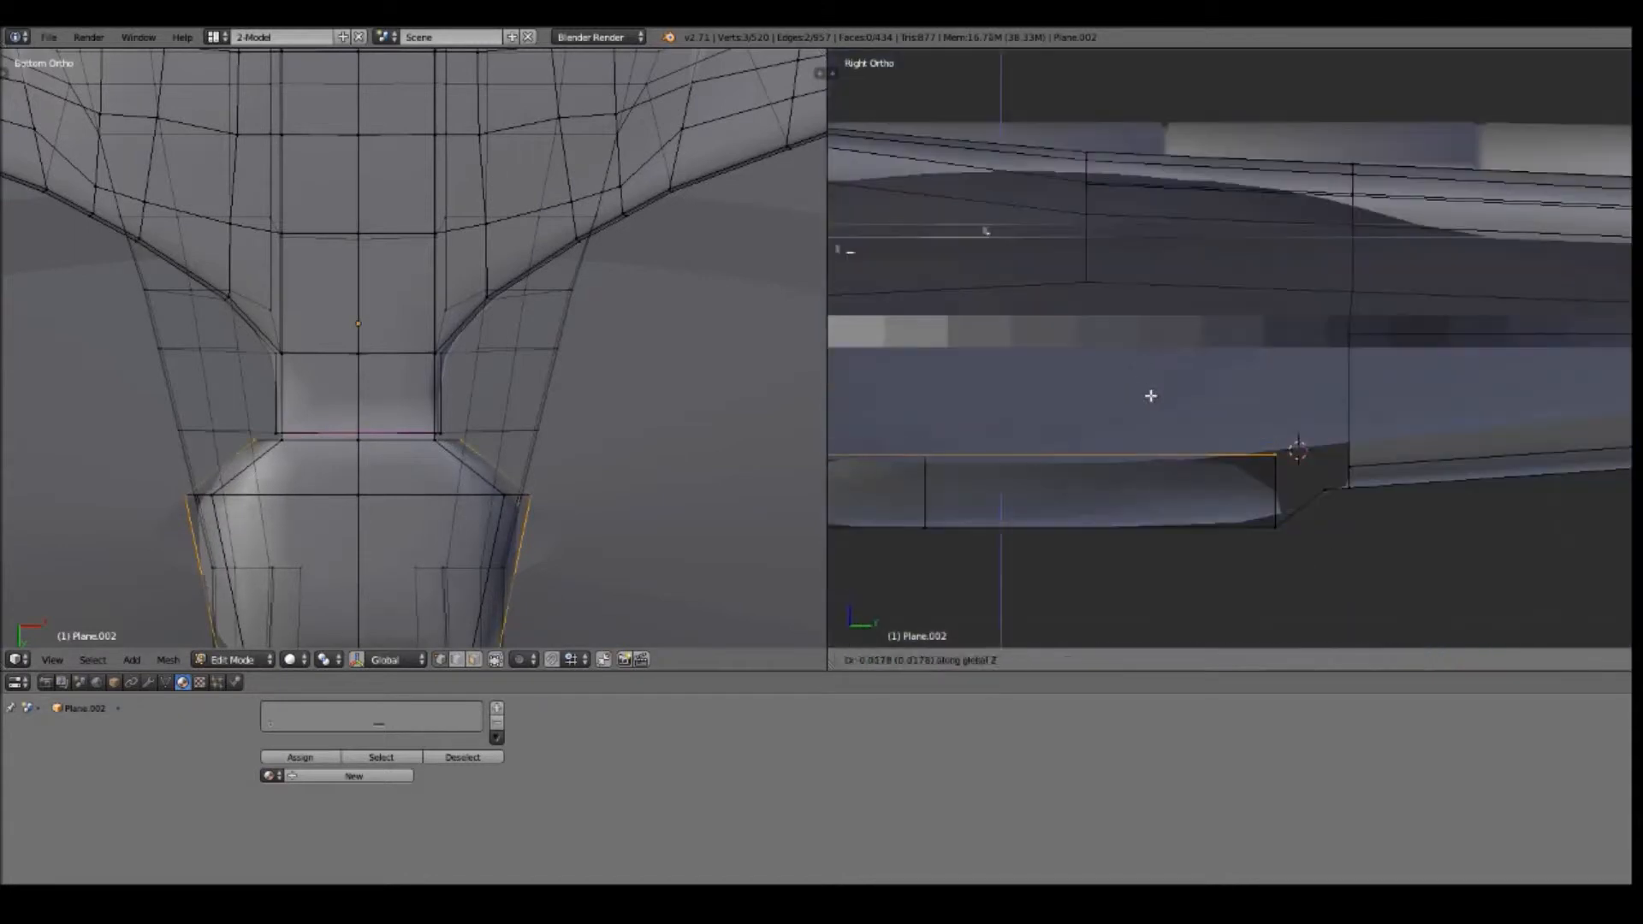
left_click(1147, 396)
Reposition the side wall's rear corner geometry in the right view and fill a face towards the rear strip
middle_click_drag(1142, 454, 1115, 403)
right_click(1185, 402)
left_click(881, 660)
left_click(902, 511)
key("g")
right_click(1375, 561)
middle_click_drag(544, 638, 532, 439, "shift")
middle_click_drag(1404, 547, 1027, 480)
key("f")
right_click(1220, 505, "alt")
Try to add a loop cut along the side wall of the wider middle section
key("ctrl+r")
left_click(1005, 470)
left_click(1006, 436)
left_click(882, 660)
left_click(912, 512)
middle_click_drag(928, 531, 1005, 464, "shift")
key("ctrl+z")
Fill the open rear corner between the side wall and the rear strip, and check the shape in Object Mode
key("ctrl+r")
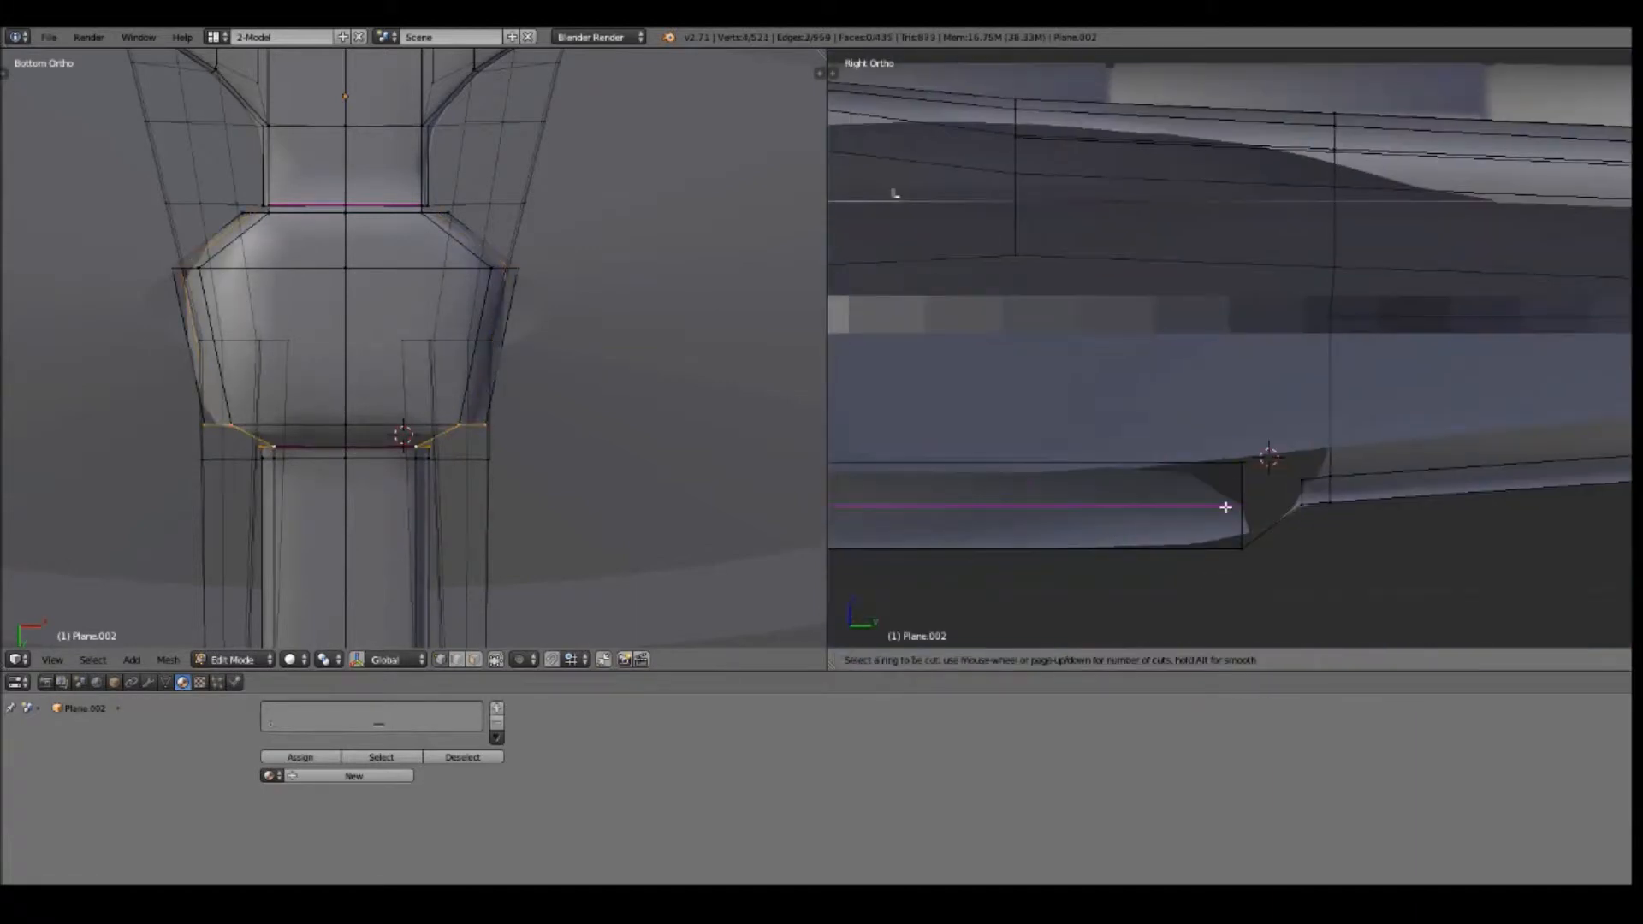
key("f")
middle_click_drag(1234, 513, 1104, 359)
left_click(1063, 660)
left_click(1087, 640)
middle_click_drag(1103, 547, 1132, 462)
key("Tab")
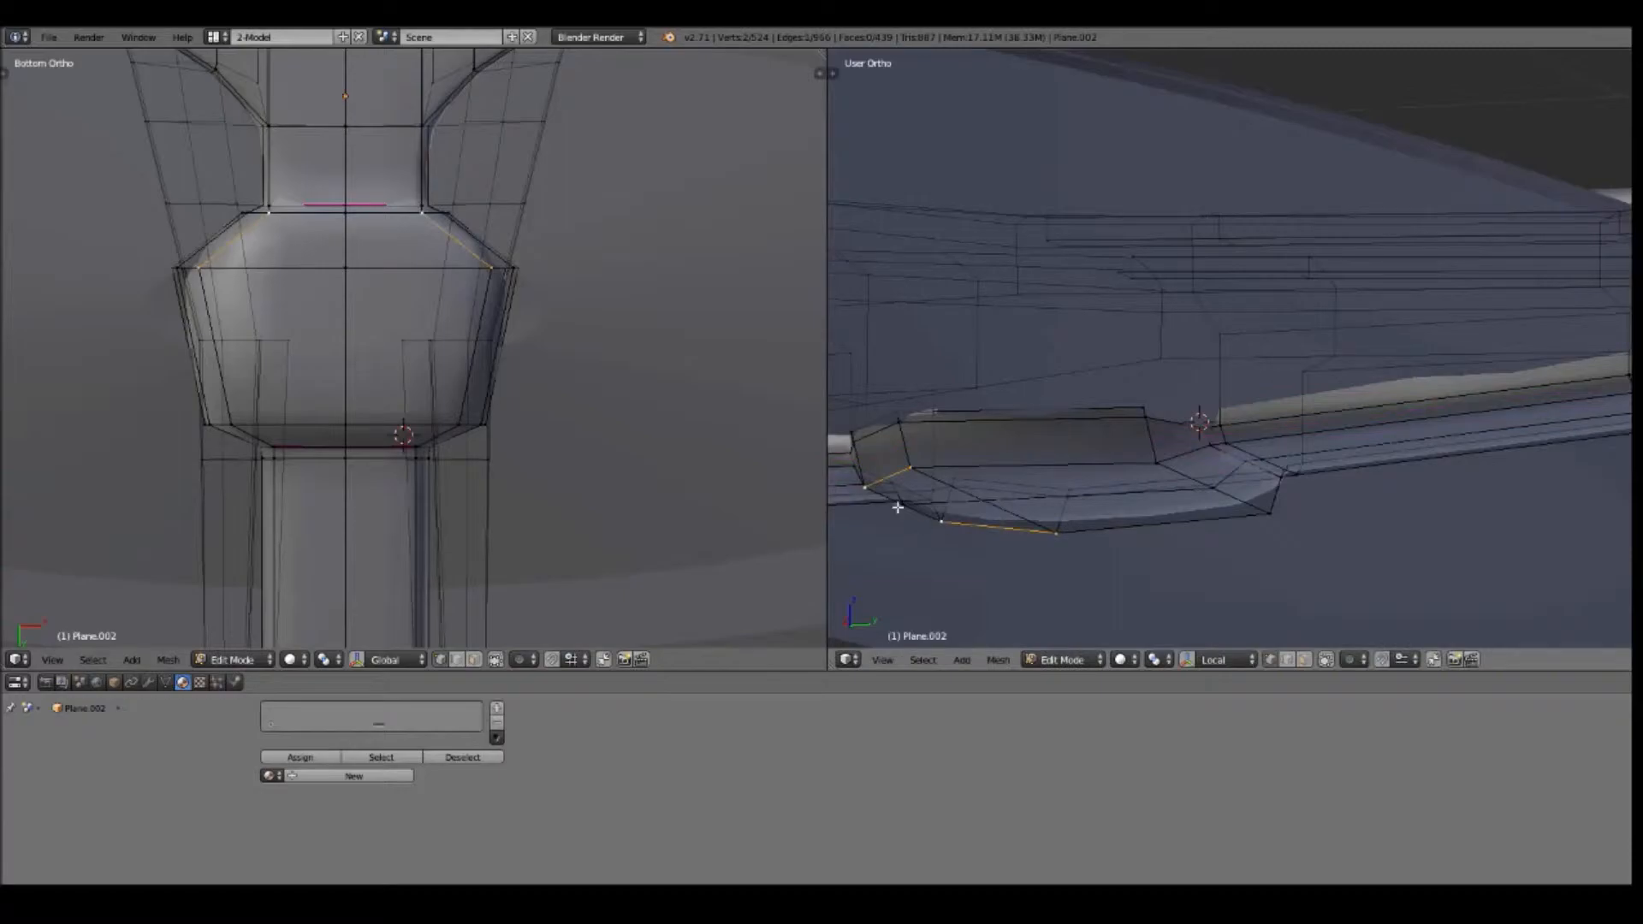
Crease the bottom outline edges of the wider section and preview it in rendered shading
left_click(1177, 519)
key("F12")
key("Escape")
left_click(1120, 660)
left_click(1157, 565)
middle_click_drag(1160, 558, 1181, 521)
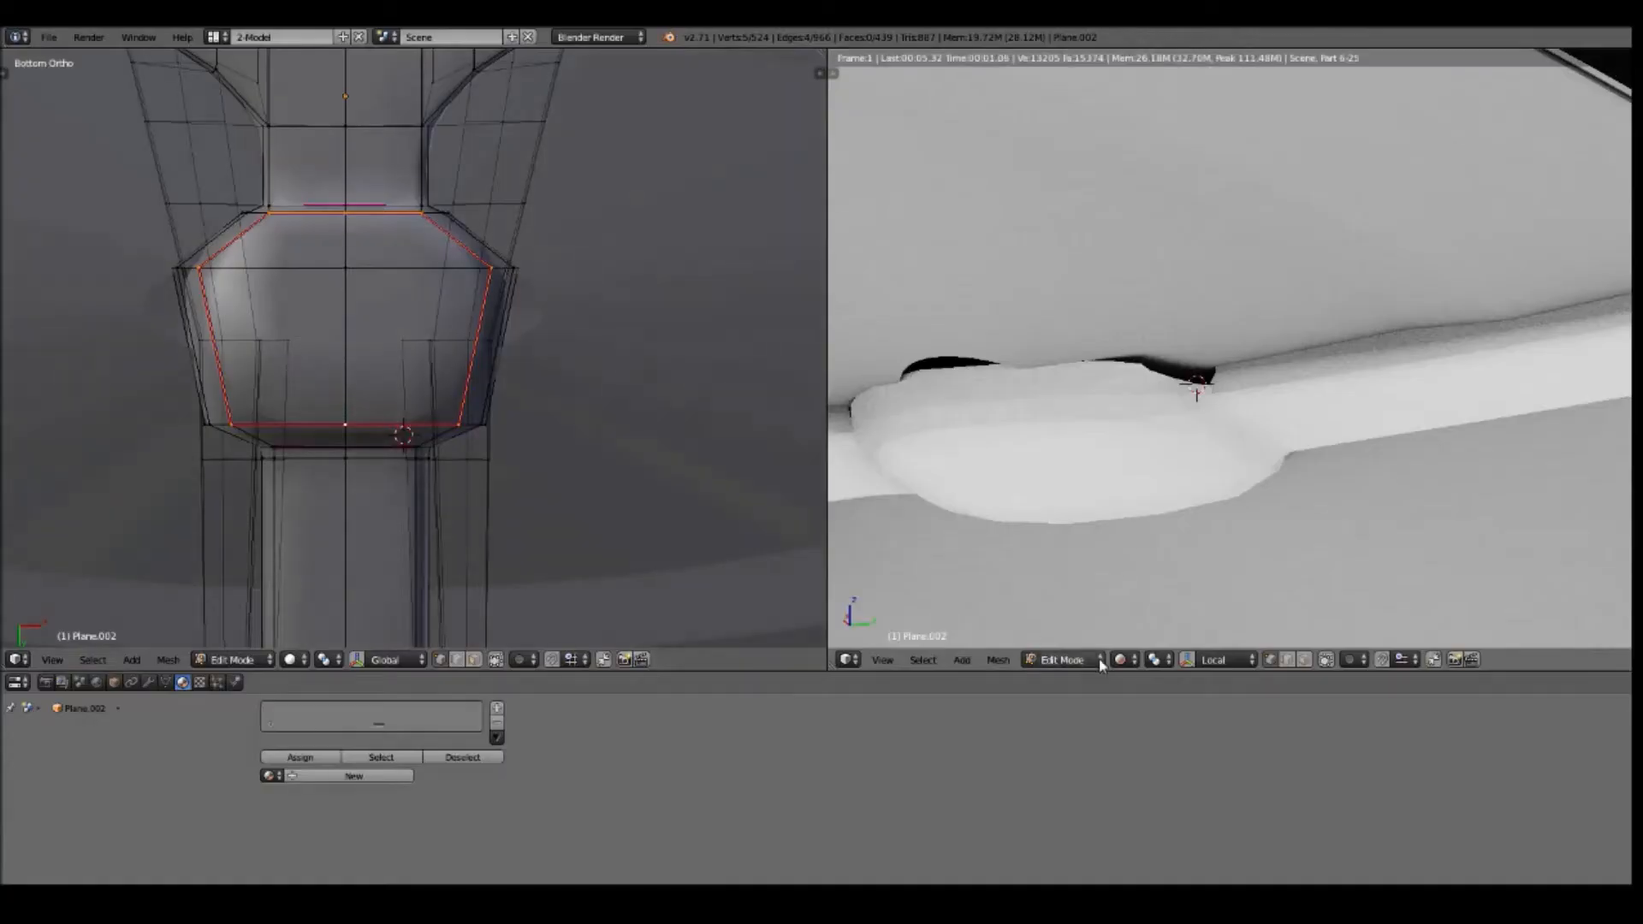
left_click(1100, 662)
left_click(1080, 640)
key("shift+z")
Extrude the open end of the upper hull's inner side strip towards the raised front block in the top view
scroll(1184, 444, "down", 5)
middle_click_drag(1184, 444, 1232, 479)
scroll(1232, 479, "up", 7)
key("shift+h")
key("Tab")
left_click(53, 660)
left_click(77, 594)
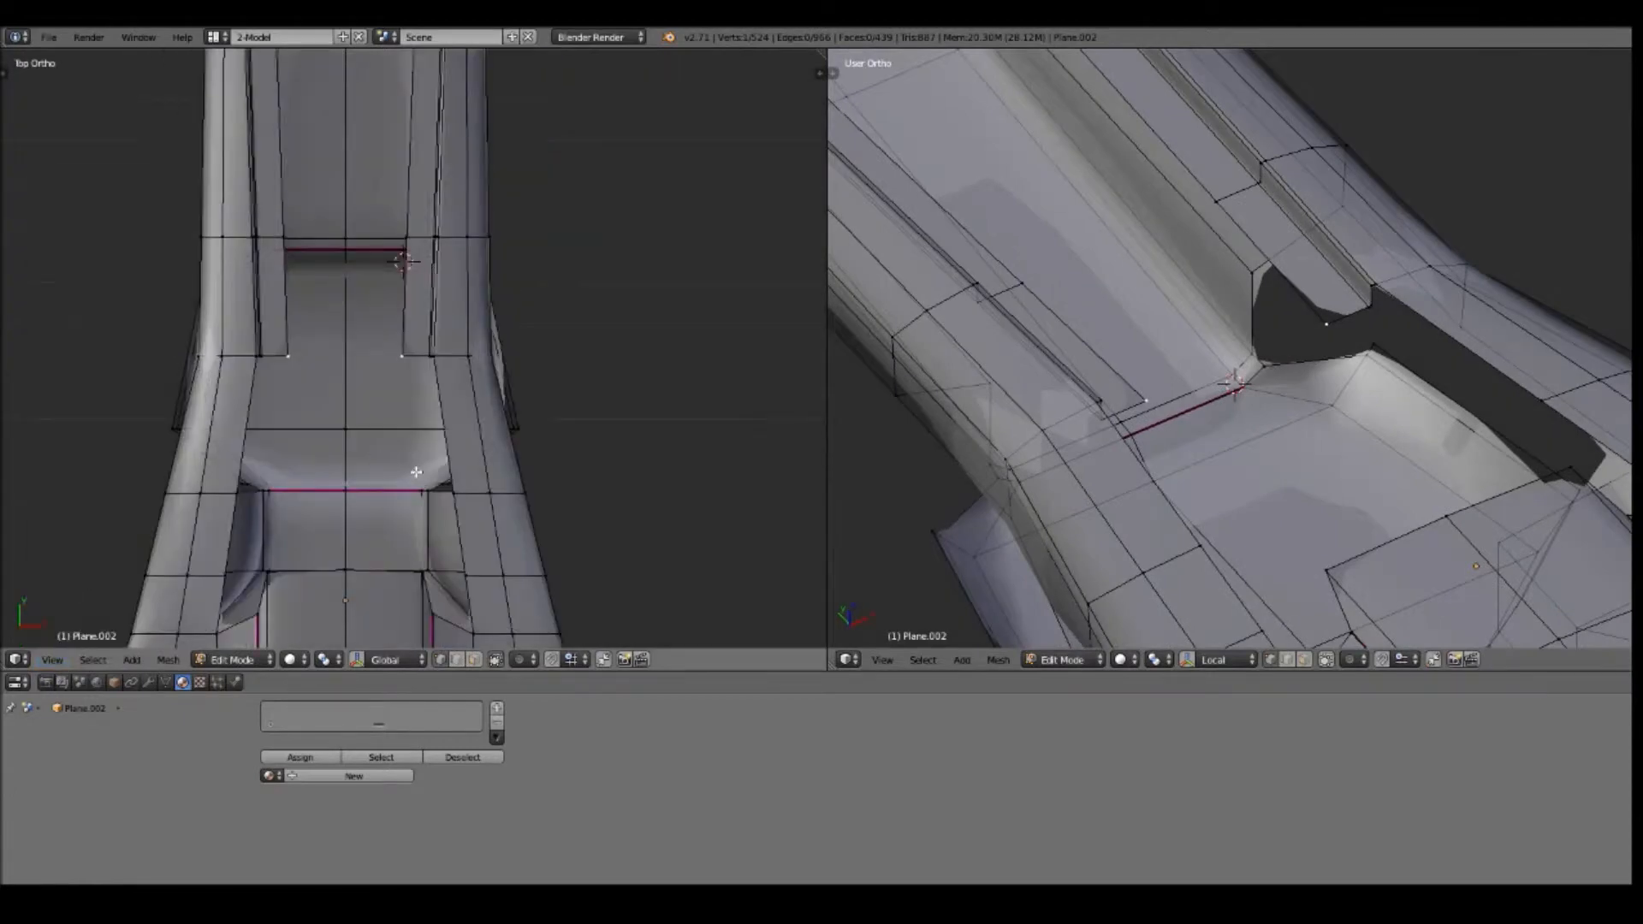
left_click(490, 566)
middle_click_drag(1198, 402, 1129, 359)
scroll(1129, 360, "up", 4)
right_click(1131, 219)
scroll(1153, 294, "up", 3)
middle_click_drag(449, 433, 460, 340, "shift")
scroll(459, 340, "up", 1)
key("e")
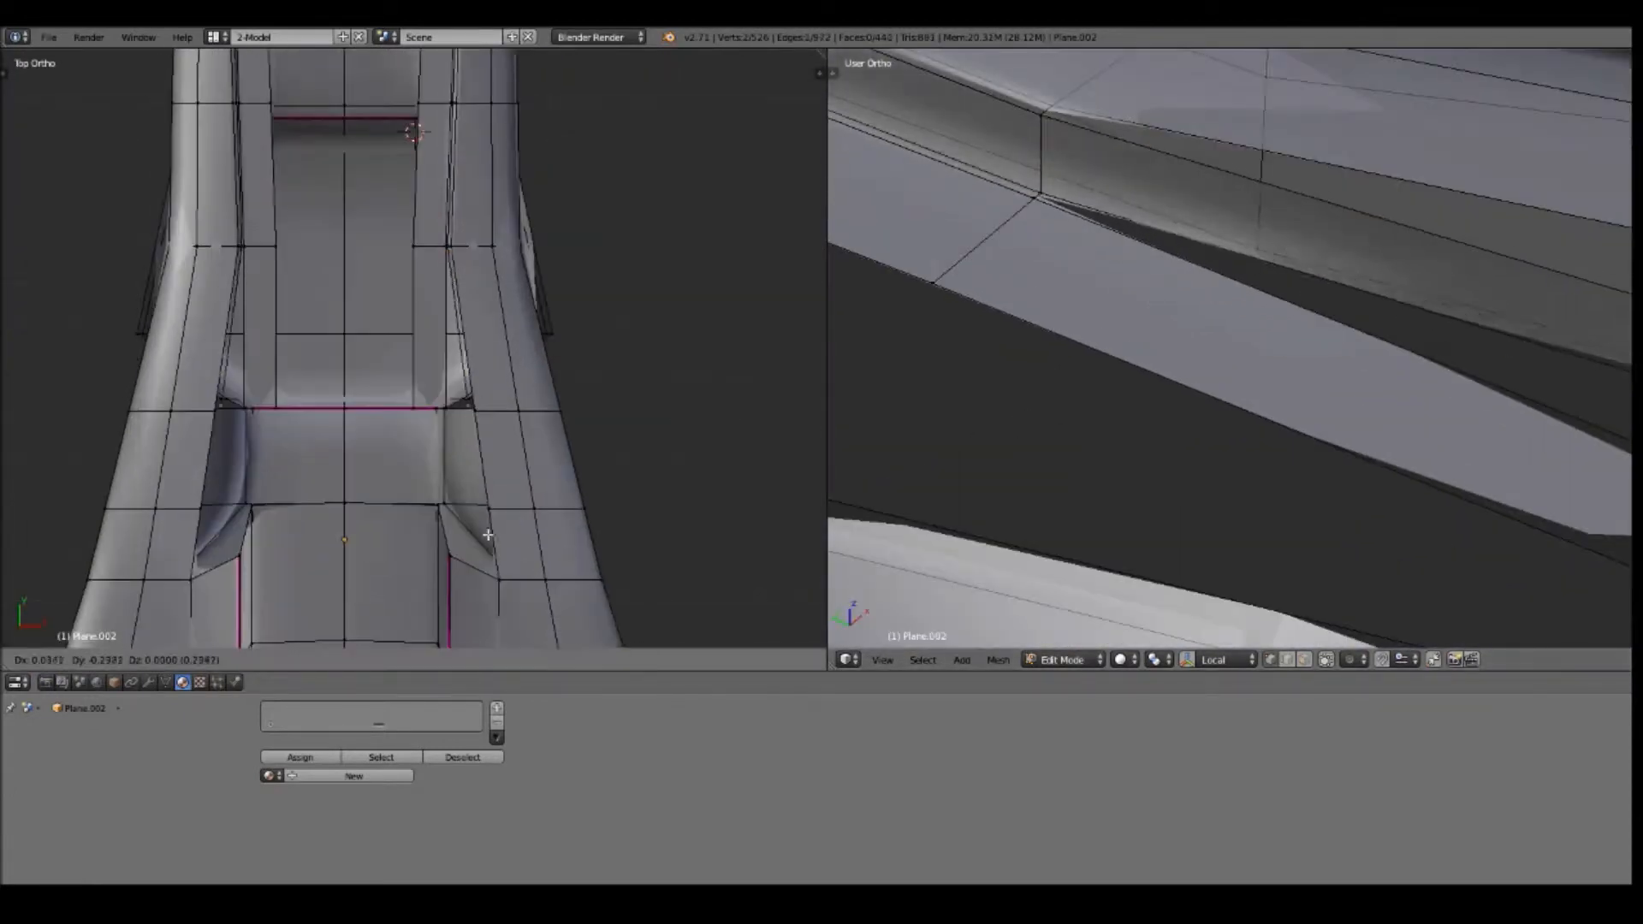
middle_click_drag(976, 473, 649, 457, "shift")
right_click_drag(1441, 480, 1529, 425)
Fill the gaps between the extended strip and the adjoining inner wall, and adjust the corner's height along Z
scroll(436, 382, "up", 8)
right_click(597, 531)
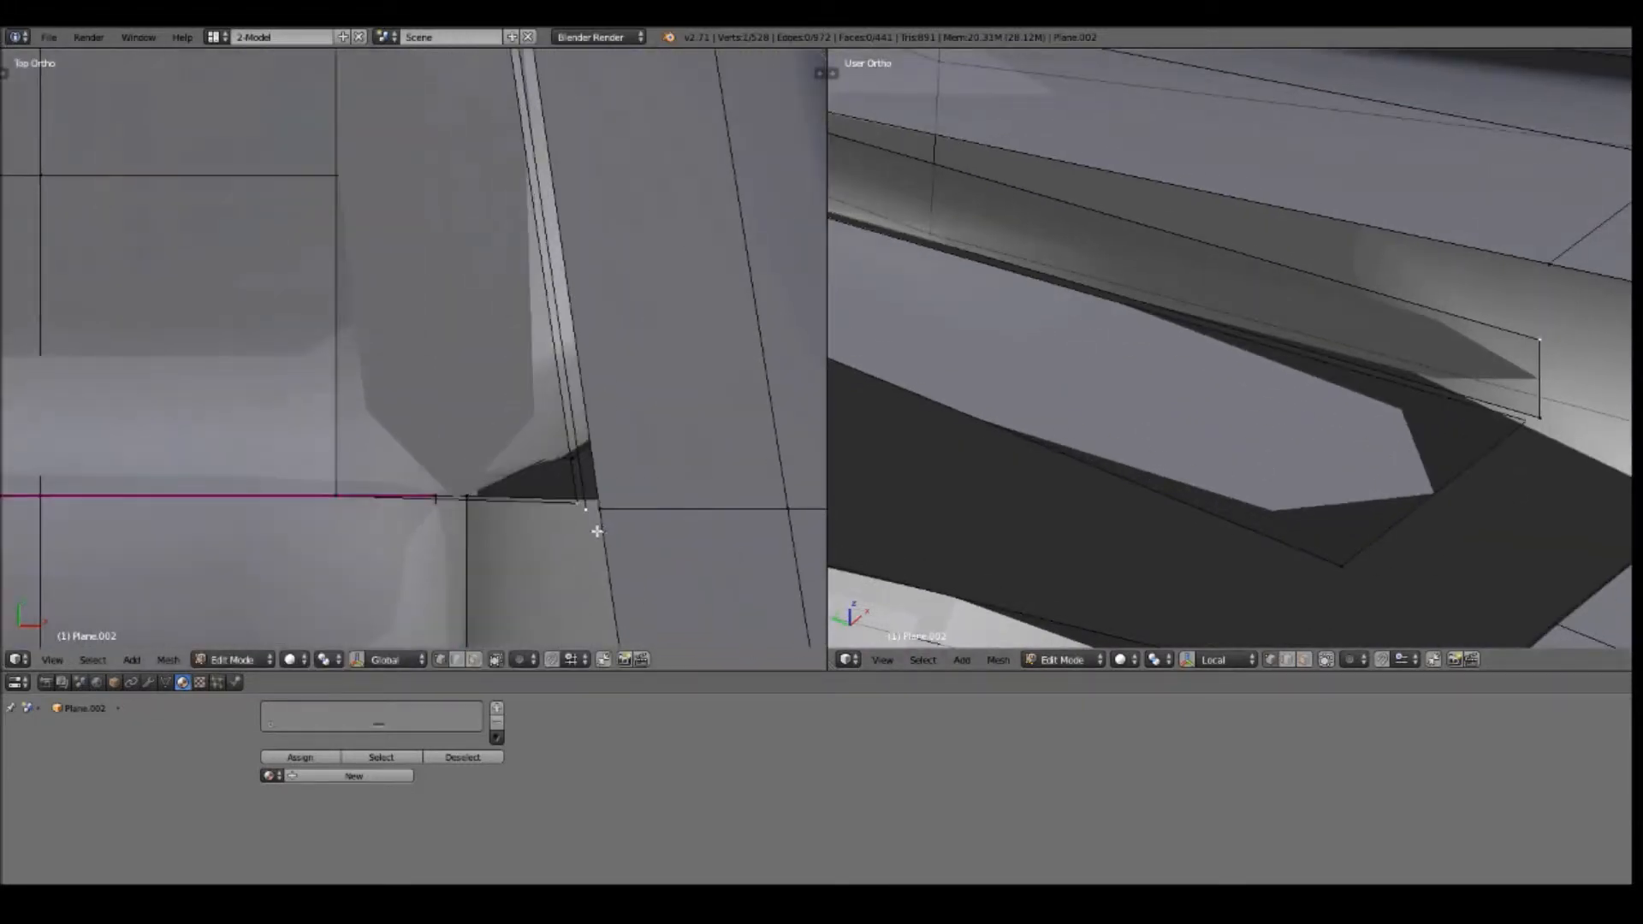
middle_click_drag(1302, 426, 1562, 506, "shift")
key("f")
scroll(964, 275, "down", 2)
right_click(895, 235)
key("f")
key("g")
key("z")
left_click(1404, 411)
key("a")
middle_click_drag(1219, 446, 1133, 521)
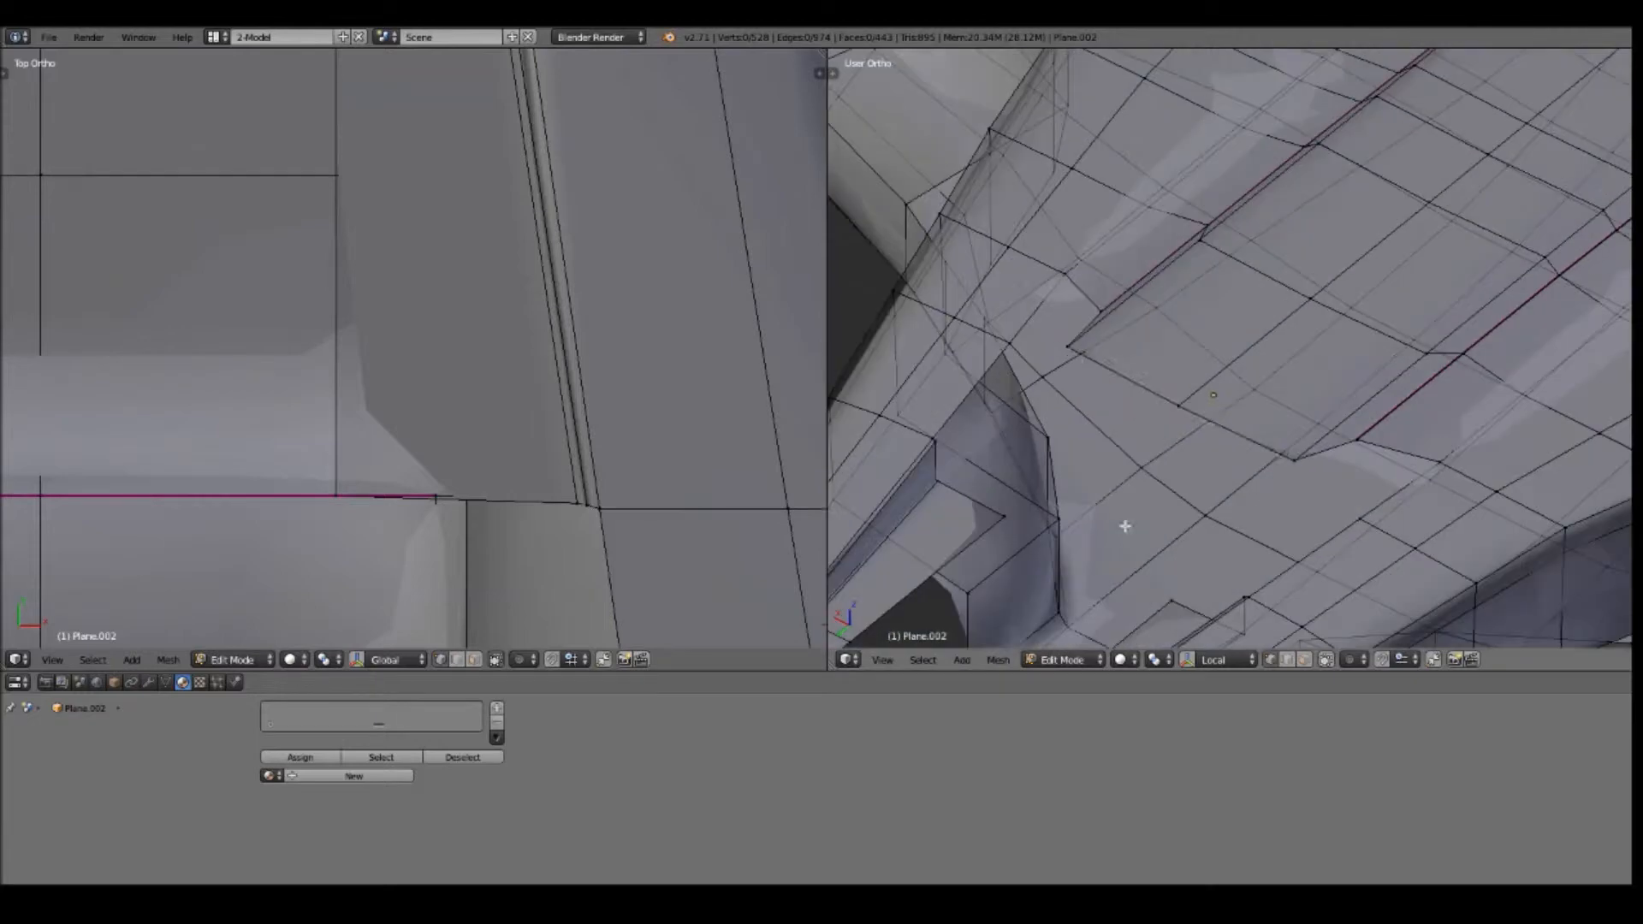
Extrude new geometry from the raised block's corner, position it in the right view and fill a connecting face
right_click(1147, 407)
scroll(493, 291, "down", 7)
key("e")
right_click(451, 470)
left_click(883, 660)
left_click(927, 516)
key("g")
right_click(1207, 450)
middle_click_drag(1206, 450, 1272, 546)
key("f")
key("a")
Turn off the Mirror modifier's edit cage display and try the Subsurf modifier's edit-mode display options
left_click(148, 683)
left_click(427, 732)
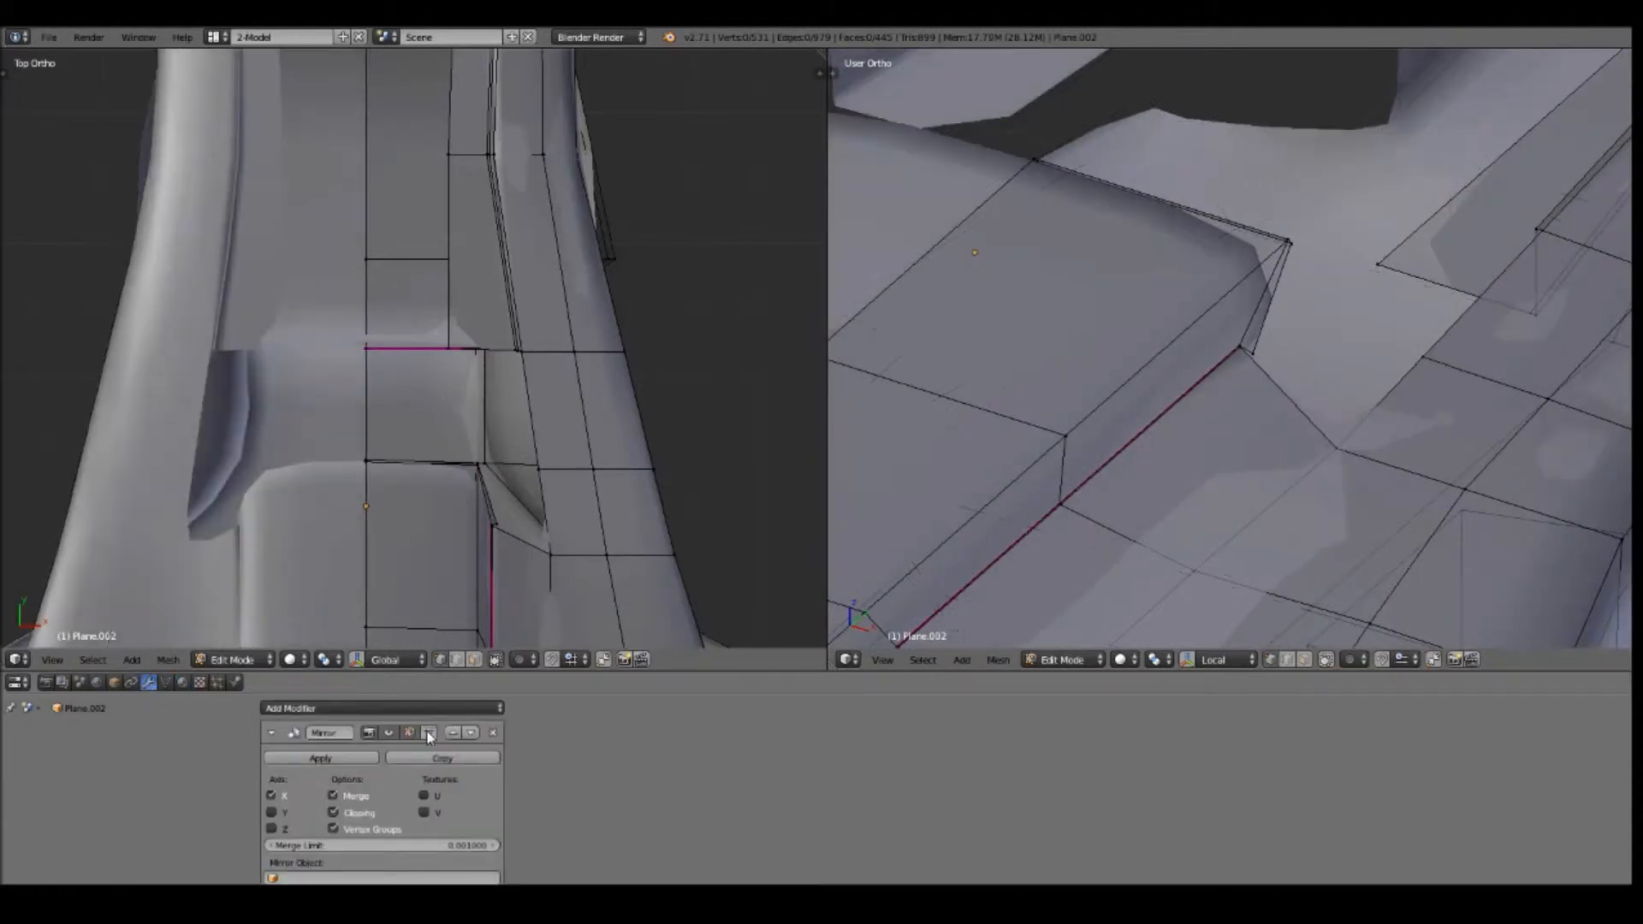
left_click(427, 732)
left_click(427, 733)
left_click(271, 733)
left_click(425, 762)
left_click(425, 762)
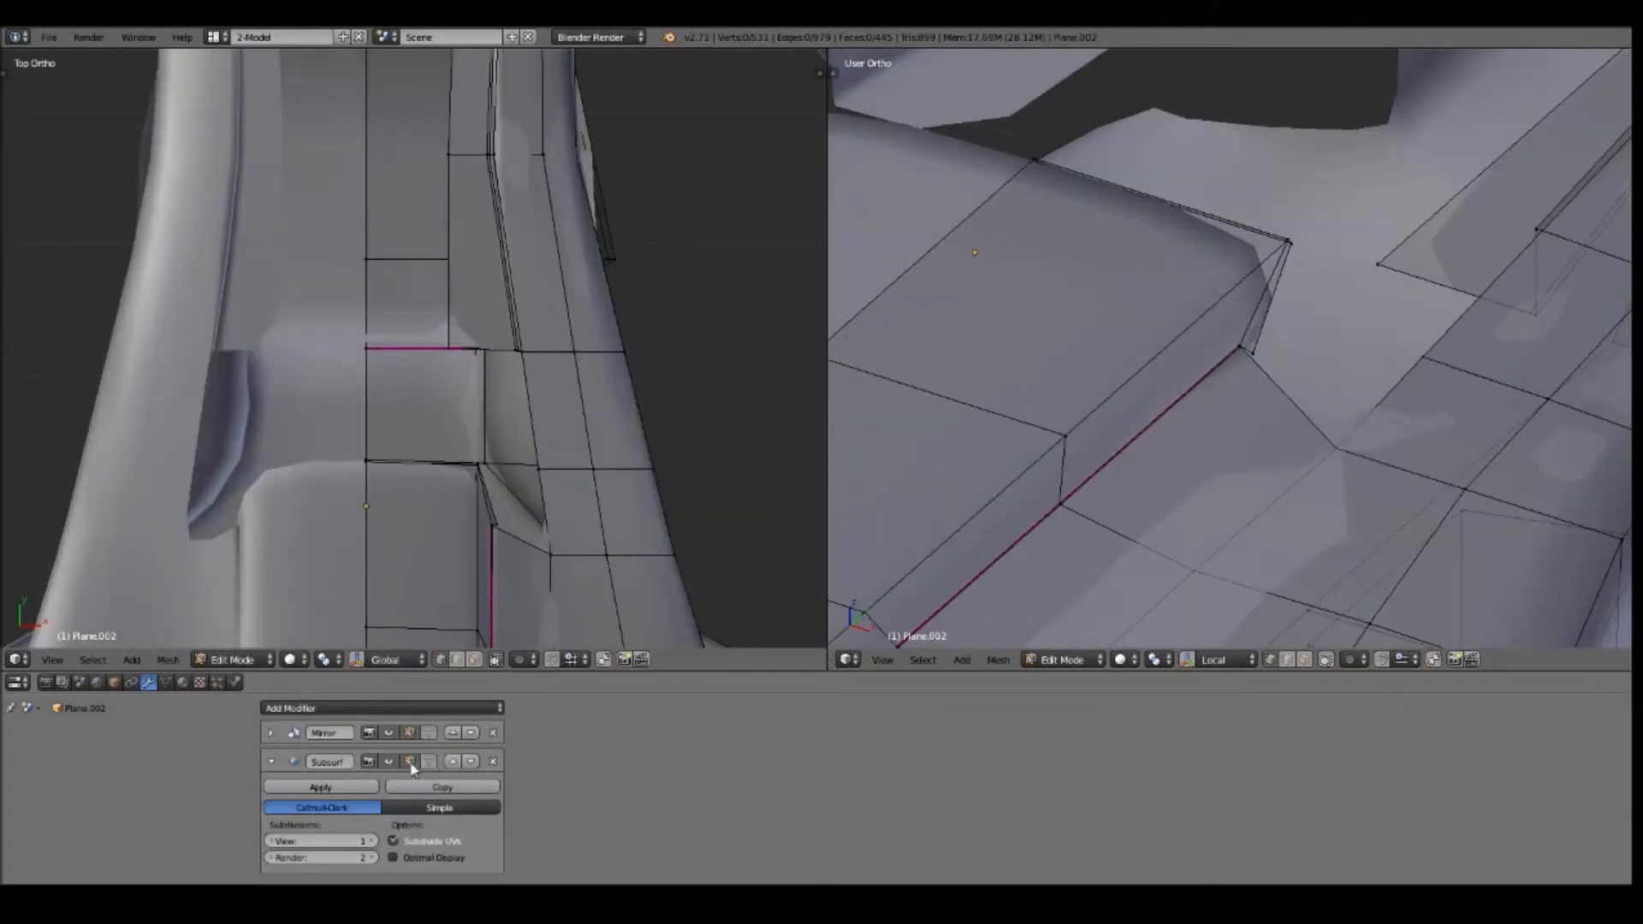
left_click(411, 760)
left_click(410, 760)
Select the end edges of the inner strip and wall beside the raised block and extrude them along Y
middle_click_drag(1368, 402, 1258, 451)
right_click(1173, 356)
right_click(1185, 353, "shift")
scroll(979, 378, "down", 2)
middle_click_drag(1174, 376, 1229, 343)
right_click(1305, 372)
scroll(1229, 342, "up", 3)
right_click(1228, 313, "shift")
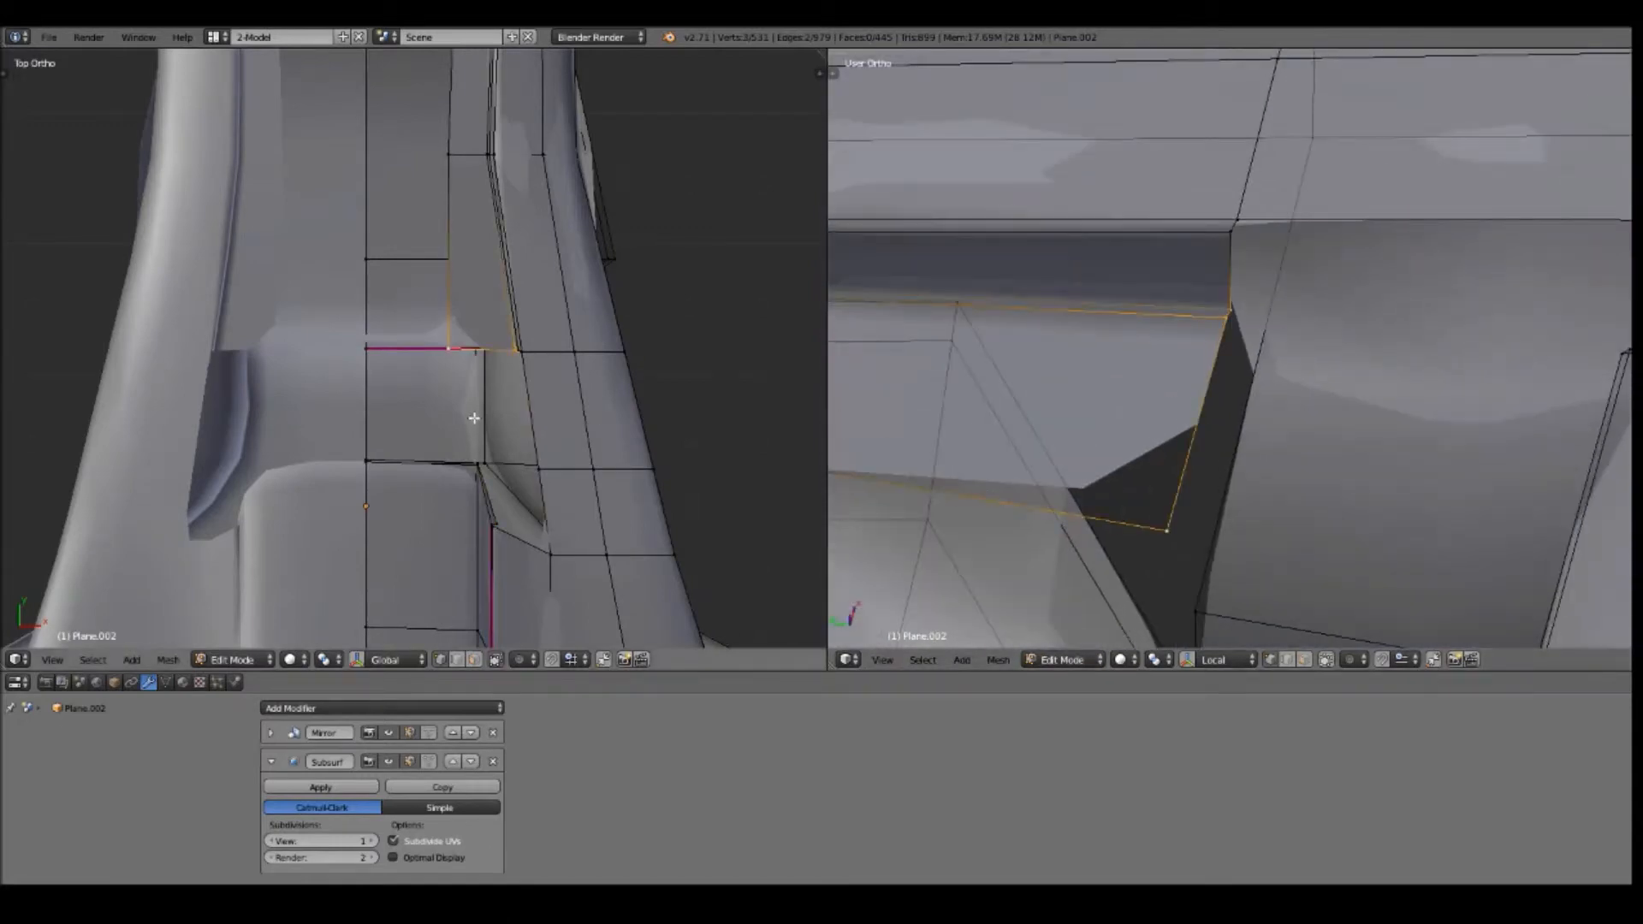
key("e")
key("y")
left_click(478, 530)
Move the extruded strip's outer vertices along X and against the hull's inner edge in the top view
right_click(450, 466, "shift")
middle_click_drag(1455, 368, 1188, 354, "shift")
scroll(530, 505, "up", 1)
key("g")
key("x")
left_click(566, 505)
key("g")
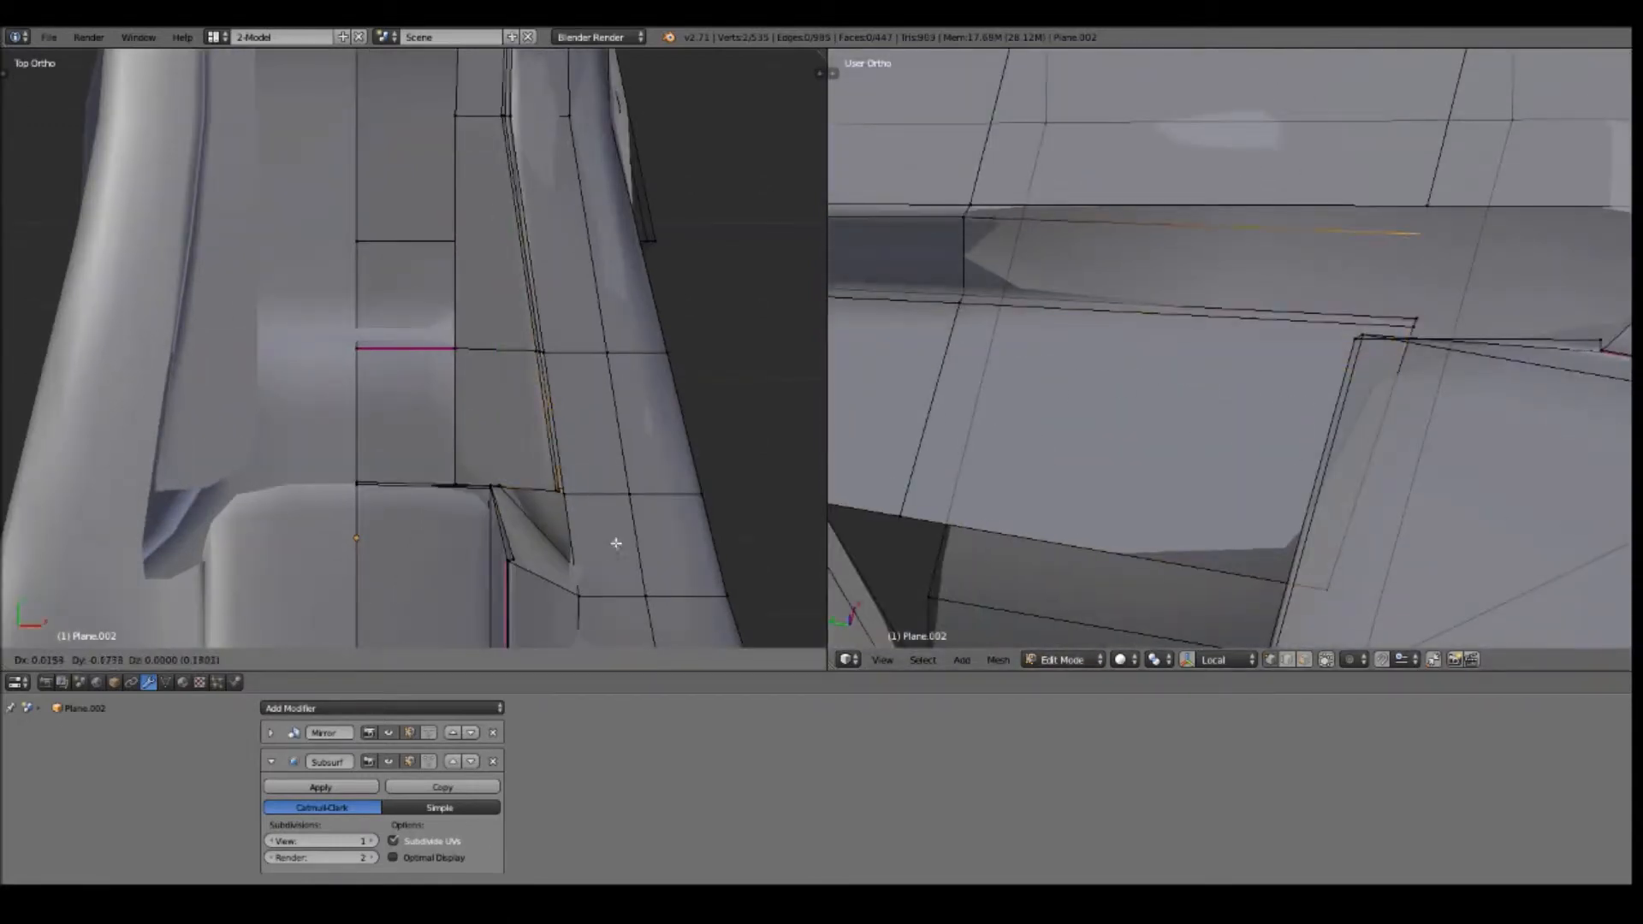
left_click(612, 542)
Adjust the height of the extruded wall's end vertices along Z and check the upper hull in Object Mode
key("g")
key("z")
left_click(1369, 257)
middle_click_drag(1291, 279, 1335, 360)
right_click(1500, 418)
key("g")
key("z")
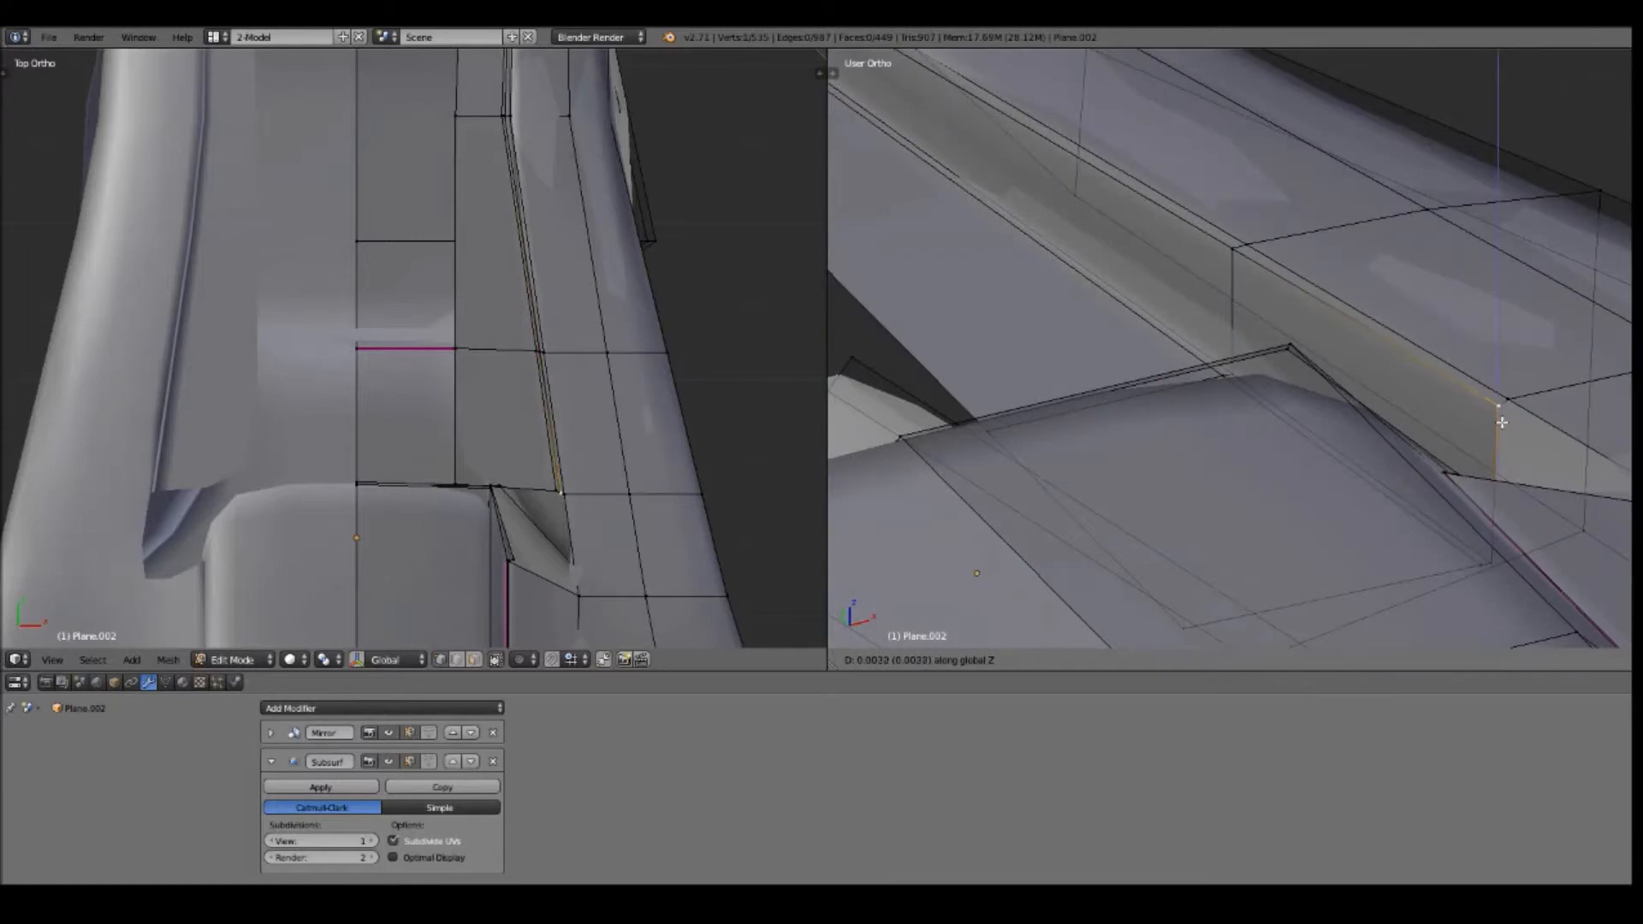
left_click(1500, 419)
scroll(564, 539, "up", 4)
scroll(1346, 539, "down", 4)
middle_click_drag(1338, 473, 1283, 599)
key("Tab")
scroll(1283, 599, "down", 5)
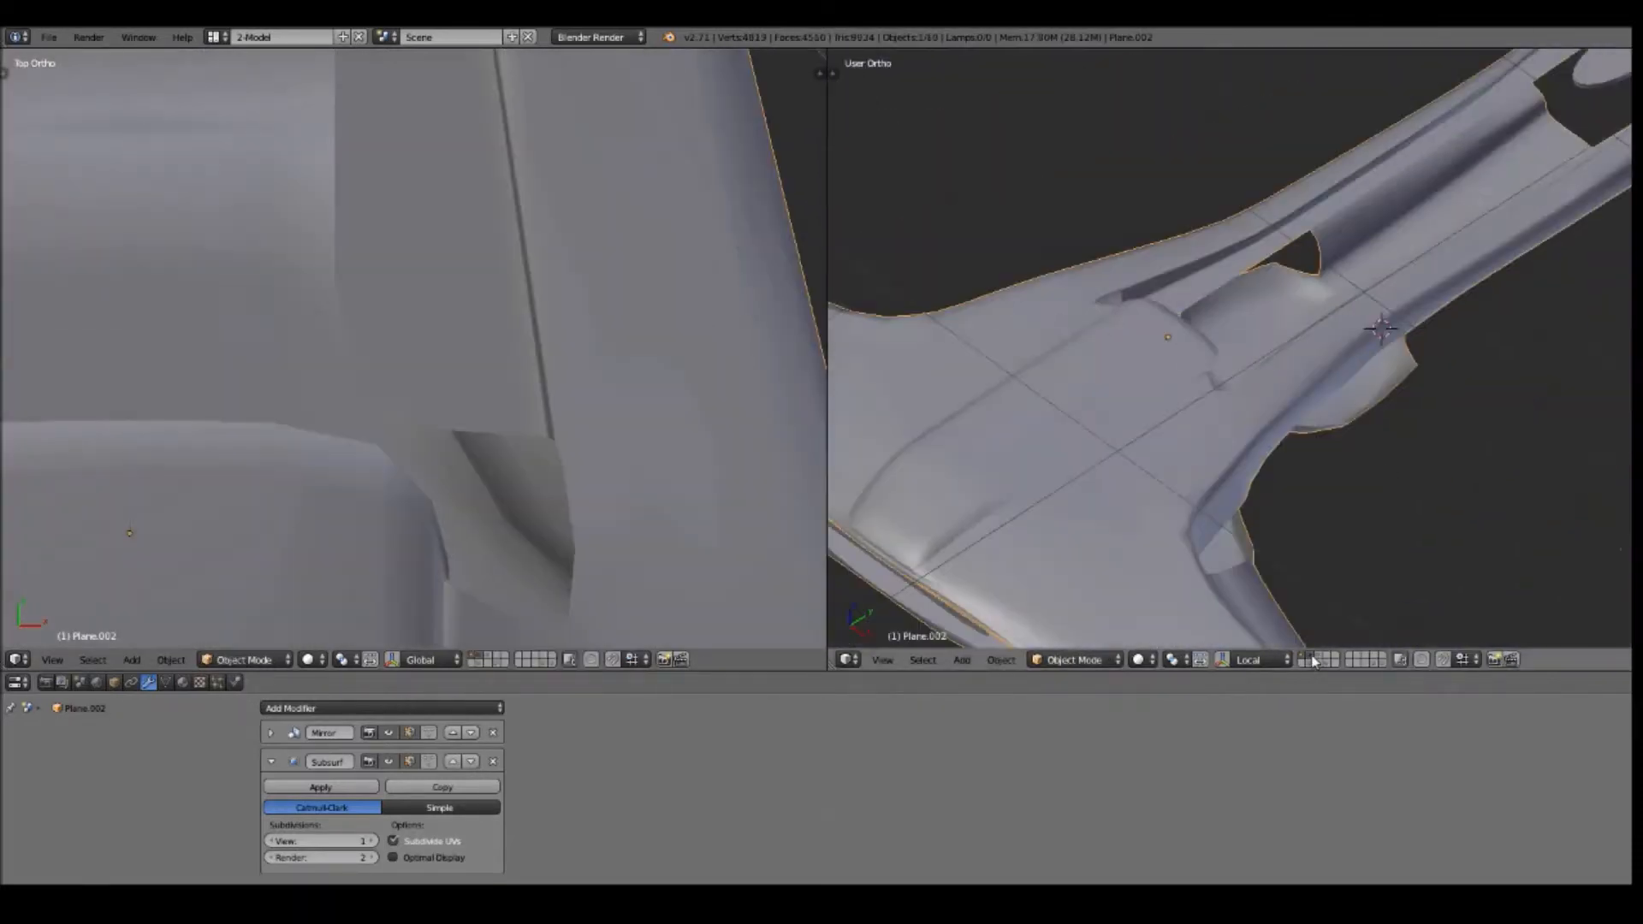
Show the additional scene layers with the other ship parts and switch the top view to the camera's reference image
left_click(1309, 655, "shift")
left_click(1307, 663, "shift")
scroll(1206, 455, "up", 5)
middle_click_drag(1206, 454, 1061, 427)
scroll(1185, 451, "down", 6)
right_click(1243, 432)
scroll(1243, 432, "up", 6)
scroll(1109, 443, "down", 5)
scroll(1168, 475, "up", 4)
key("KP_0")
key("Right")
Frame the pylon junction in the reference image and open the hull mesh in Edit Mode
right_click(1133, 444)
scroll(510, 353, "up", 4)
middle_click_drag(511, 353, 556, 305, "shift")
middle_click_drag(1168, 475, 1245, 398)
right_click(1181, 385)
scroll(484, 295, "down", 4)
key("1")
key("Tab")
Try a loop cut on the hull near the pylon, slide it along the surface and check the shape in Object Mode
scroll(1500, 293, "up", 3)
key("ctrl+r")
left_click(1245, 398)
left_click(1268, 554)
middle_click_drag(1267, 554, 1219, 257)
key("g")
key("g")
left_click(1109, 73)
key("shift+z")
middle_click_drag(1109, 74, 1240, 360)
key("shift+space")
key("shift+space")
key("shift+z")
key("Tab")
mouse_move(1111, 626)
middle_mouse_down()
mouse_move(1181, 502)
mouse_move(1250, 432)
mouse_move(1206, 462)
mouse_move(1210, 384)
mouse_move(1455, 291)
mouse_move(1363, 382)
mouse_move(1334, 368)
middle_mouse_up()
Try a lengthwise loop cut along the lower edge of the hull and pylon, and undo both trial loop cuts
key("Tab")
scroll(1211, 384, "up", 4)
key("ctrl+r")
left_click(1455, 290)
left_click(1456, 290)
scroll(480, 287, "up", 3)
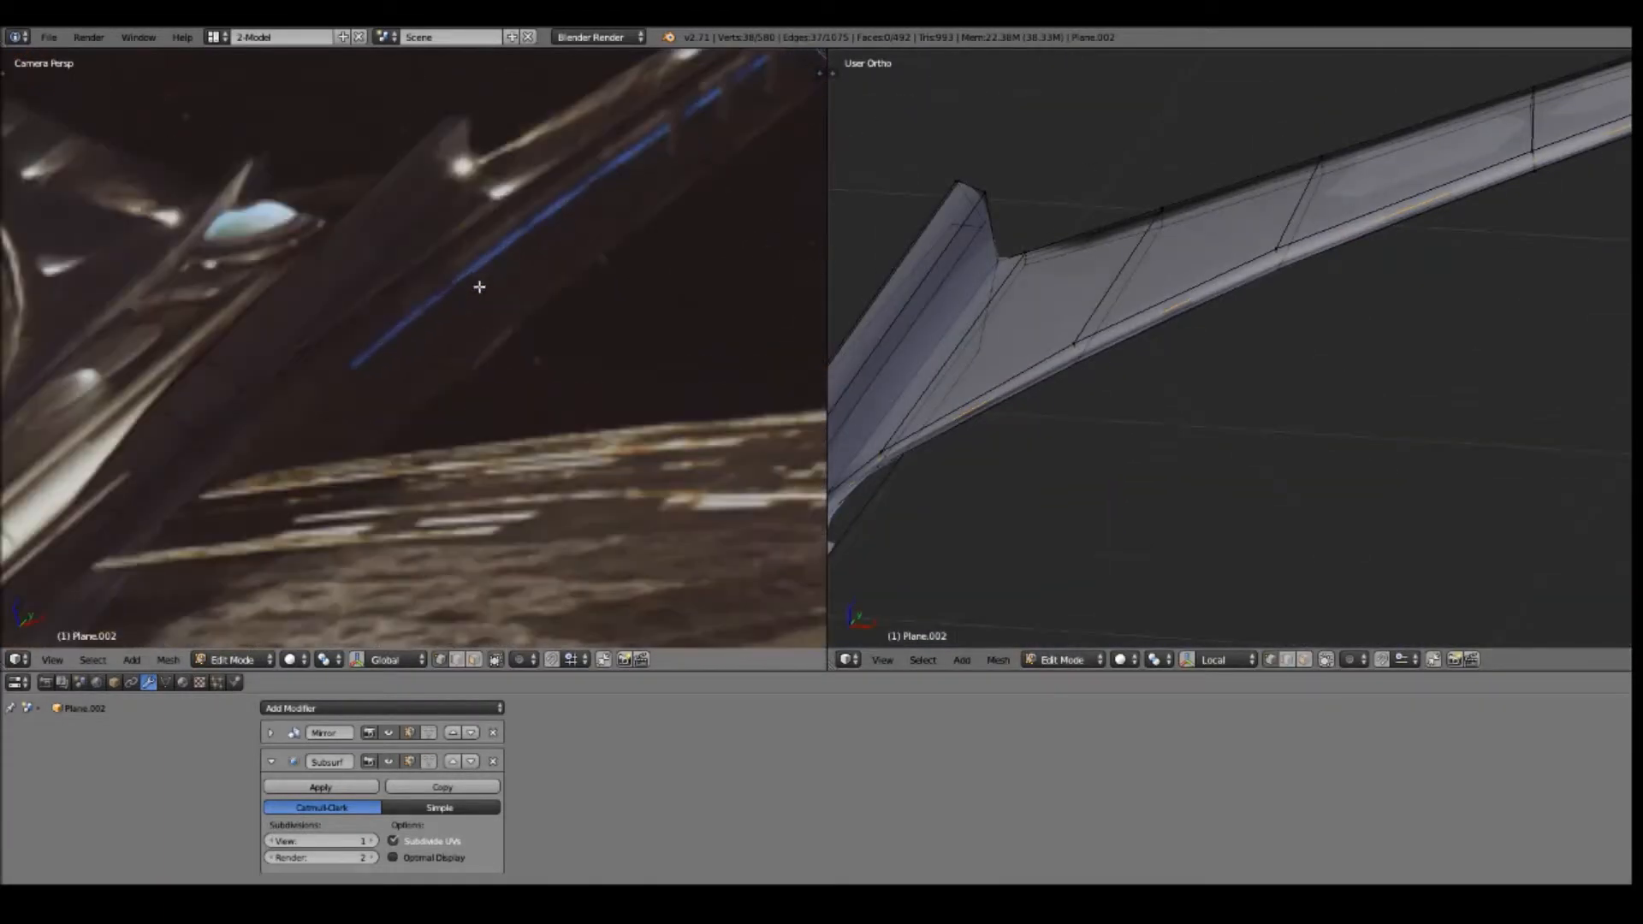
scroll(479, 287, "down", 2)
scroll(1093, 403, "down", 3)
middle_click_drag(1093, 403, 1078, 667)
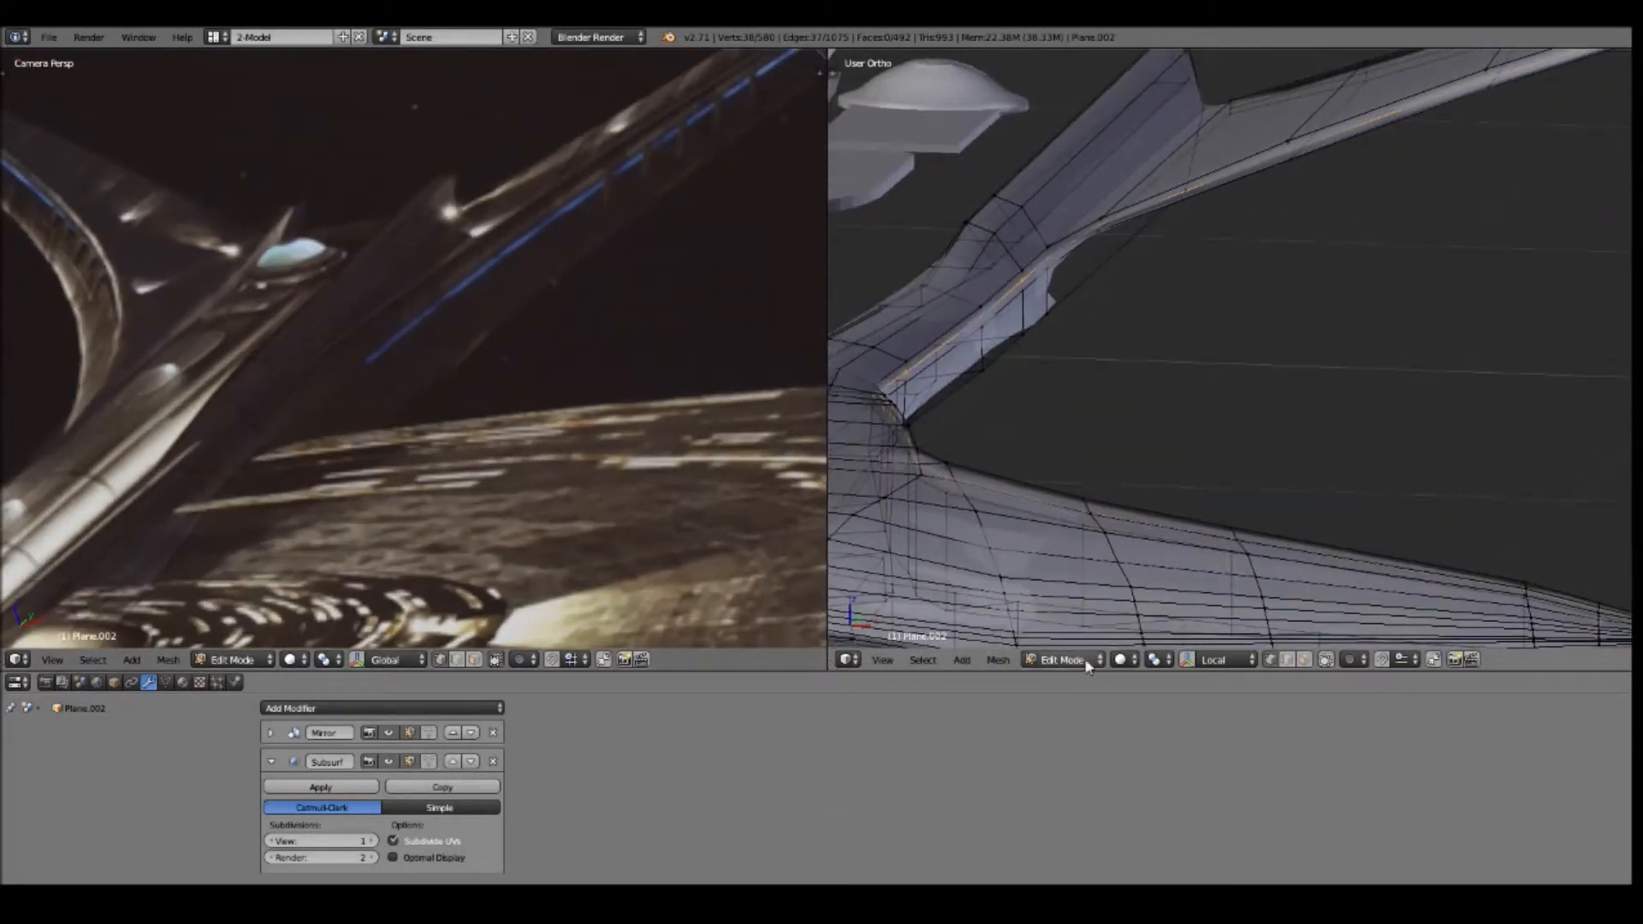
key("ctrl+z")
key("ctrl+z")
Adjust the height of the vertex on the hull's lower edge ahead of the pylon along Z in the right view
scroll(1042, 205, "up", 2)
right_click(1042, 192)
key("KP_3")
key("g")
key("z")
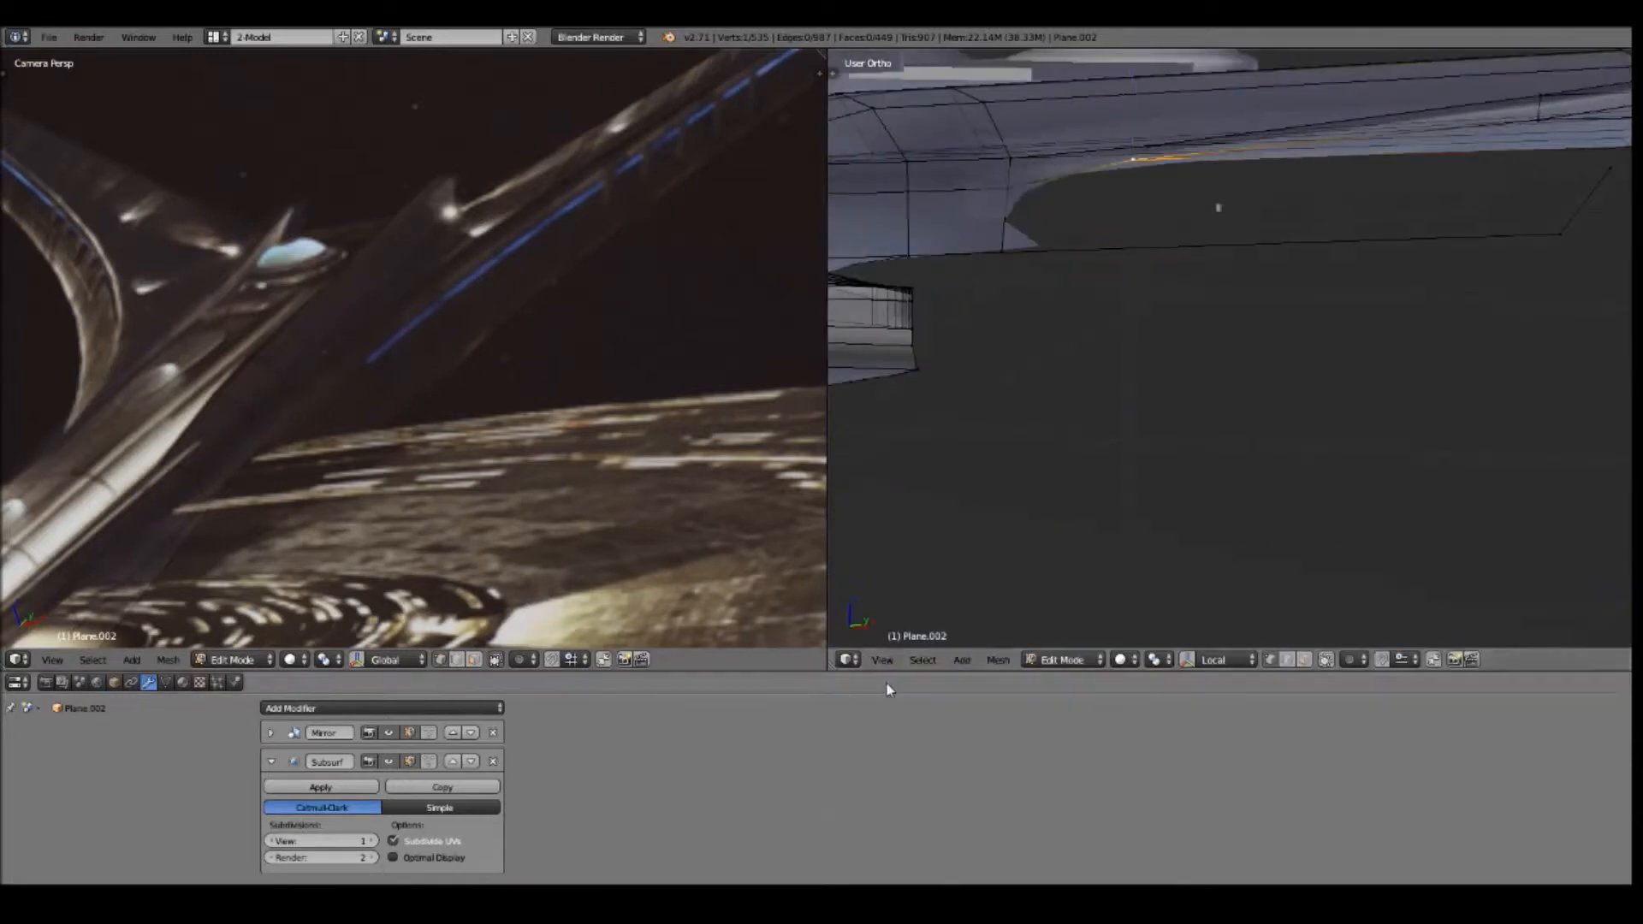
left_click(1113, 480)
left_click(882, 660)
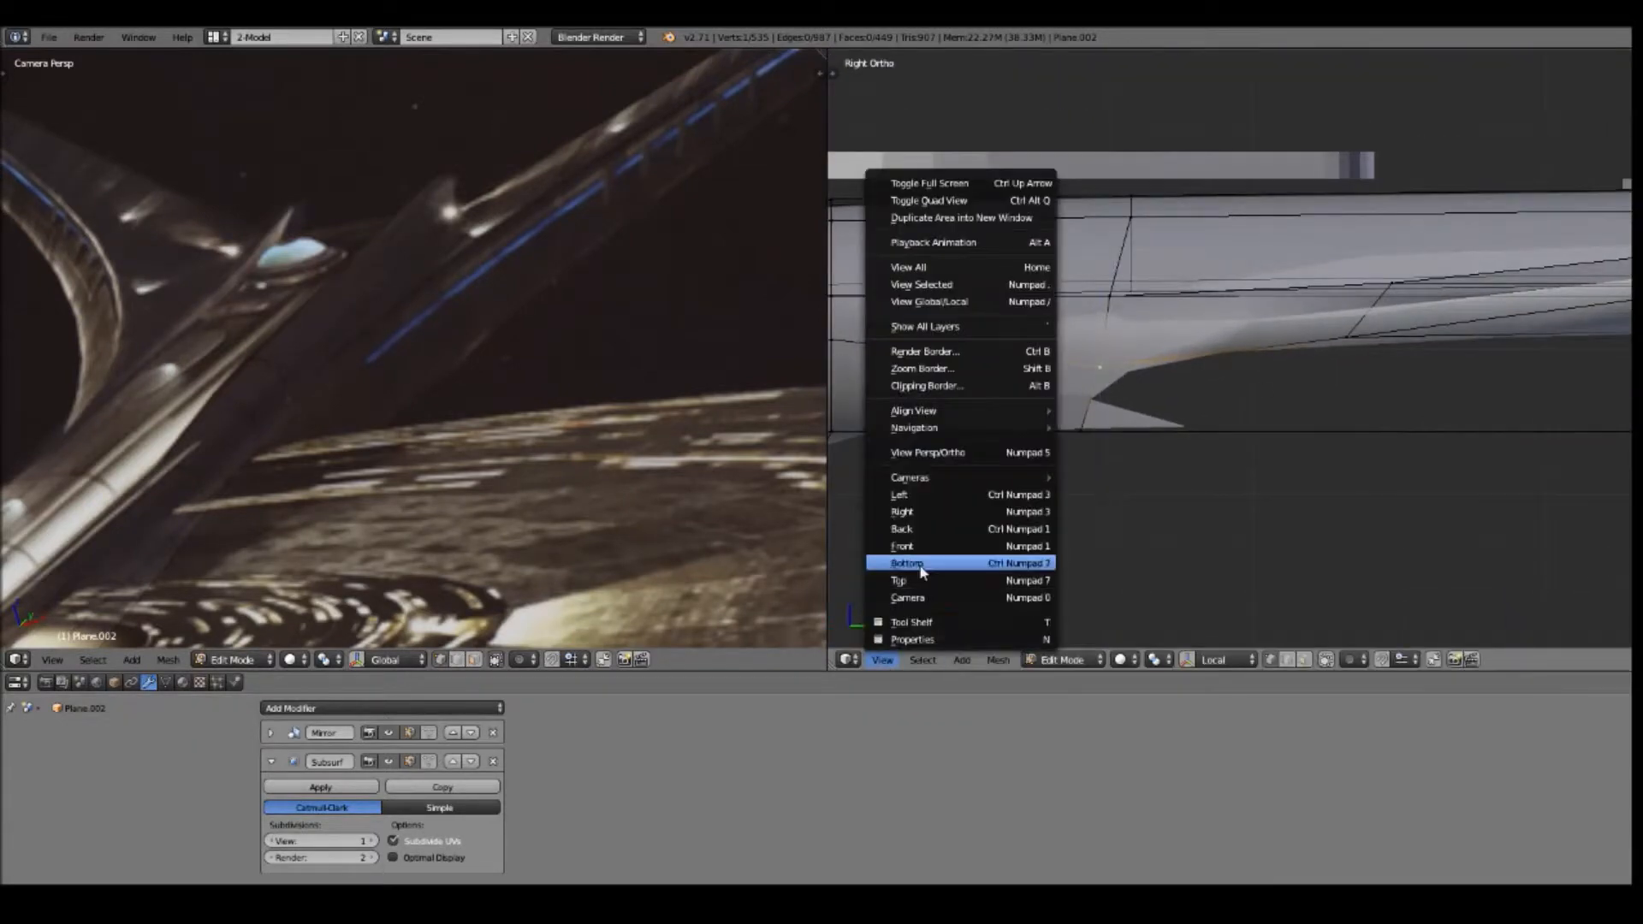
left_click(898, 591)
middle_click_drag(1269, 352, 1357, 272)
left_click(883, 660)
left_click(922, 513)
key("g")
key("z")
left_click(895, 305)
Select the open lower edge of the hull beneath the pylon and frame it in the right view
middle_click_drag(1215, 325, 1198, 359)
right_click(1038, 363, "alt")
key("KP_3")
key("KP_Decimal")
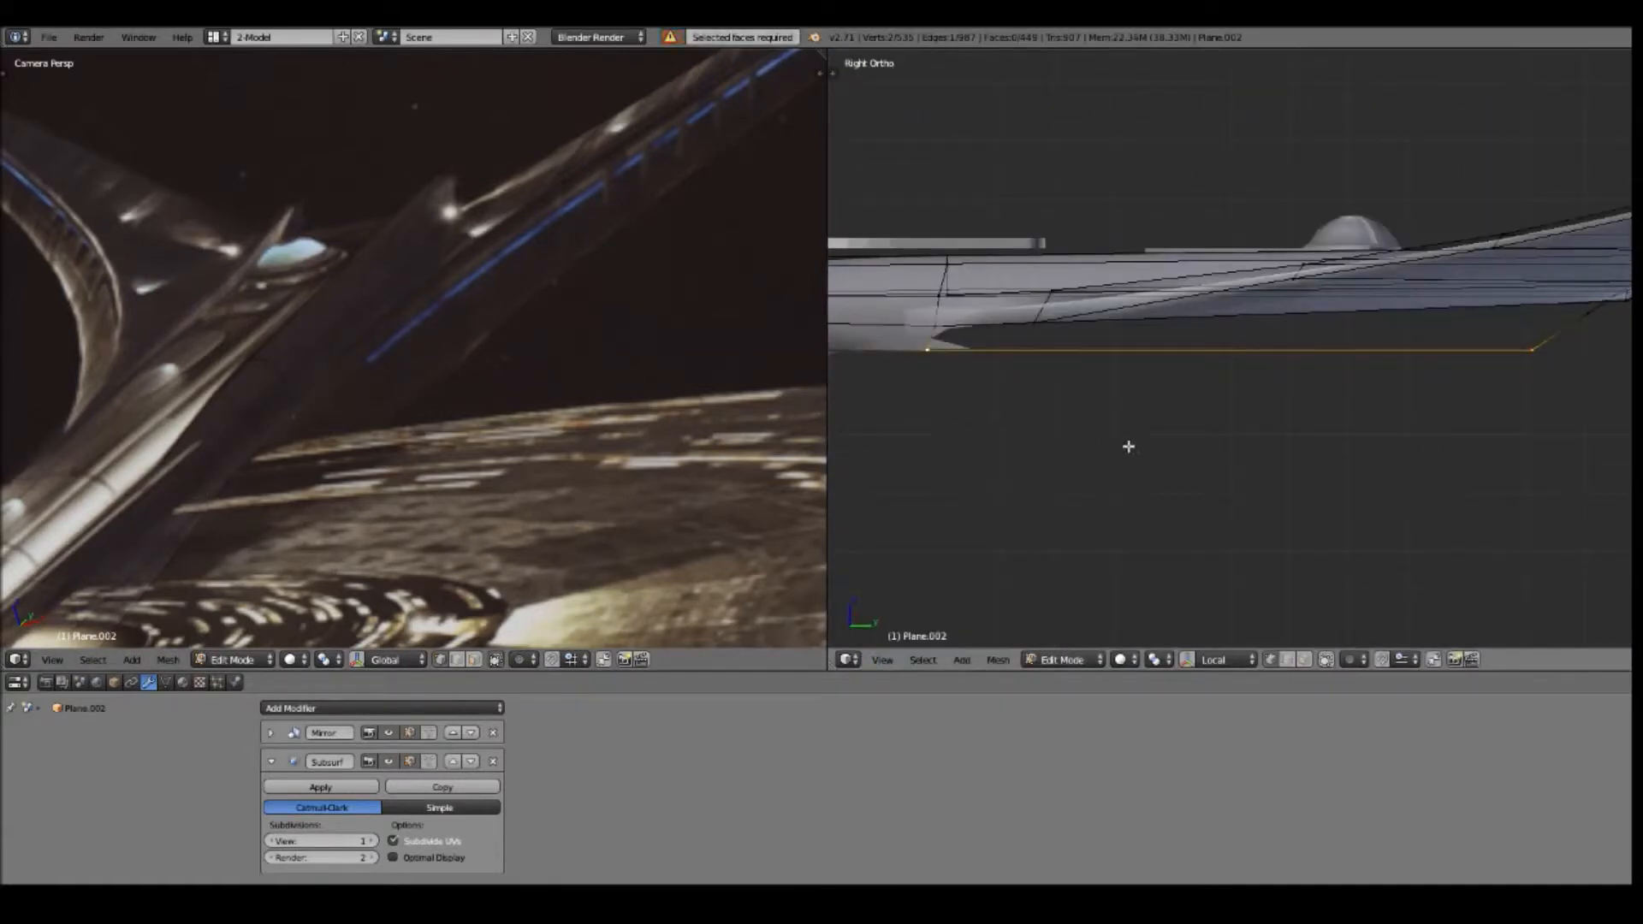
scroll(990, 367, "up", 2)
key("k")
key("Escape")
left_click(920, 389)
middle_click_drag(963, 388, 1034, 425, "shift")
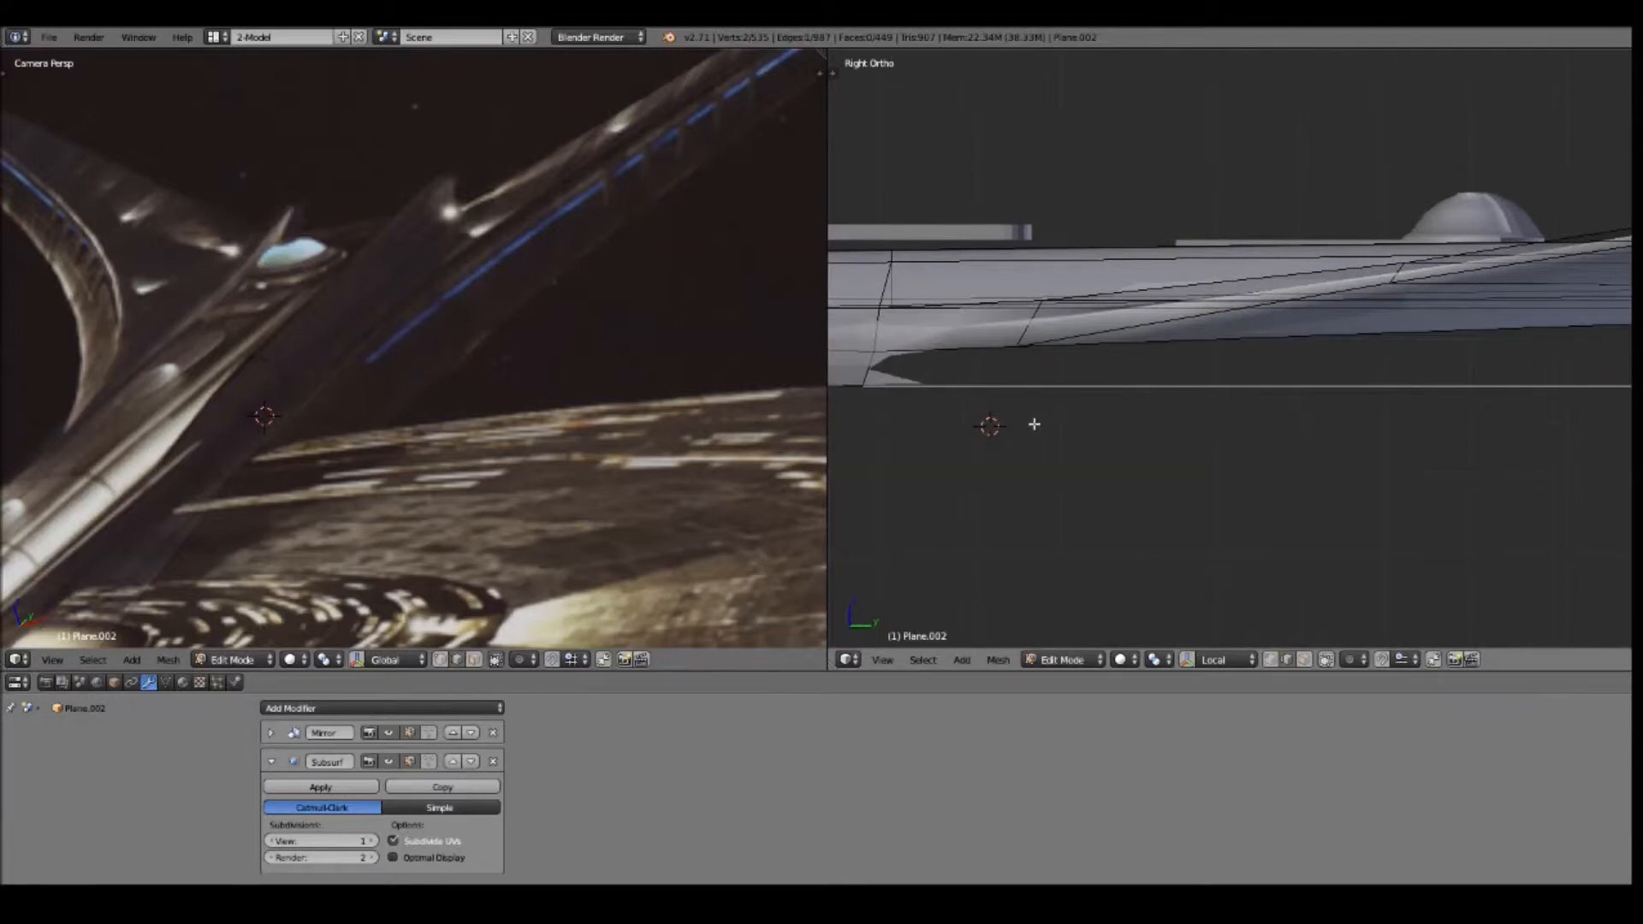
key("k")
key("Escape")
Select the opposite edge and fill the gap below the pylon with a face
right_click(972, 462, "shift")
middle_click_drag(1089, 543, 1365, 517)
left_click(1199, 454)
key("a")
key("a")
key("a")
key("KP_3")
Add a loop cut across the filled lower strip and slide it toward the strip's front end
key("ctrl+r")
left_click(984, 505)
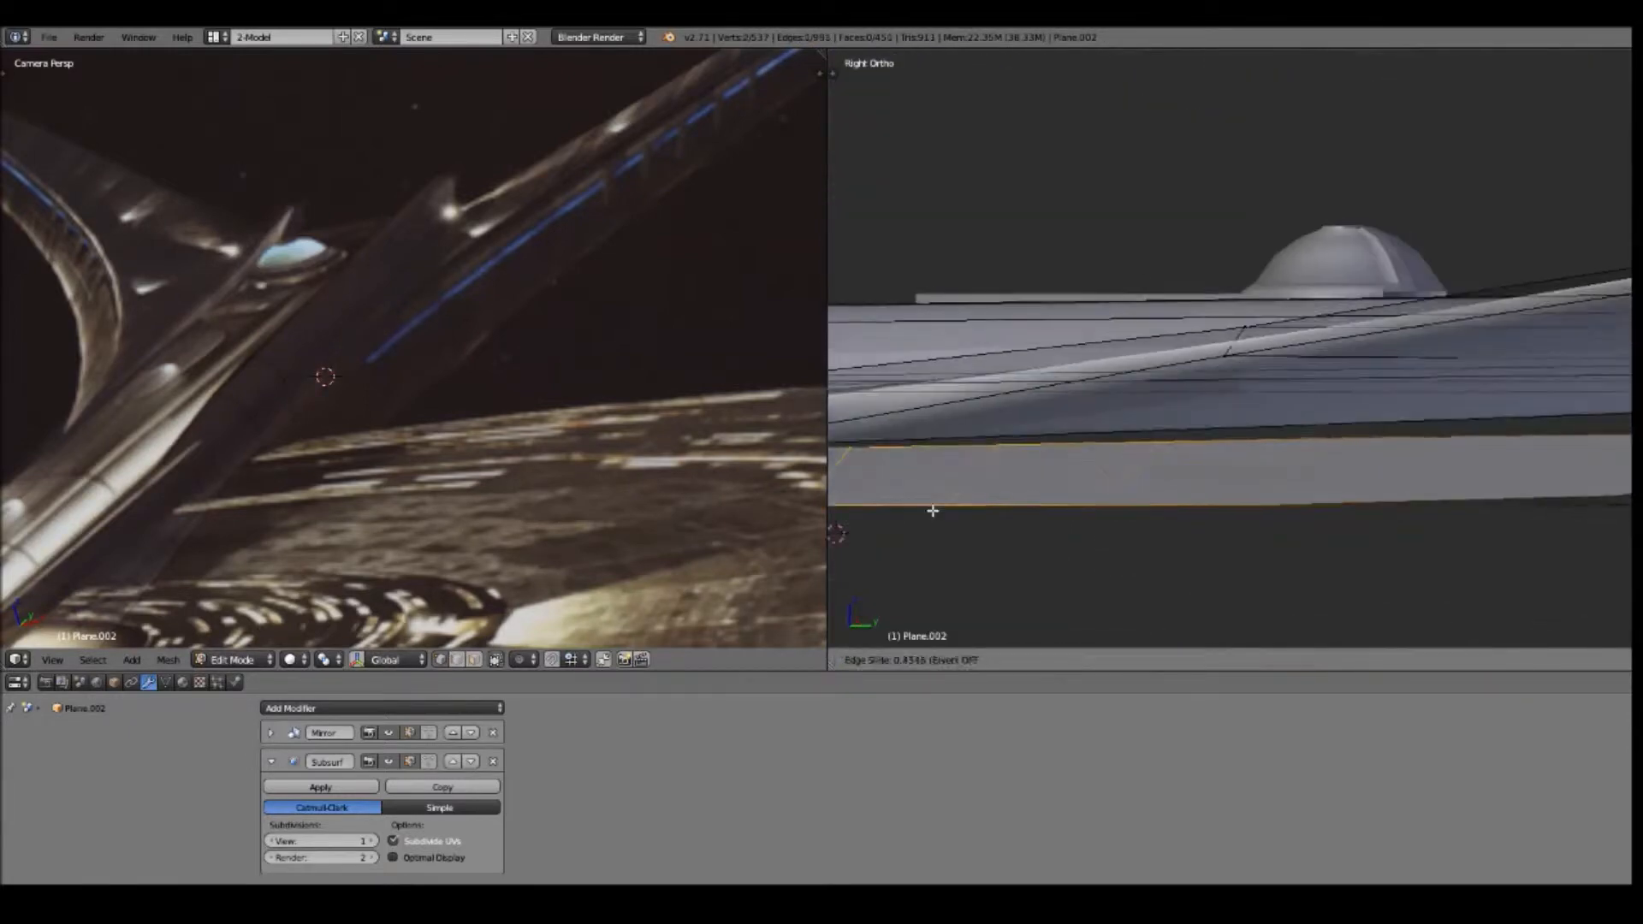
left_click(933, 511)
middle_click_drag(933, 511, 1265, 514, "shift")
scroll(1265, 539, "down", 3)
key("g")
key("g")
left_click(1015, 484)
Merge the new loop's vertex with the neighbouring hull vertex and clear the selection
right_click(1166, 393, "shift")
mouse_move(1016, 484)
middle_mouse_down()
mouse_move(1166, 392)
mouse_move(1027, 479)
middle_mouse_up()
key("alt+m")
left_click(1190, 426)
key("a")
Turn off the Subsurf modifier's edit-mode display and check the filled strip below the pylon
scroll(1189, 426, "down", 6)
left_click(409, 760)
scroll(1181, 513, "up", 3)
middle_click_drag(1181, 513, 1394, 431)
right_click(1090, 297, "alt")
key("a")
scroll(1393, 430, "down", 4)
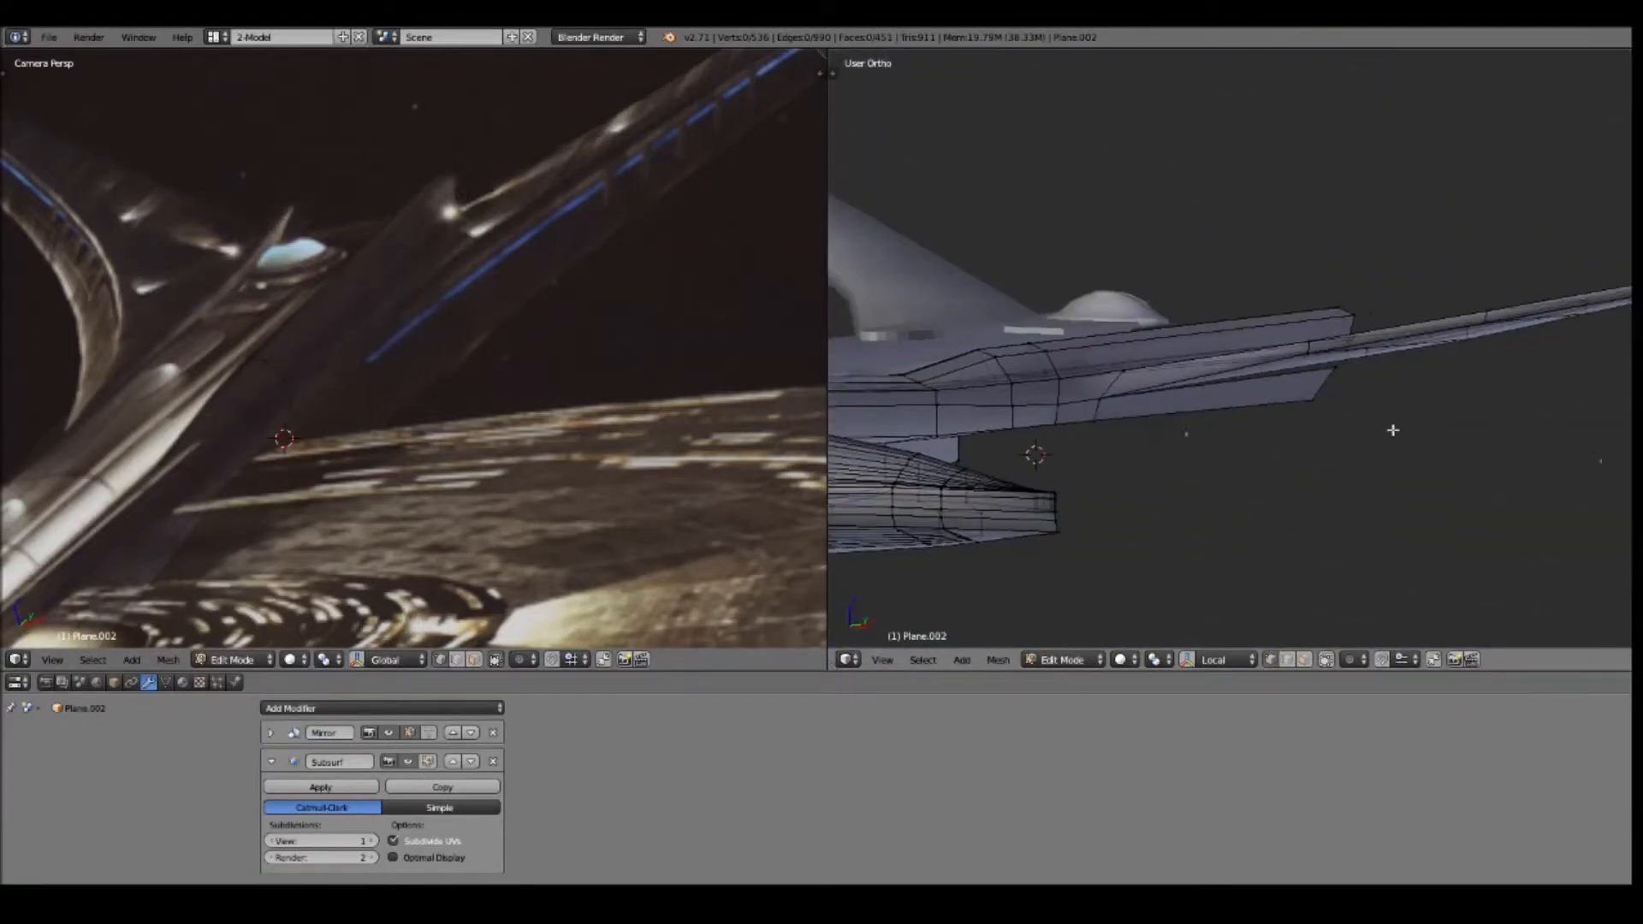
scroll(1393, 431, "up", 4)
middle_click_drag(1070, 487, 1206, 459, "shift")
right_click(1141, 464)
right_click(965, 477, "ctrl")
key("g")
key("z")
key("Escape")
Extrude the edge beside the rear end of the underside's deep middle section along Z in the right view
left_click(883, 659)
left_click(917, 512)
key("g")
key("z")
right_click(1215, 454)
right_click(1258, 441)
right_click(1349, 445, "shift")
key("e")
key("z")
left_click(1349, 454)
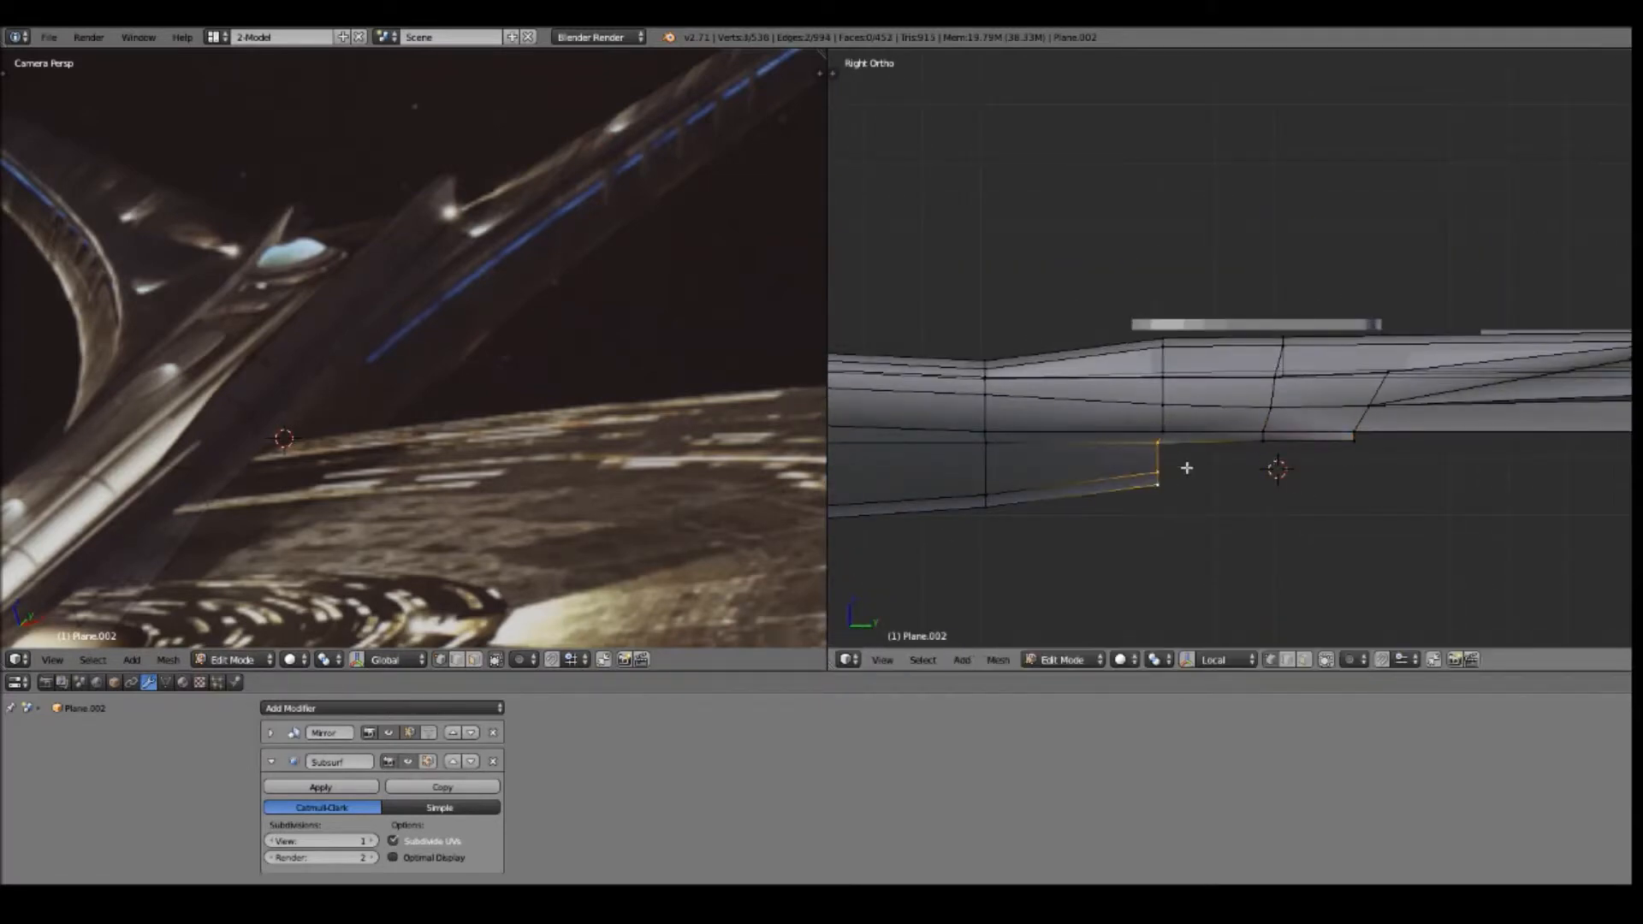
key("a")
scroll(1223, 464, "down", 3)
key("a")
key("a")
scroll(1297, 441, "up", 2)
middle_click_drag(1324, 440, 1328, 525, "shift")
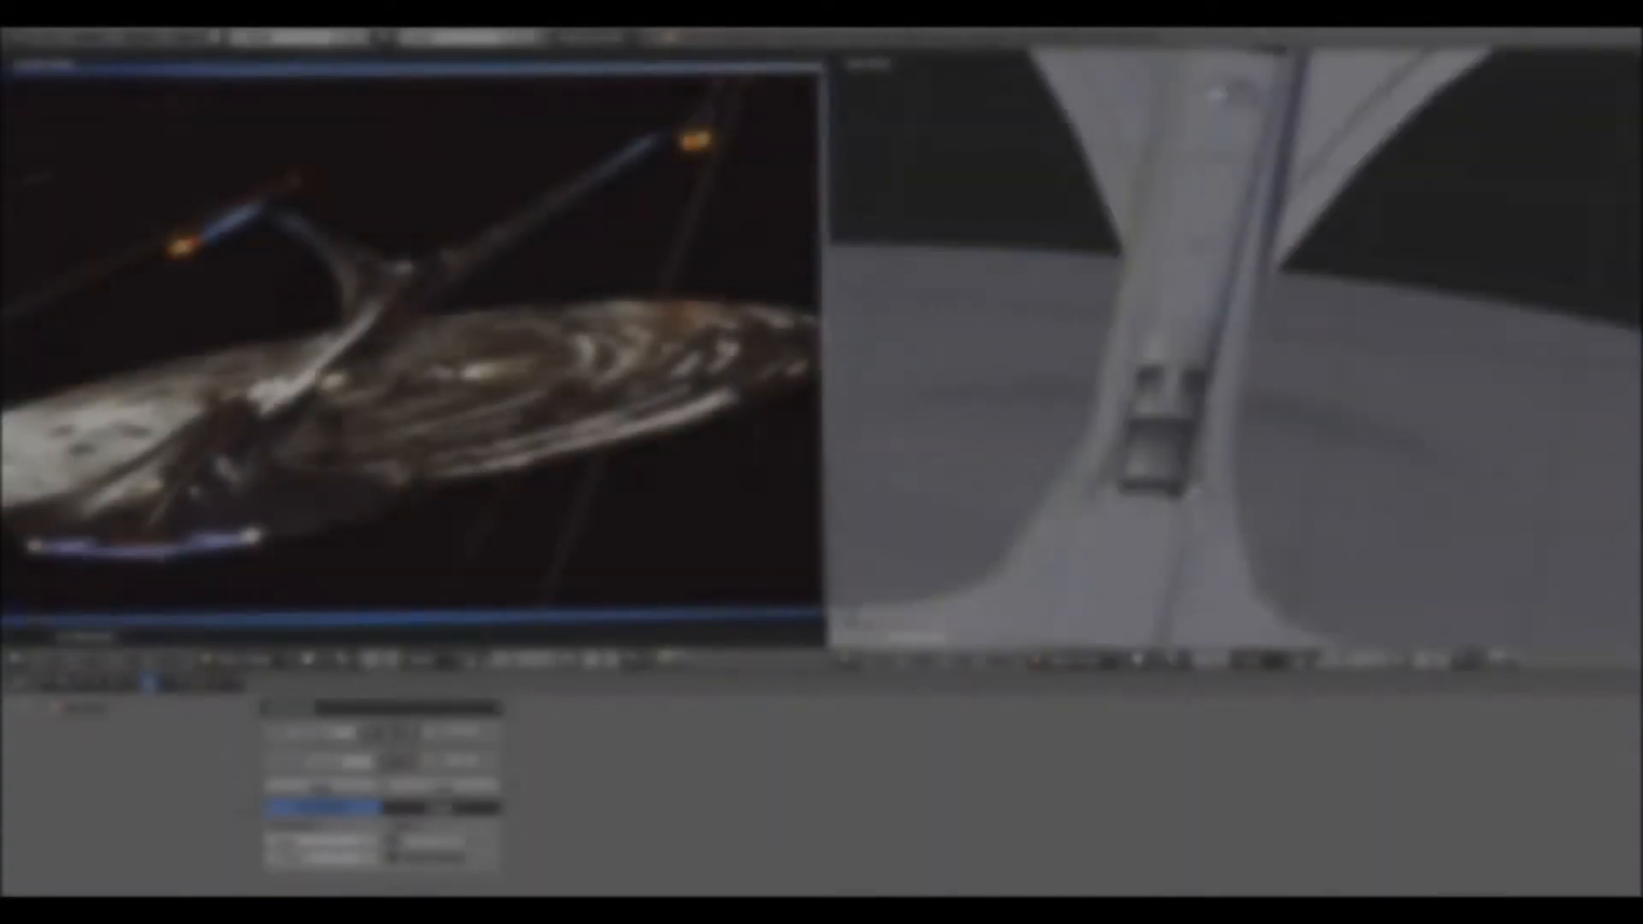
Examine the whole hull together with the saucer from above, from below and from the side
middle_click_drag(1247, 539, 1188, 354)
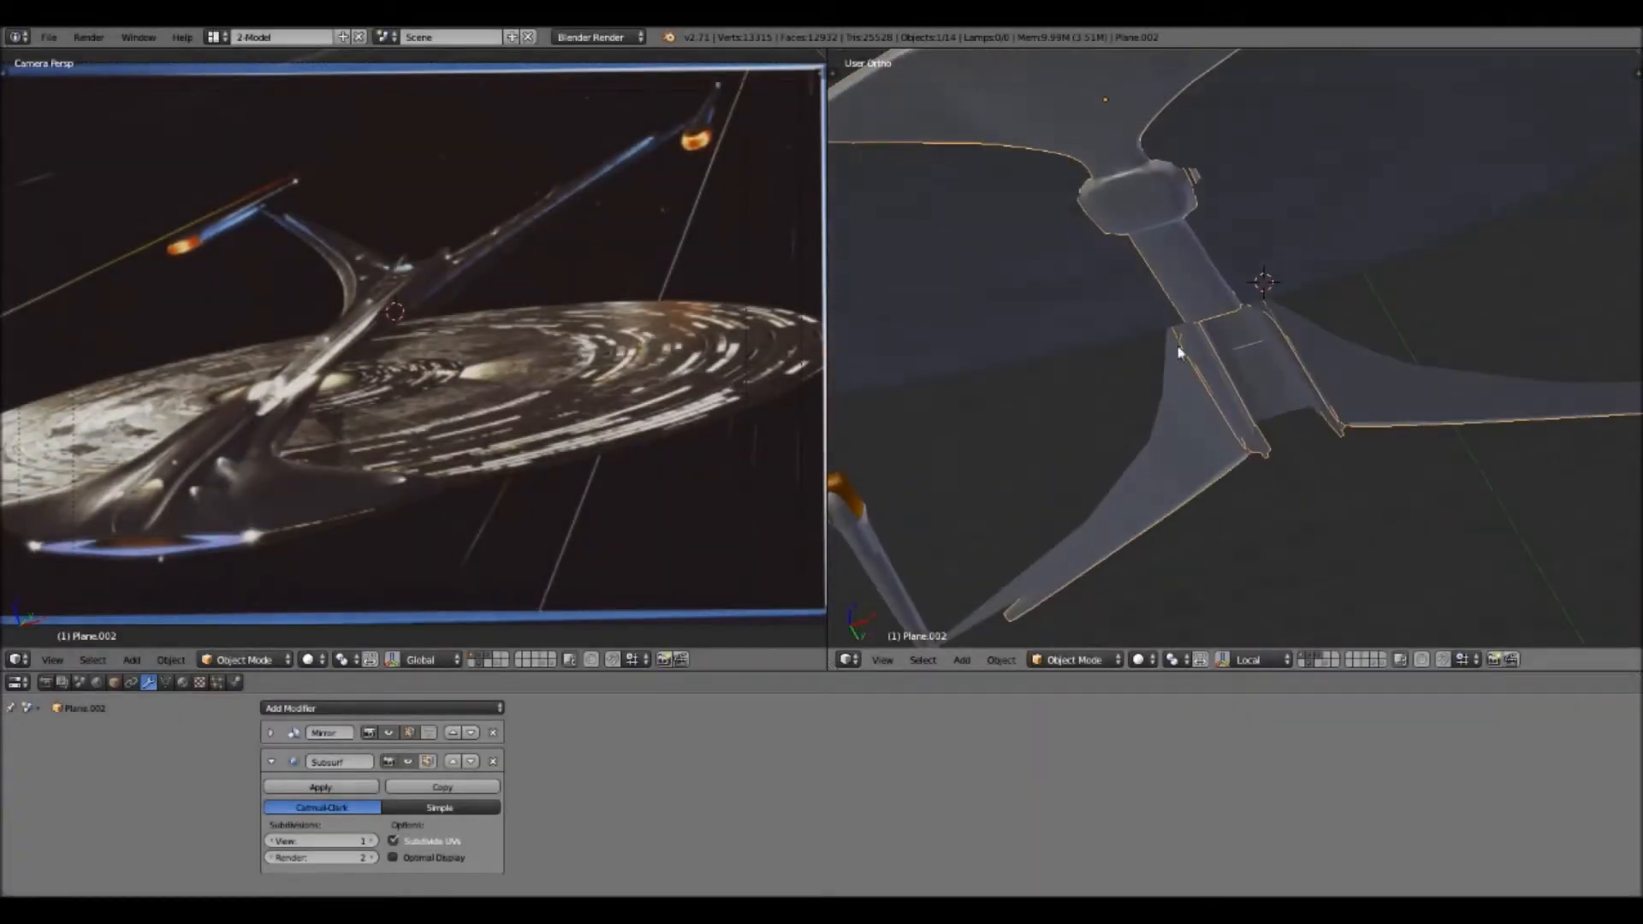
middle_click_drag(1181, 277, 1180, 428)
middle_click_drag(1324, 425, 1317, 470)
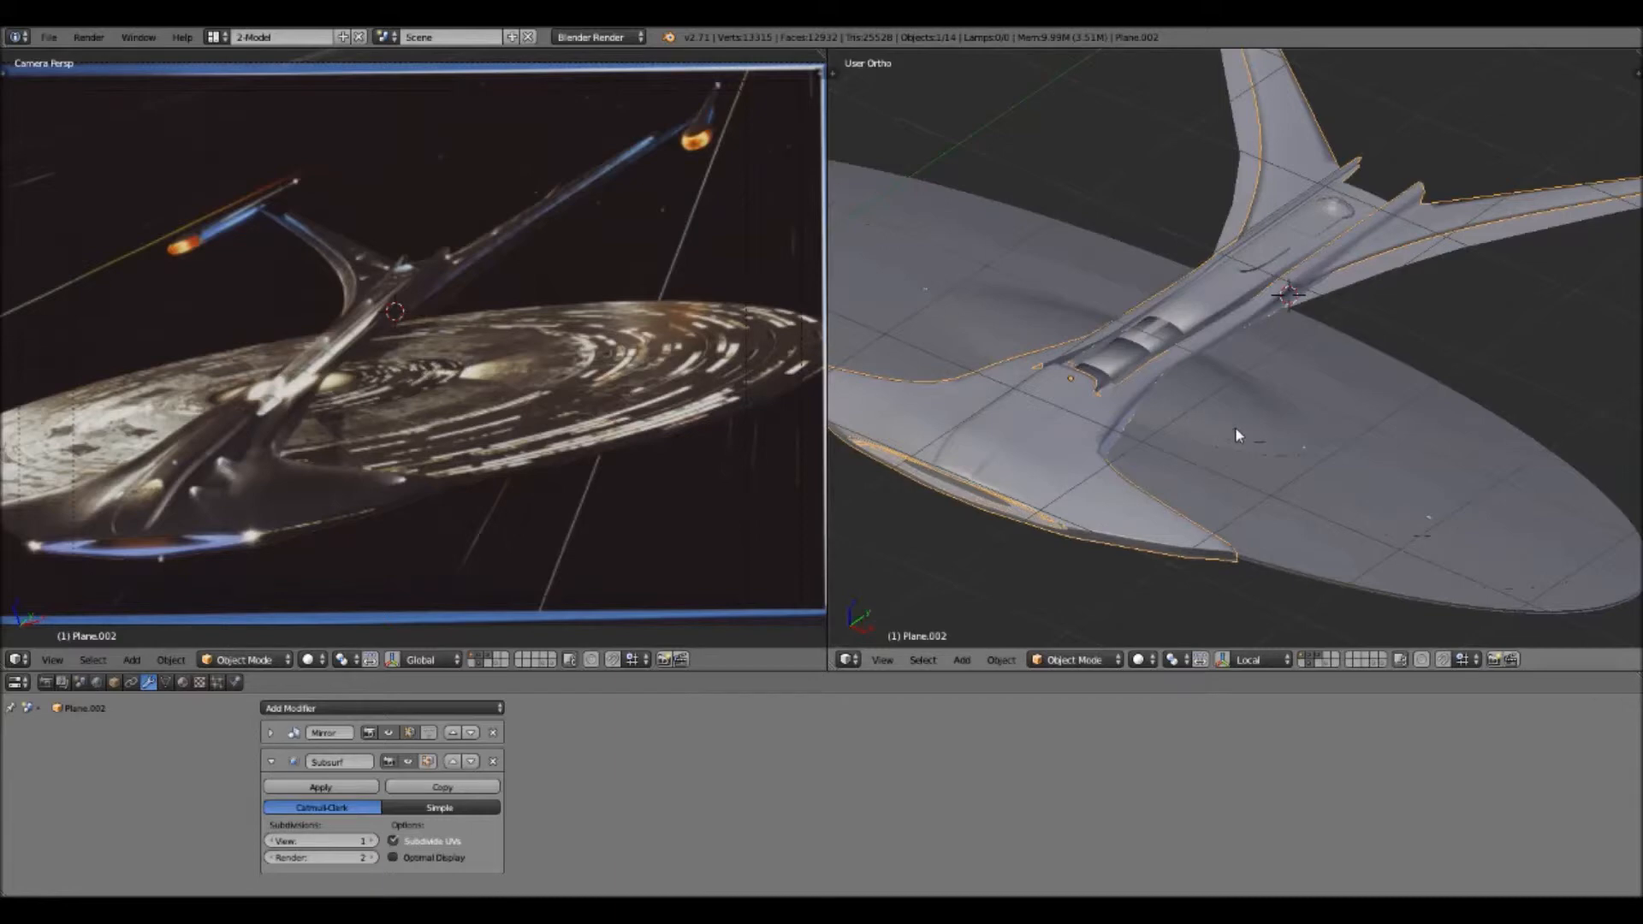
middle_click_drag(1483, 526, 1419, 347)
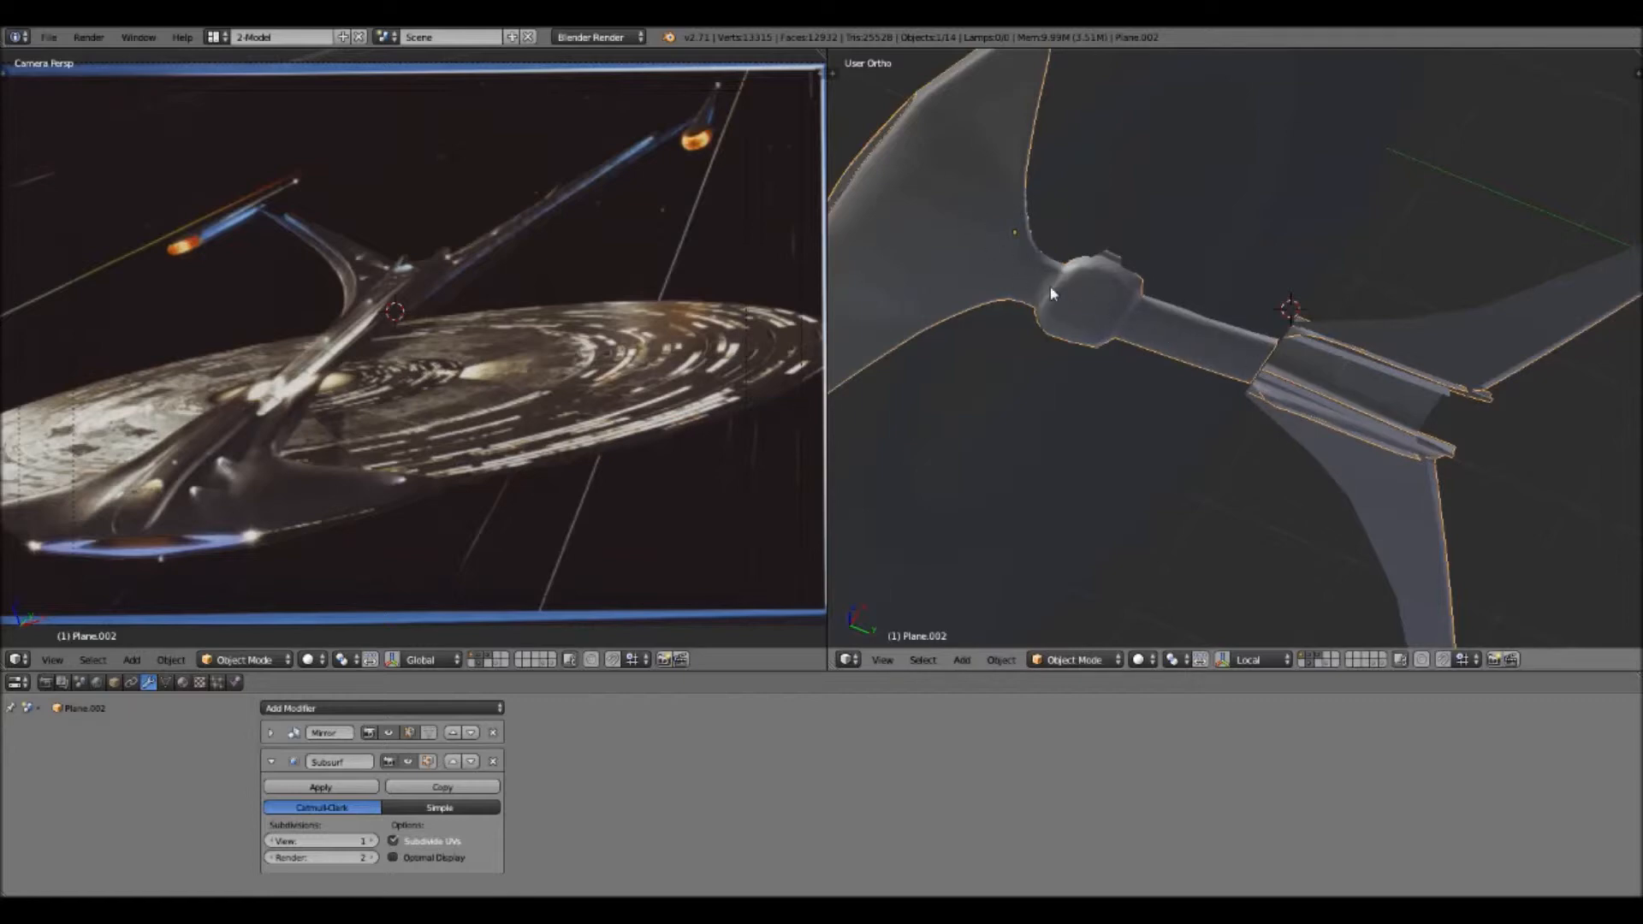
middle_click_drag(1183, 291, 1251, 379)
middle_click_drag(1109, 293, 1156, 285)
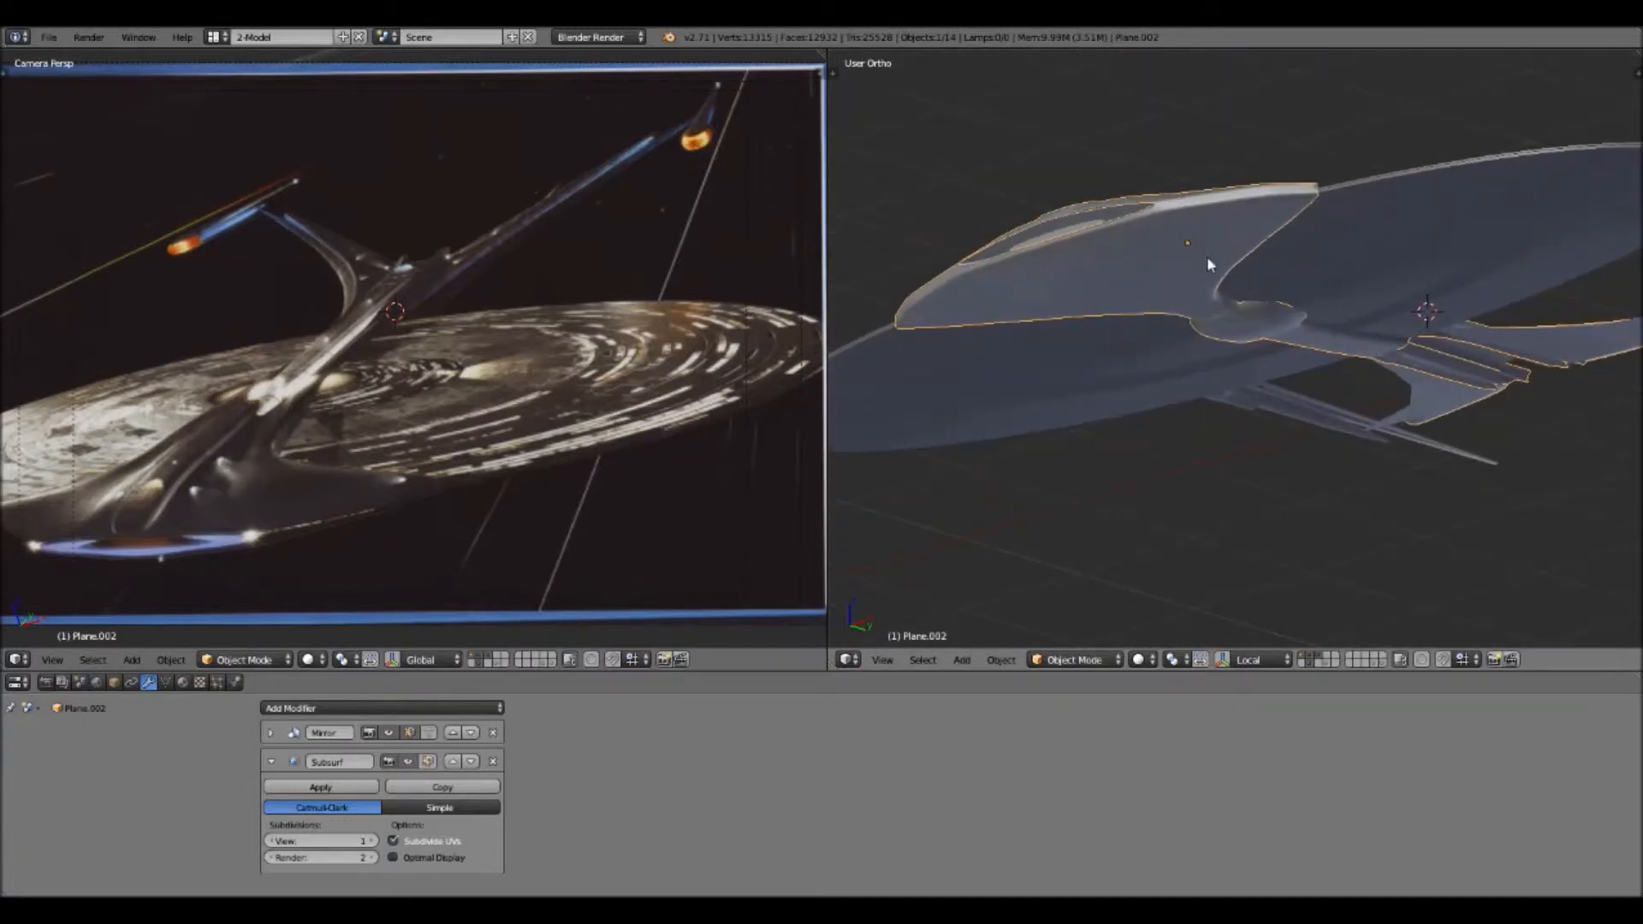
middle_click_drag(1354, 375, 1242, 357)
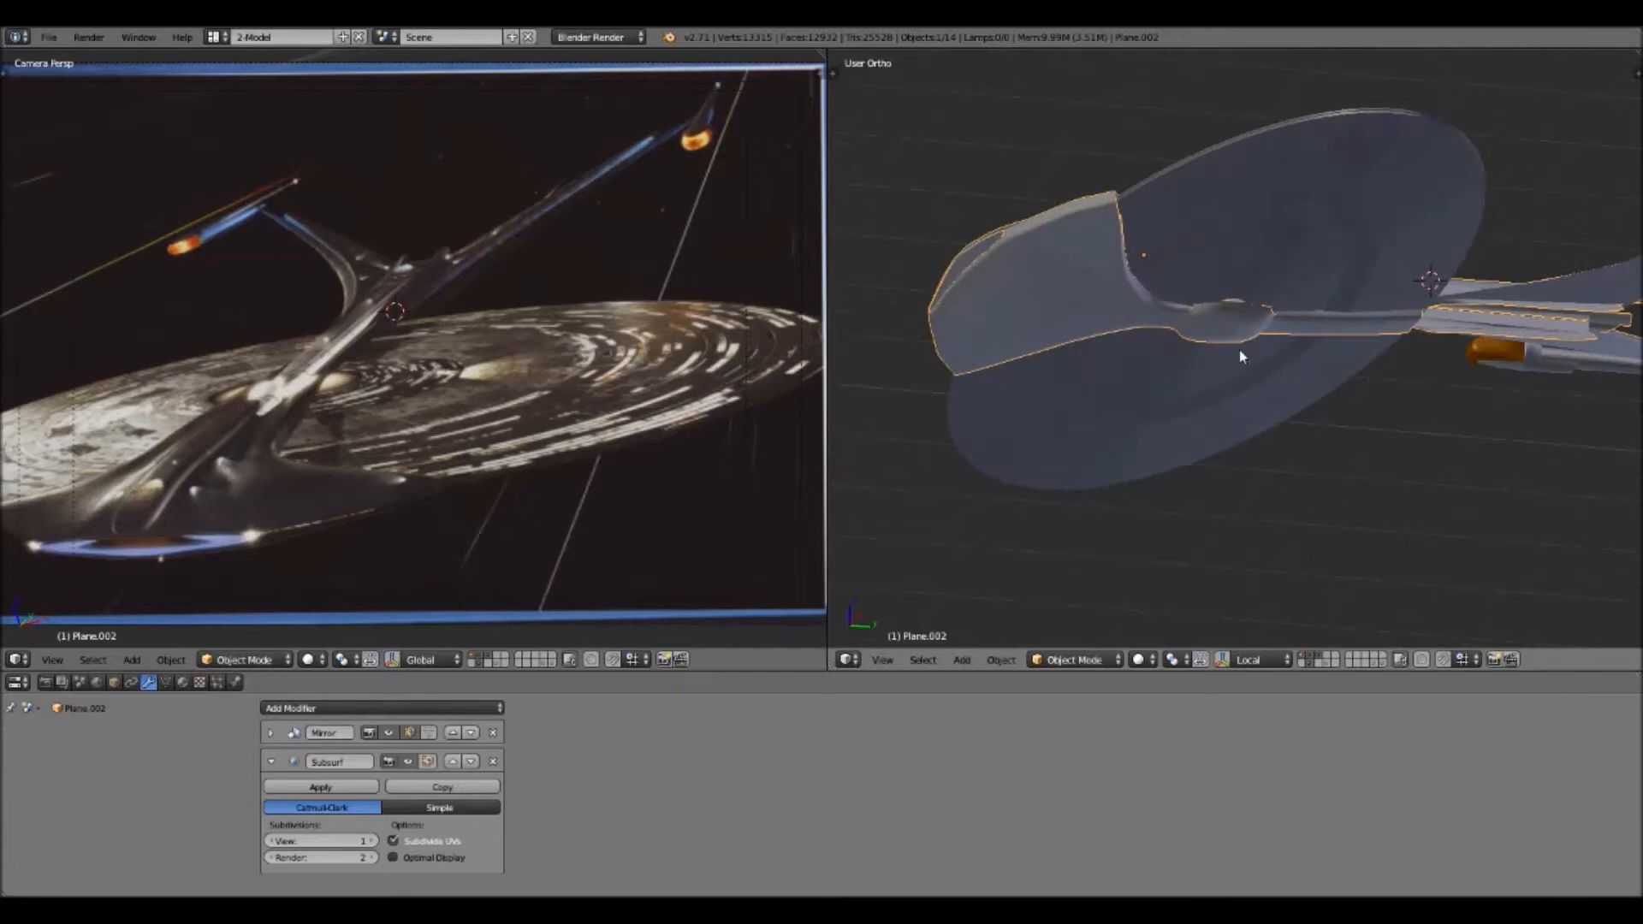
middle_click_drag(1218, 266, 1244, 414)
middle_click_drag(1348, 366, 1161, 415)
Compare the opening around the ribbed central tube in the upper hull with a close-up of the reference image
scroll(1161, 414, "up", 3)
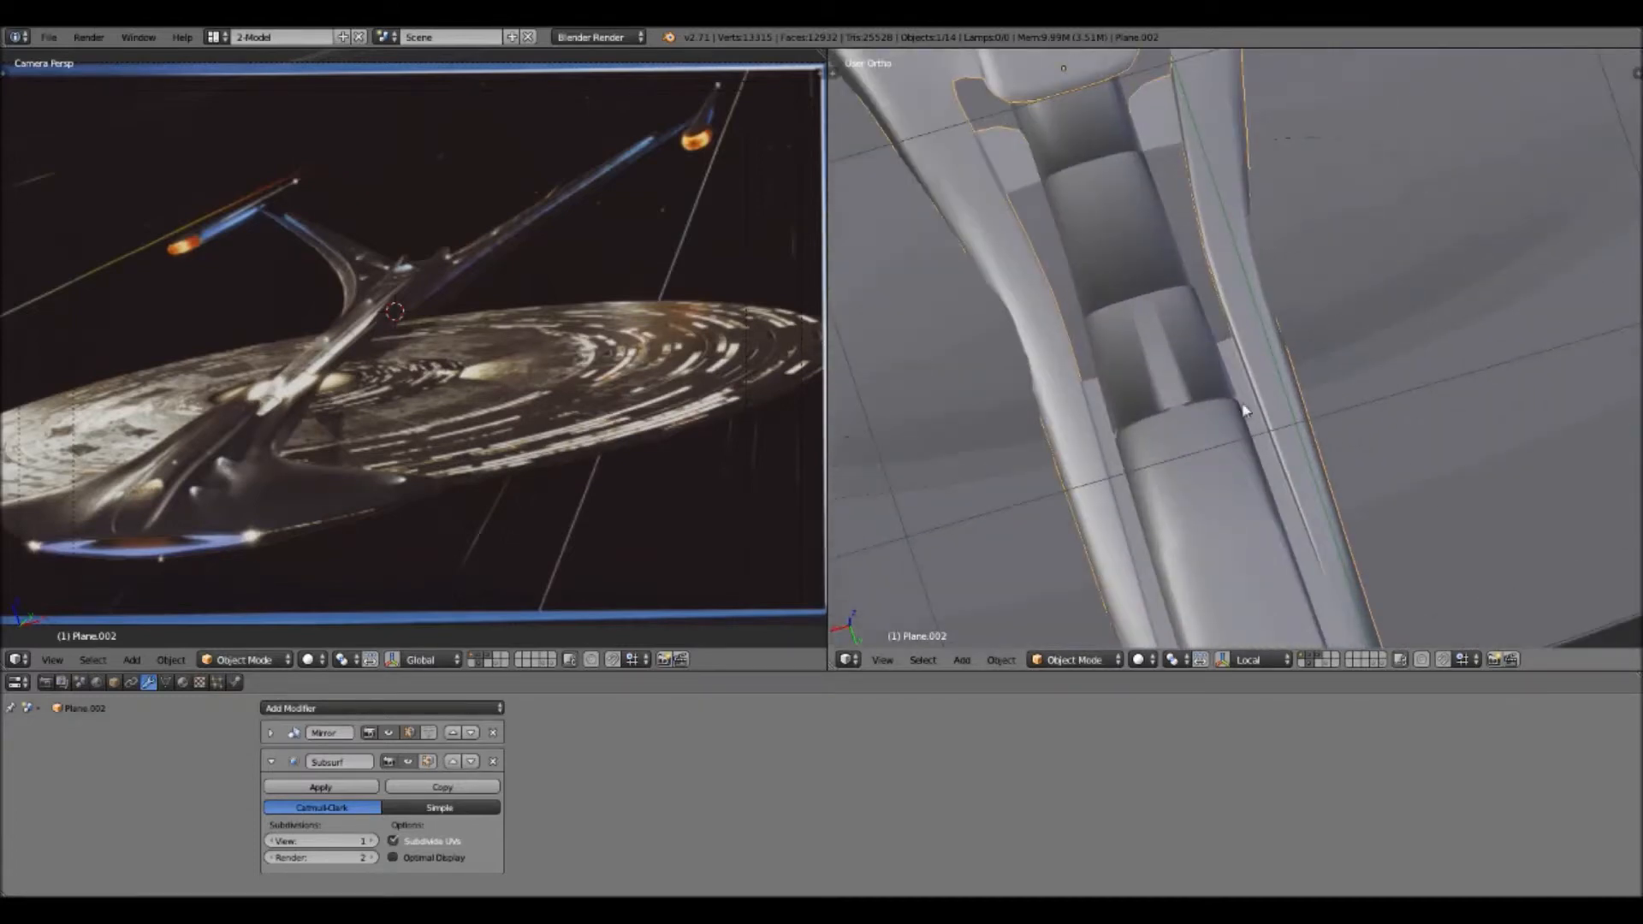
middle_click_drag(1173, 164, 1233, 322)
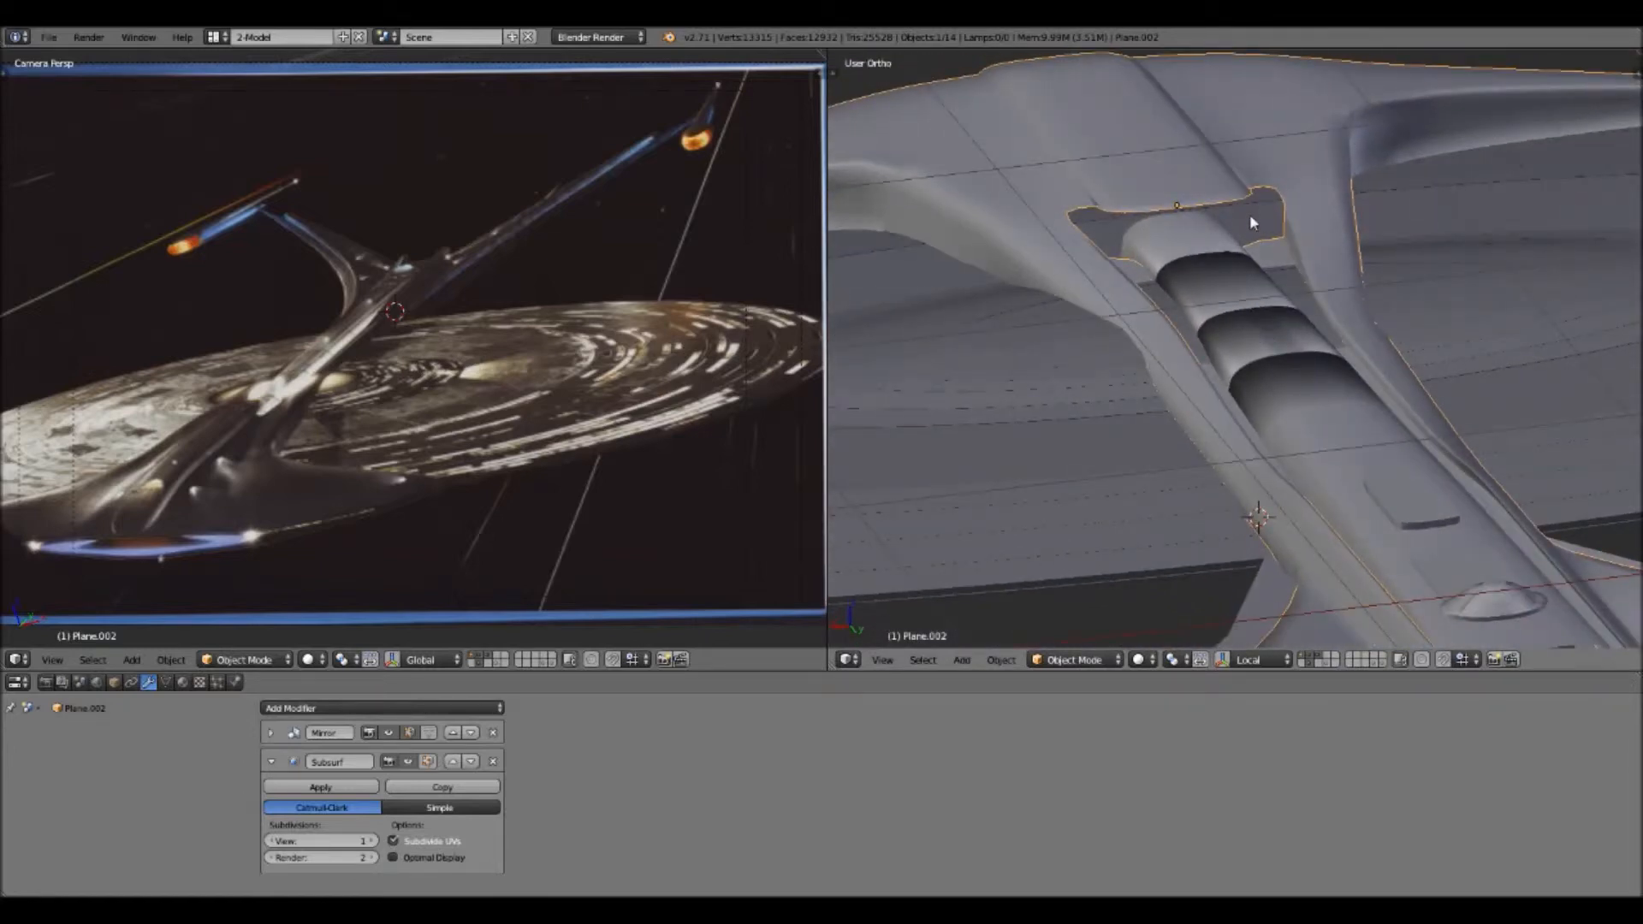
scroll(1150, 250, "up", 4)
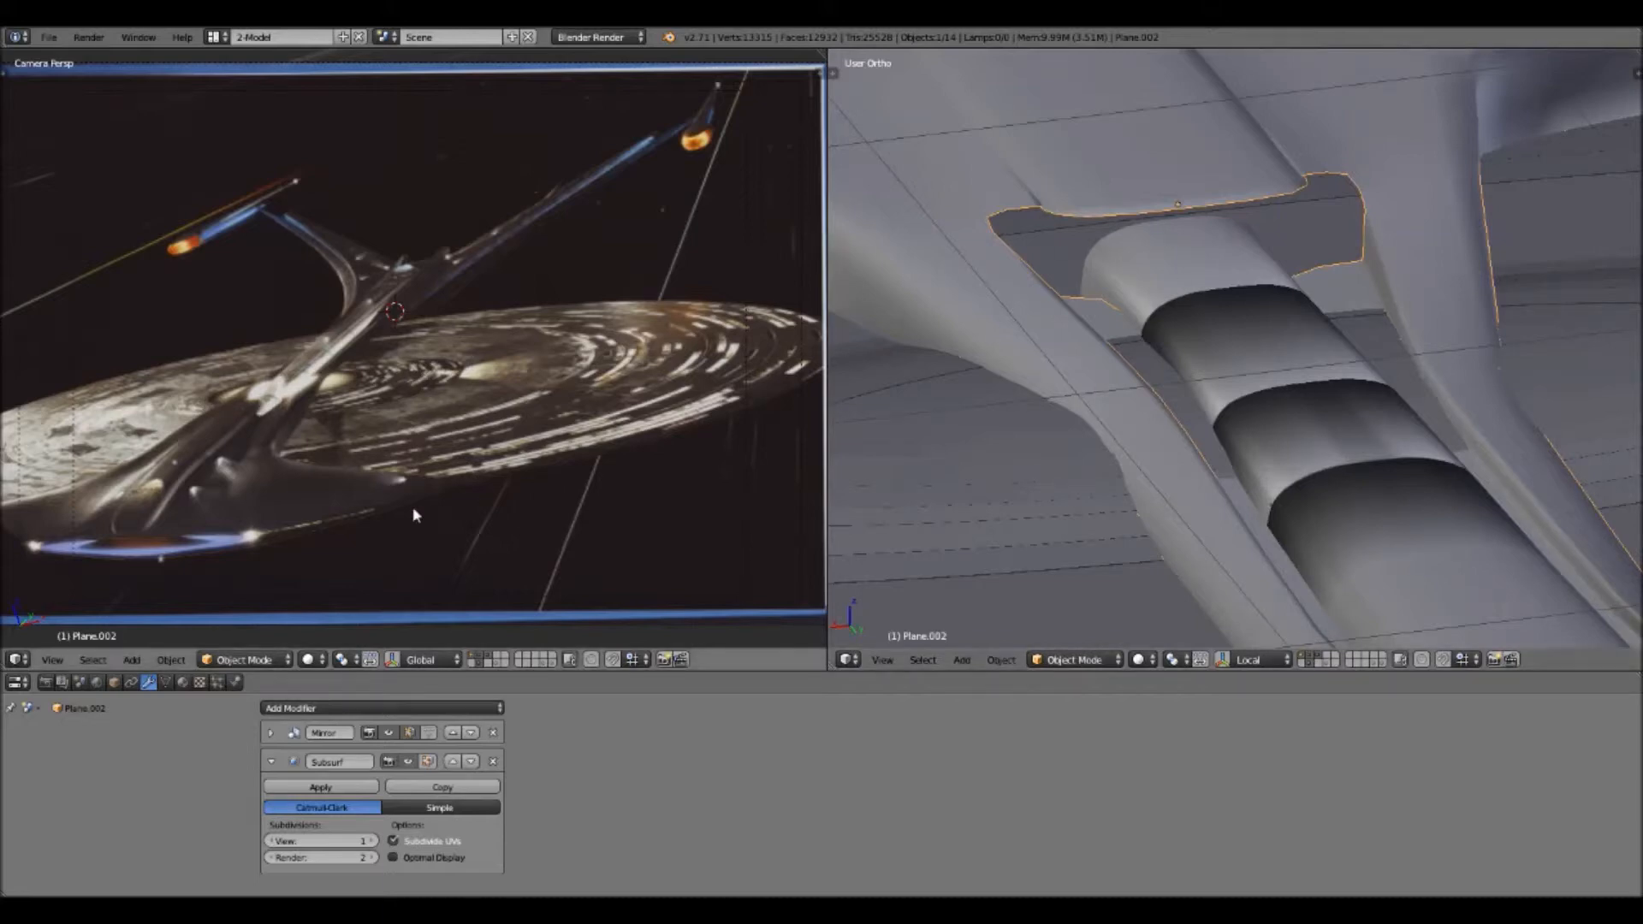
scroll(254, 456, "up", 5)
middle_click_drag(177, 479, 536, 370, "shift")
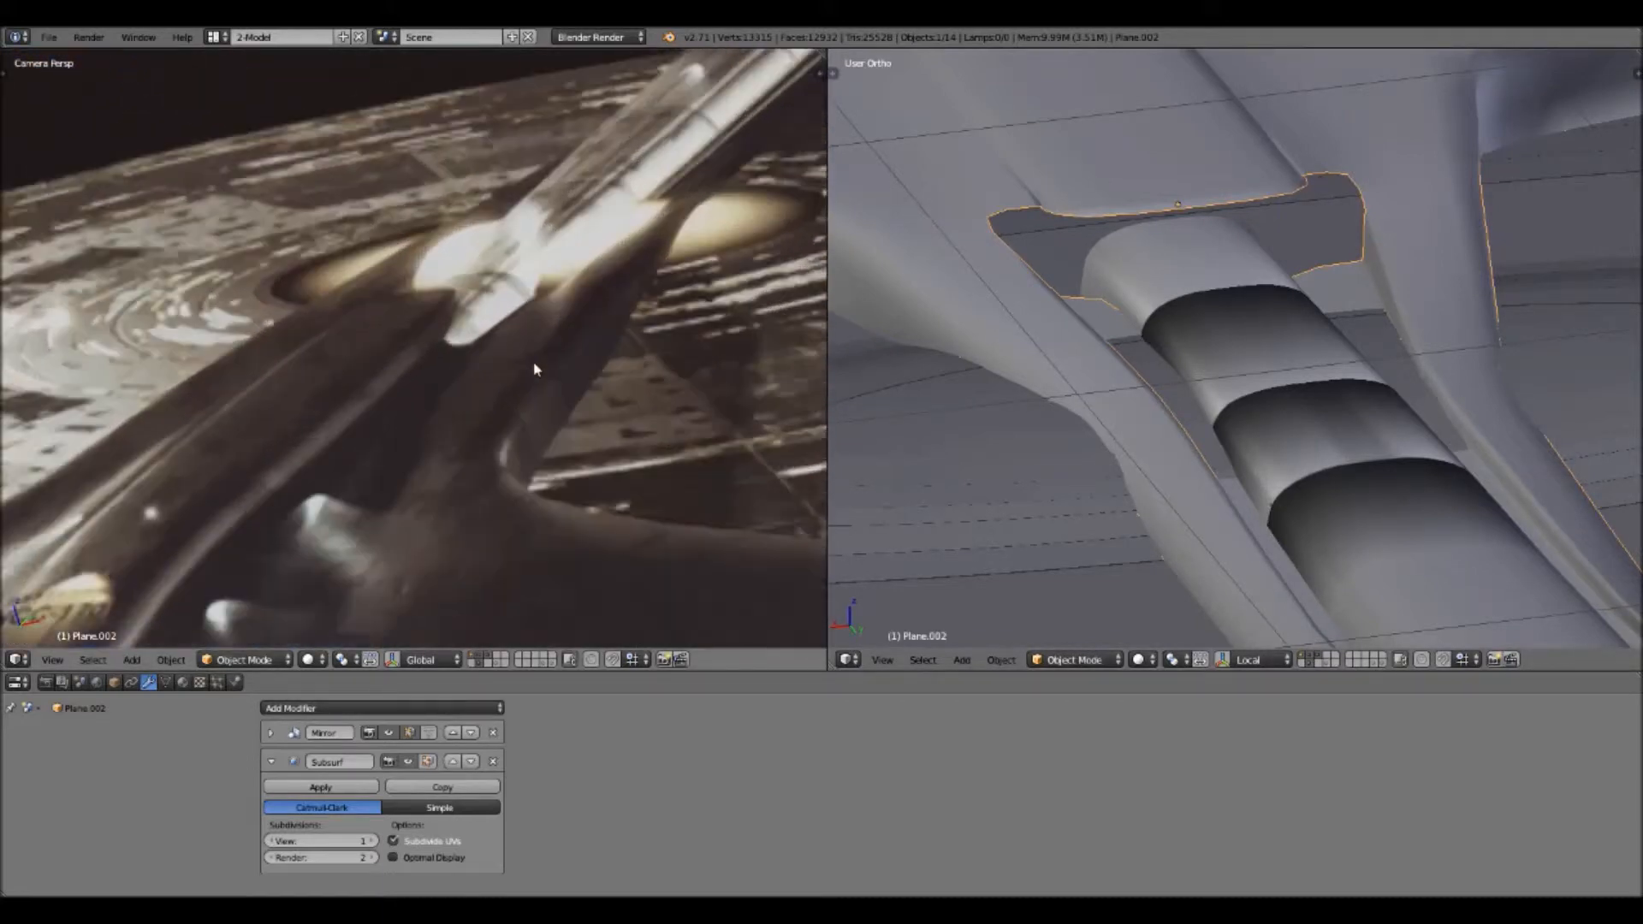
scroll(536, 371, "up", 5)
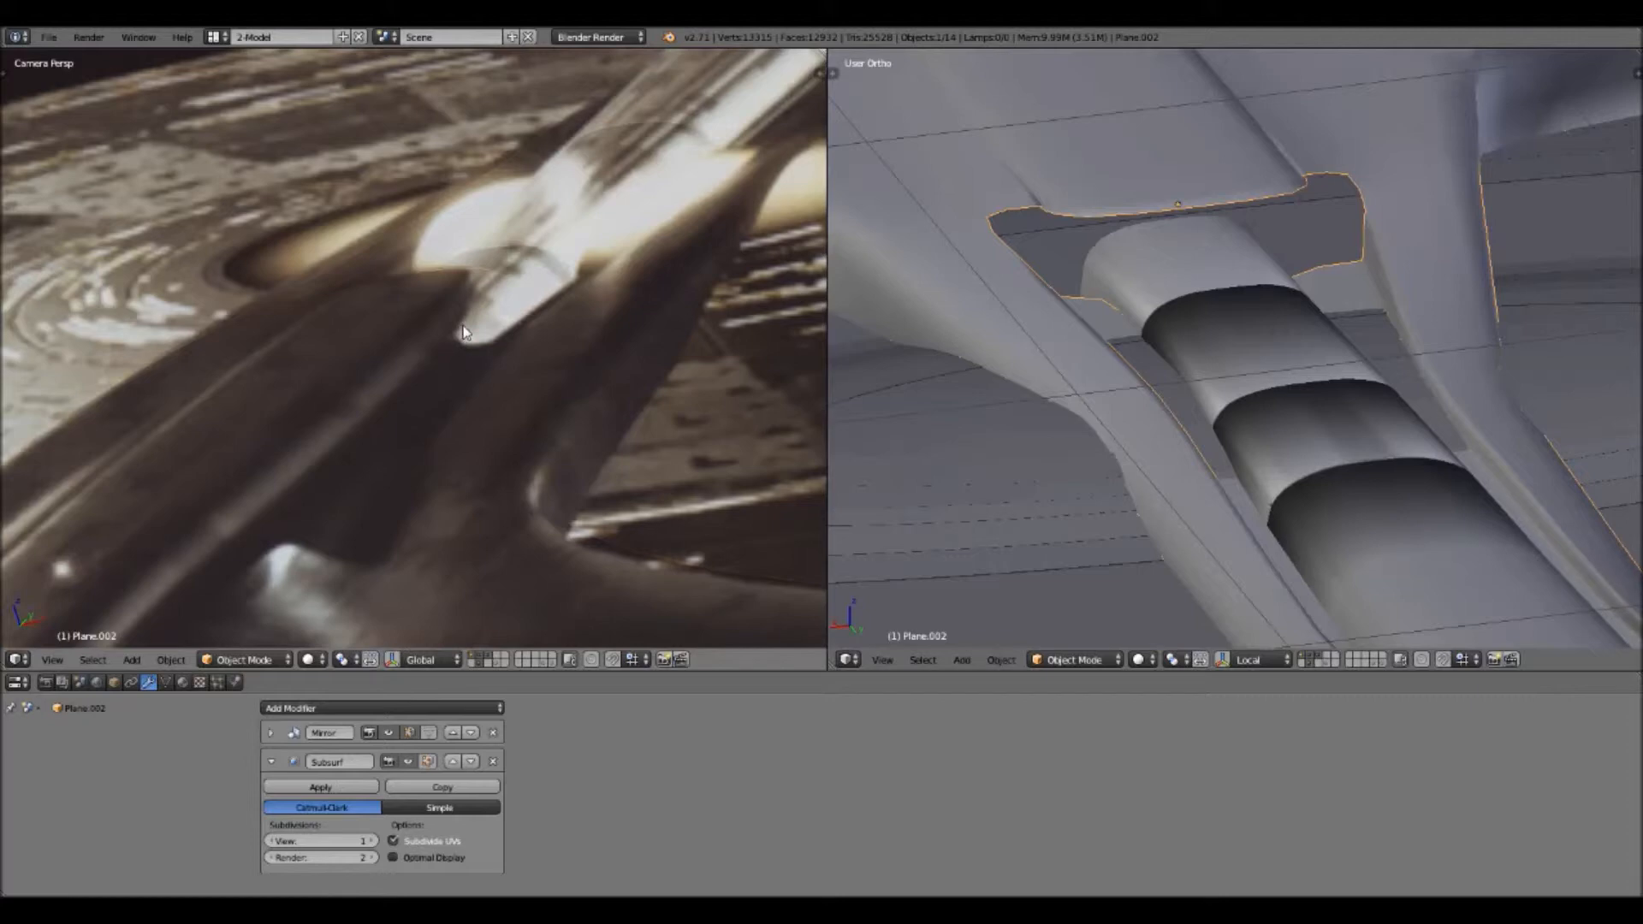
middle_click_drag(1151, 291, 1344, 250)
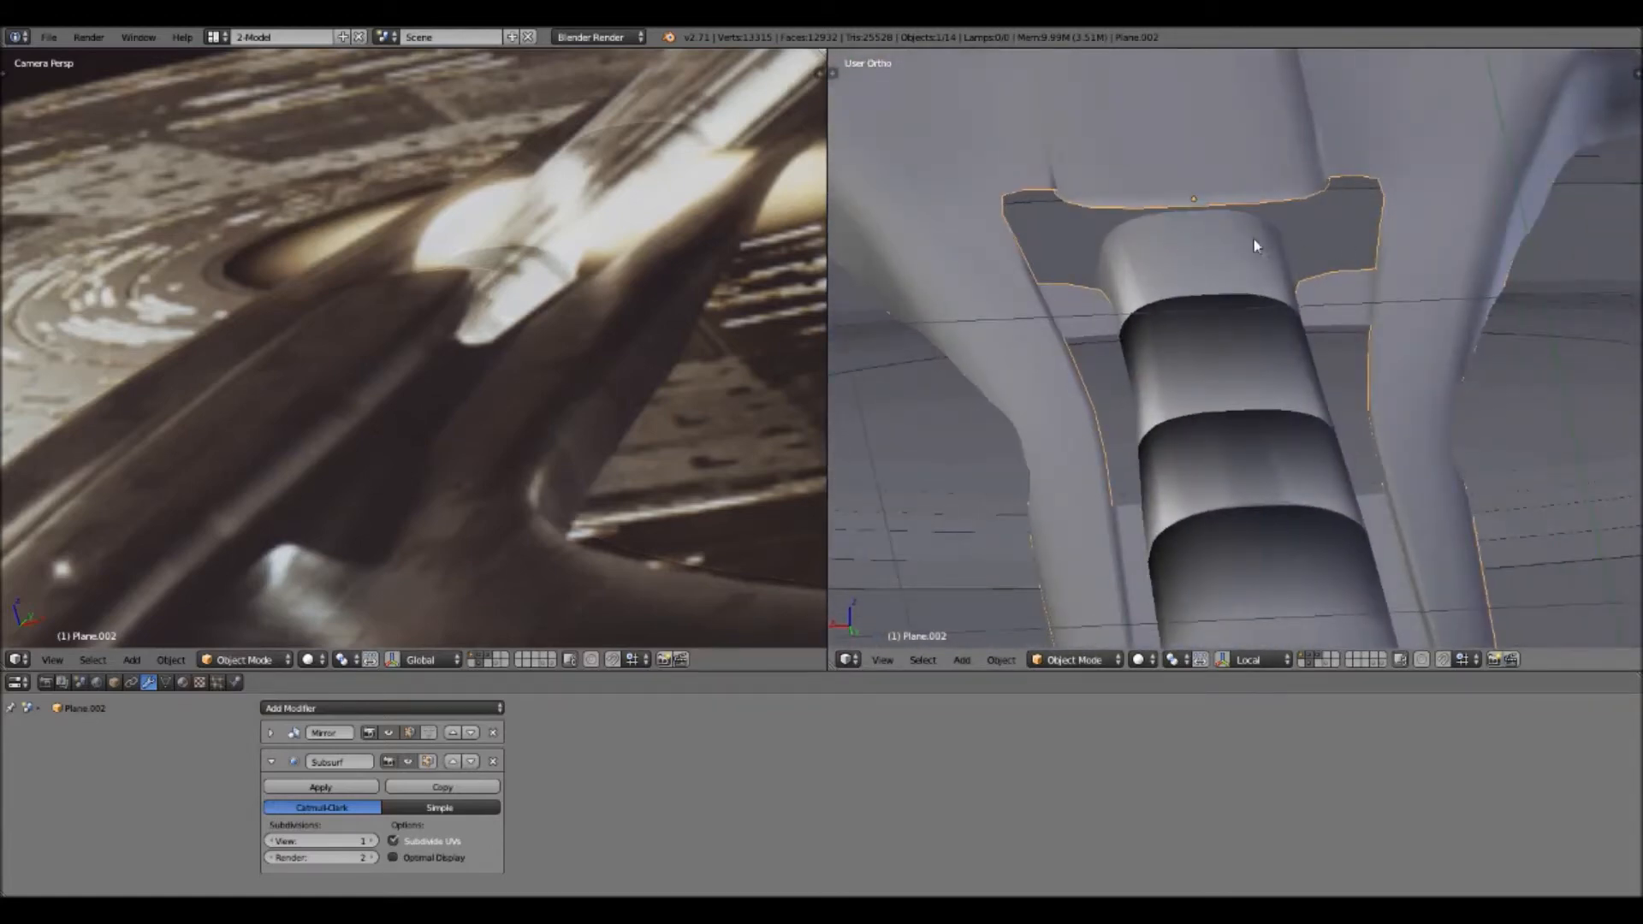
middle_click_drag(1126, 294, 1171, 331)
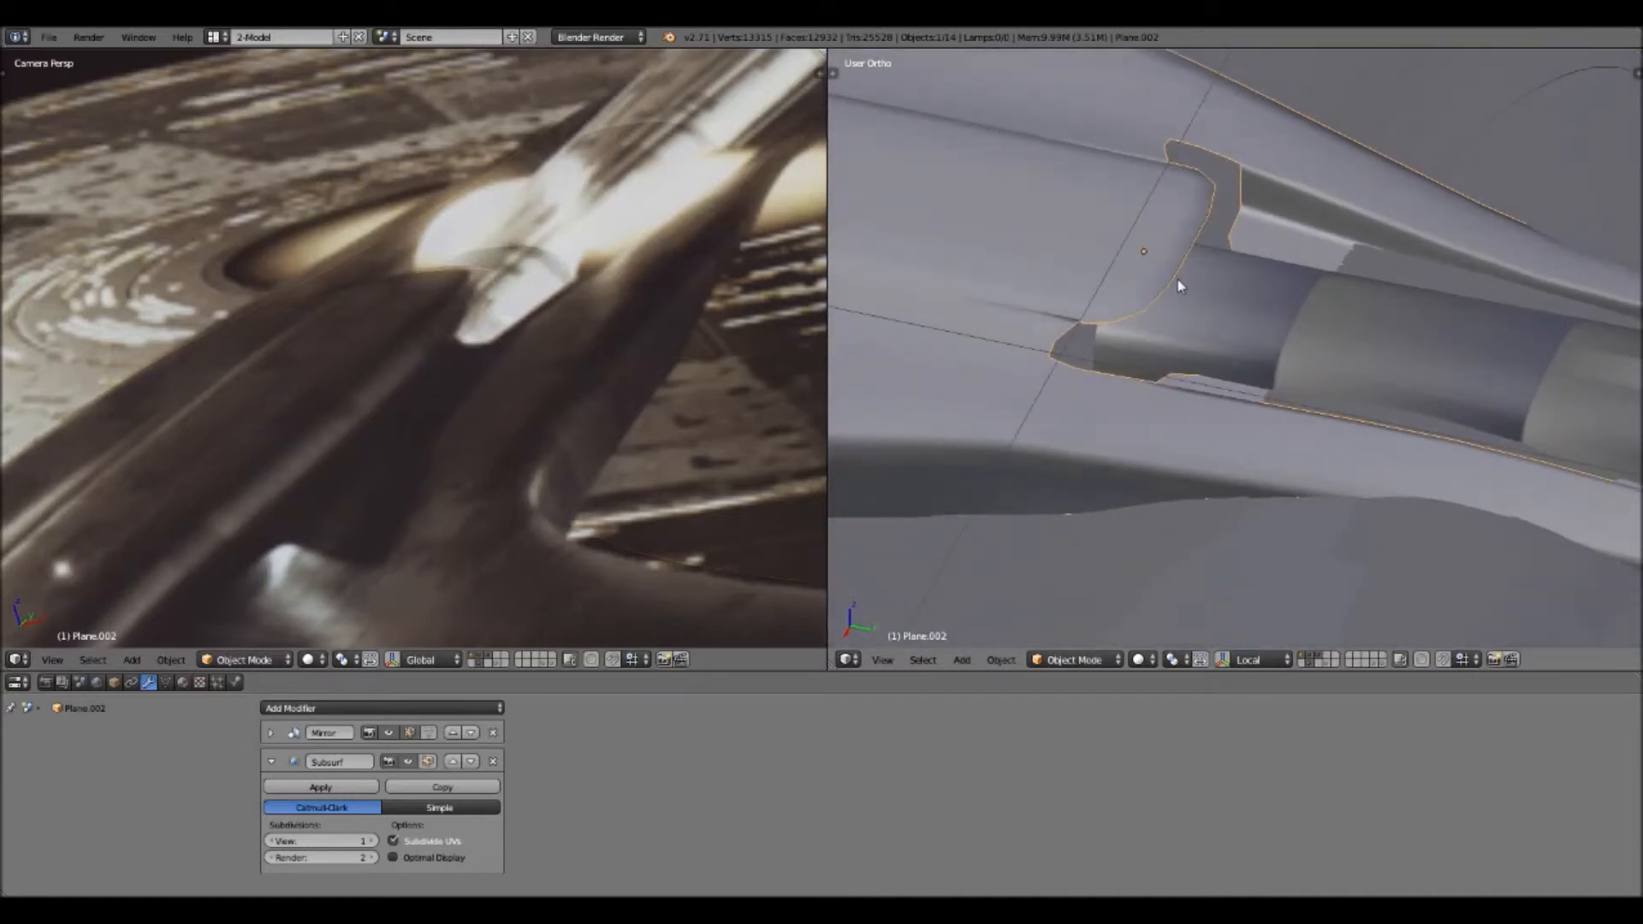
Examine the front hull and the unfinished rear ends of the strips between the pylons
scroll(1130, 300, "down", 5)
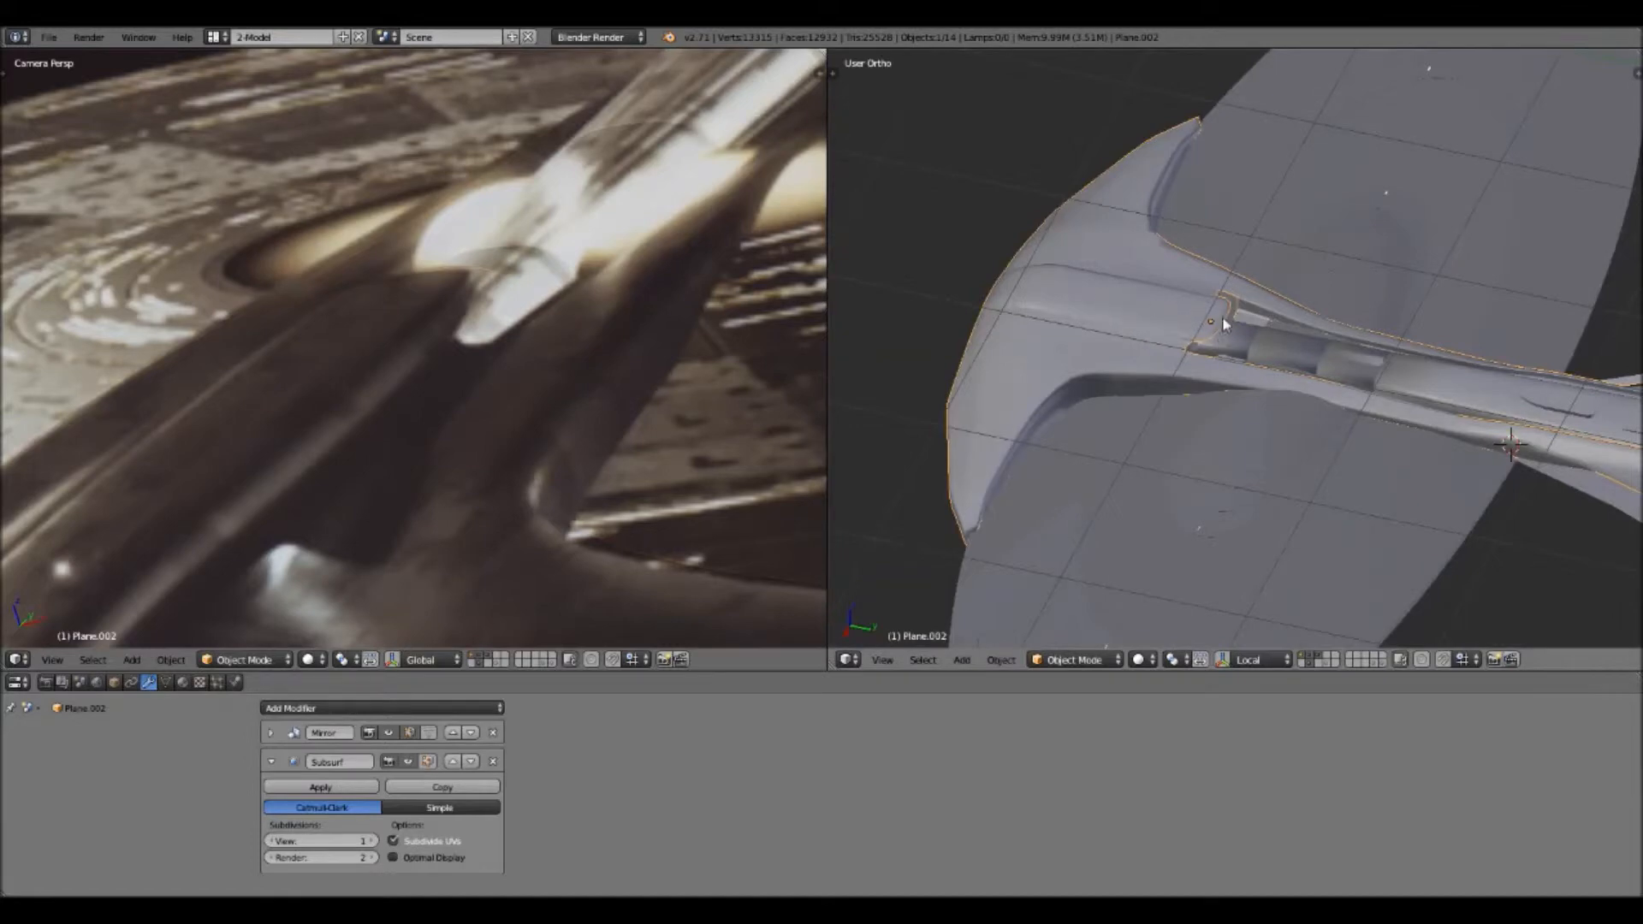
middle_click_drag(1216, 342, 1184, 330)
middle_click_drag(1418, 415, 1131, 361)
middle_click_drag(1044, 305, 1170, 376)
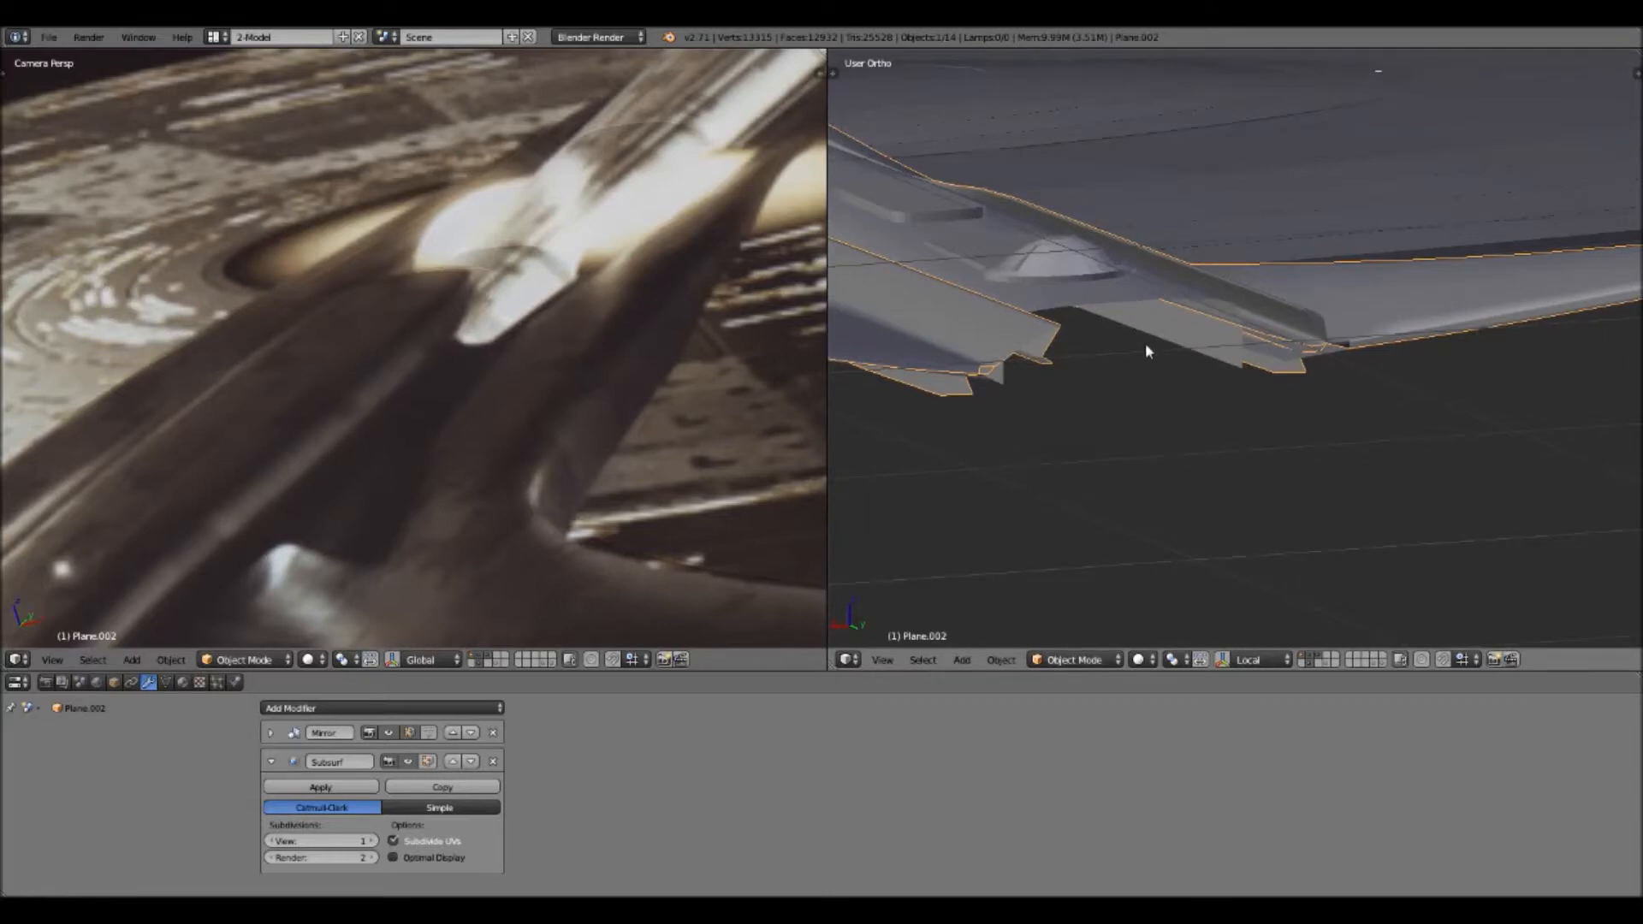
middle_click_drag(1147, 351, 1177, 369)
middle_click_drag(1283, 444, 1223, 384, "shift")
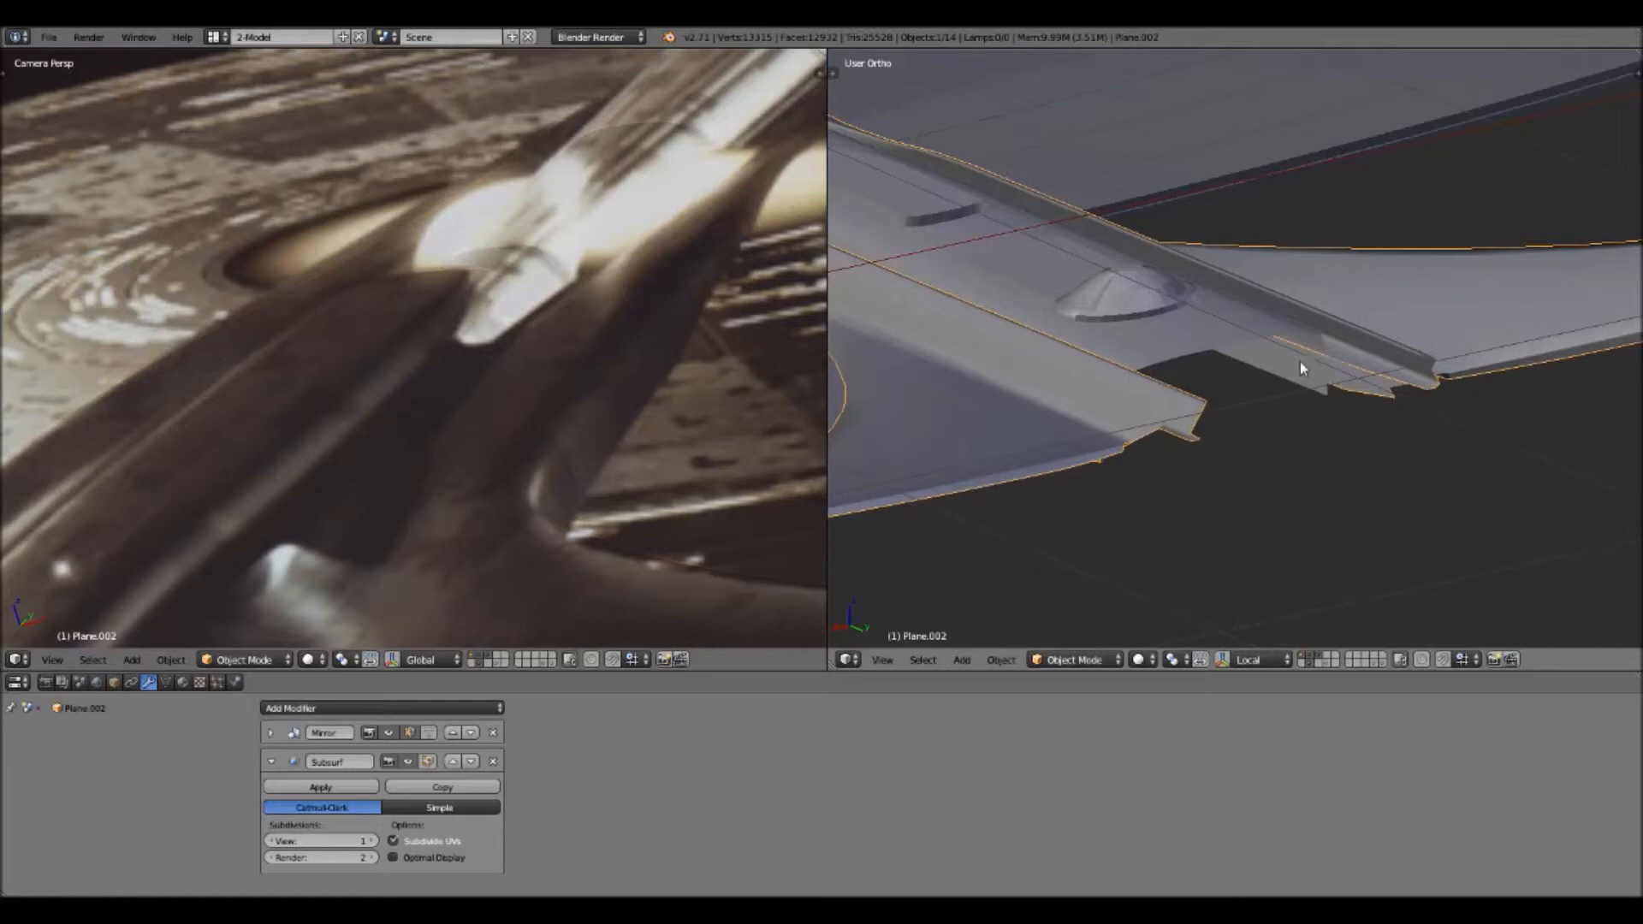
middle_click_drag(1128, 386, 1038, 363)
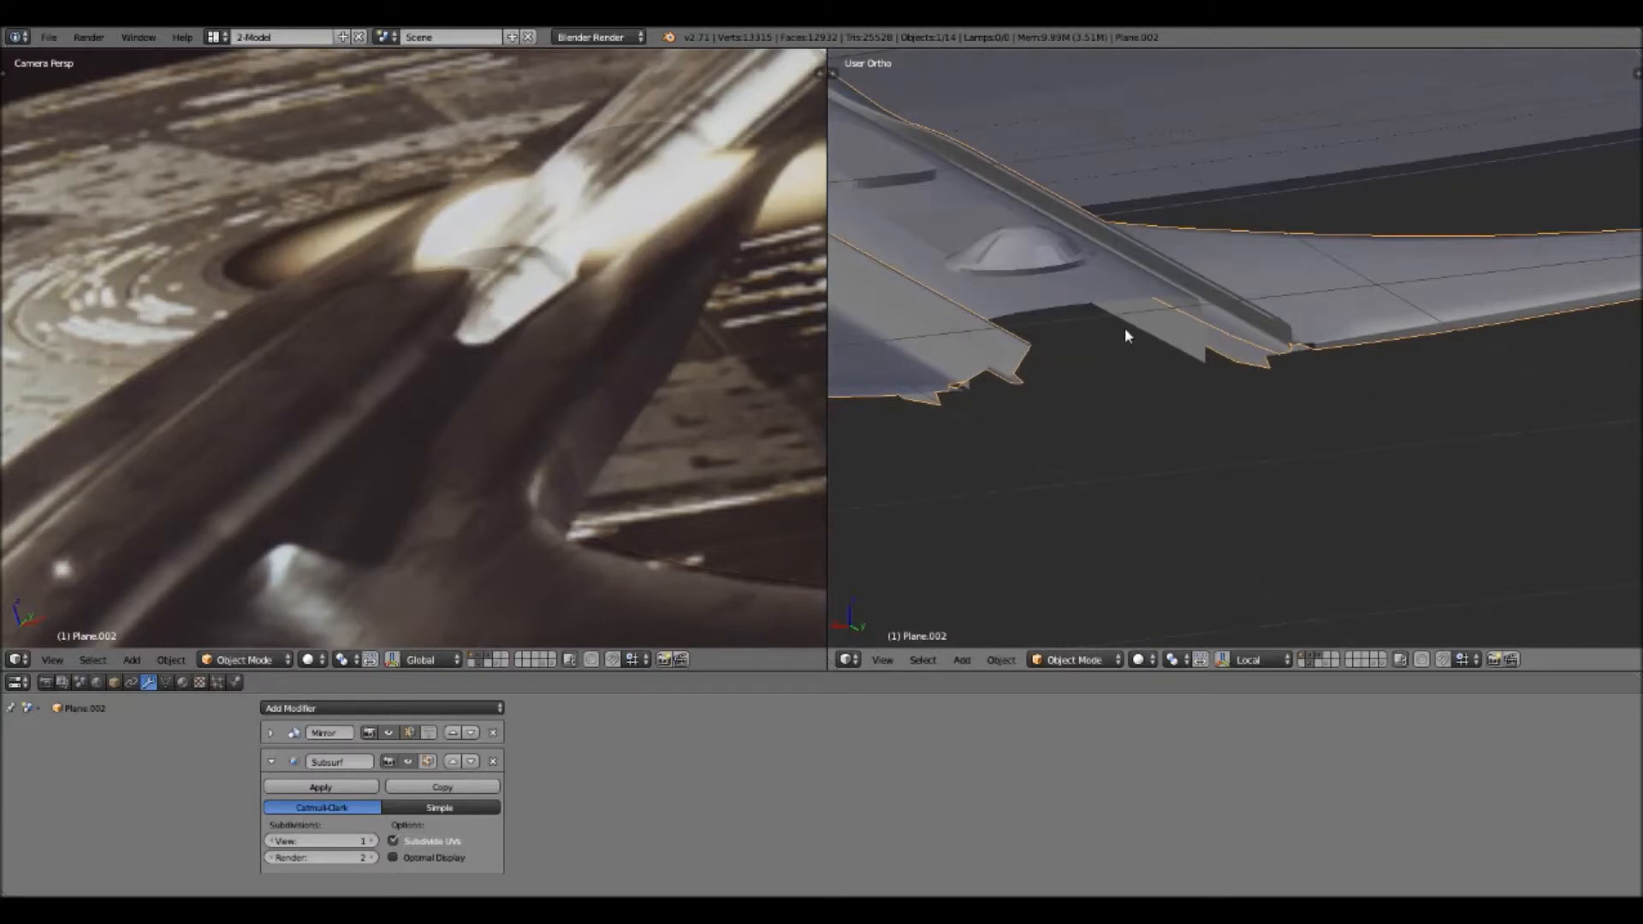
middle_click_drag(1075, 337, 1192, 374)
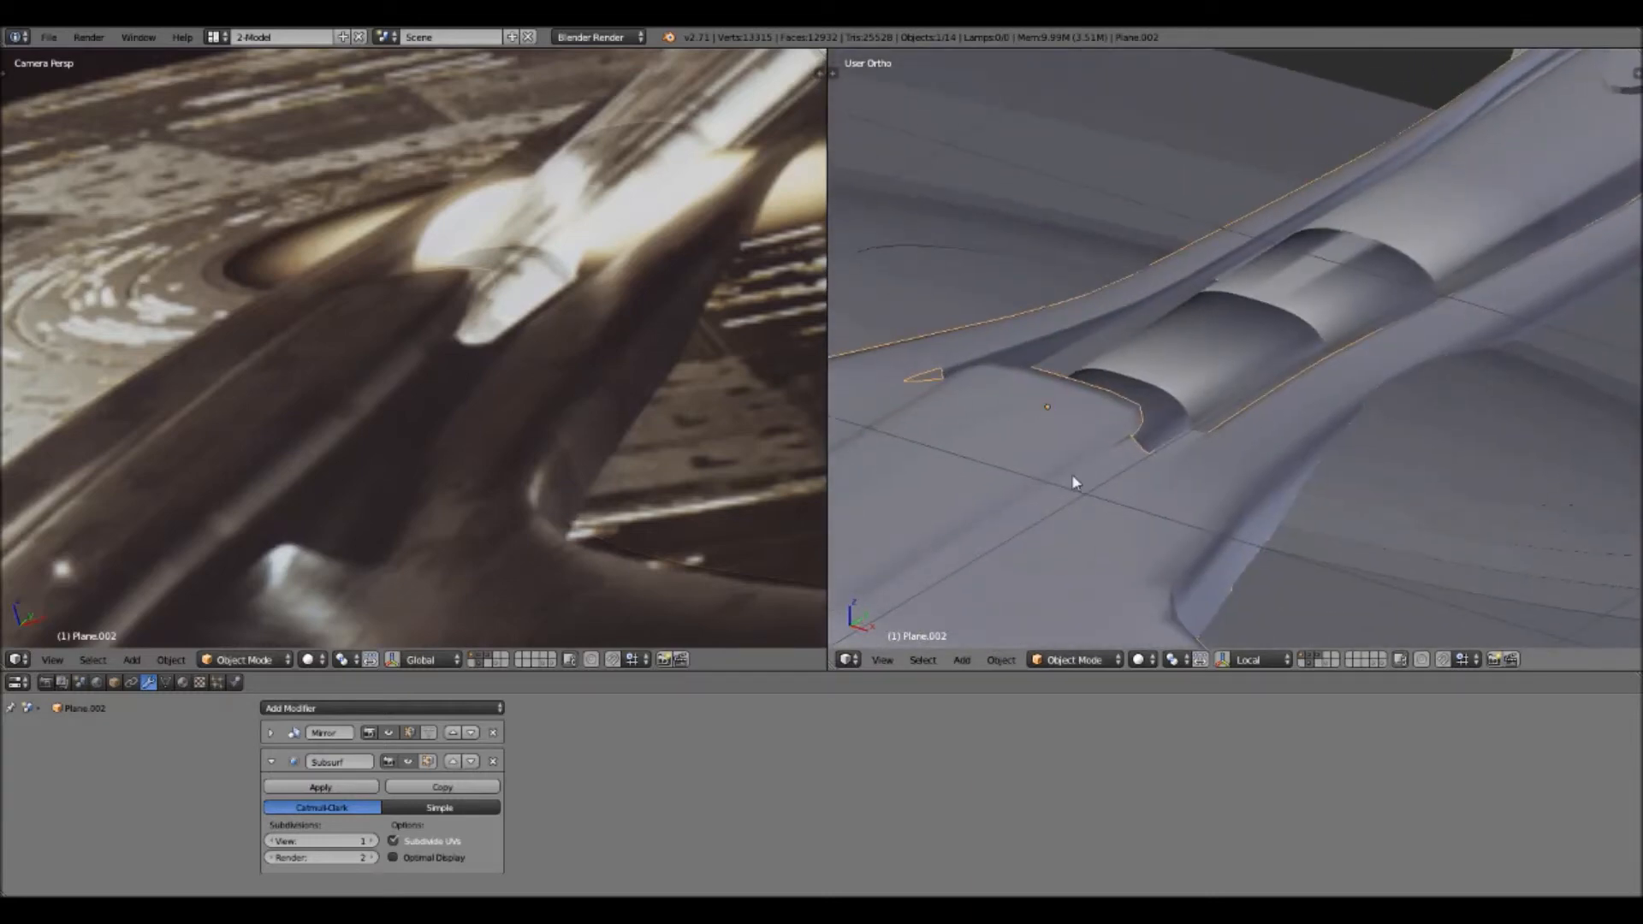
Compare the hull's lower side near the pylon with the reference image and examine the bulged section of the underside
scroll(1246, 381, "down", 2)
middle_click_drag(1249, 391, 1203, 497)
scroll(1203, 496, "up", 6)
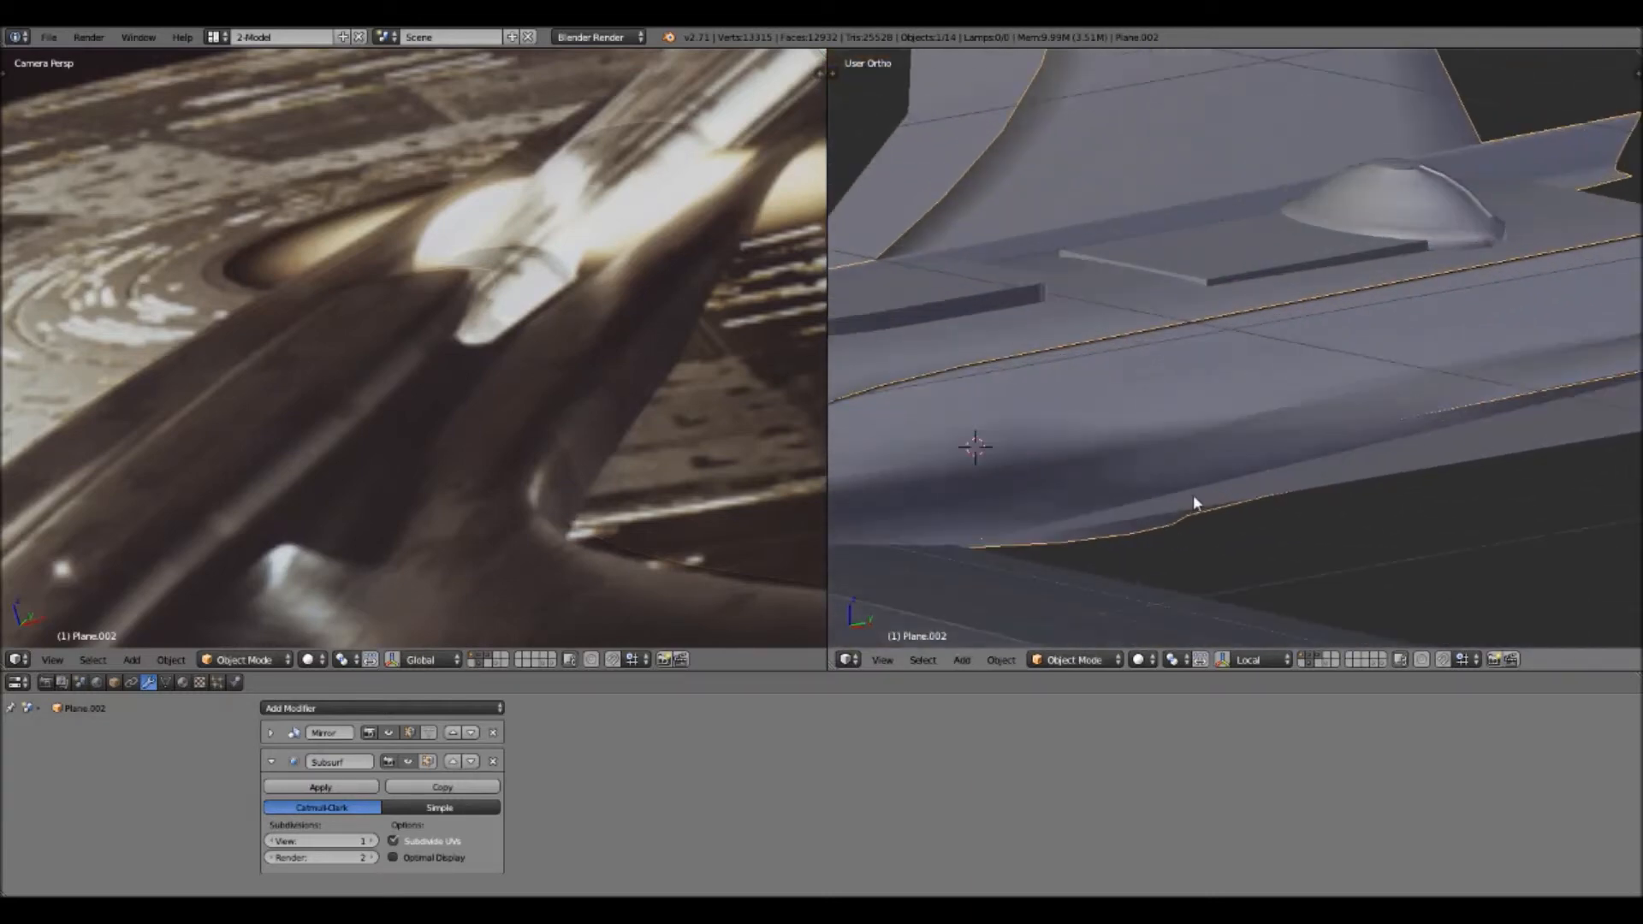
middle_click_drag(1151, 508, 1224, 399)
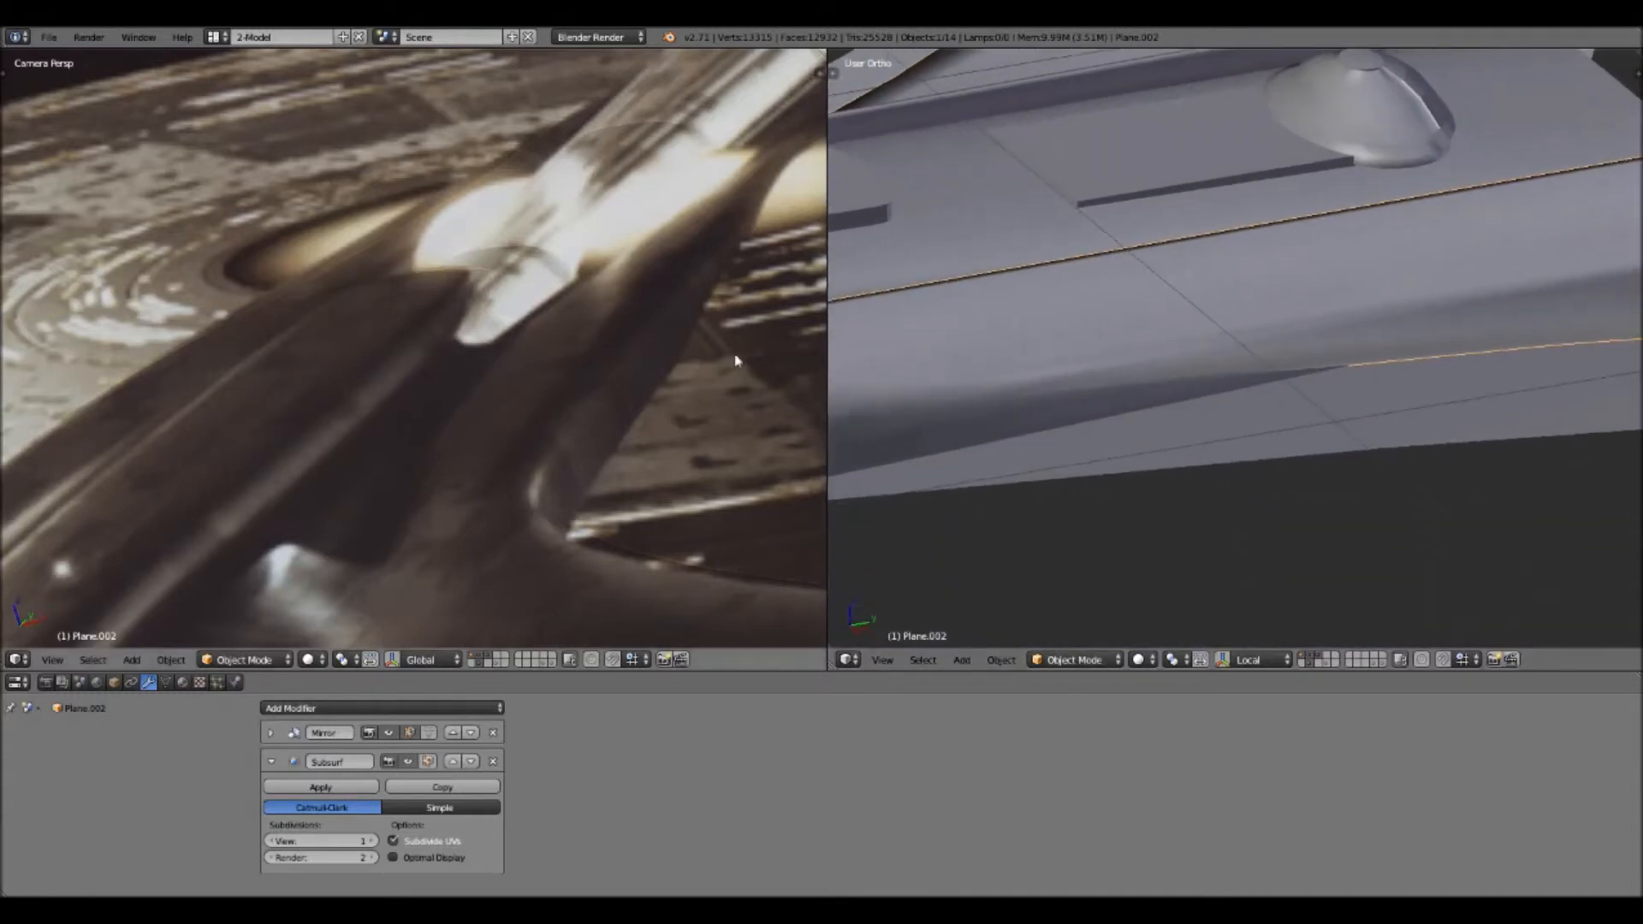
middle_click_drag(739, 366, 228, 520, "shift")
scroll(197, 535, "down", 3)
middle_click_drag(659, 115, 415, 357, "shift")
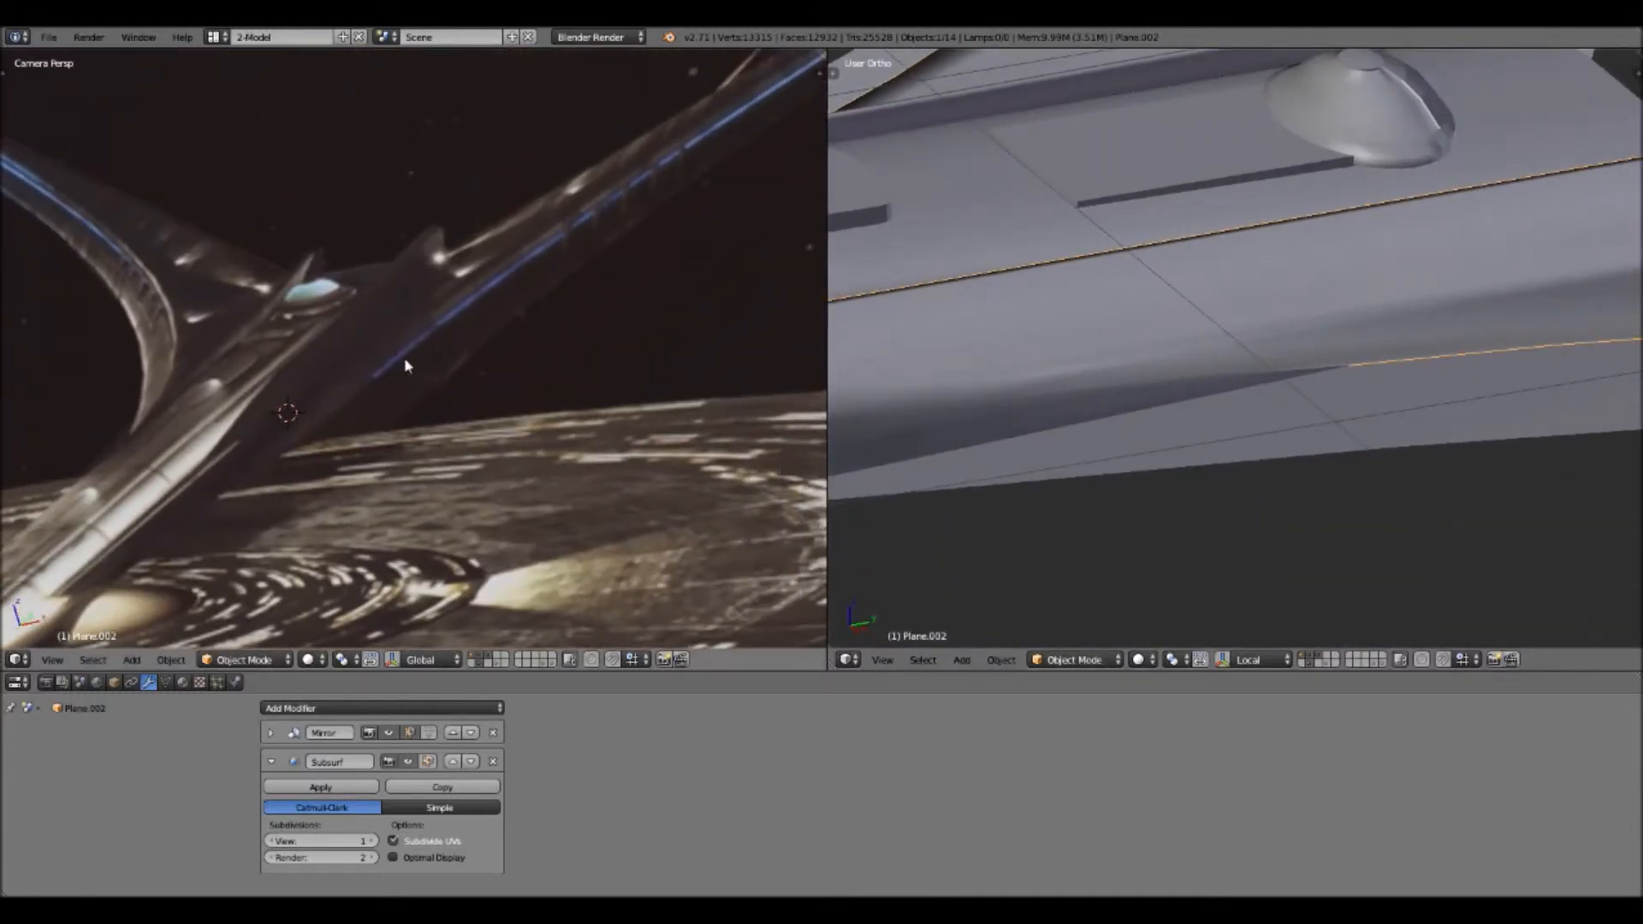
scroll(379, 396, "up", 3)
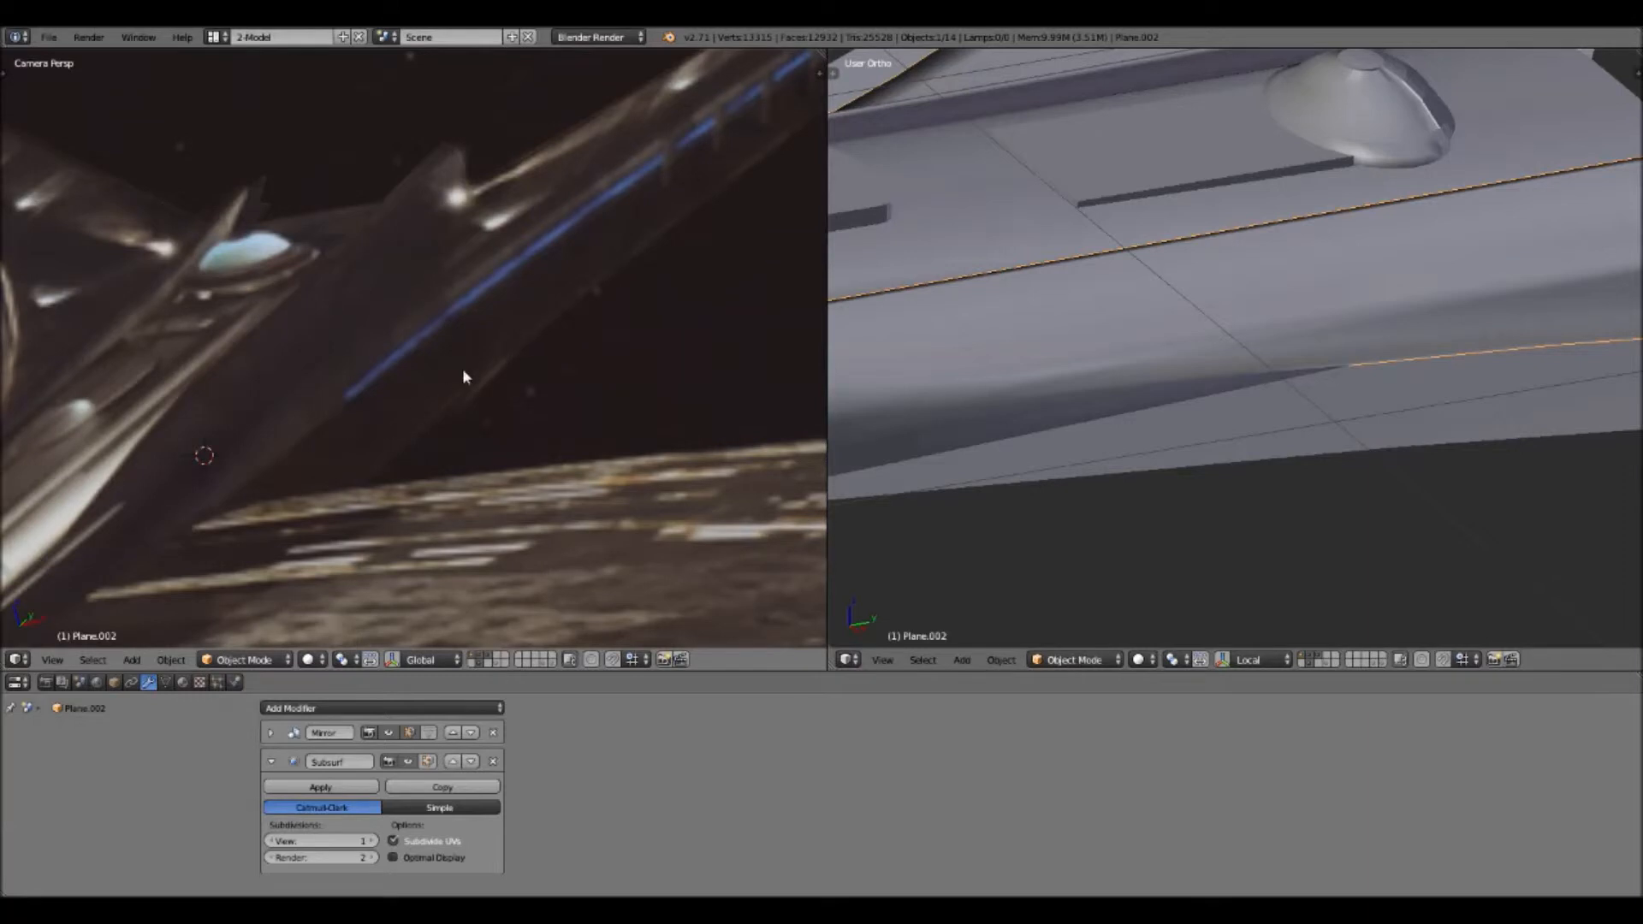
scroll(1071, 447, "down", 5)
middle_click_drag(1070, 470, 1220, 460)
scroll(1161, 558, "down", 4)
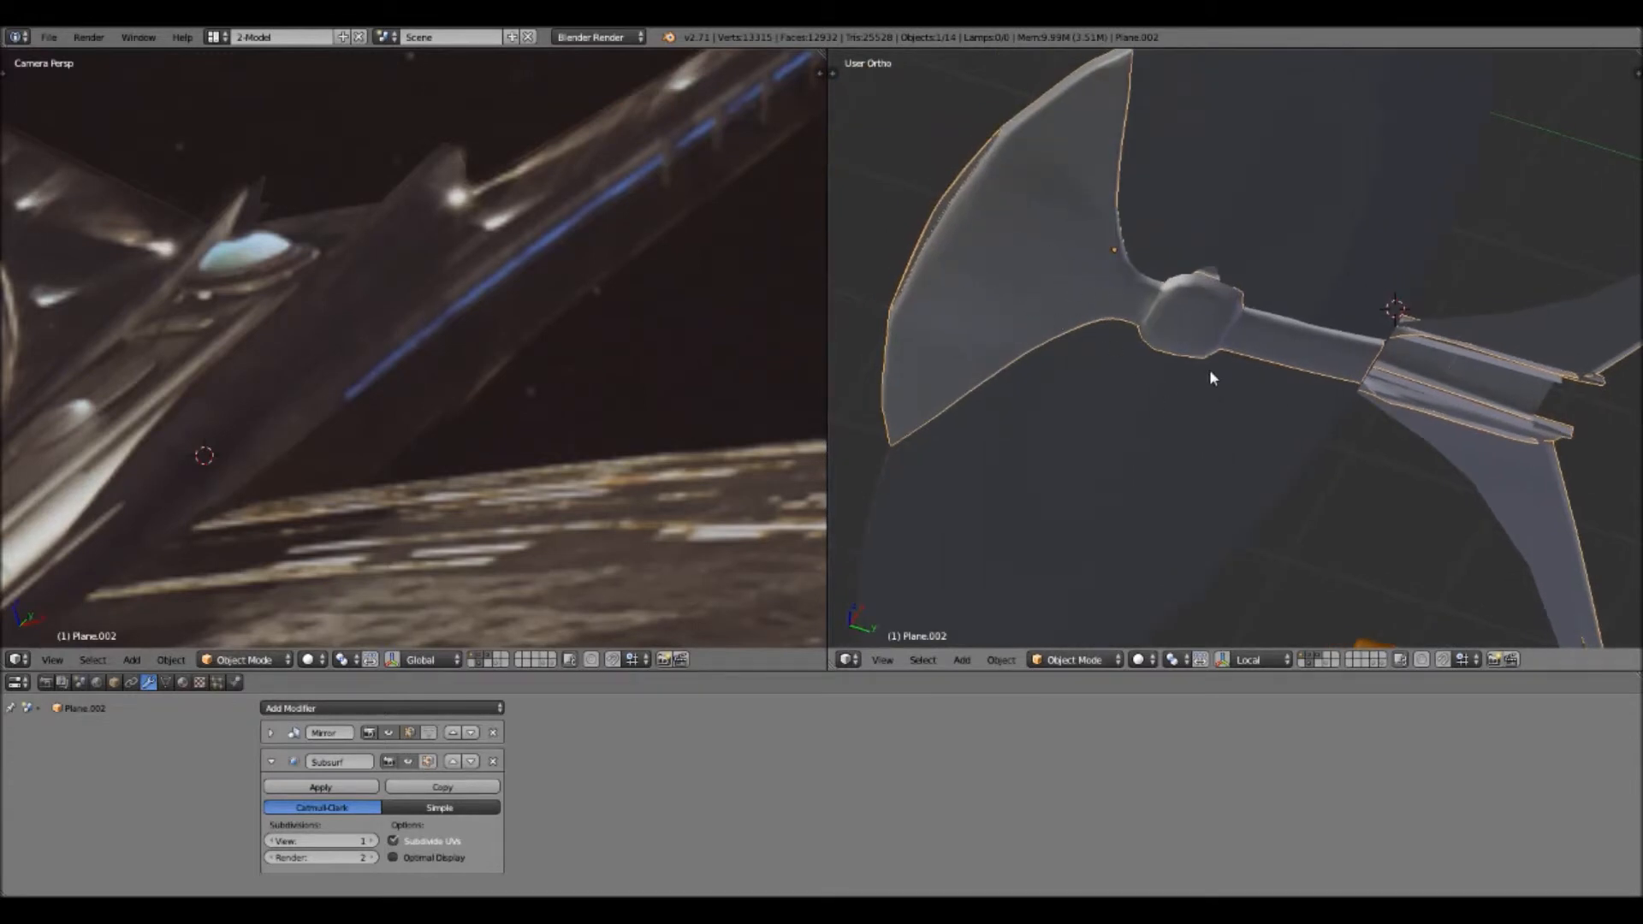
middle_click_drag(1210, 356, 1217, 406)
scroll(1189, 400, "up", 6)
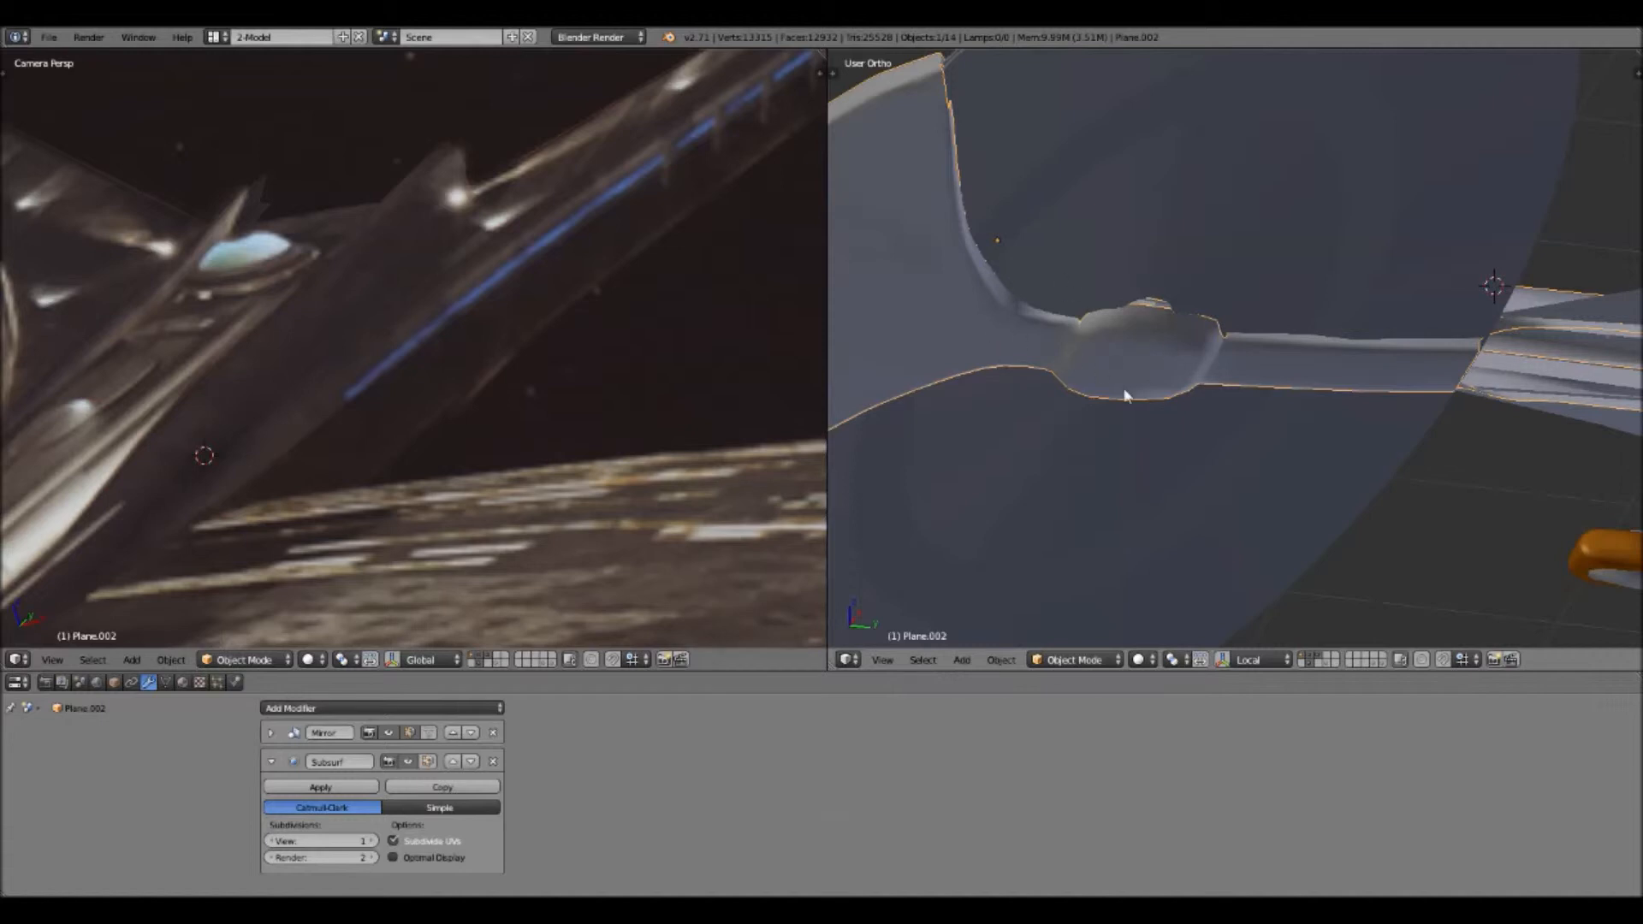
Examine the bulged section of the underside and the narrow neck running back to the pylon strips, from below and from the side
middle_click_drag(1183, 331, 1225, 372)
middle_click_drag(1341, 387, 1266, 428)
mouse_move(1361, 330)
middle_mouse_down()
mouse_move(1362, 387)
mouse_move(1366, 321)
middle_mouse_up()
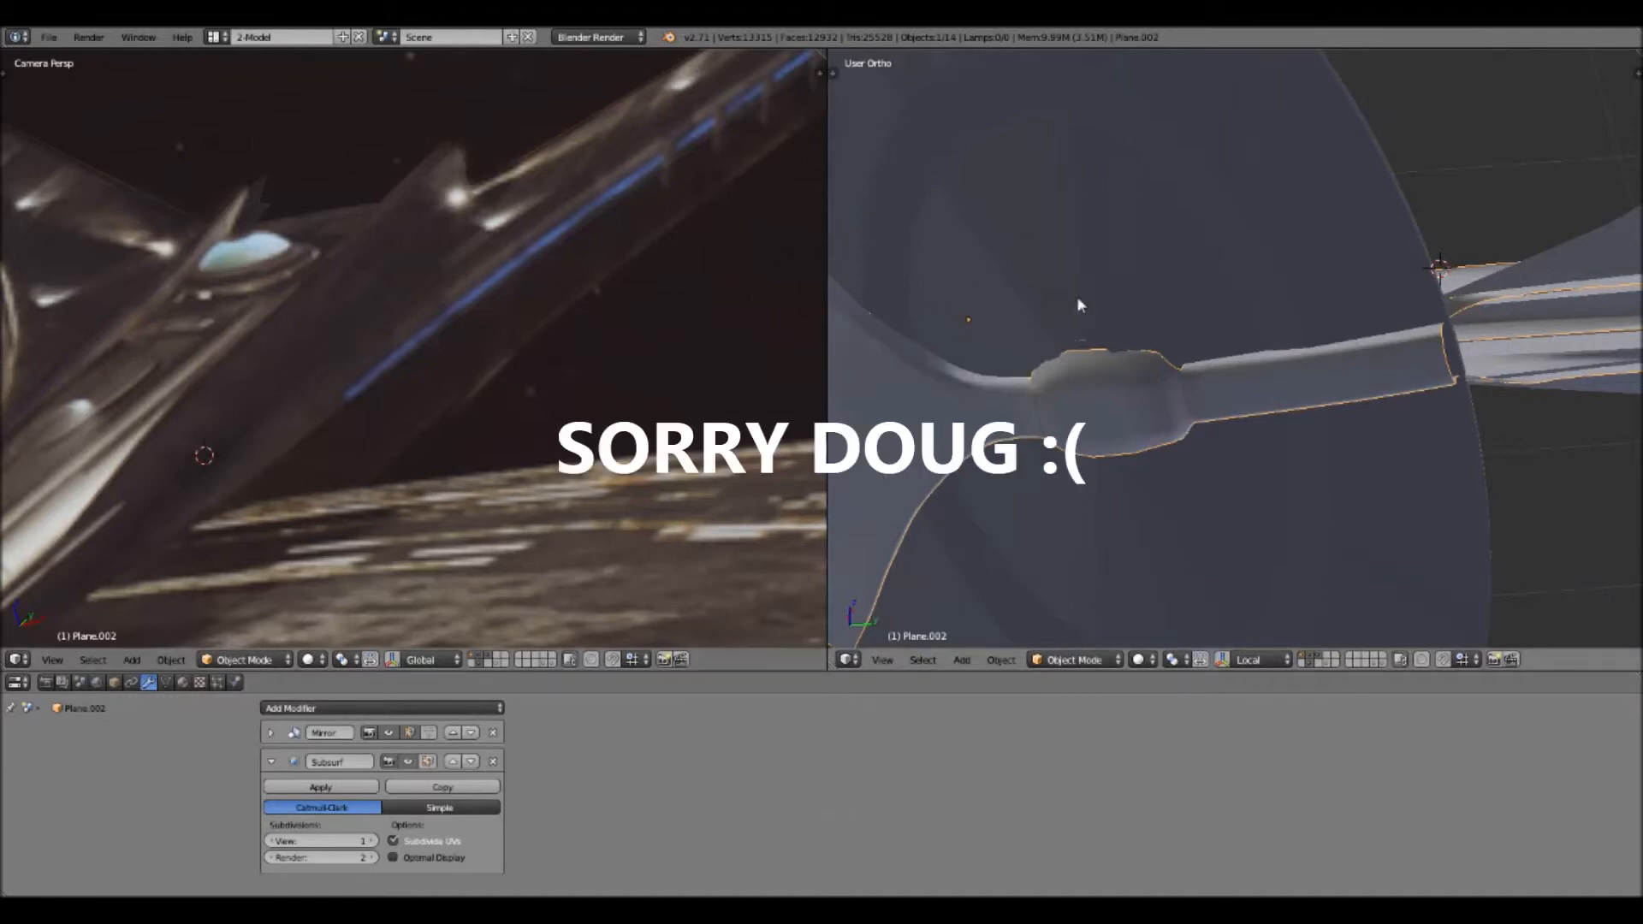
middle_click_drag(1181, 341, 1016, 252)
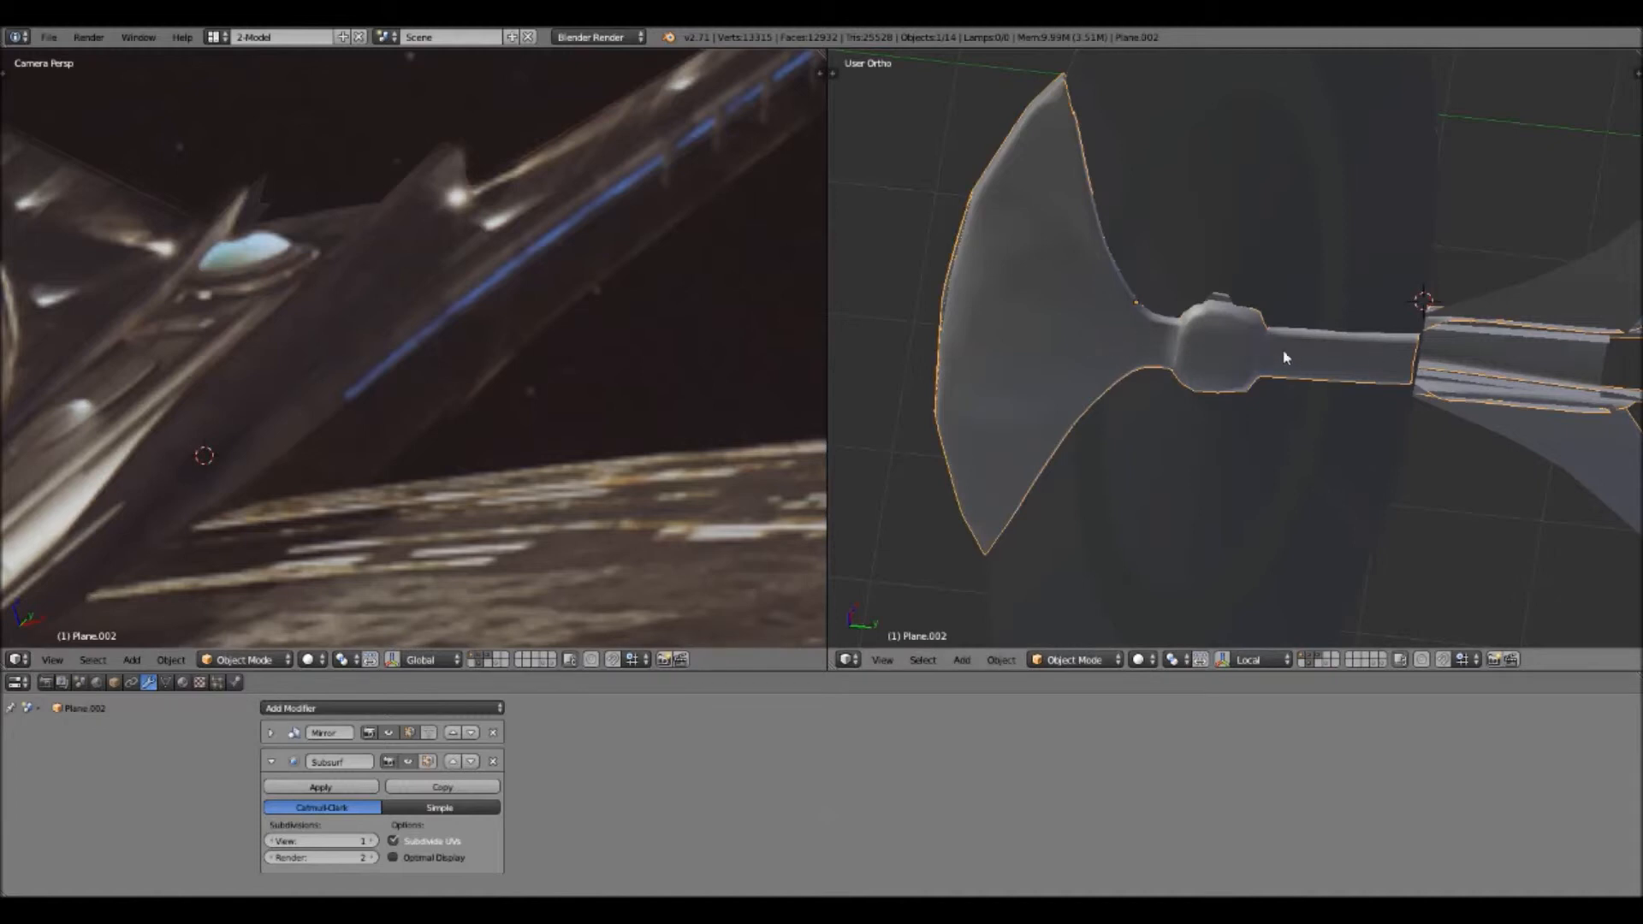
middle_click_drag(1403, 359, 1265, 405, "shift")
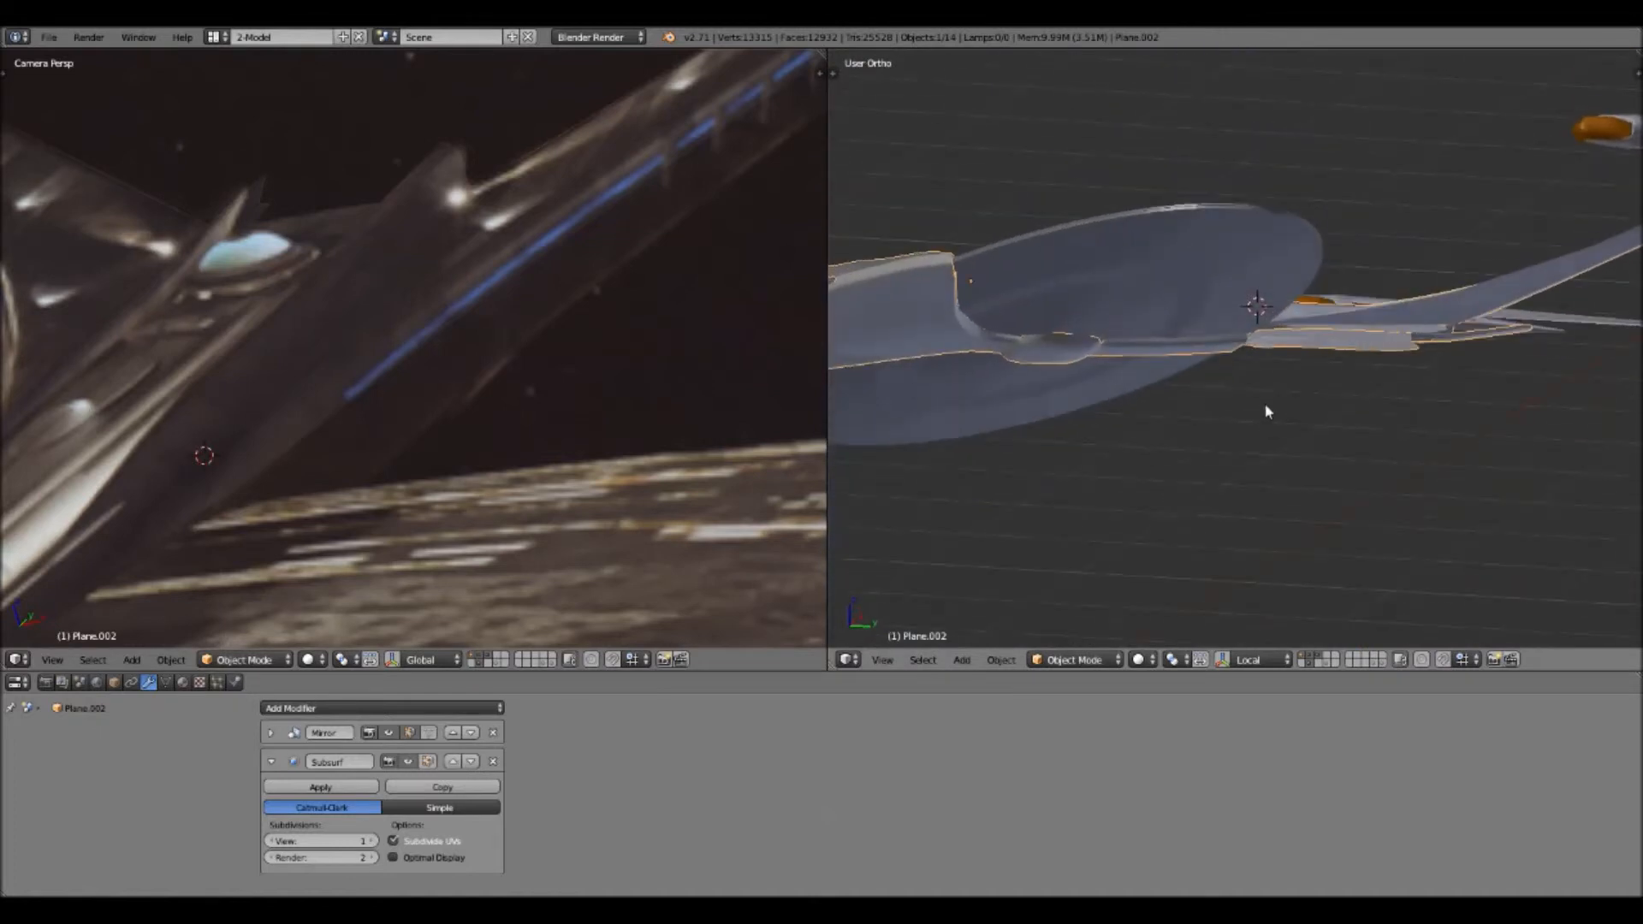
scroll(1215, 391, "up", 3)
middle_click_drag(972, 380, 1080, 393, "shift")
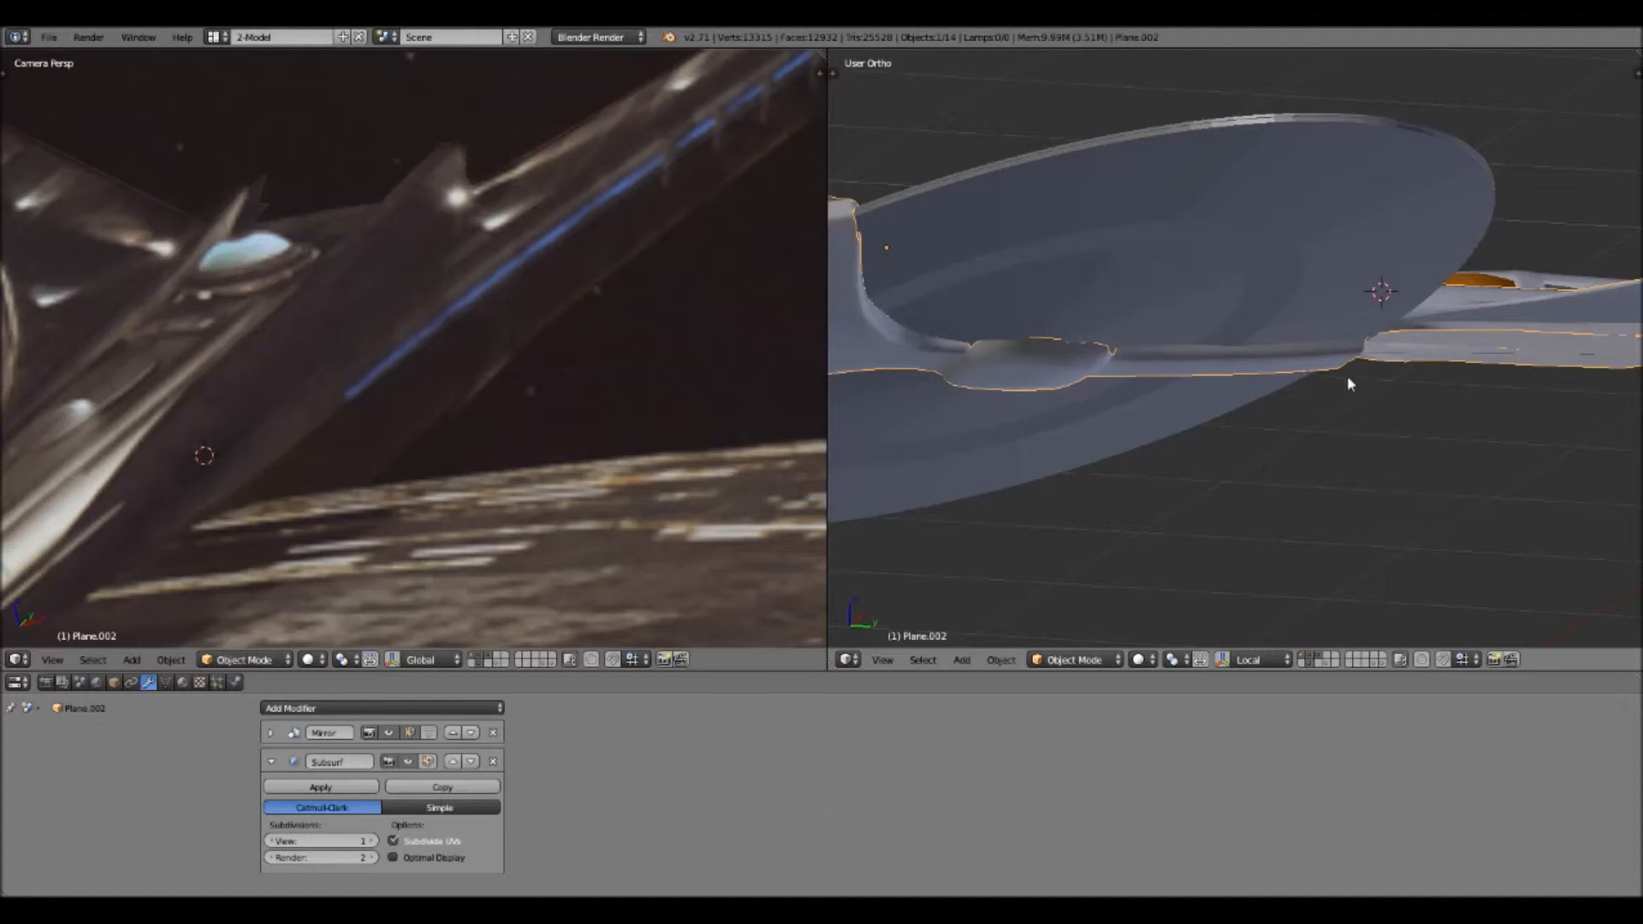
middle_click_drag(1393, 366, 1258, 387, "shift")
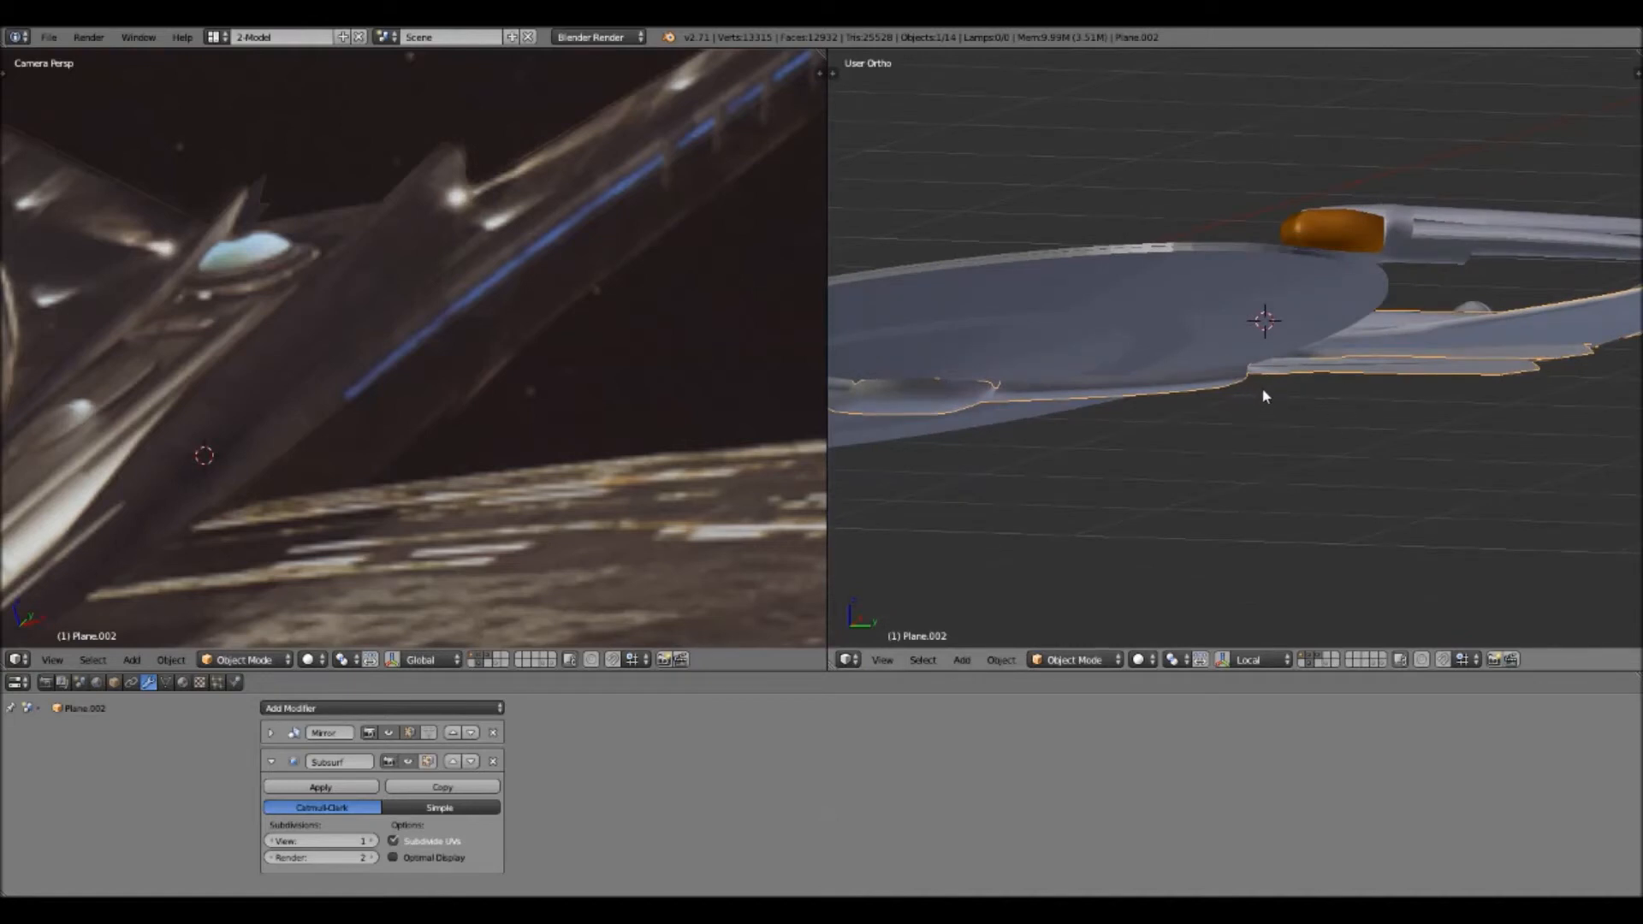
middle_click_drag(999, 397, 1237, 415, "shift")
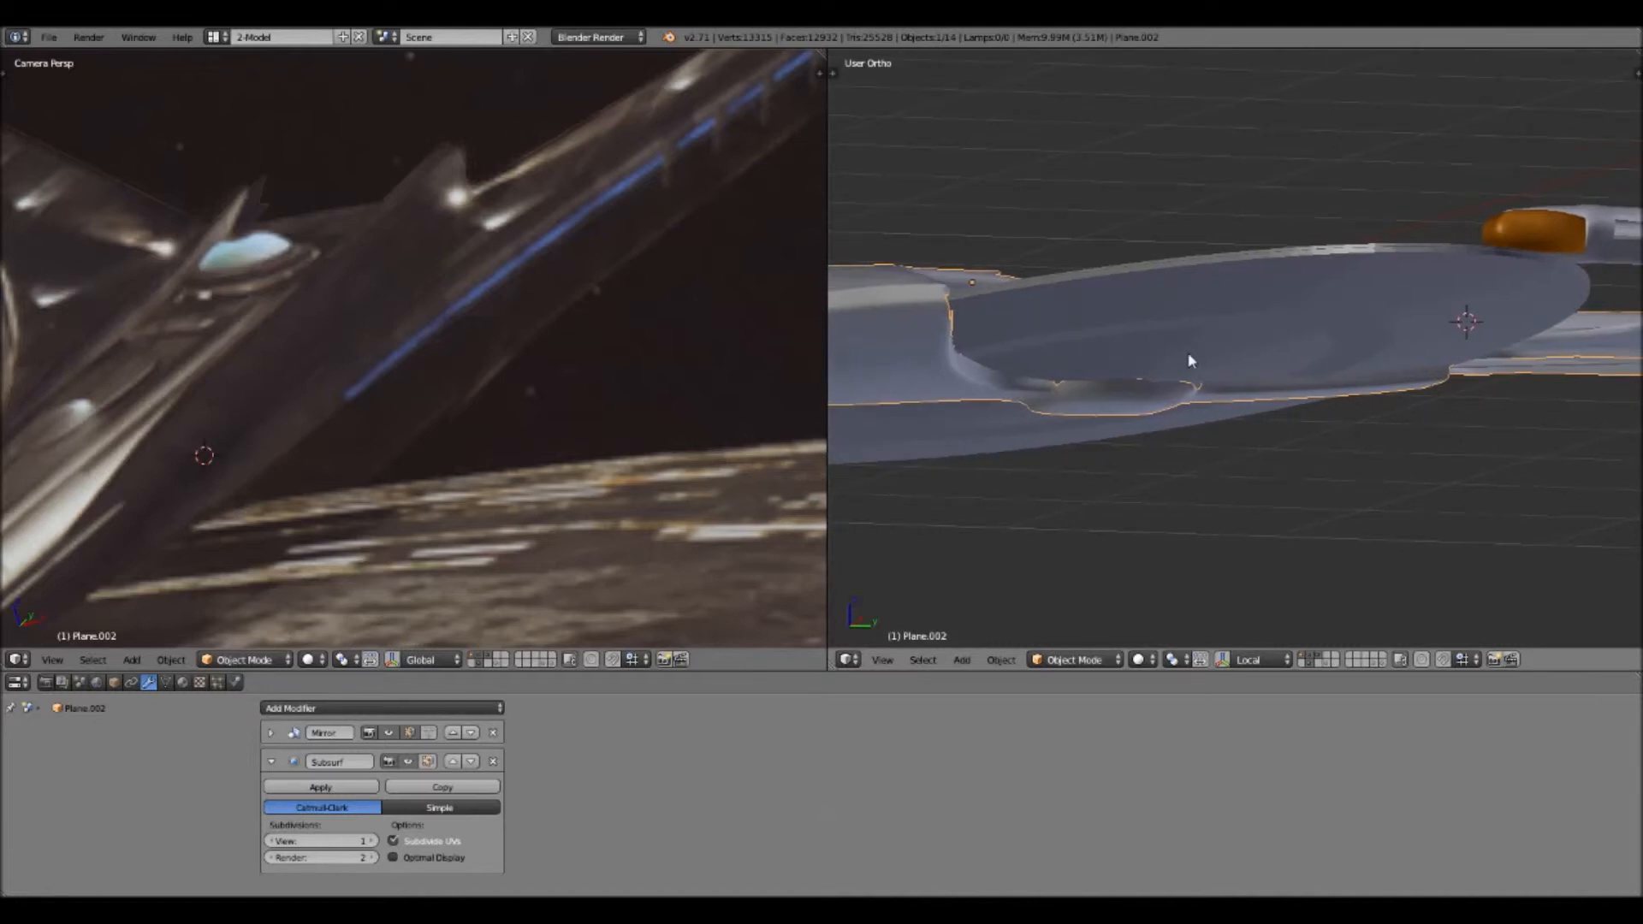
Examine the underside up close where the wide front hull narrows into the bulged section
middle_click_drag(1332, 418, 1368, 410)
middle_click_drag(1255, 421, 1391, 295)
scroll(1211, 329, "up", 5)
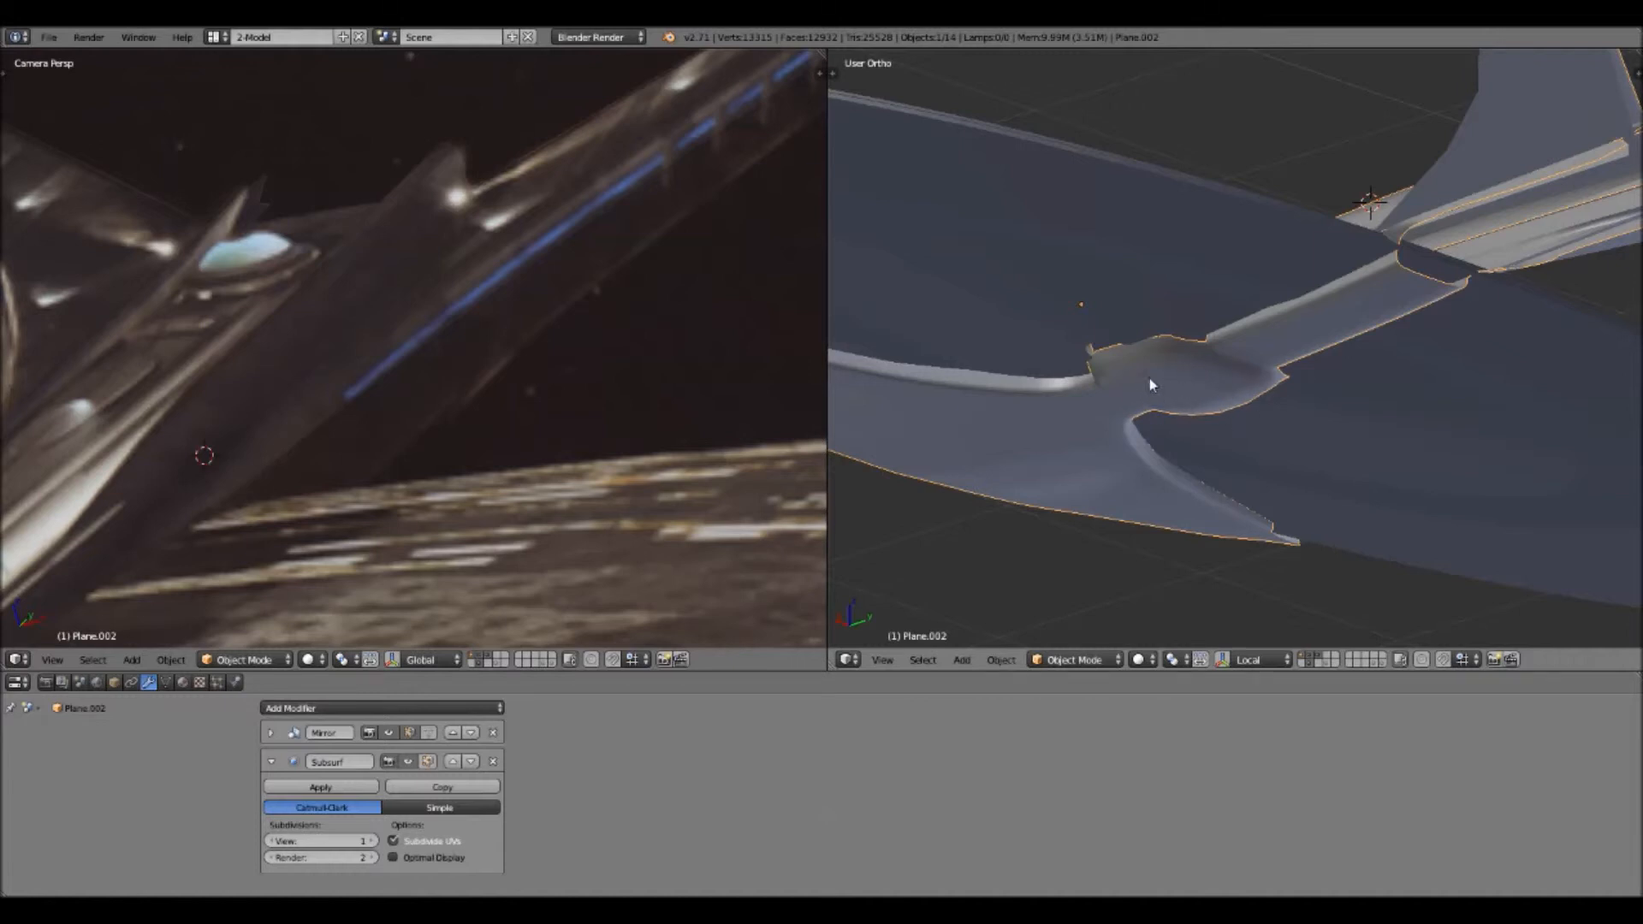
middle_click_drag(1155, 409, 1267, 298, "shift")
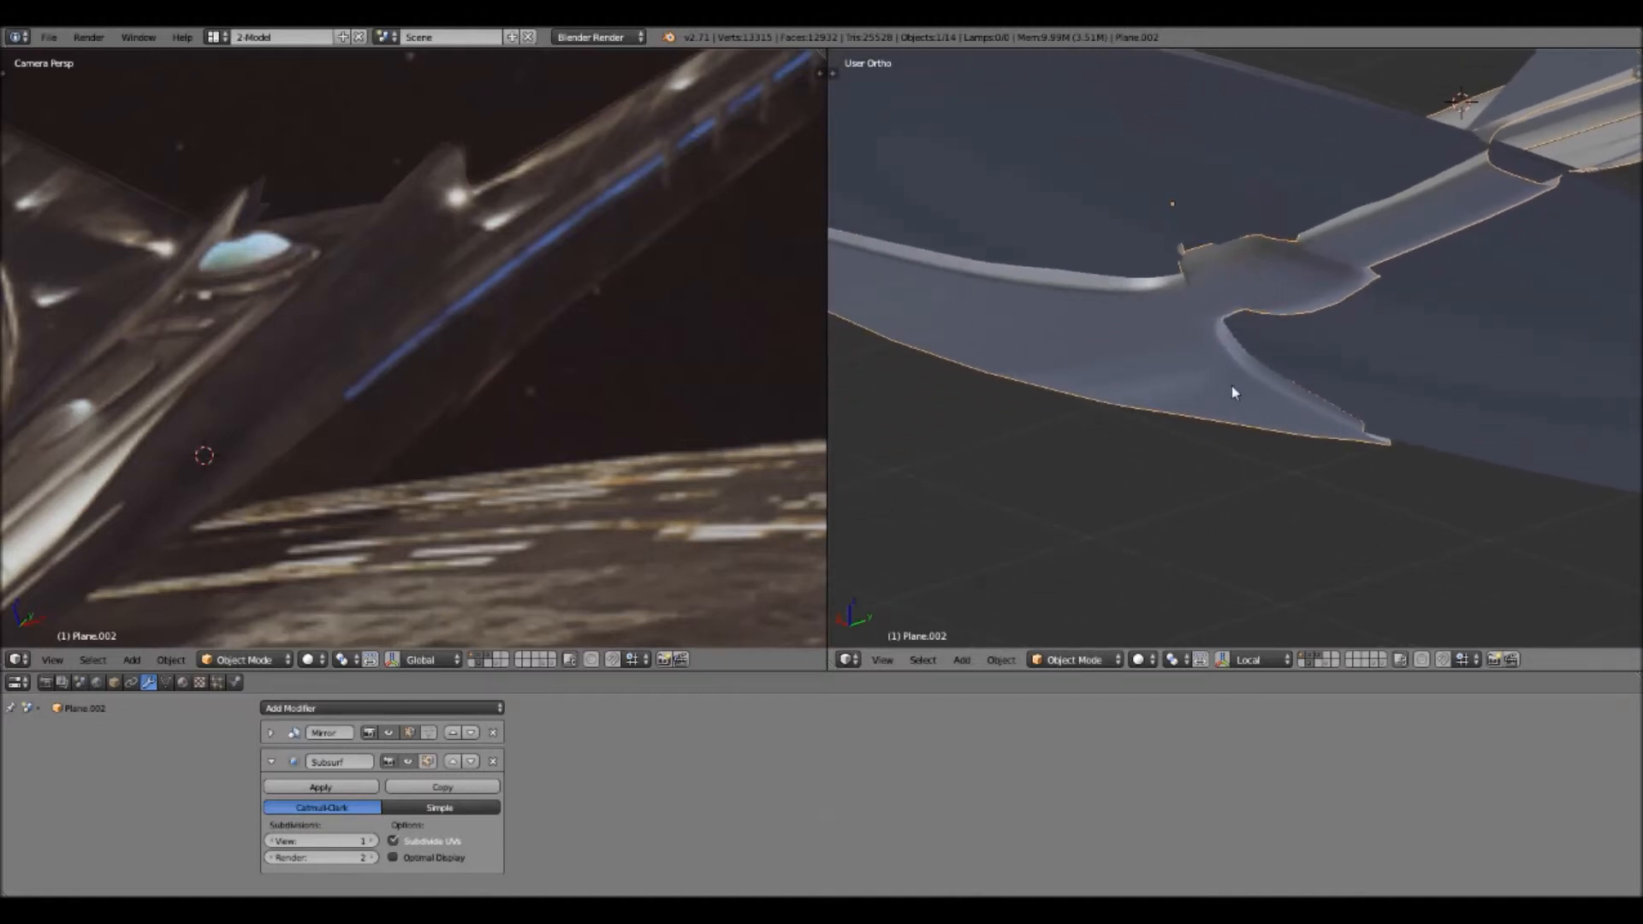
scroll(1245, 310, "up", 2)
scroll(1229, 338, "down", 4)
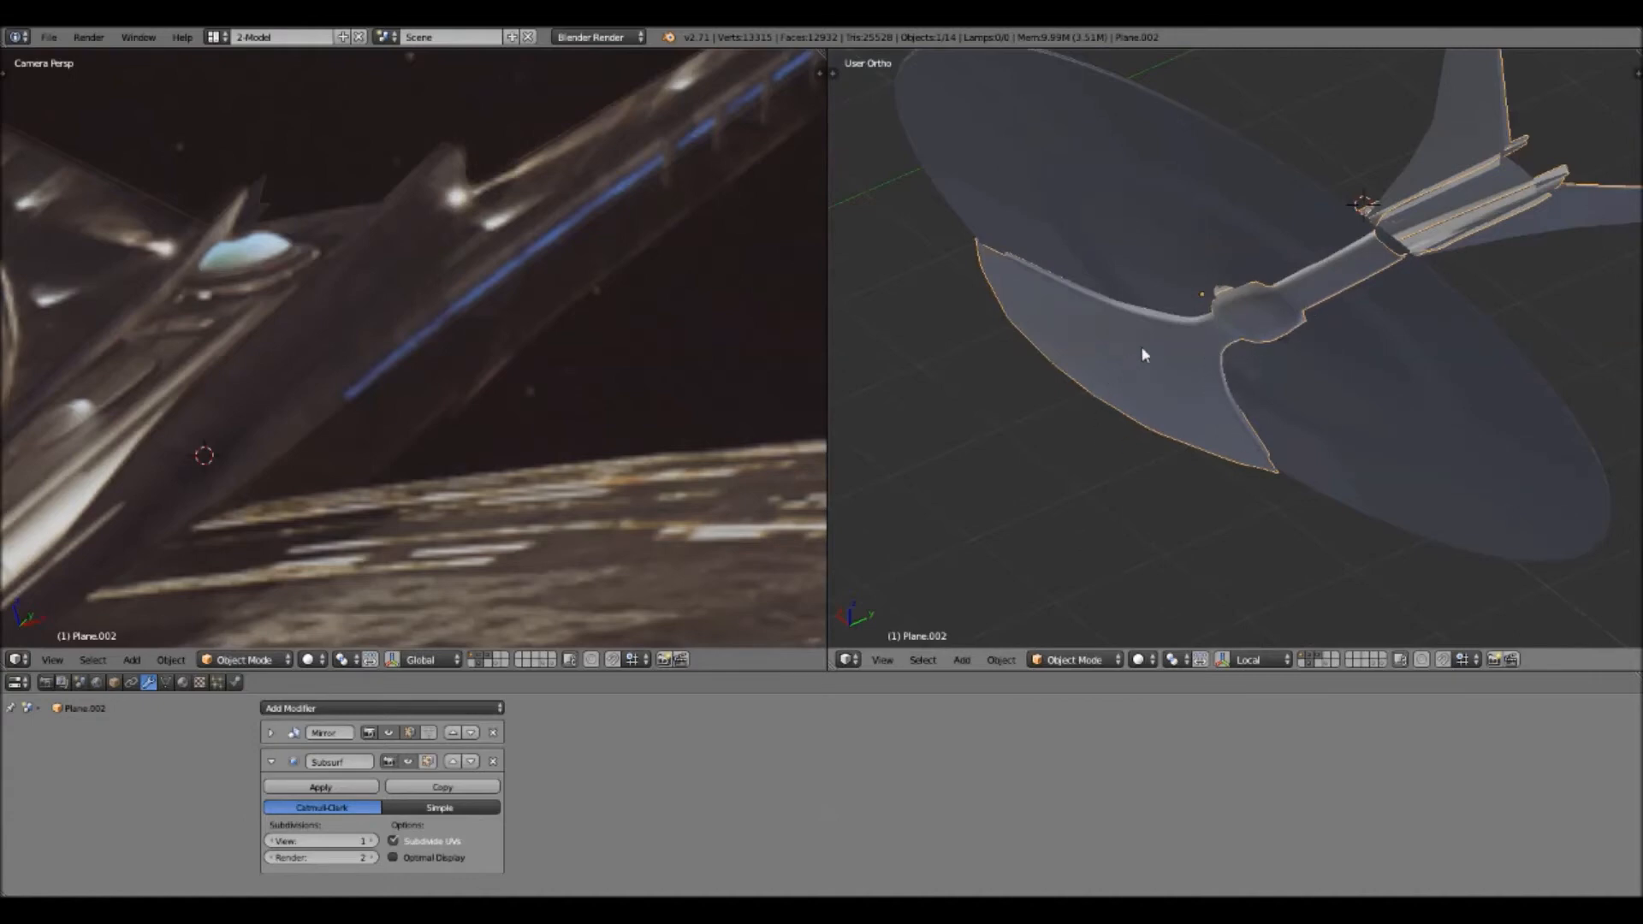
middle_click_drag(1042, 297, 1253, 397)
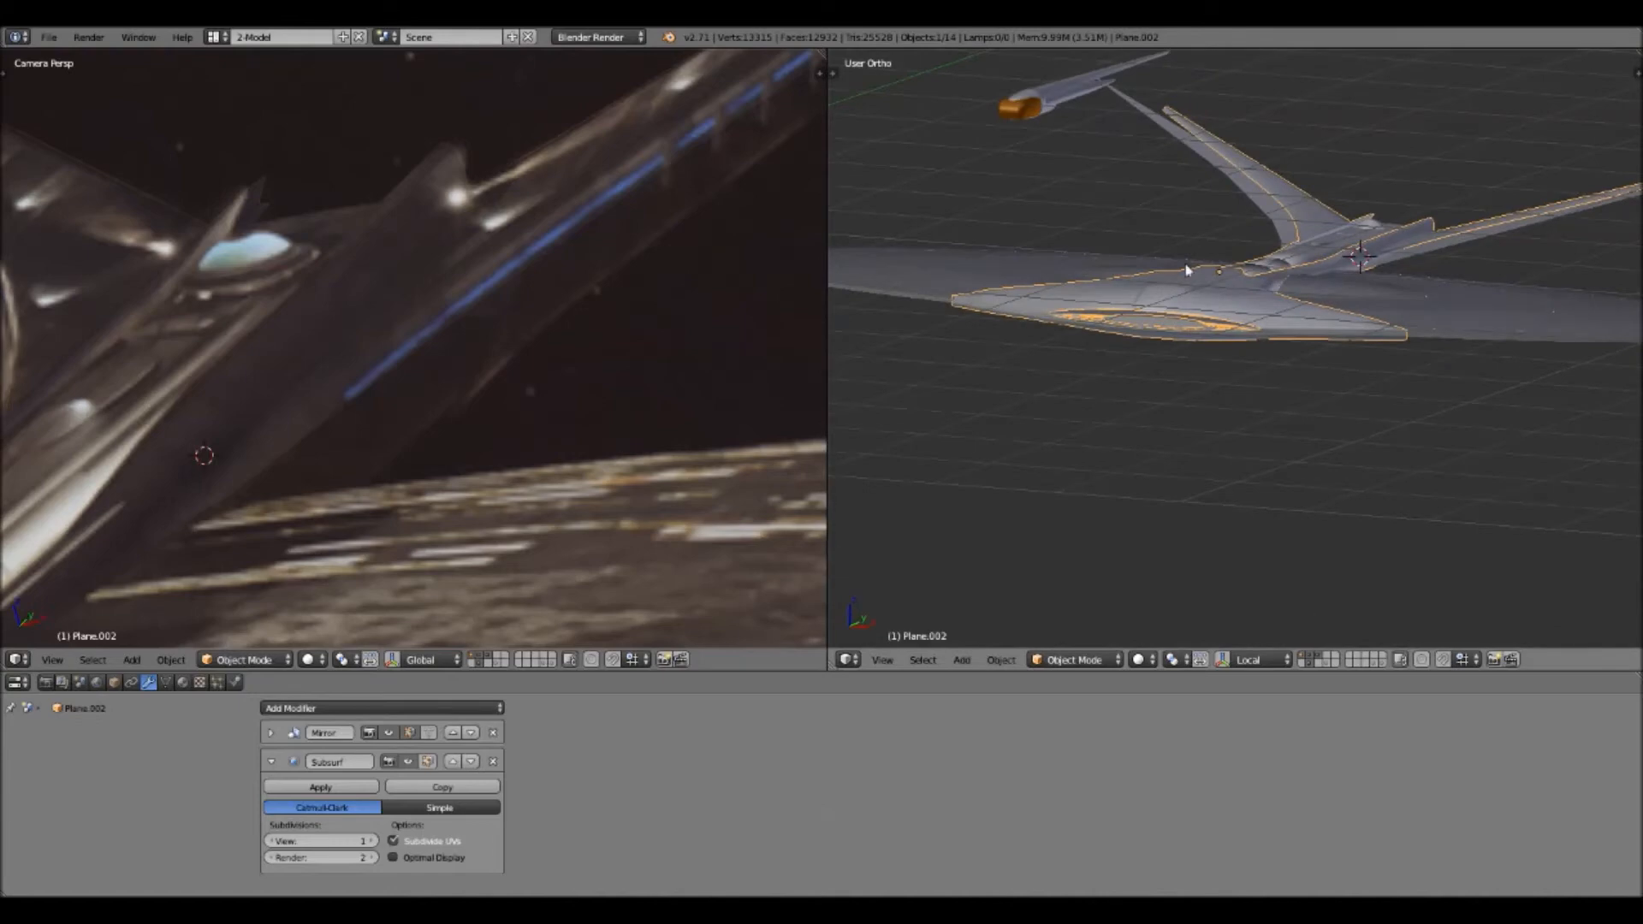
middle_click_drag(1362, 342, 1257, 379)
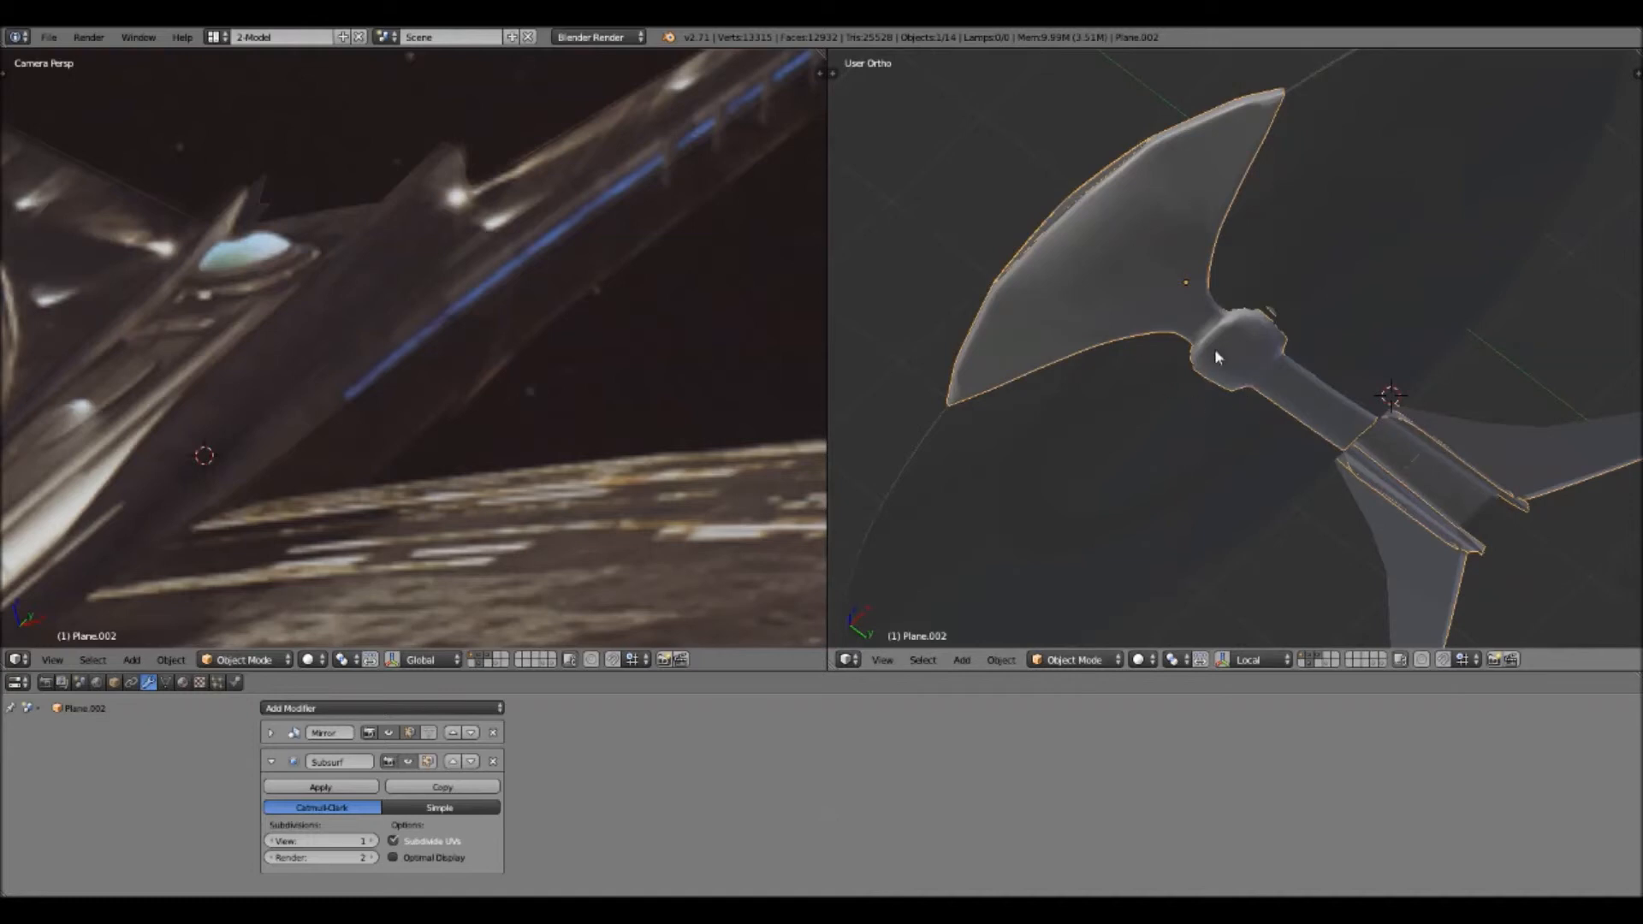
Compare the hull's underside with its upper side, including the opening around the central tube and the position of the saucer
middle_click_drag(1261, 376, 1127, 363)
middle_click_drag(1276, 367, 1258, 426)
scroll(1283, 424, "up", 4)
scroll(1281, 415, "down", 4)
scroll(1282, 413, "down", 2)
middle_click_drag(1291, 367, 1397, 294)
middle_click_drag(1379, 414, 1338, 337)
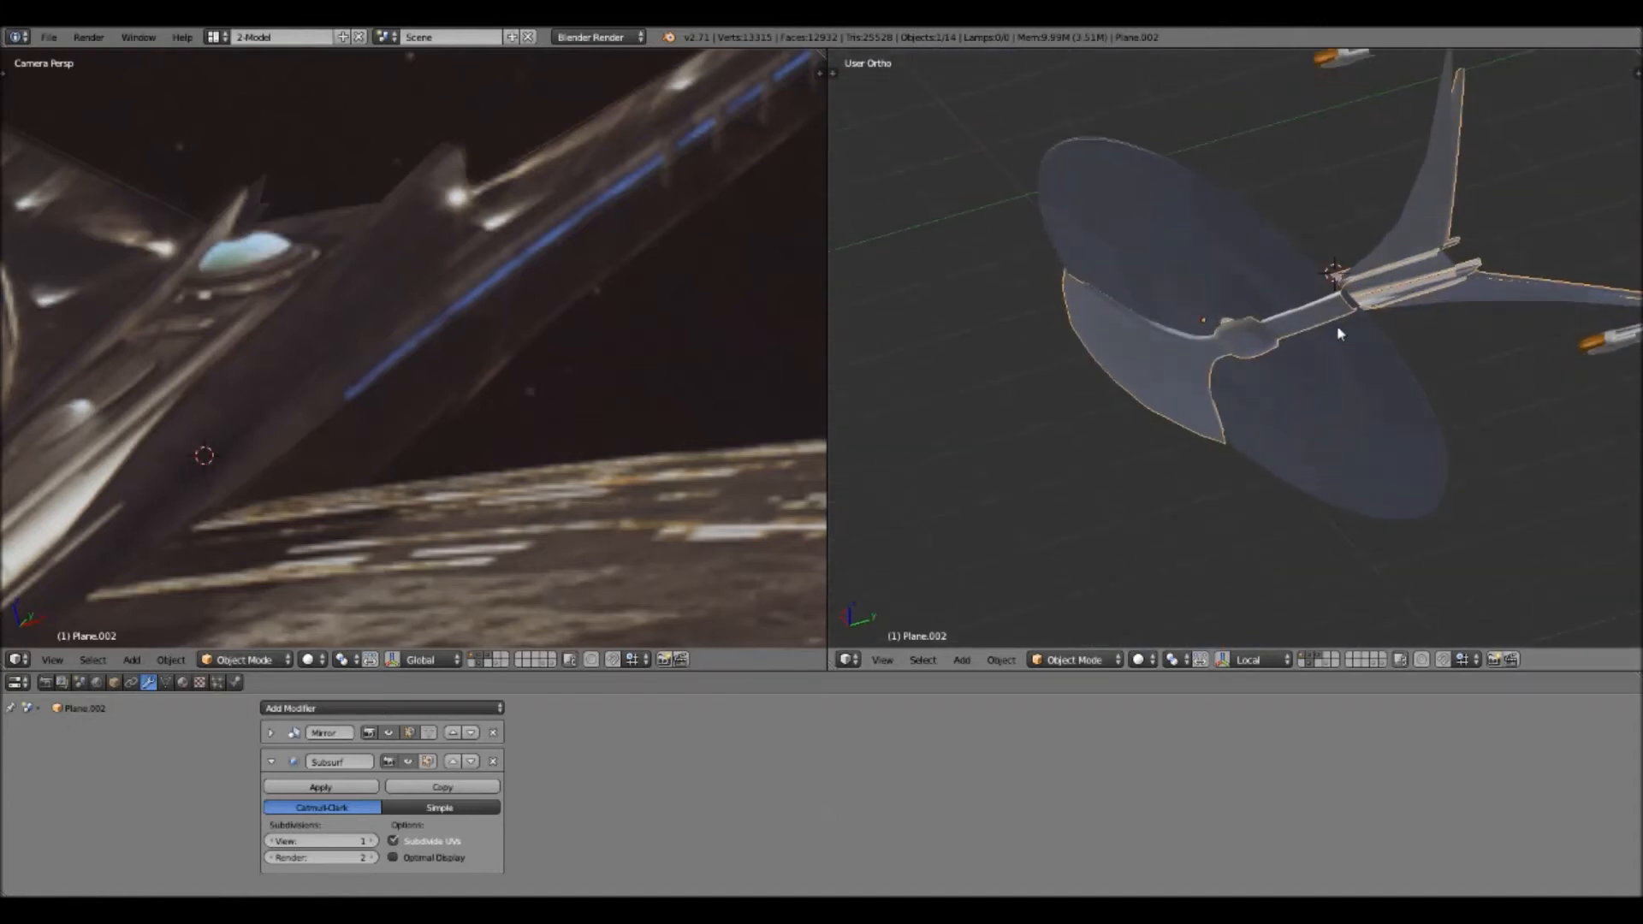
scroll(1291, 381, "up", 4)
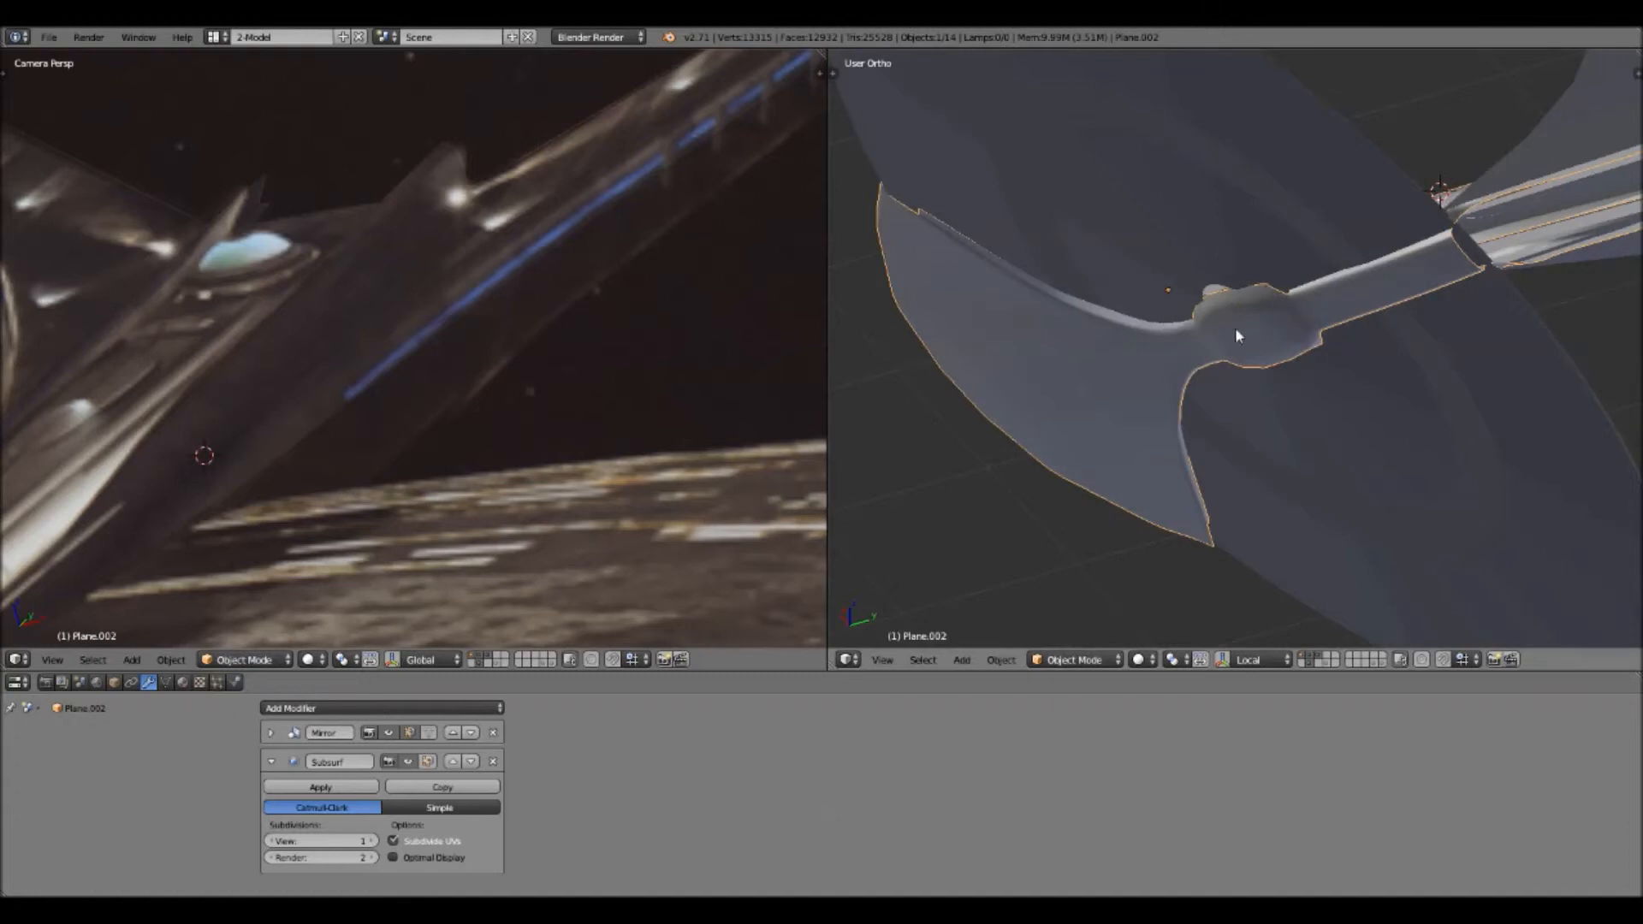
middle_click_drag(1161, 393, 1294, 393)
scroll(1295, 393, "up", 4)
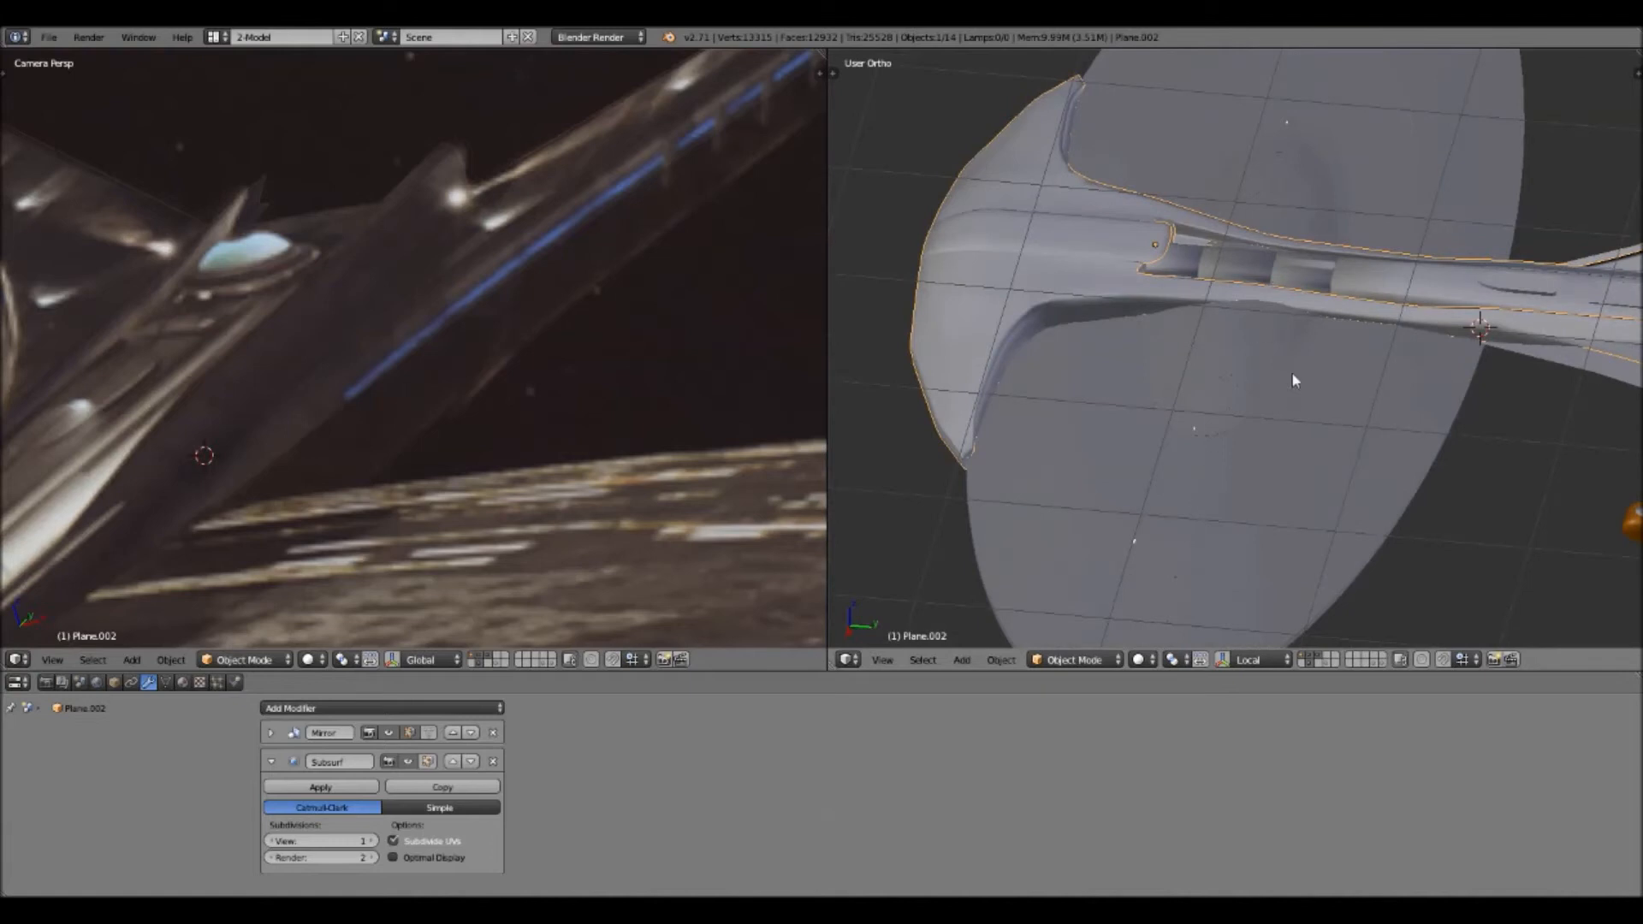
scroll(1293, 389, "down", 6)
scroll(1299, 394, "up", 3)
scroll(1297, 392, "down", 2)
middle_click_drag(1295, 392, 1492, 419)
middle_click_drag(1250, 295, 1268, 465, "shift")
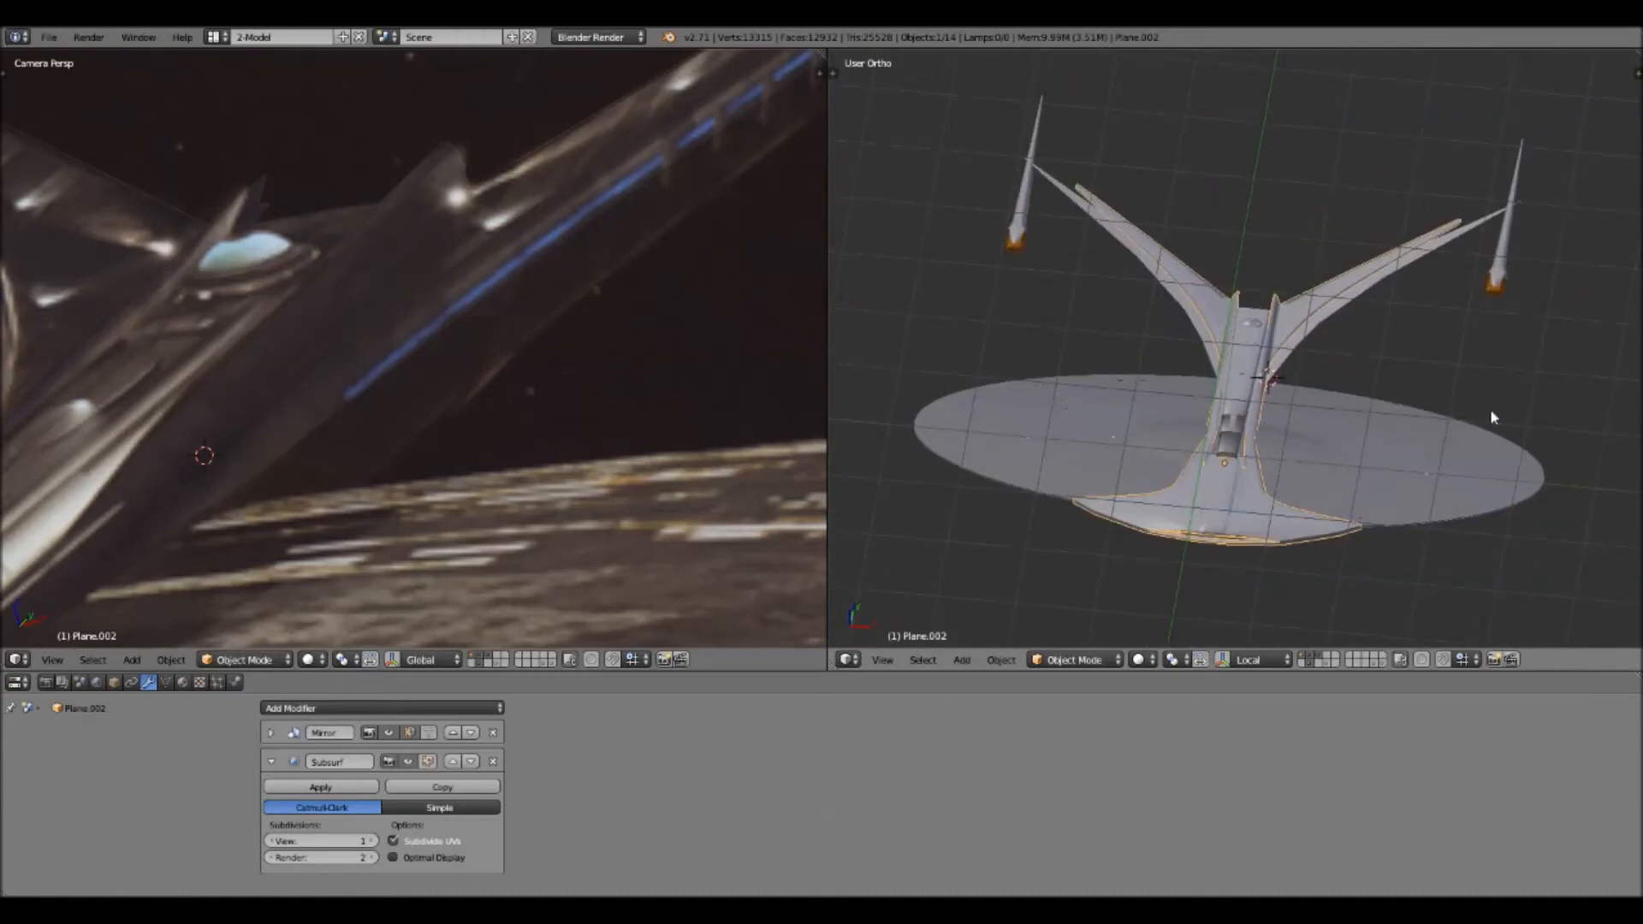
Examine the joint between the lower neck and the pylon section in side profile, from above and from below
middle_click_drag(1460, 454, 1148, 473)
scroll(1378, 462, "up", 4)
scroll(1373, 457, "down", 1)
middle_click_drag(1247, 380, 1171, 390)
scroll(1246, 422, "up", 3)
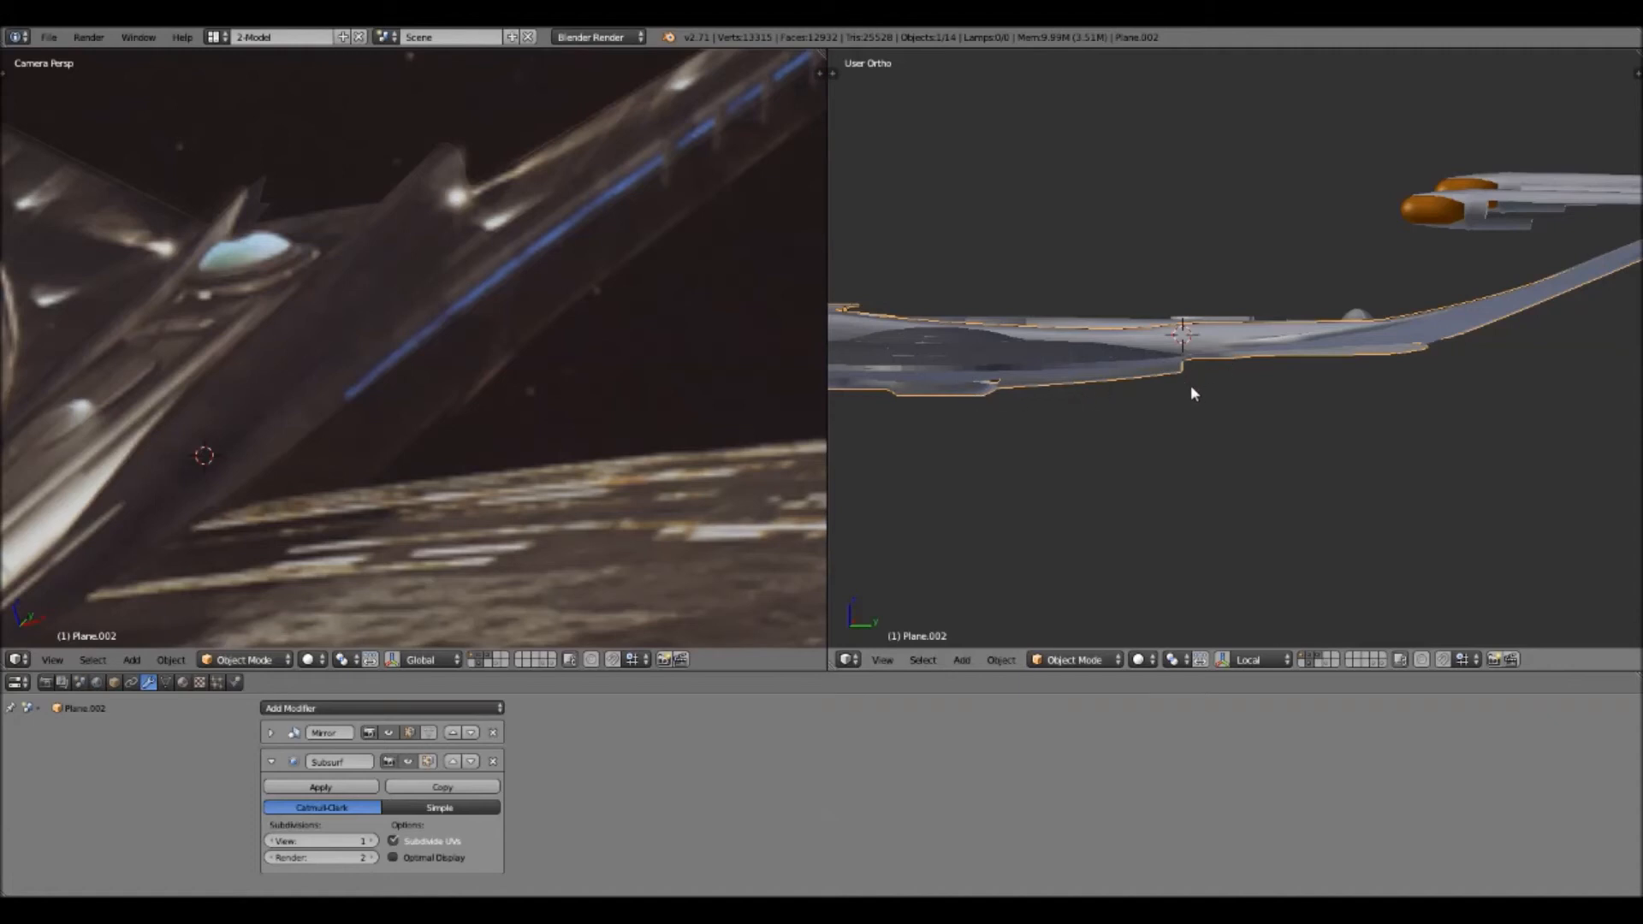
mouse_move(1315, 423)
middle_mouse_down()
mouse_move(1243, 392)
mouse_move(1246, 429)
mouse_move(1461, 408)
mouse_move(1214, 428)
mouse_move(1148, 382)
mouse_move(1200, 459)
mouse_move(1212, 448)
mouse_move(1192, 469)
mouse_move(1253, 276)
mouse_move(1241, 361)
mouse_move(1261, 383)
mouse_move(1379, 398)
mouse_move(1320, 445)
middle_mouse_up()
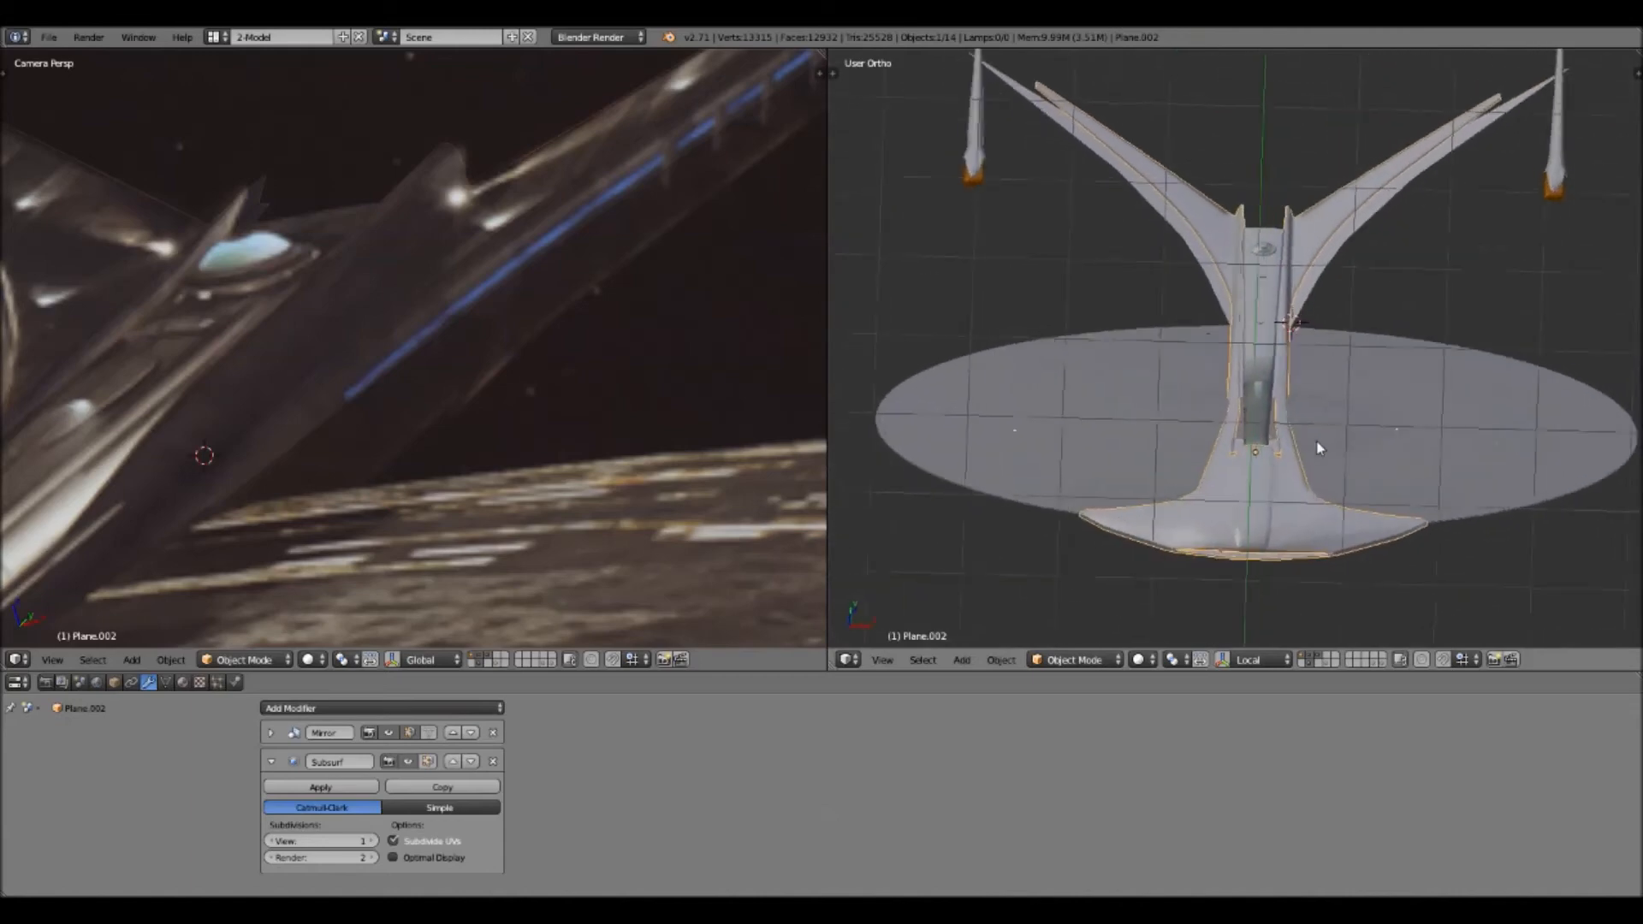
scroll(1305, 450, "up", 6)
scroll(1294, 457, "down", 2)
middle_click_drag(1345, 486, 1112, 279)
scroll(1110, 368, "up", 4)
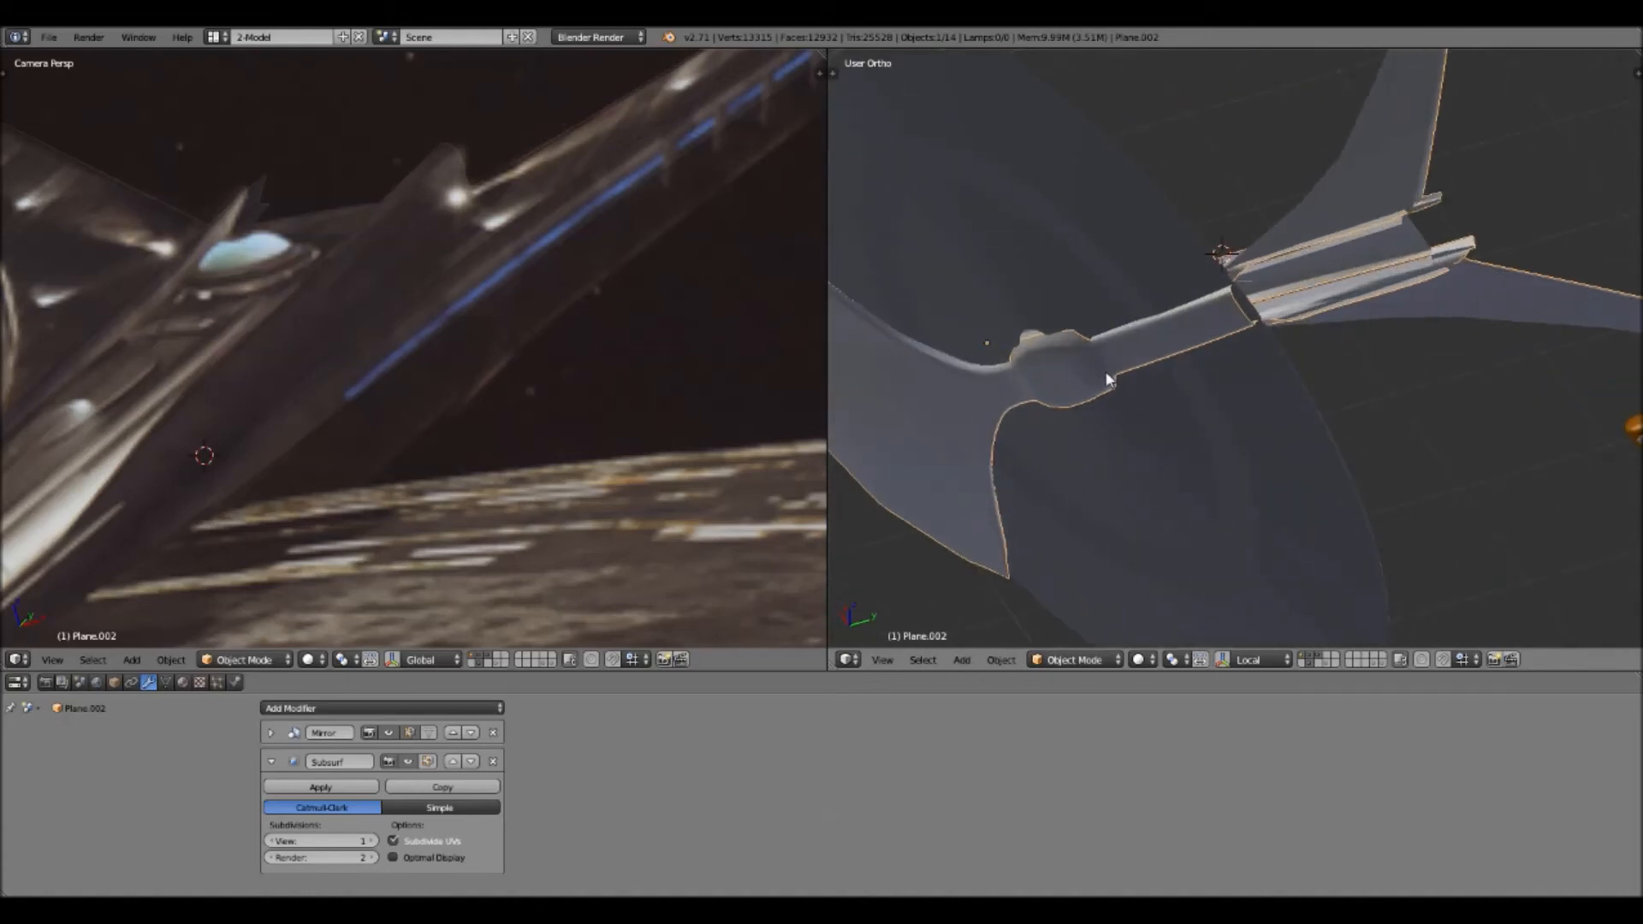
Review the overall shape of the hull, saucer and pylons from the side and from above the front
scroll(1106, 372, "down", 3)
middle_click_drag(1107, 371, 1240, 430)
scroll(1174, 352, "up", 3)
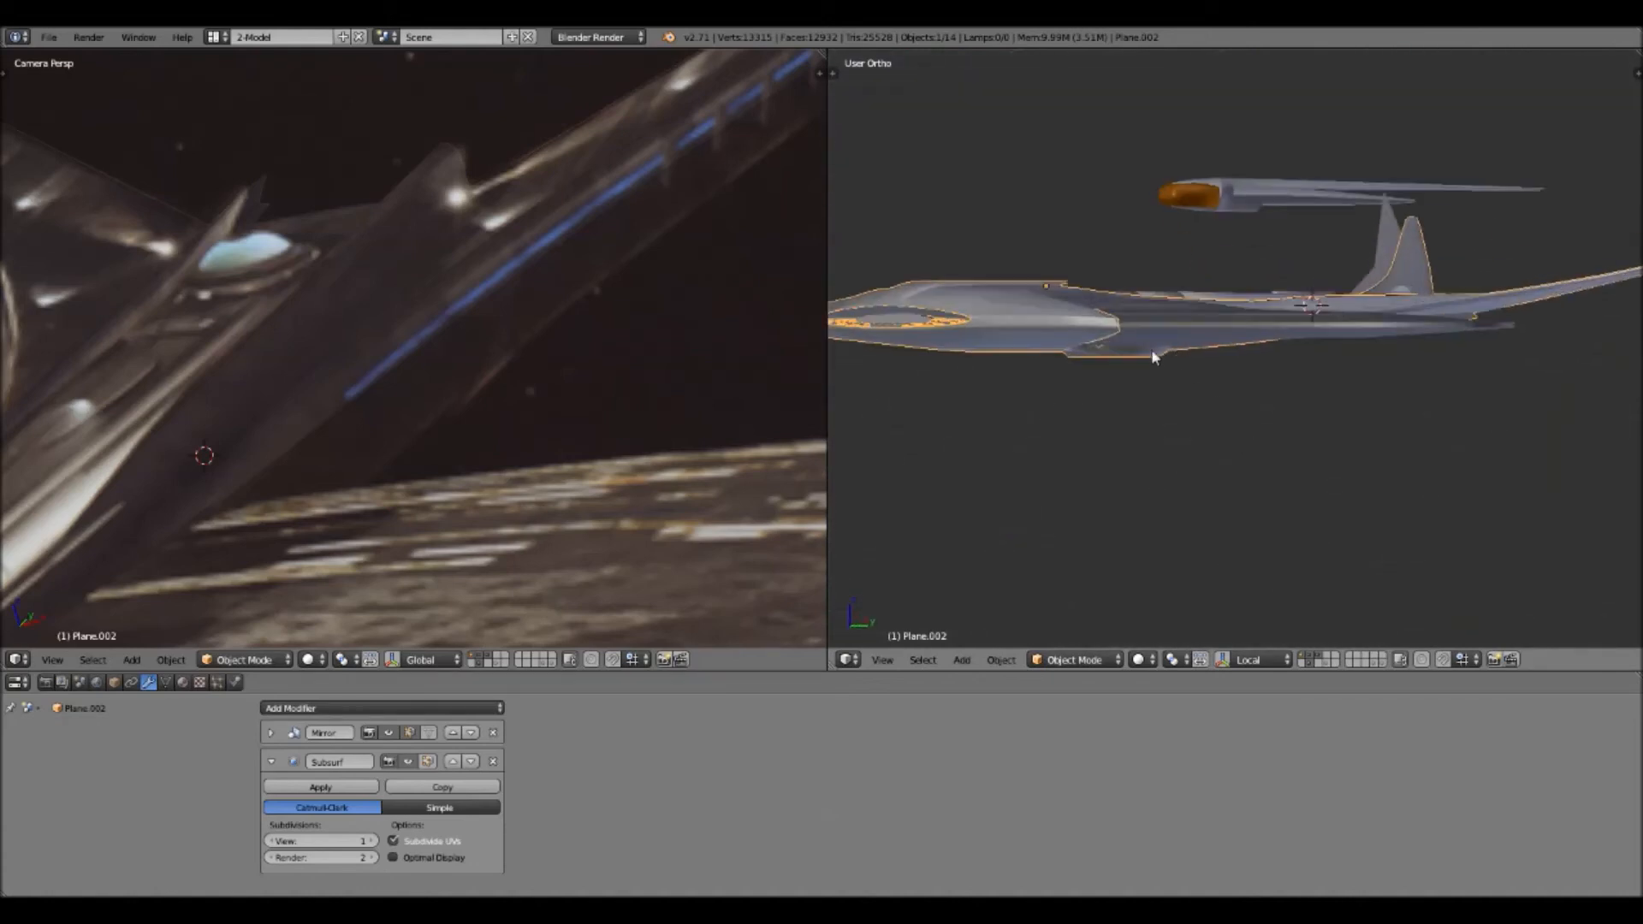
middle_click_drag(1176, 355, 1114, 367)
scroll(1285, 362, "down", 6)
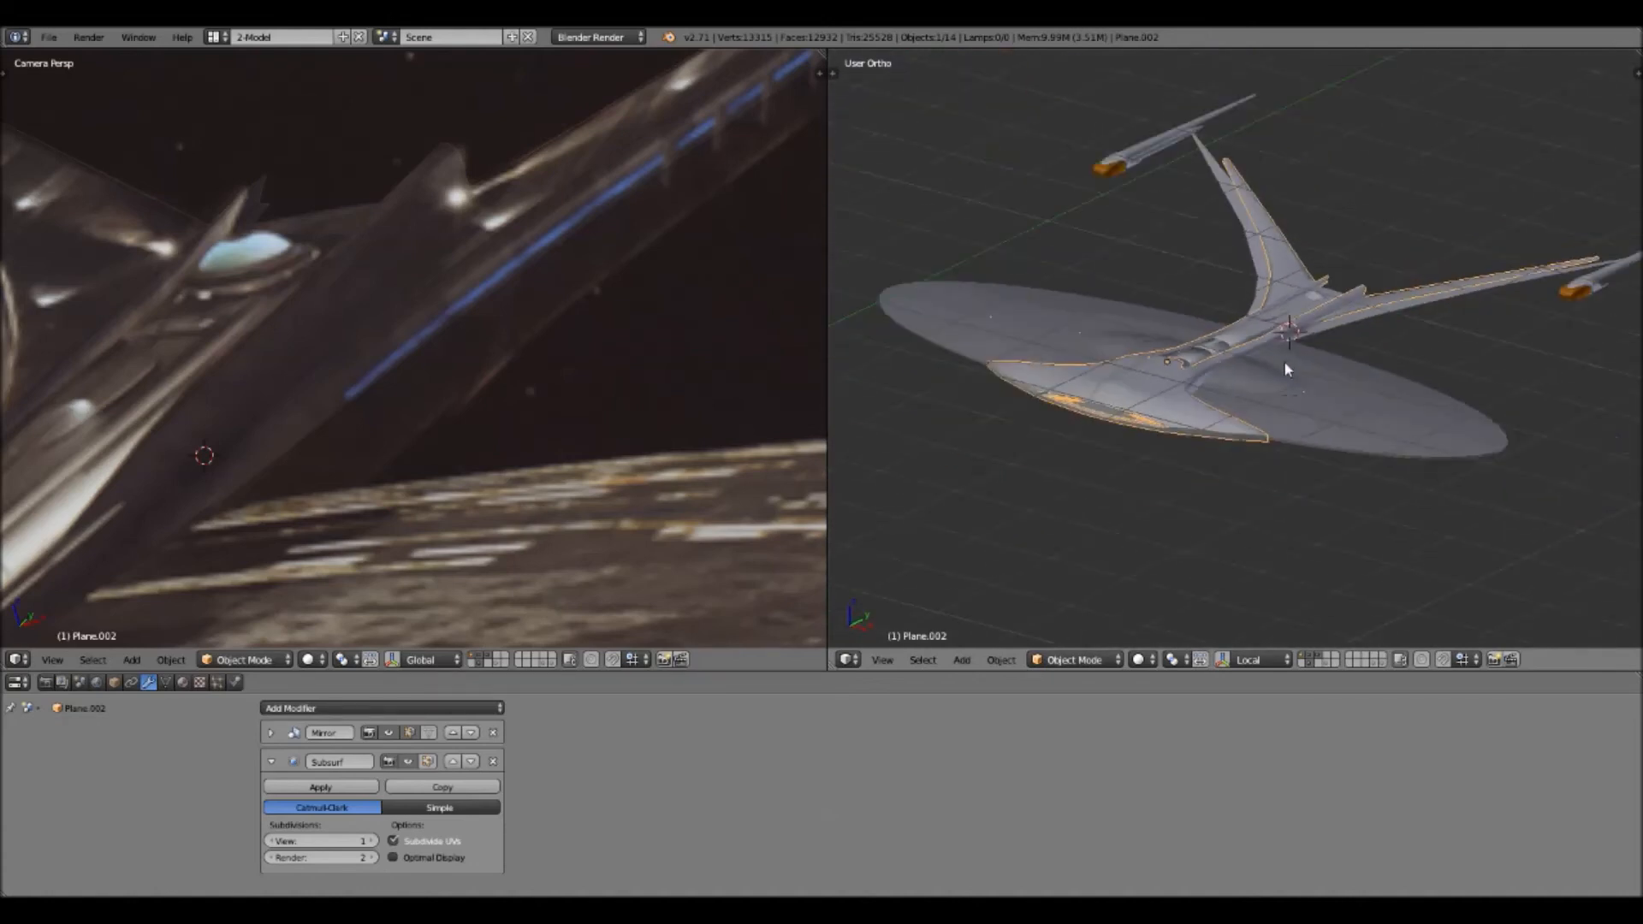
middle_click_drag(1205, 392, 1250, 455)
scroll(1243, 473, "up", 5)
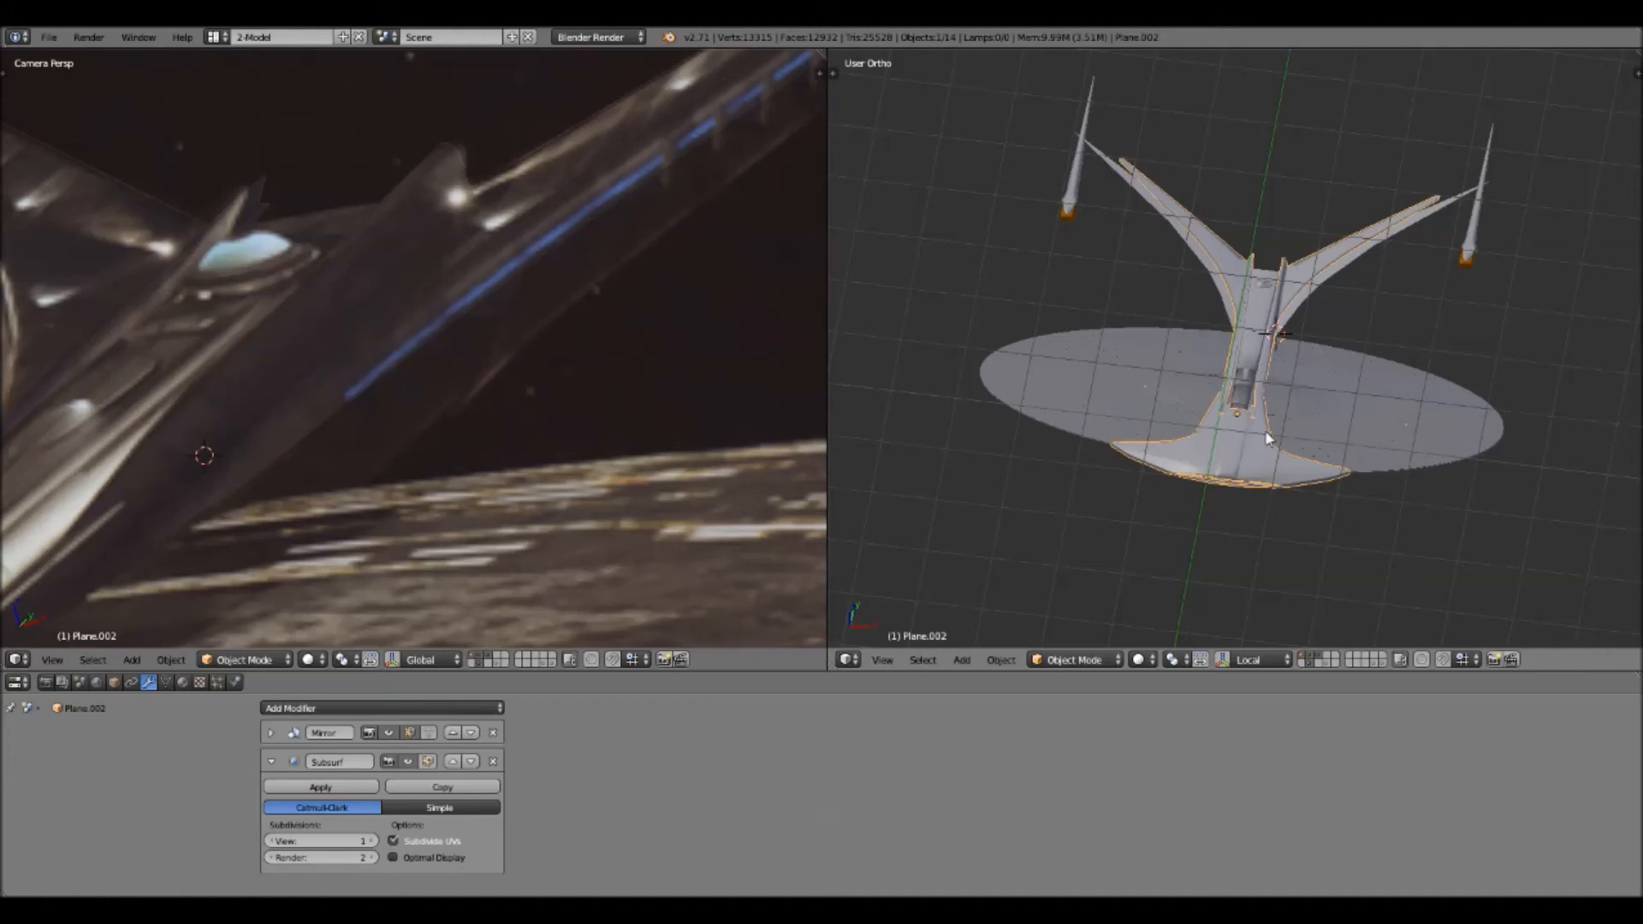
middle_click_drag(1322, 330, 1452, 455)
scroll(1223, 248, "up", 3)
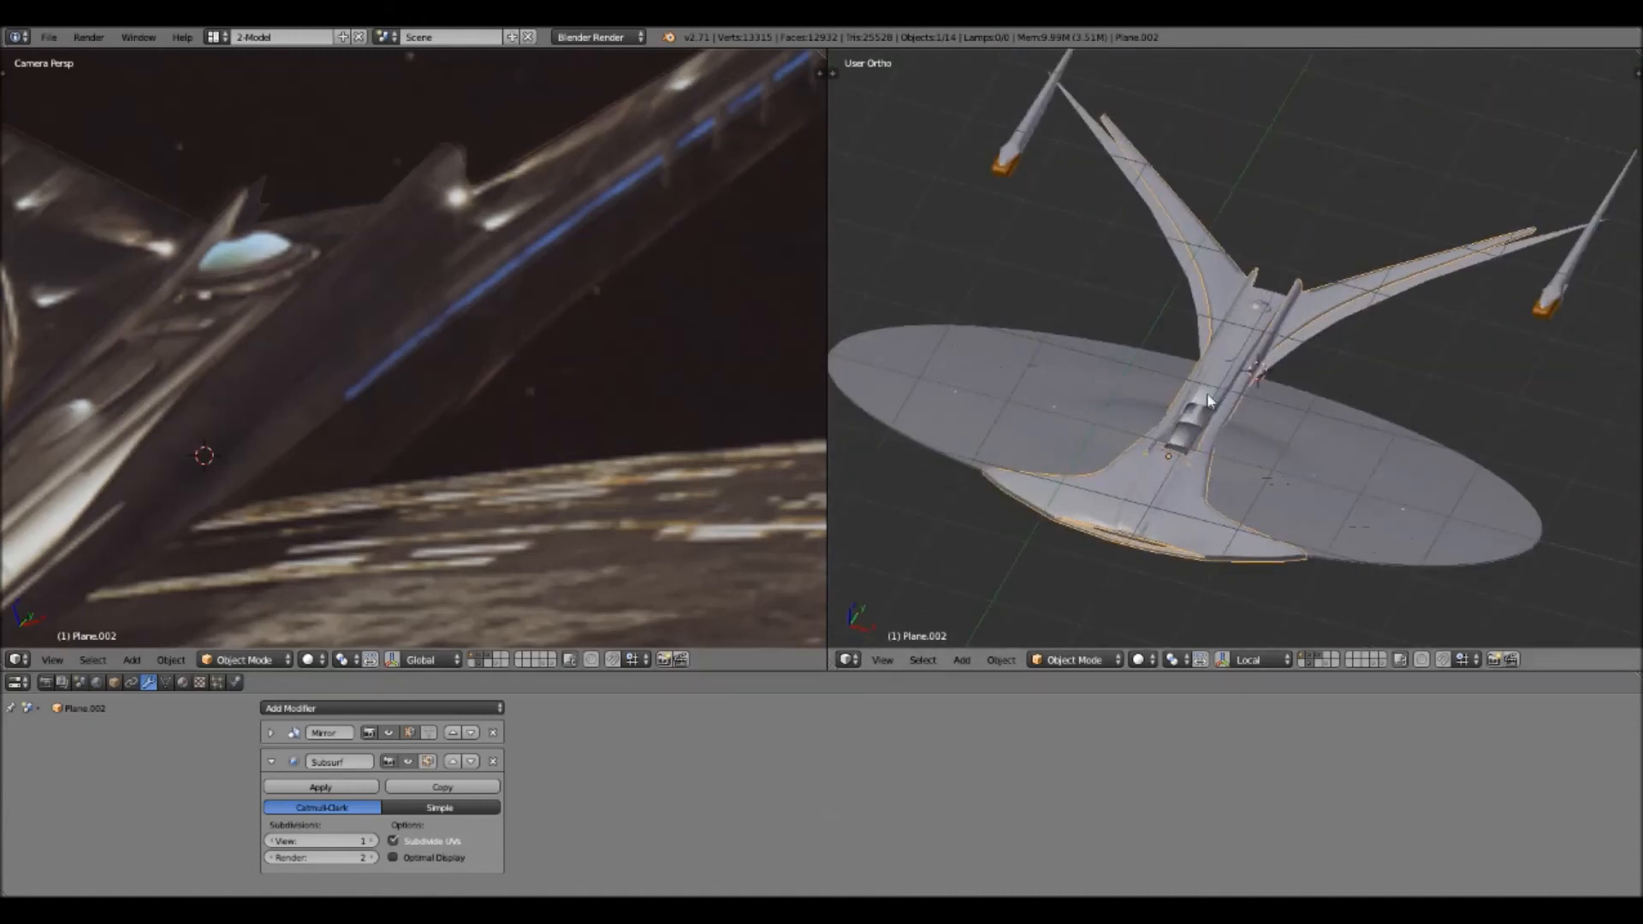
Compare the full reference image with the whole ship model seen from below, from the side and from above
scroll(1210, 400, "down", 5)
scroll(404, 299, "down", 7)
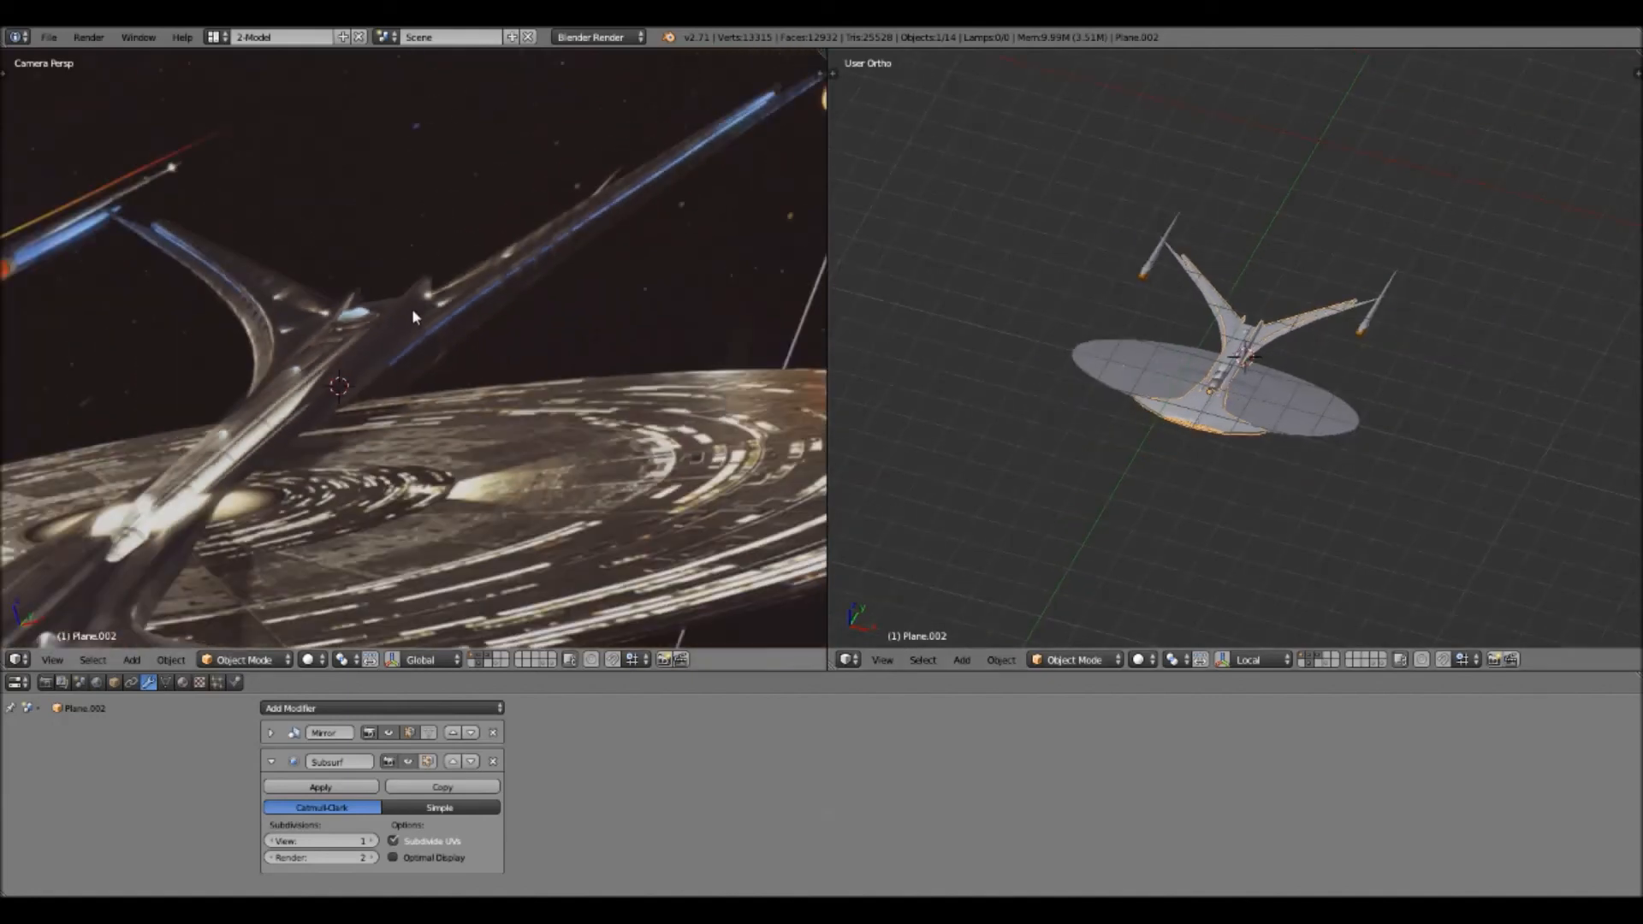
scroll(414, 309, "down", 4)
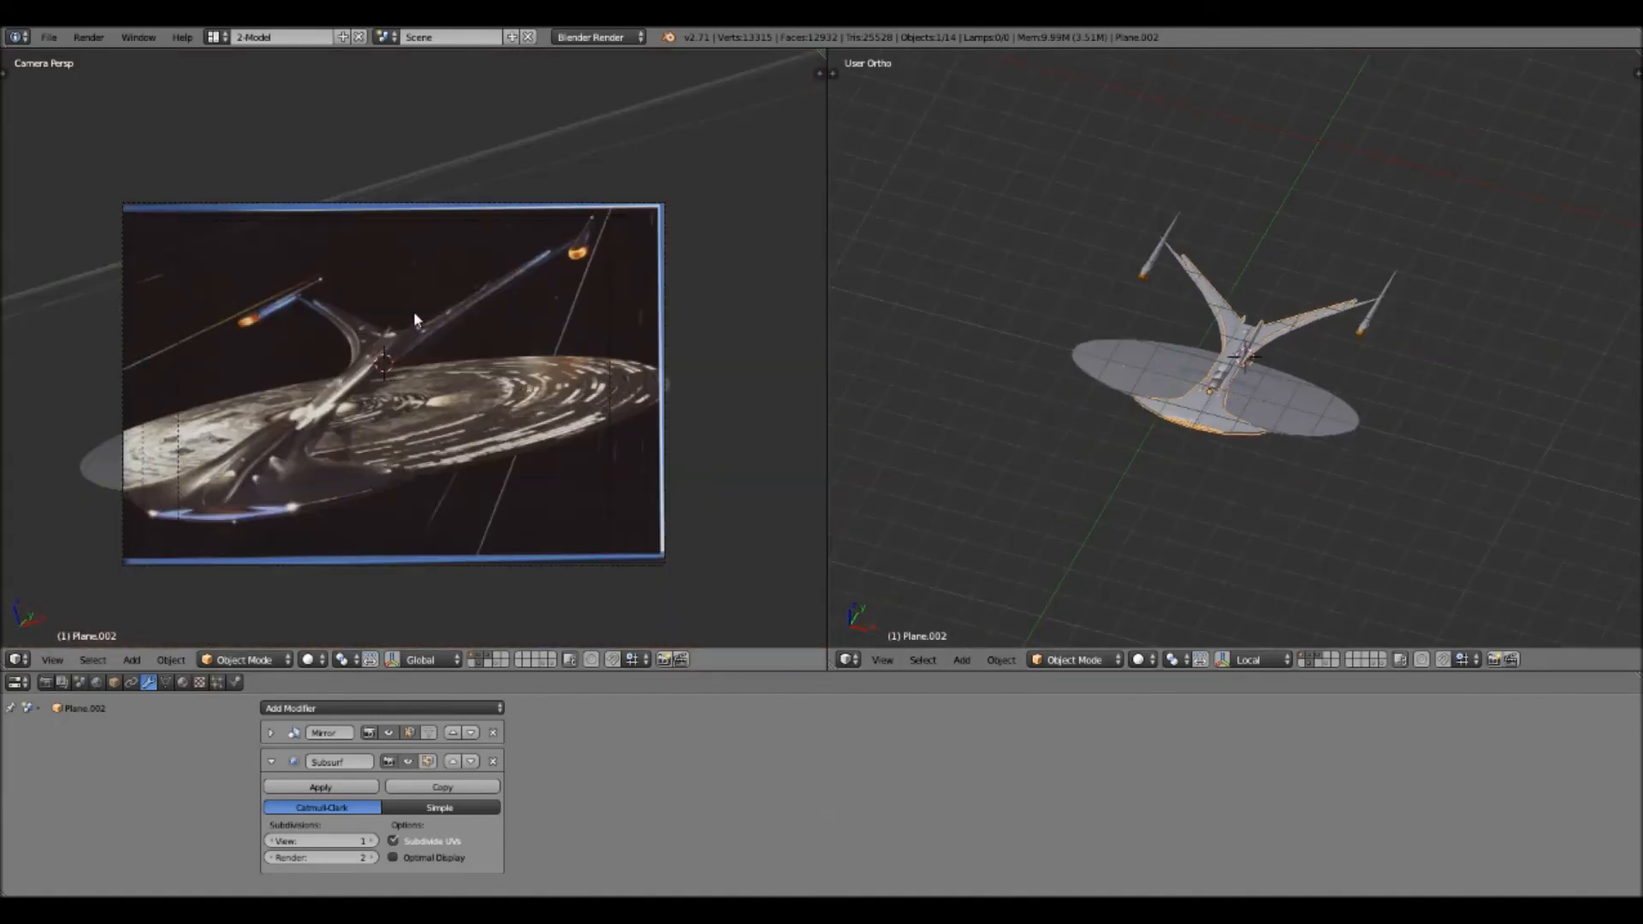
scroll(419, 321, "up", 4)
scroll(424, 334, "down", 2)
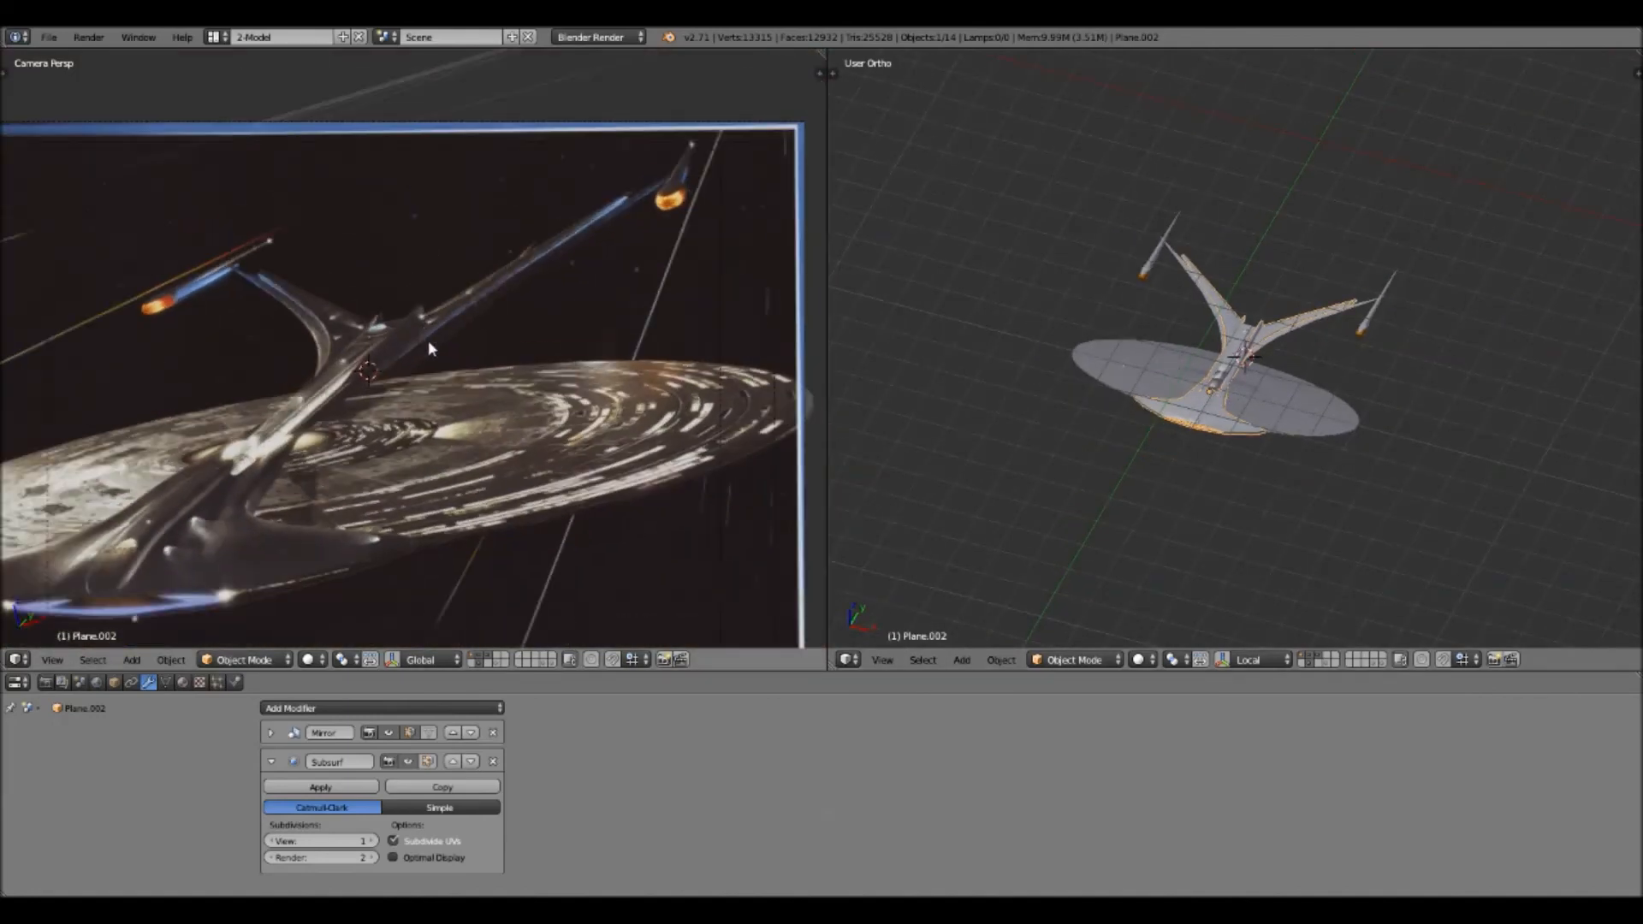
scroll(428, 341, "up", 3)
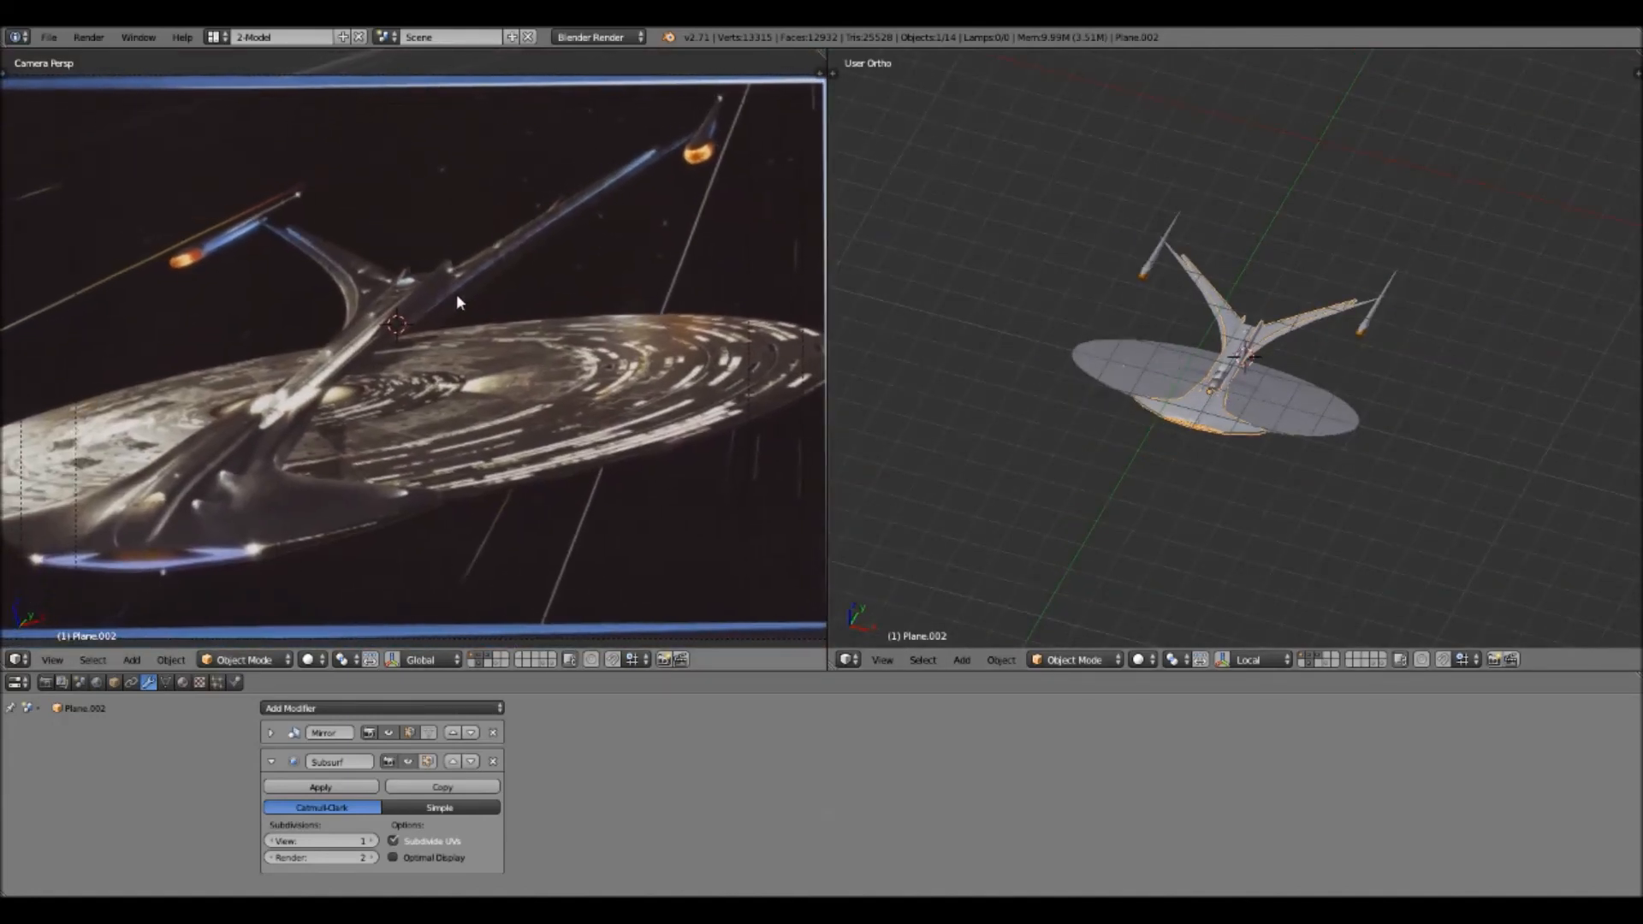
scroll(471, 298, "down", 2)
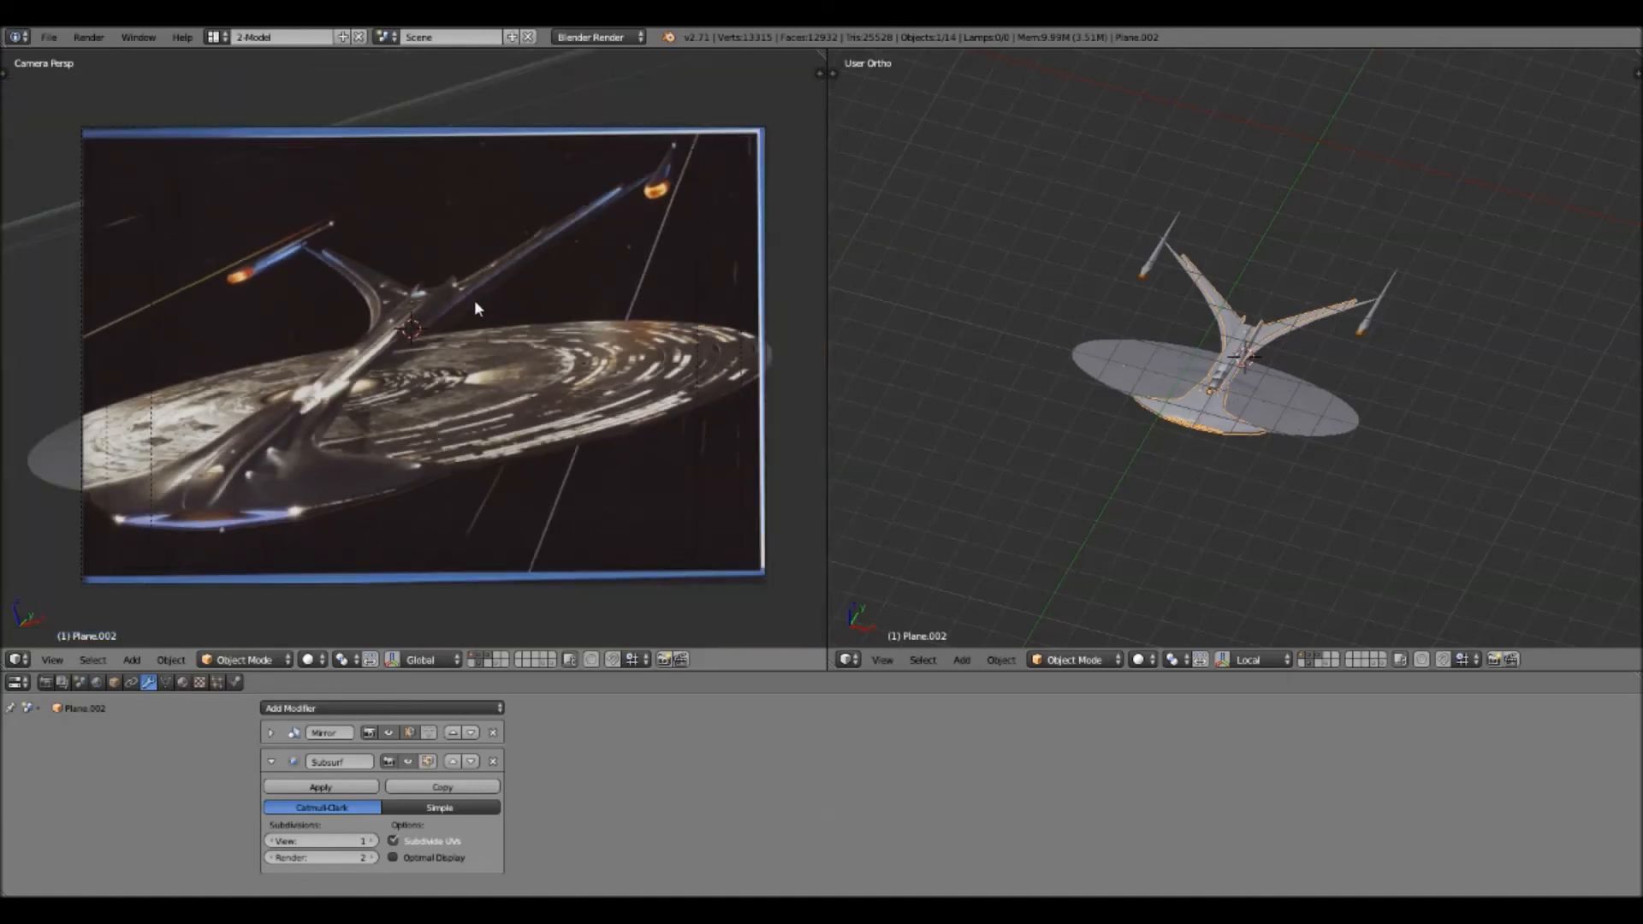
scroll(474, 300, "up", 2)
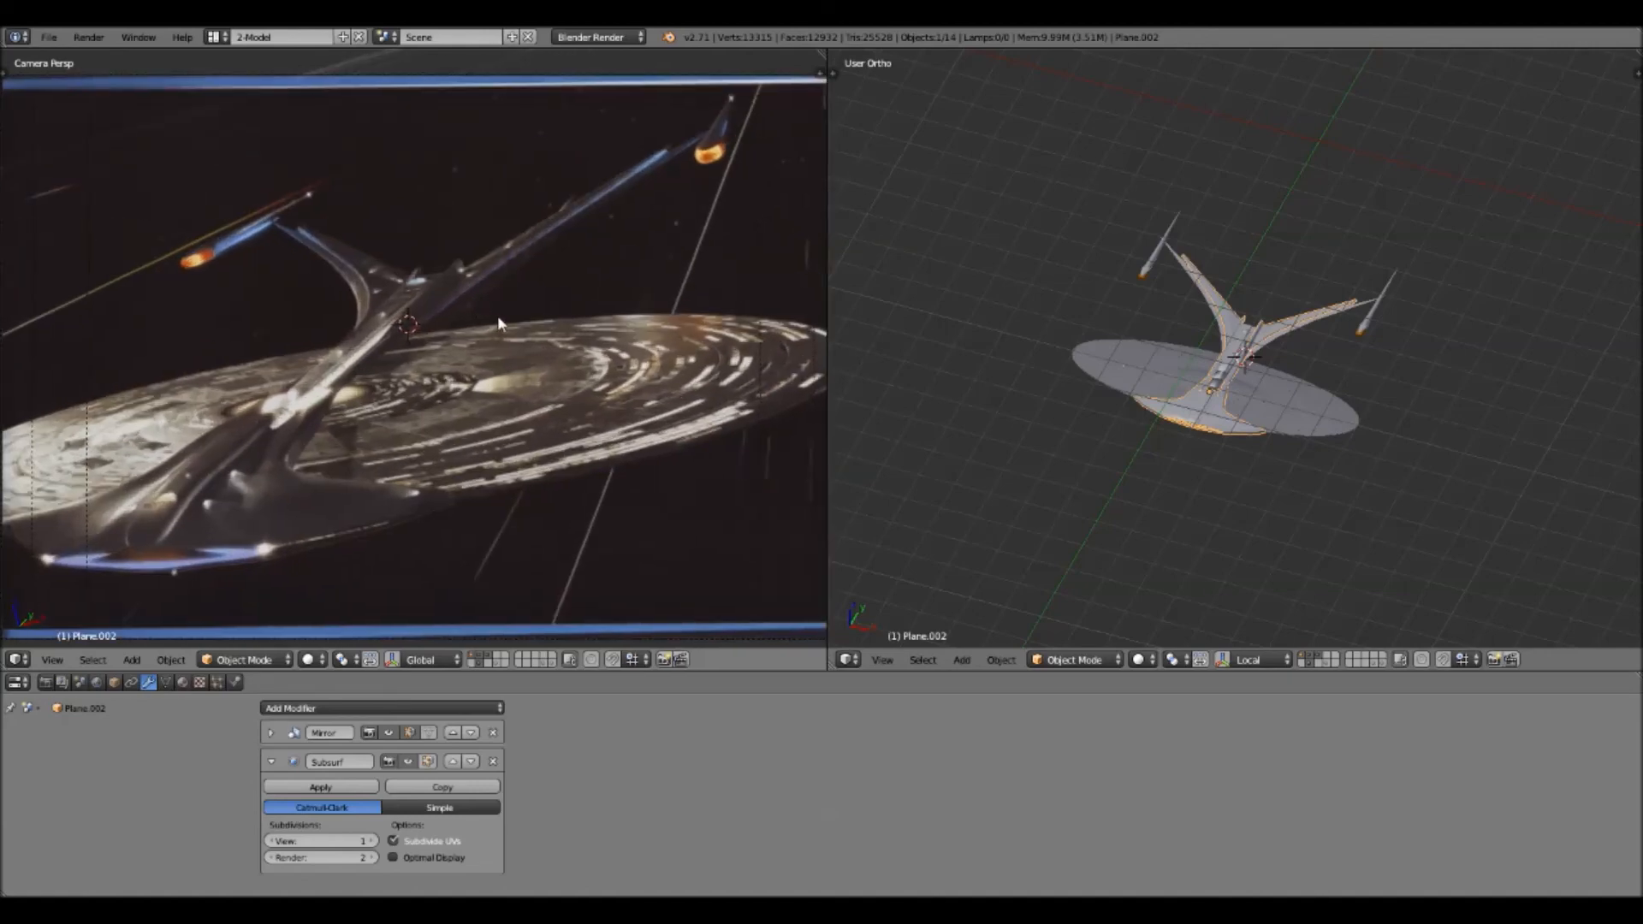
middle_click_drag(498, 317, 490, 317, "shift")
middle_click_drag(1360, 432, 1245, 275)
scroll(1243, 433, "up", 5)
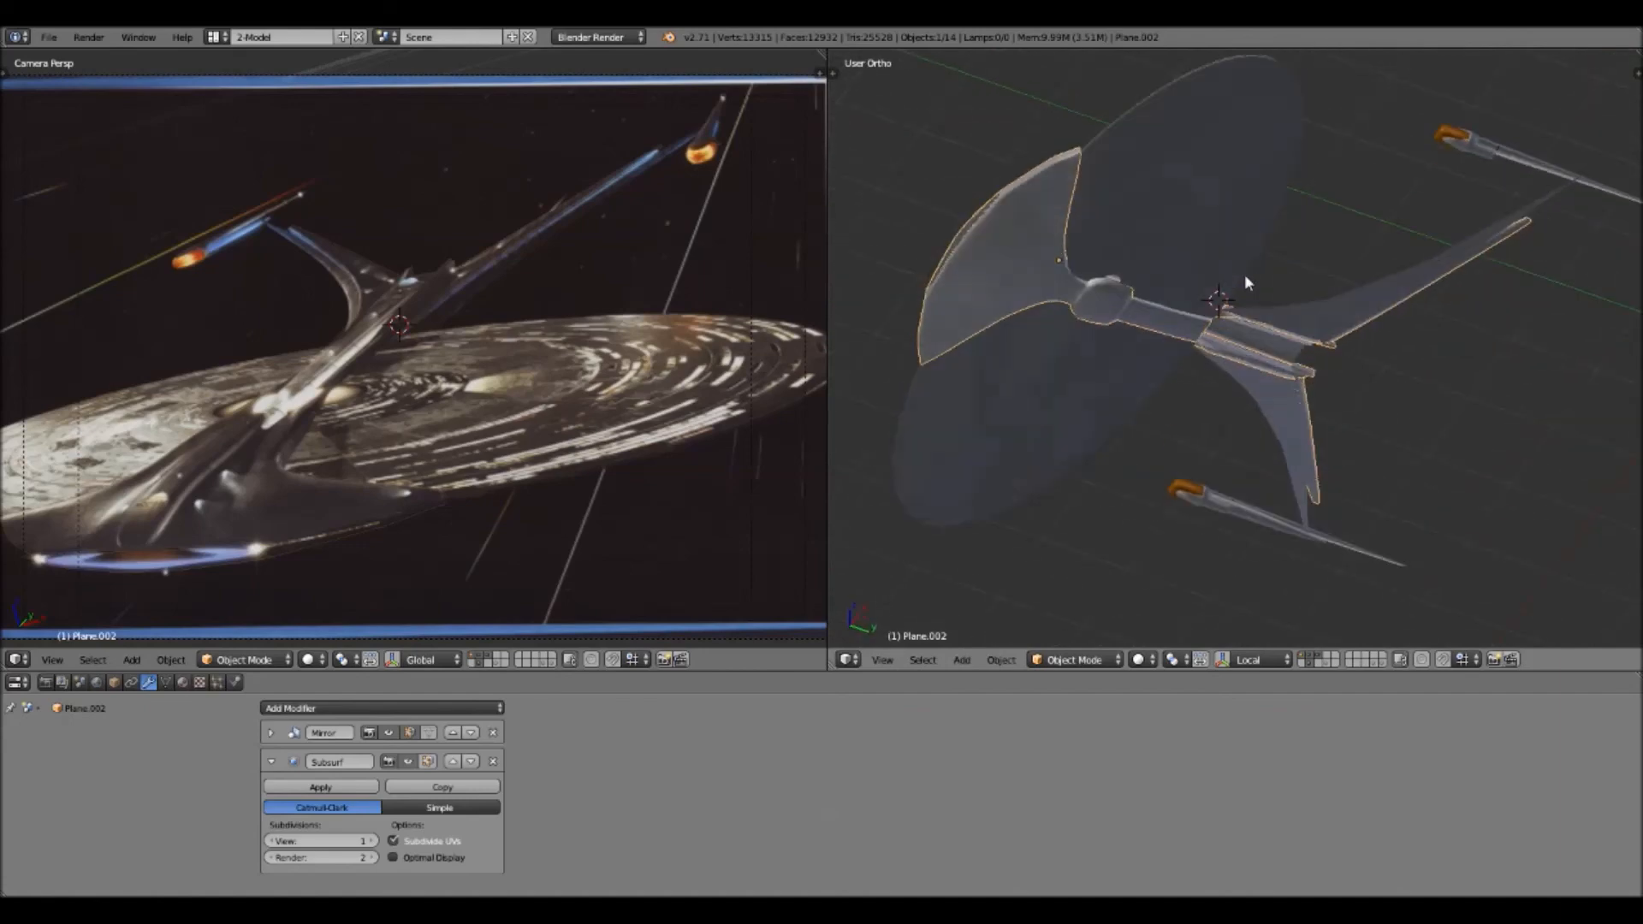
middle_click_drag(1307, 347, 1155, 414)
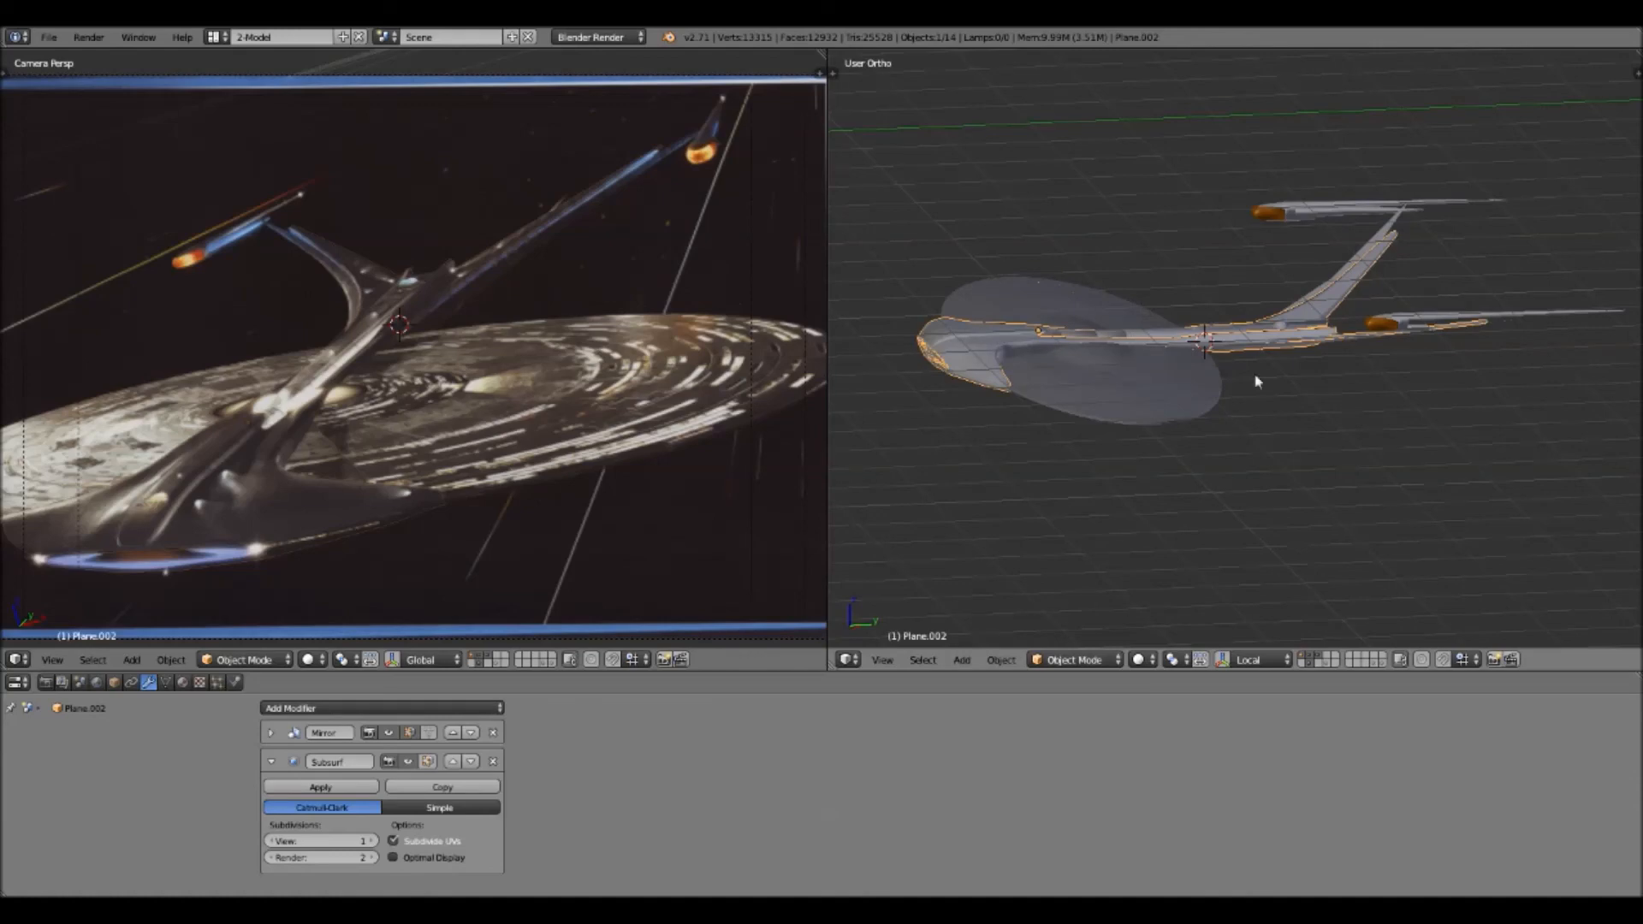
middle_click_drag(1314, 500, 1151, 457)
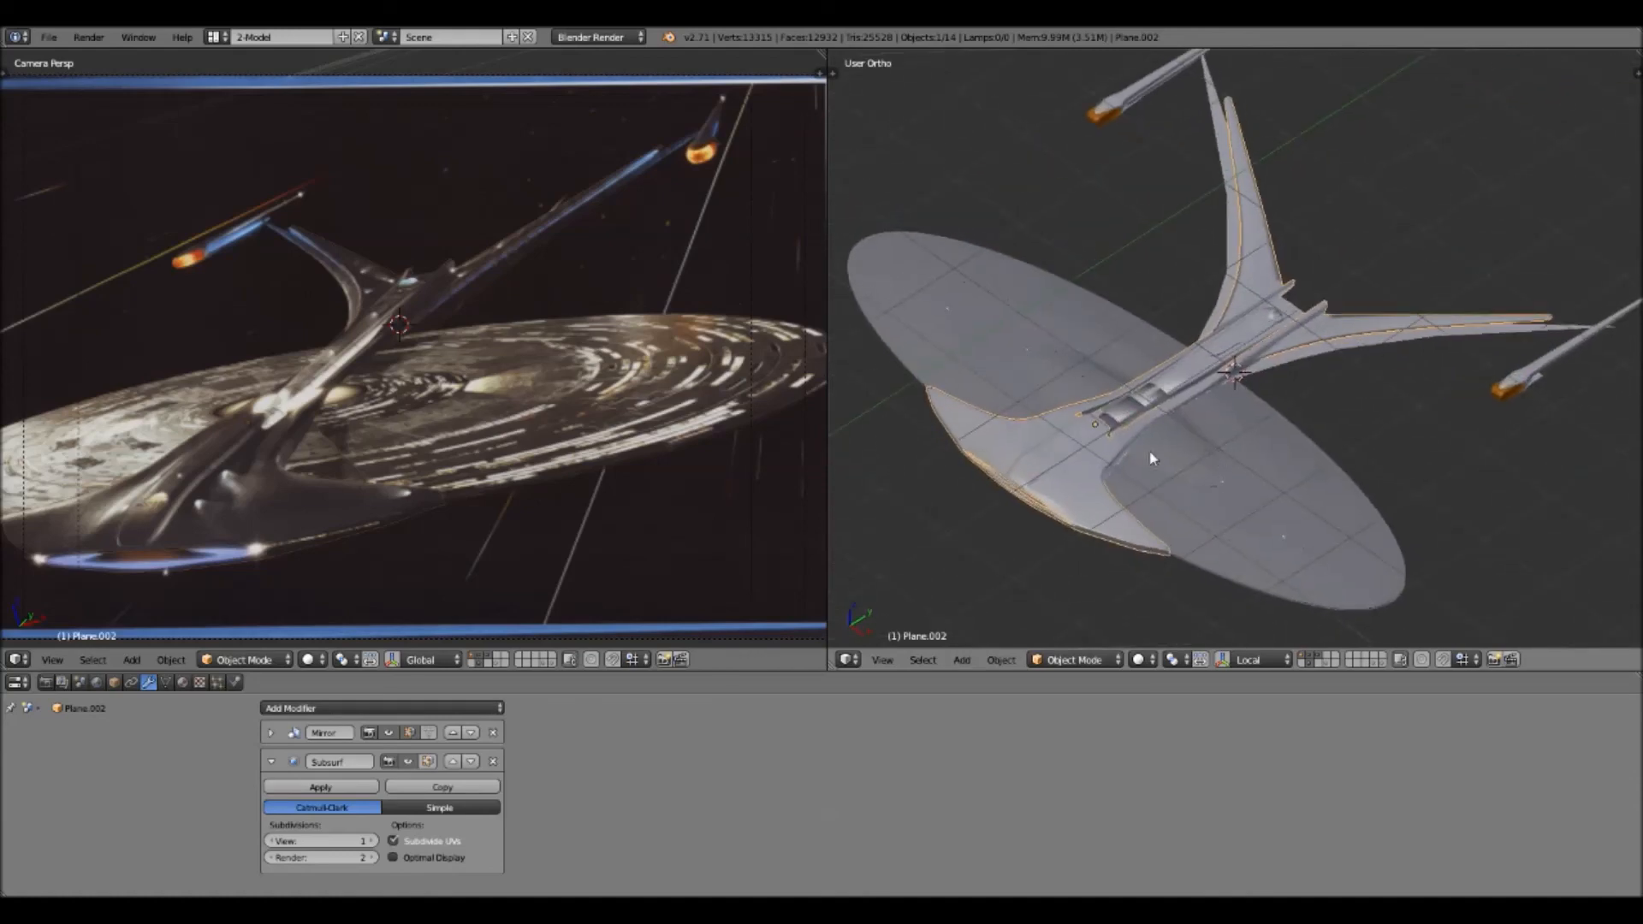